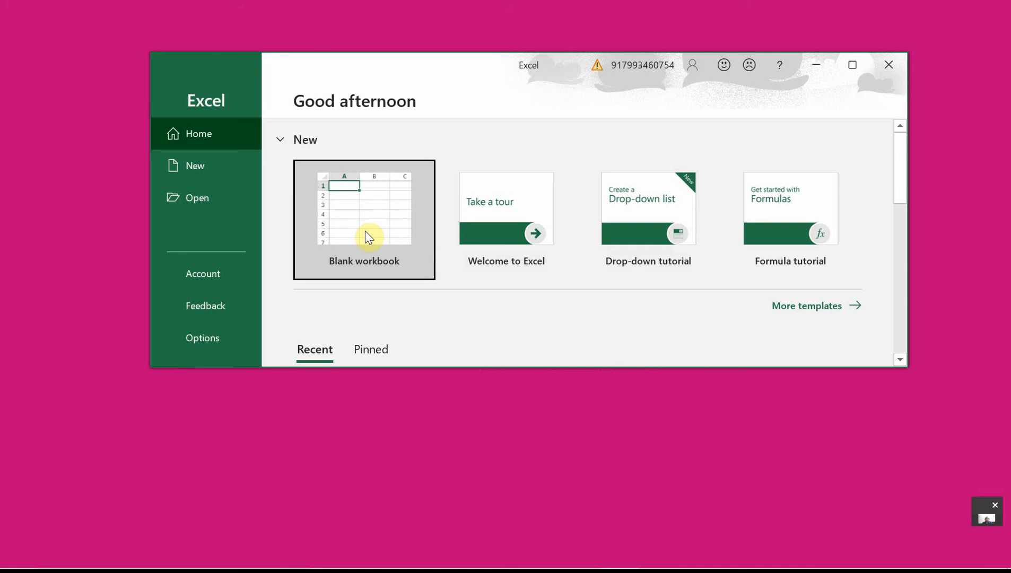
- Create a new blank workbook and maximize its window
{"action": "left_click", "coordinate": [365, 231]}
{"action": "left_click", "coordinate": [365, 231]}
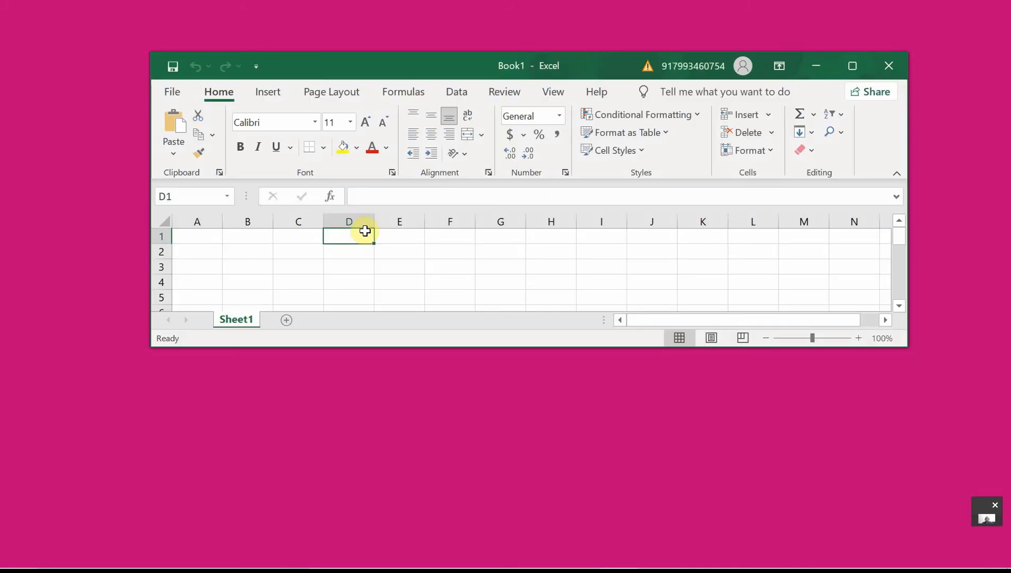
{"action": "left_click", "coordinate": [853, 66]}
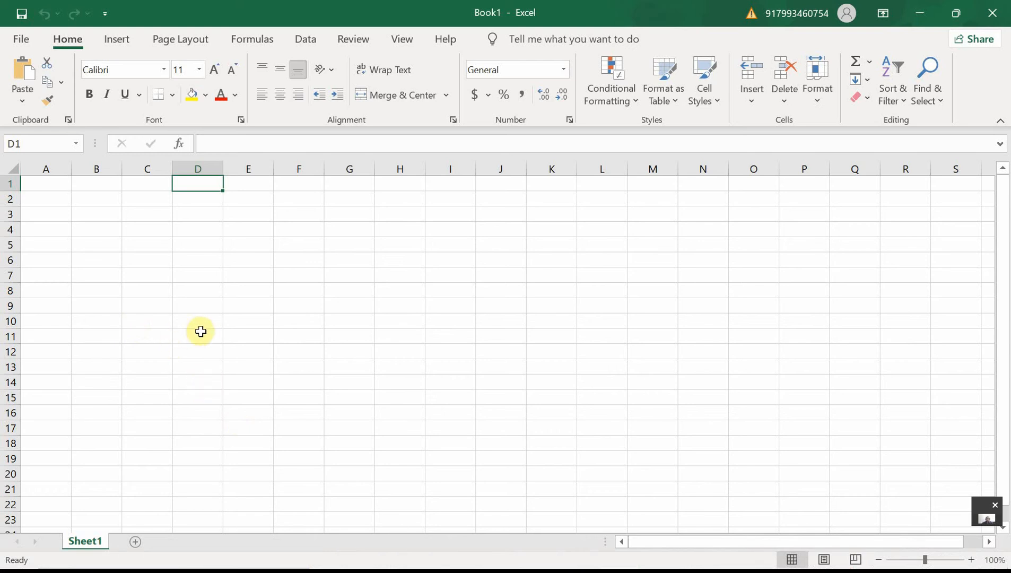
{"action": "left_click", "coordinate": [37, 185]}
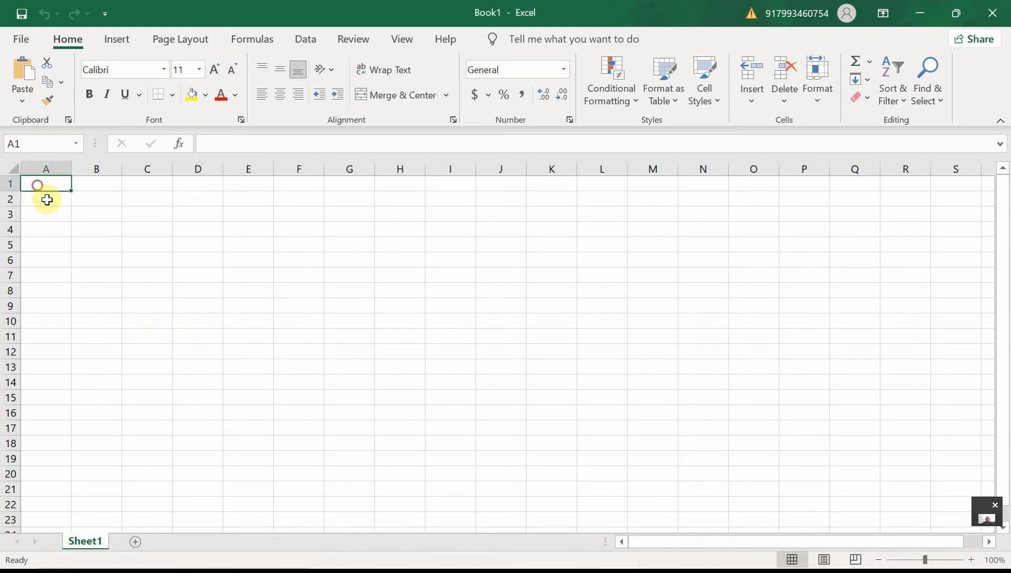
{"action": "left_click_drag", "start_coordinate": [47, 200], "coordinate": [836, 468]}
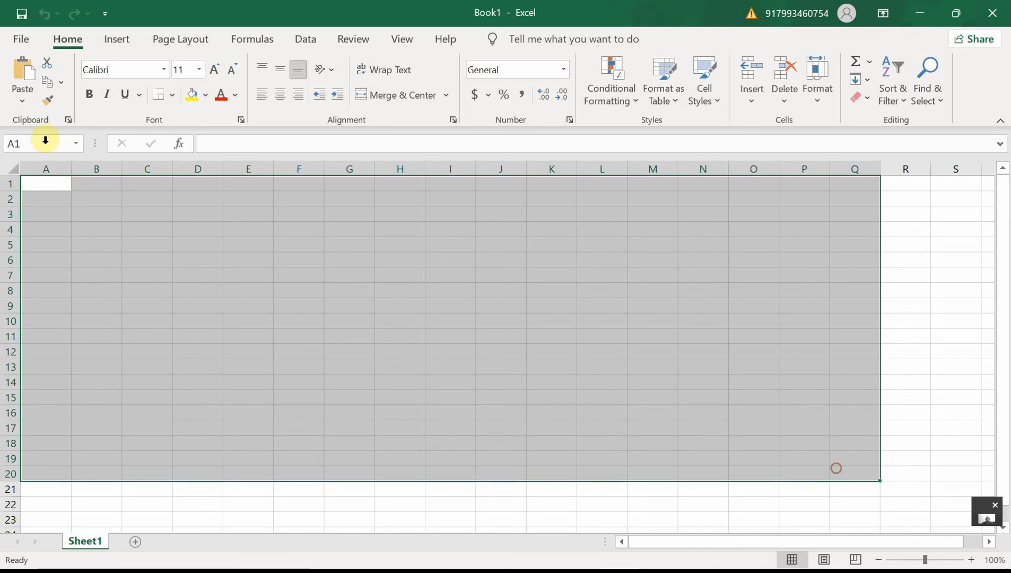
{"action": "left_click", "coordinate": [39, 183]}
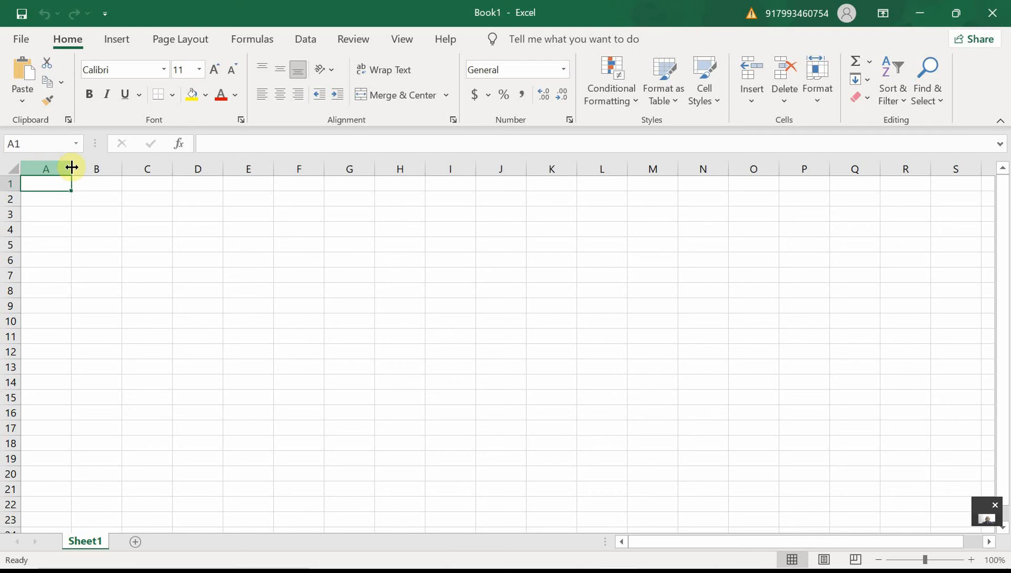
{"action": "left_click", "coordinate": [108, 183]}
{"action": "left_click", "coordinate": [167, 181]}
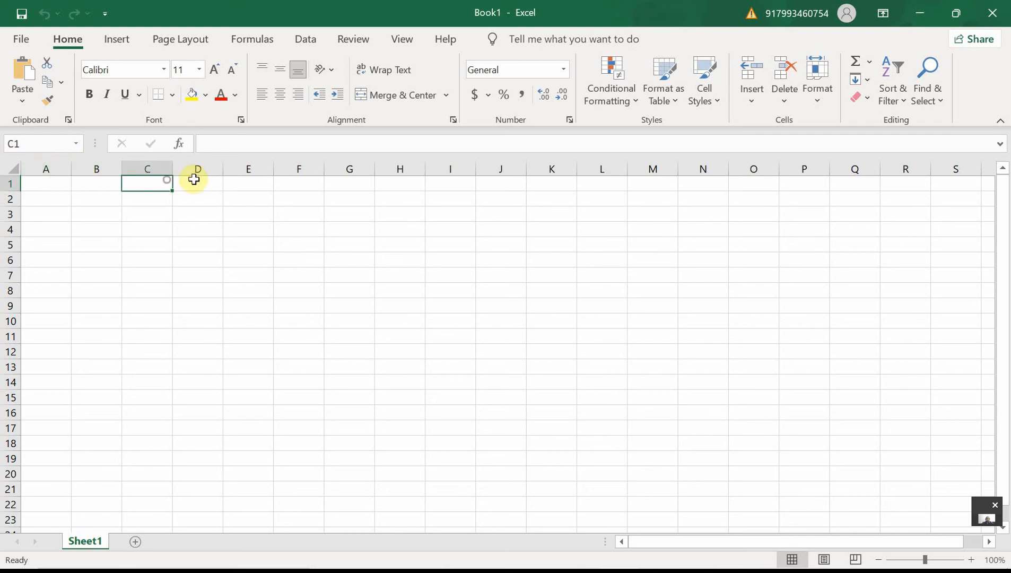
{"action": "left_click", "coordinate": [194, 179]}
{"action": "left_click", "coordinate": [238, 181]}
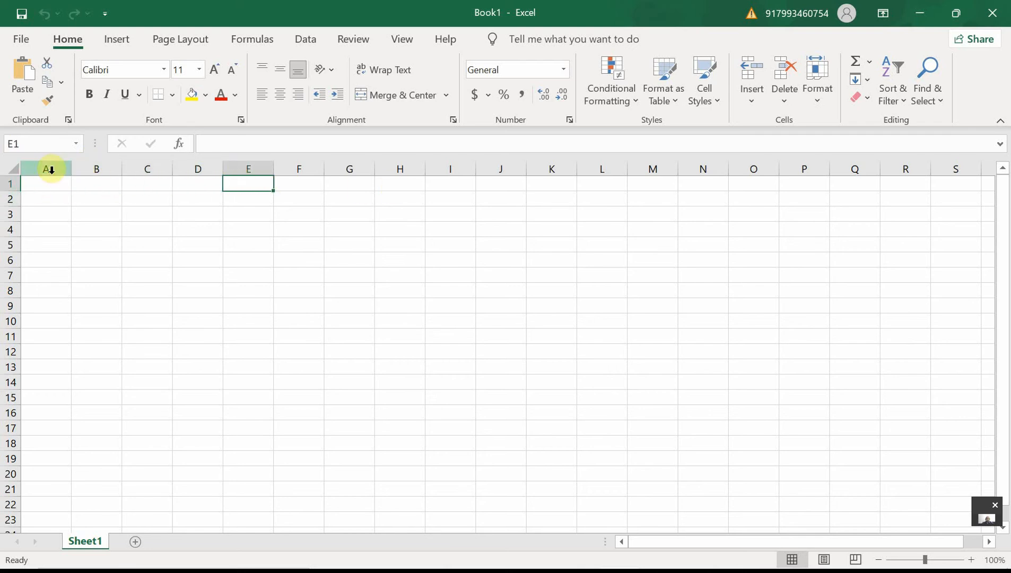
{"action": "left_click", "coordinate": [43, 185]}
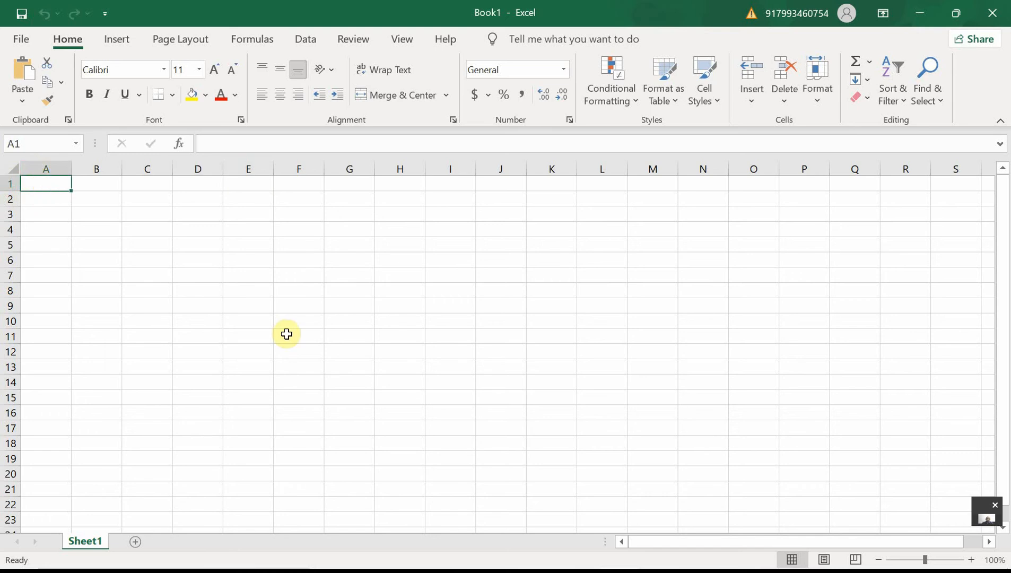
- Jump from cell A1 to the sheet's last row and back, and to its last column and back
{"action": "key", "text": "ctrl+Down"}
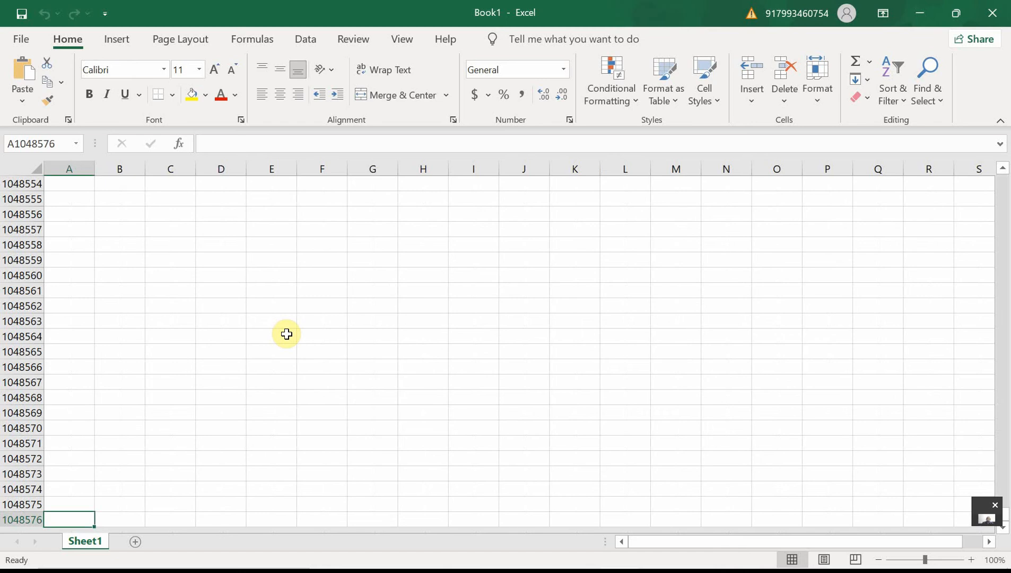
{"action": "key", "text": "ctrl+Up"}
{"action": "key", "text": "ctrl+Right"}
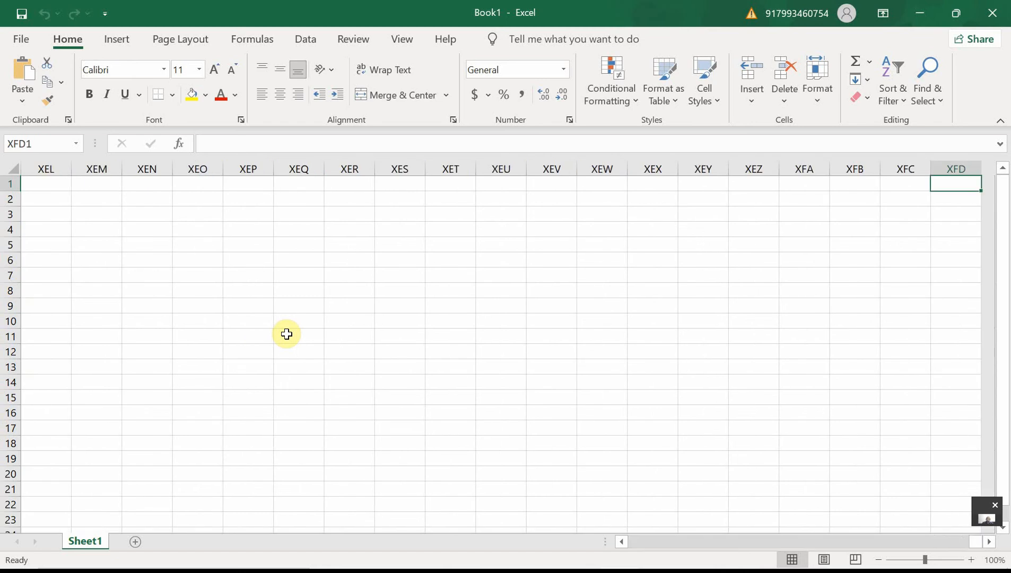
{"action": "key", "text": "ctrl+Left"}
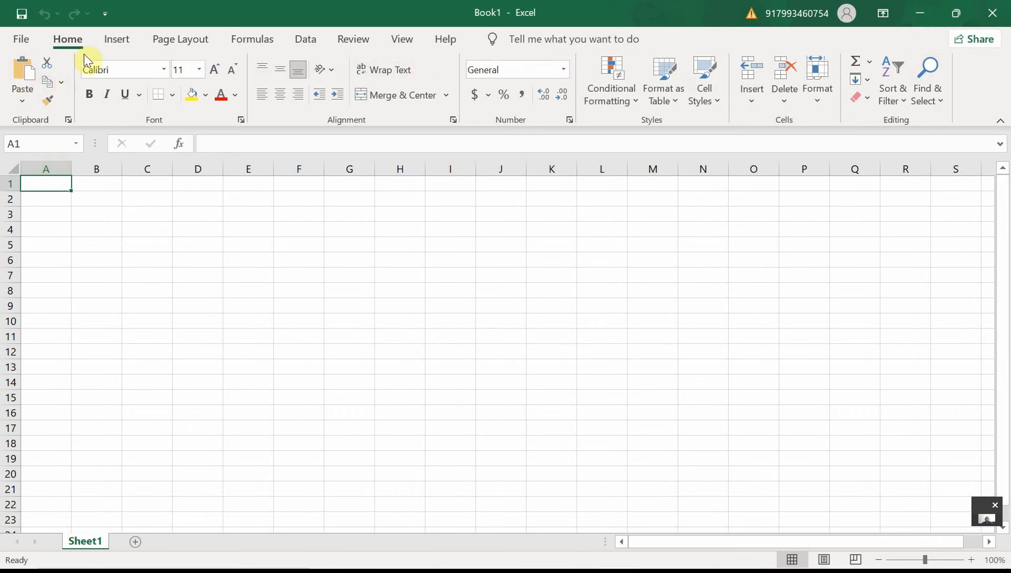
- Review the Insert, Page Layout, Formulas, Data and Home commands and the file options, and return to the empty sheet
{"action": "left_click", "coordinate": [117, 43]}
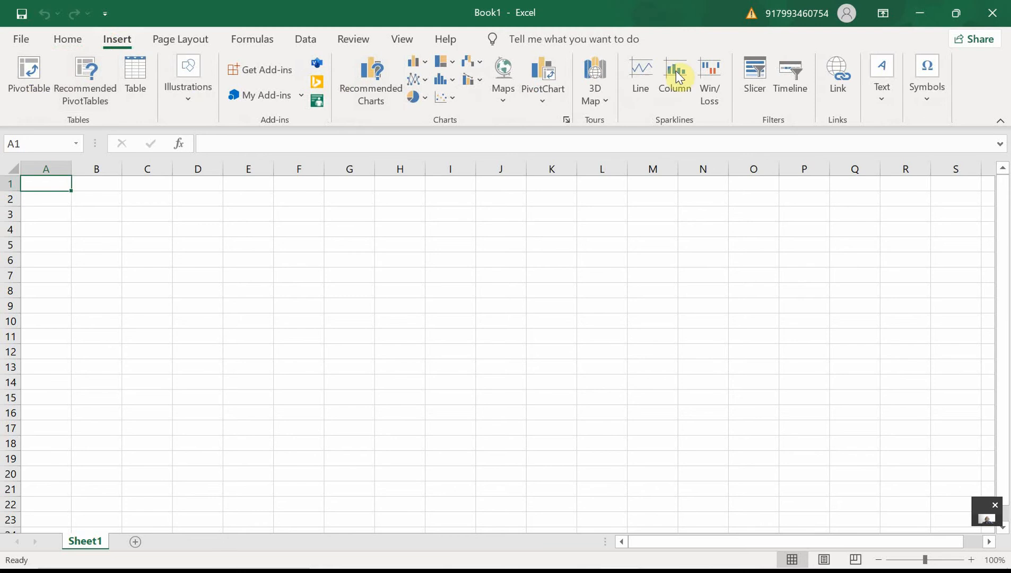
{"action": "left_click", "coordinate": [188, 42]}
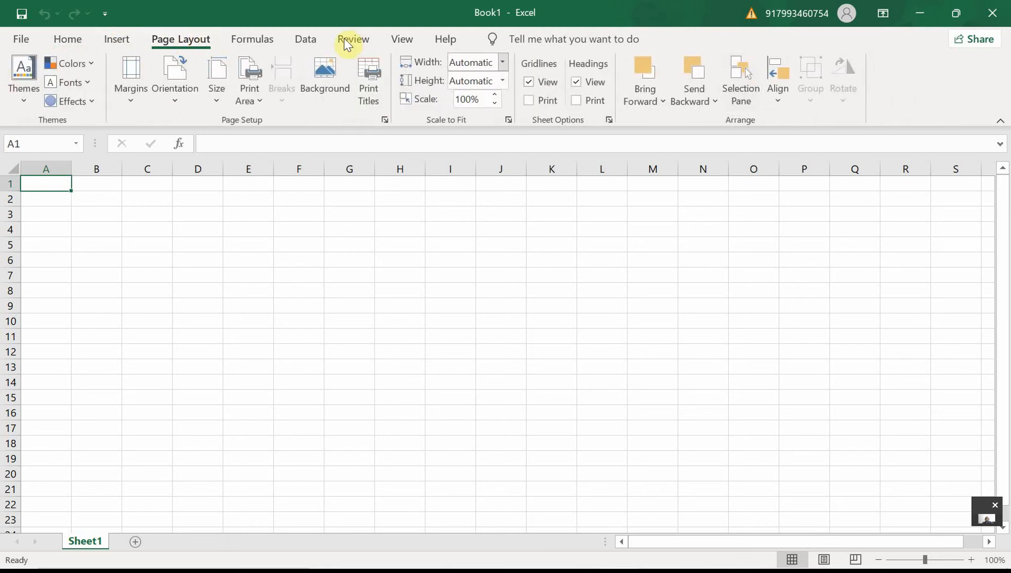
{"action": "left_click", "coordinate": [251, 41]}
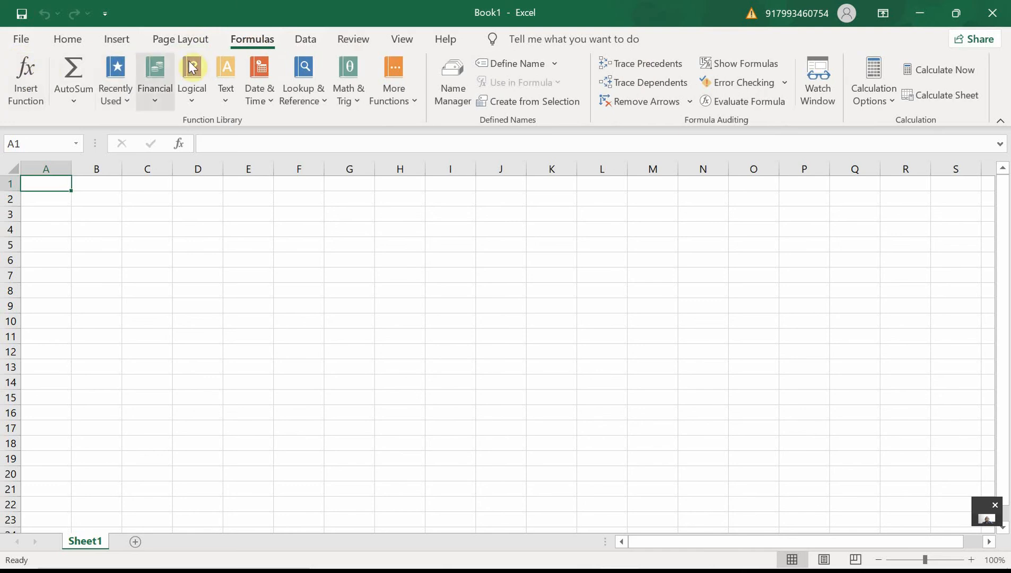
{"action": "left_click", "coordinate": [304, 43]}
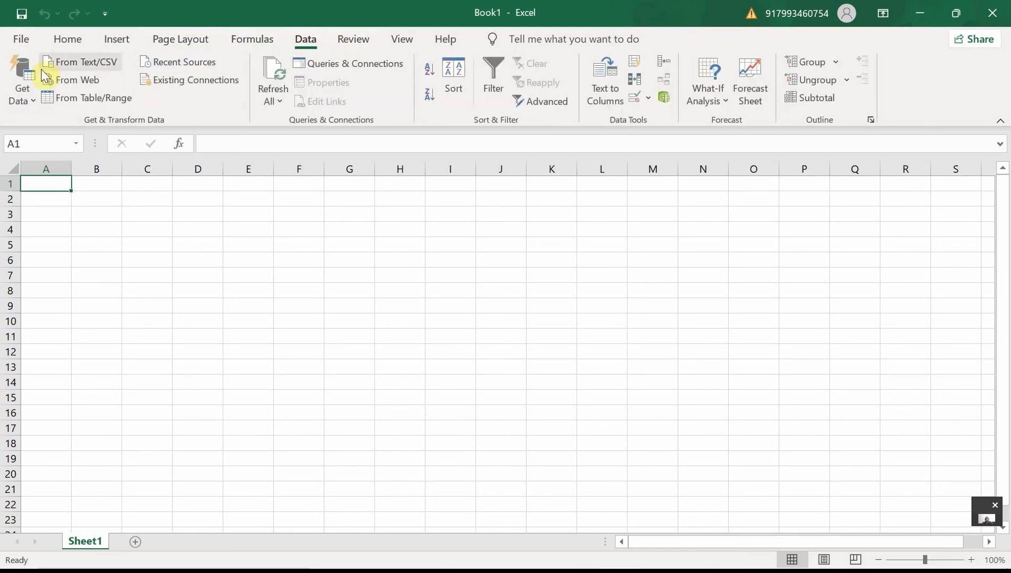
{"action": "left_click", "coordinate": [74, 41]}
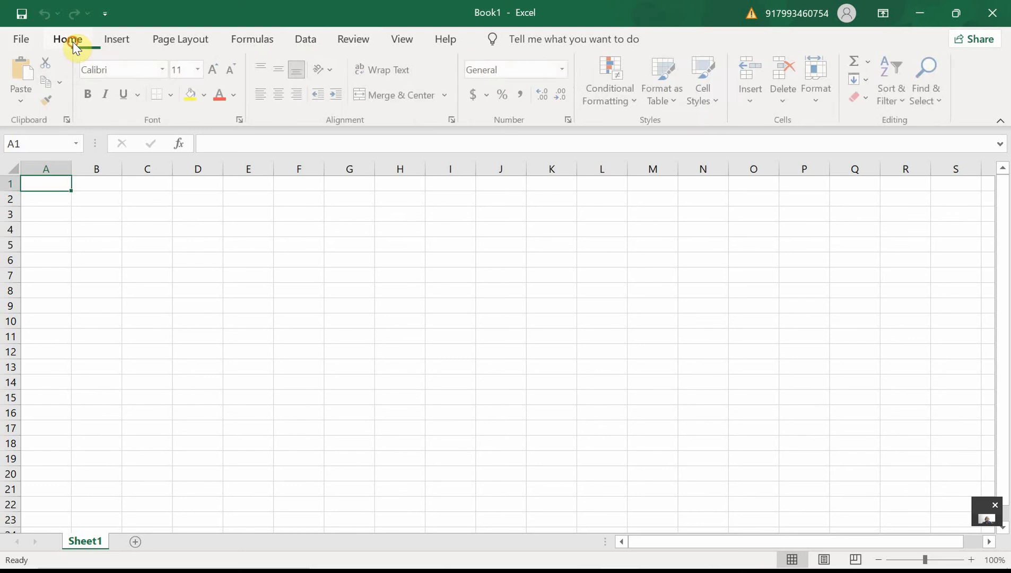
{"action": "left_click", "coordinate": [16, 42]}
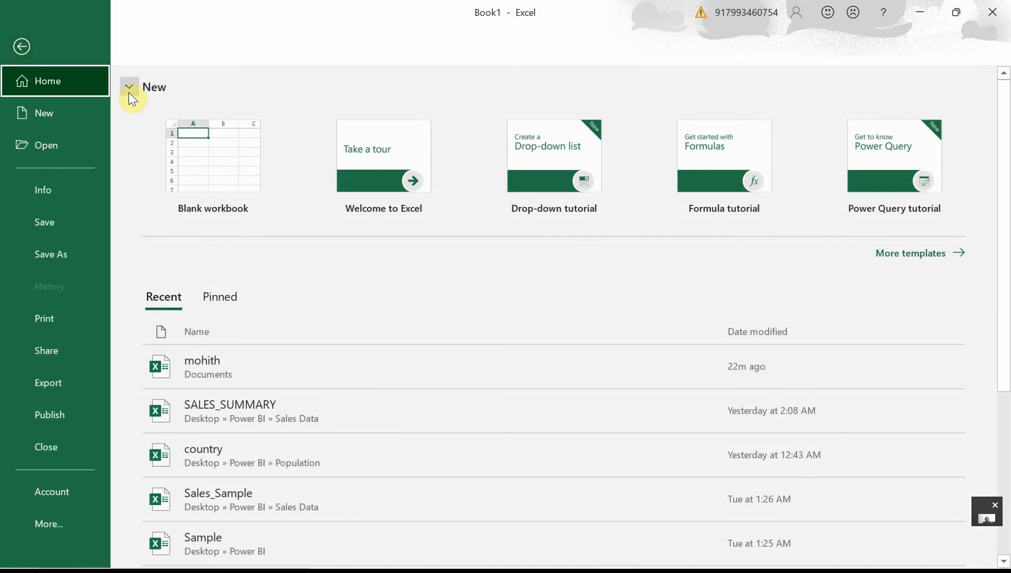
{"action": "key", "text": "Escape"}
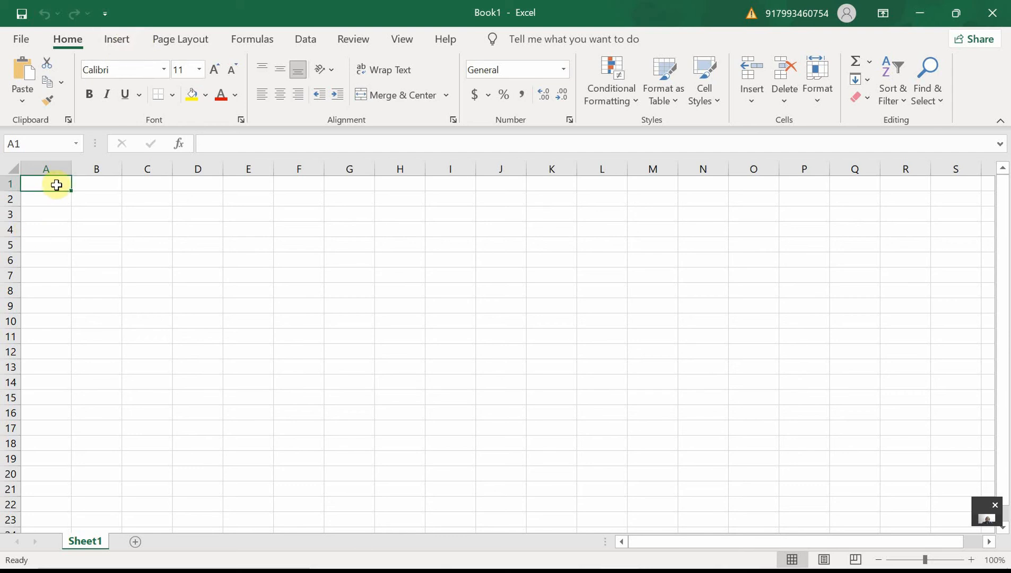
{"action": "left_click_drag", "start_coordinate": [56, 184], "coordinate": [54, 308]}
{"action": "left_click", "coordinate": [54, 308]}
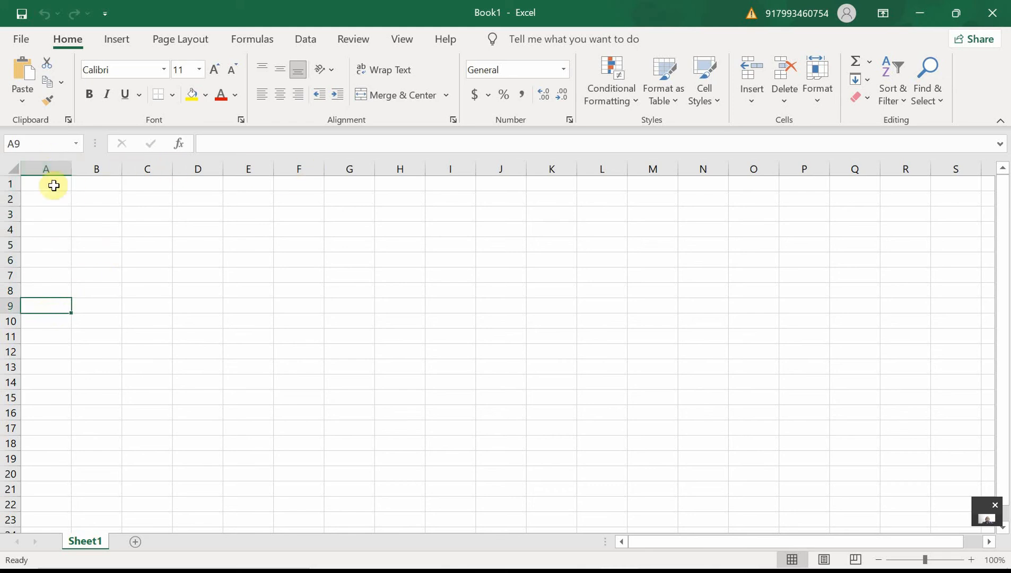
{"action": "left_click", "coordinate": [285, 144]}
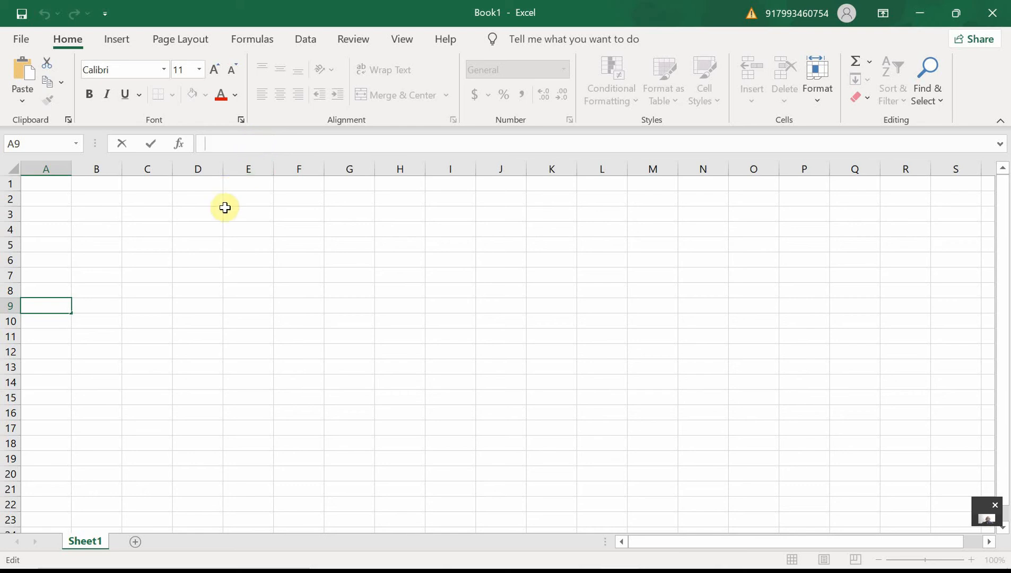
{"action": "left_click", "coordinate": [205, 245]}
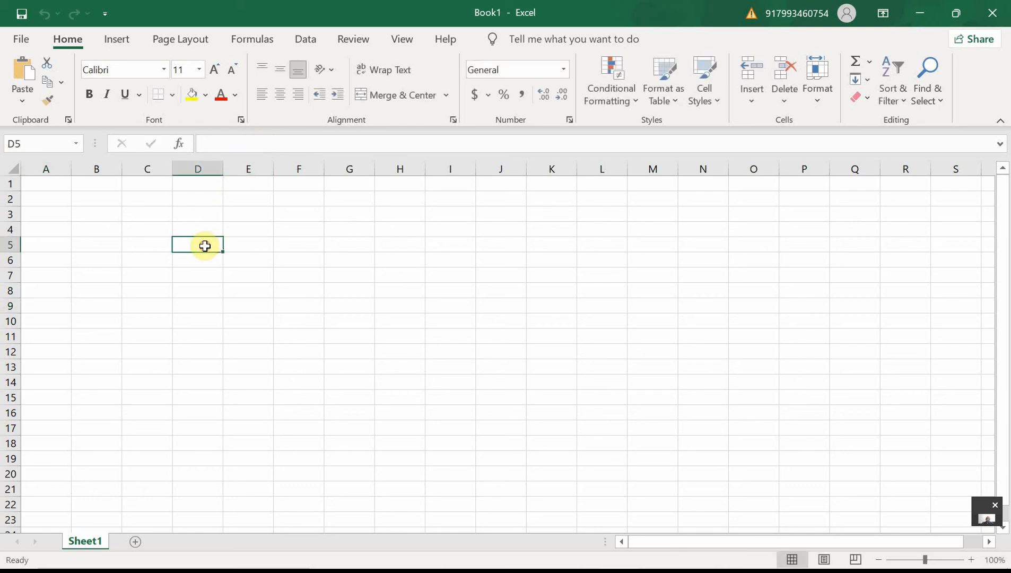
{"action": "left_click", "coordinate": [271, 247]}
{"action": "left_click", "coordinate": [260, 321]}
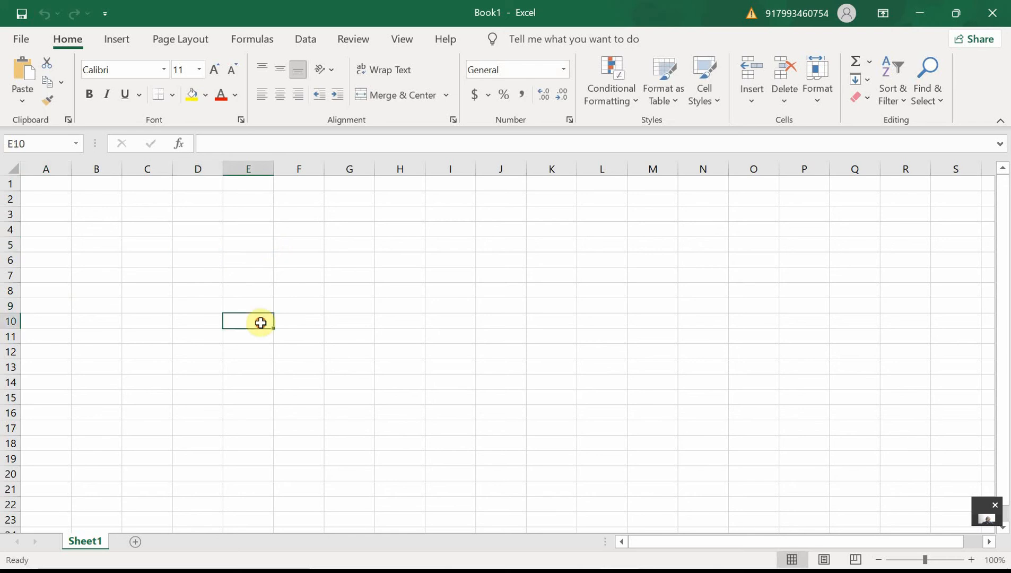
{"action": "left_click", "coordinate": [186, 289]}
{"action": "left_click", "coordinate": [175, 216]}
{"action": "left_click", "coordinate": [146, 213]}
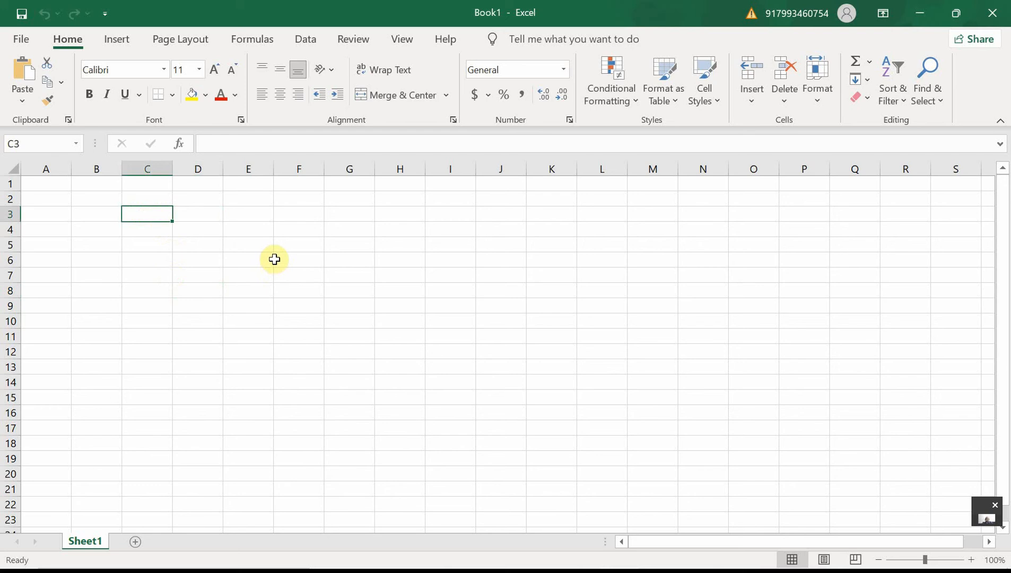
- Enter the column heading Country in cell A1
{"action": "left_click", "coordinate": [51, 185]}
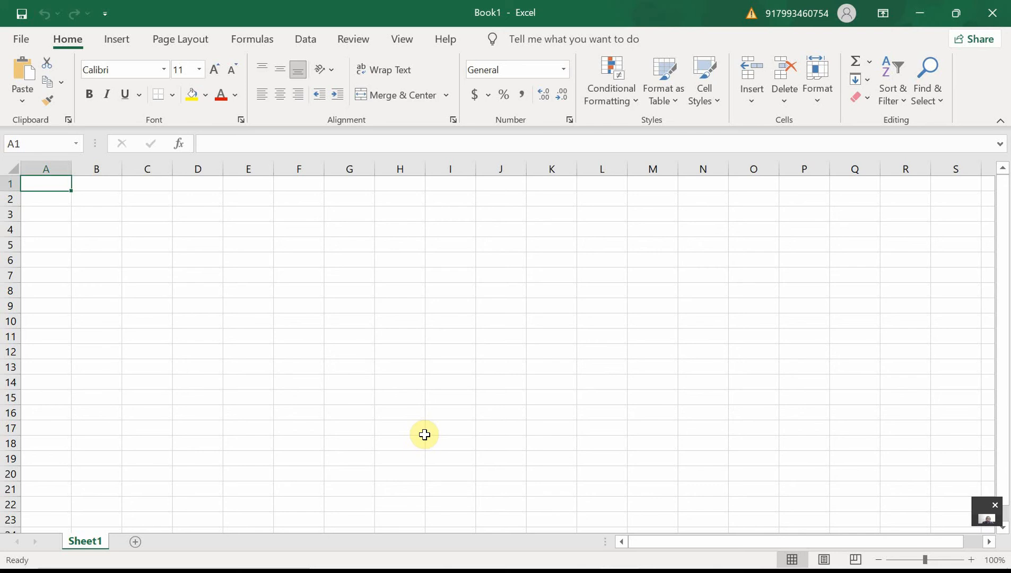
{"action": "type", "text": "Re"}
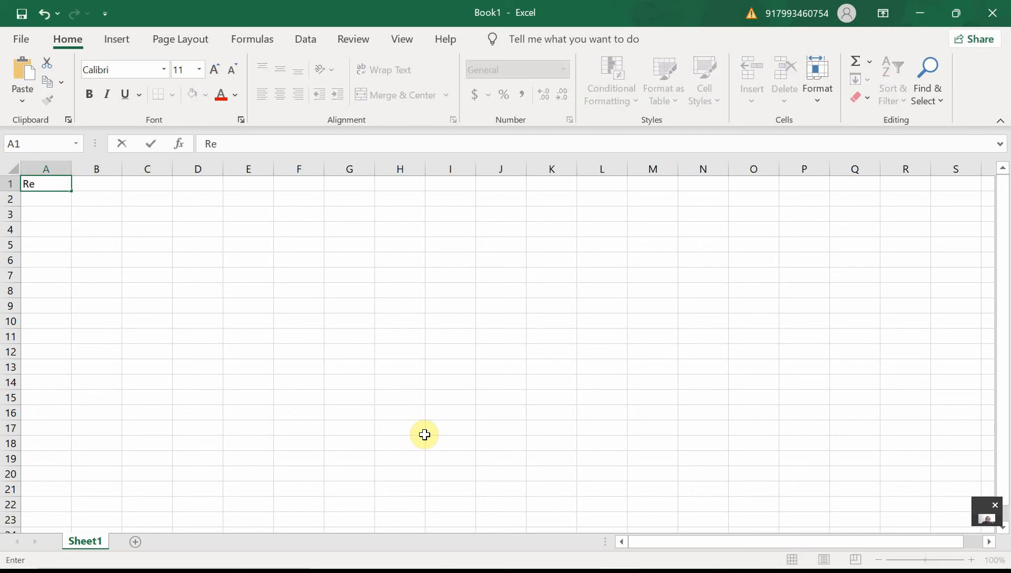
{"action": "key", "text": "BackSpace"}
{"action": "key", "text": "BackSpace"}
{"action": "type", "text": "Country"}
{"action": "key", "text": "Tab"}
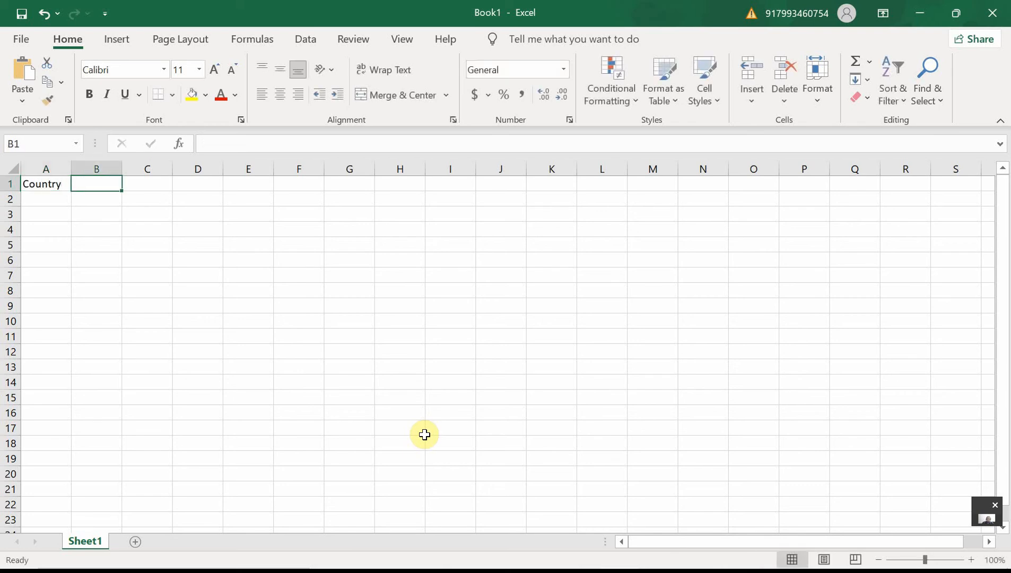
- Enter the headings Sales2019, Sales2020 and Sales2021 in cells B1 to D1
{"action": "type", "text": "Sales"}
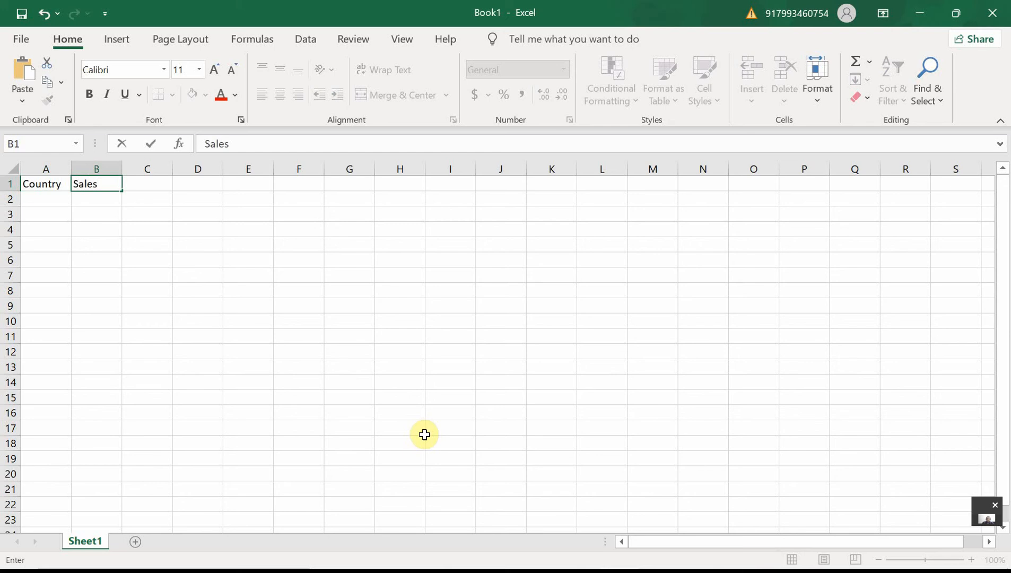
{"action": "type", "text": "2019"}
{"action": "key", "text": "Tab"}
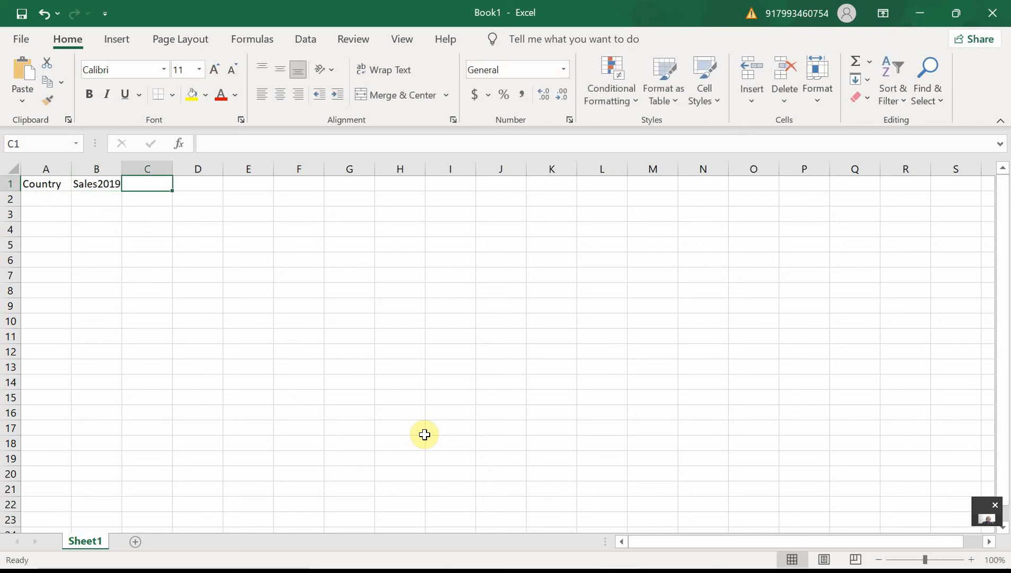
{"action": "type", "text": "Sales"}
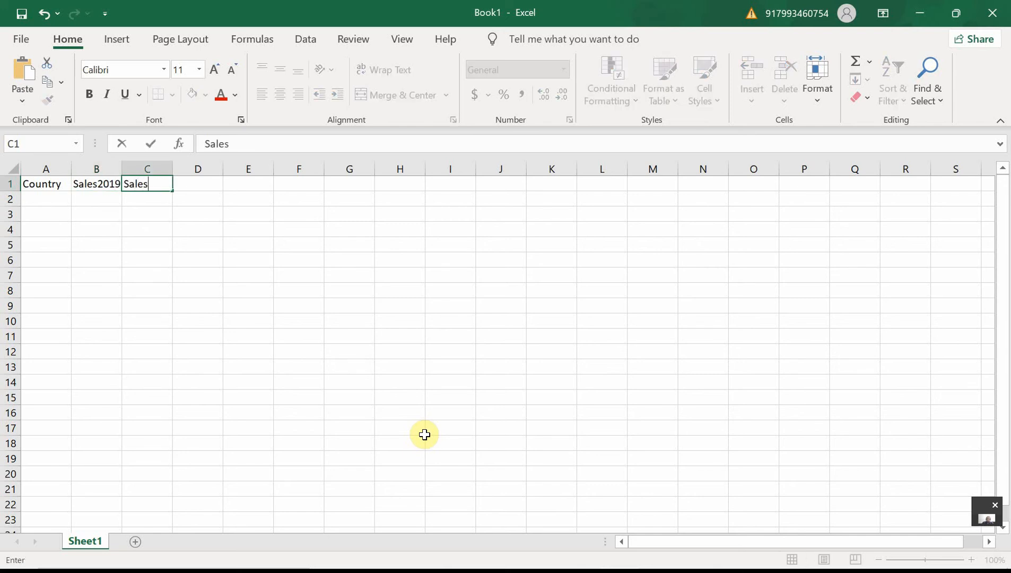
{"action": "type", "text": "22"}
{"action": "key", "text": "BackSpace"}
{"action": "type", "text": "020"}
{"action": "key", "text": "Tab"}
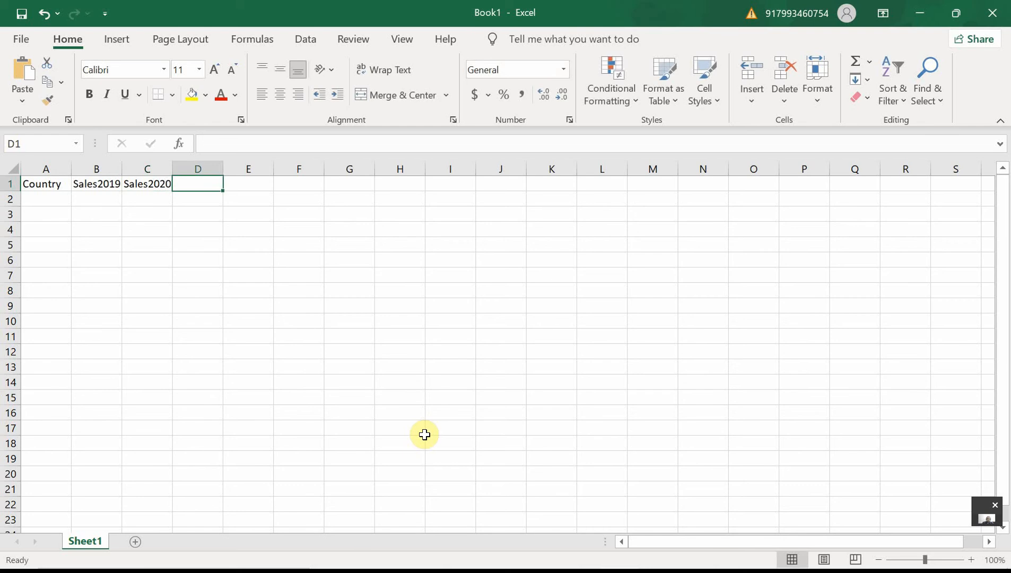
{"action": "type", "text": "Sales"}
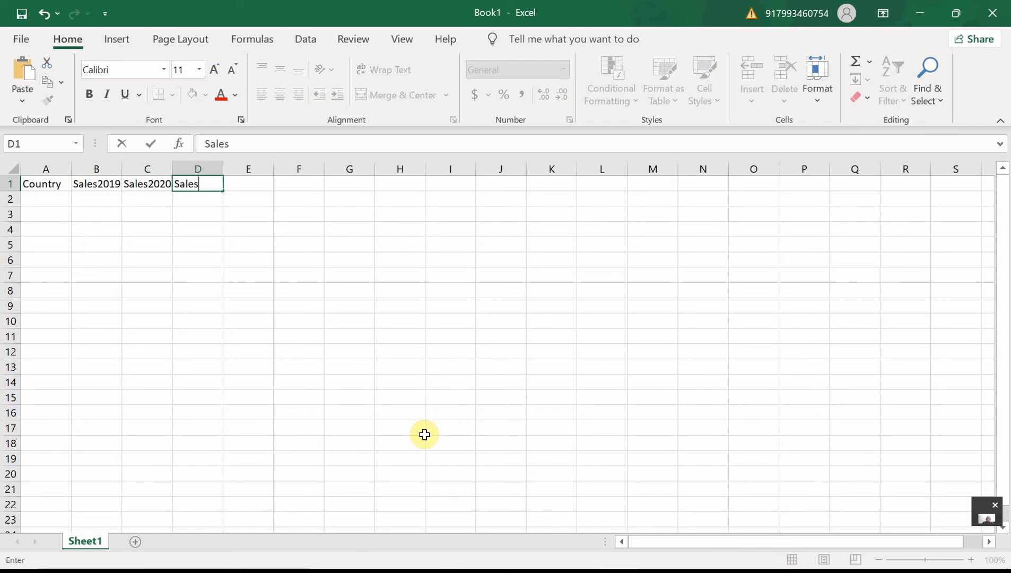
{"action": "type", "text": "2021"}
{"action": "key", "text": "Return"}
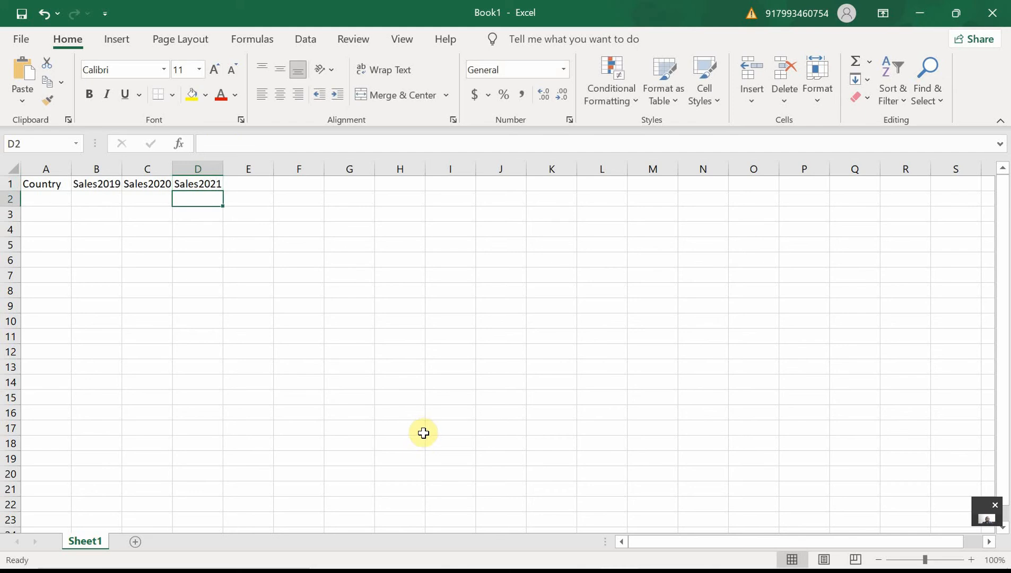
- Enter the countries USA, Japan, China, India and Russia in cells A2 to A6
{"action": "left_click", "coordinate": [39, 188]}
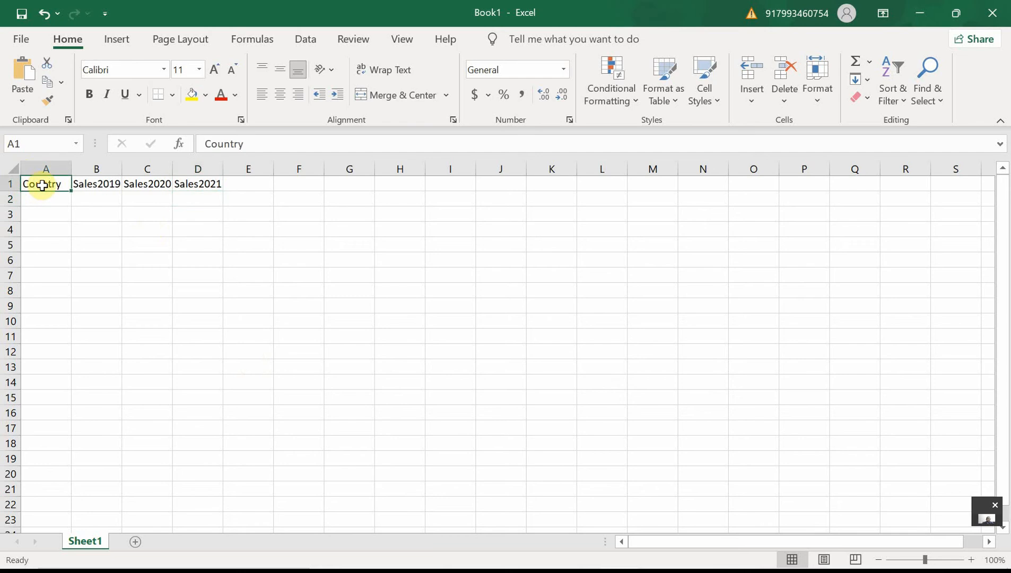
{"action": "left_click", "coordinate": [93, 185]}
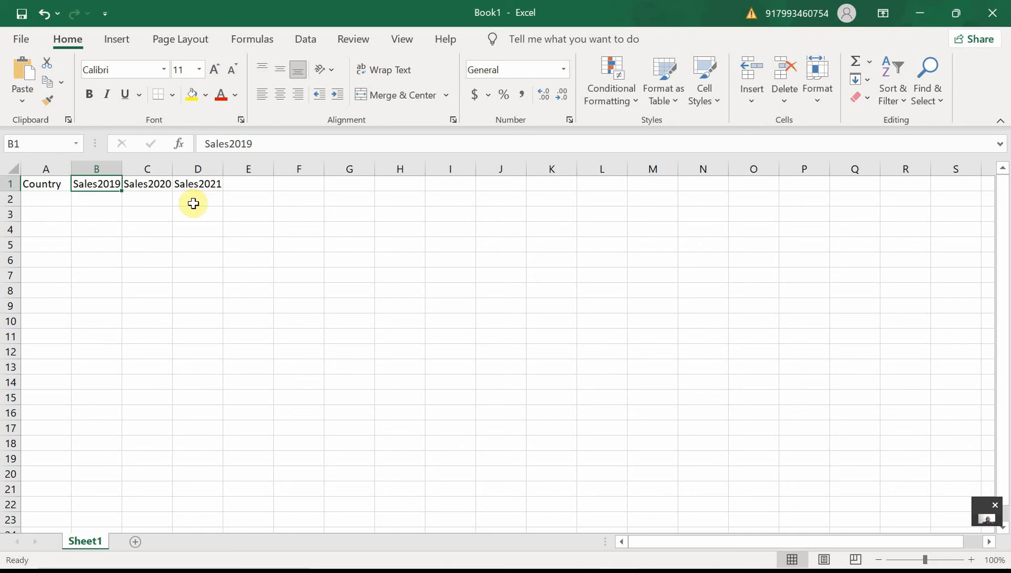
{"action": "left_click", "coordinate": [50, 197]}
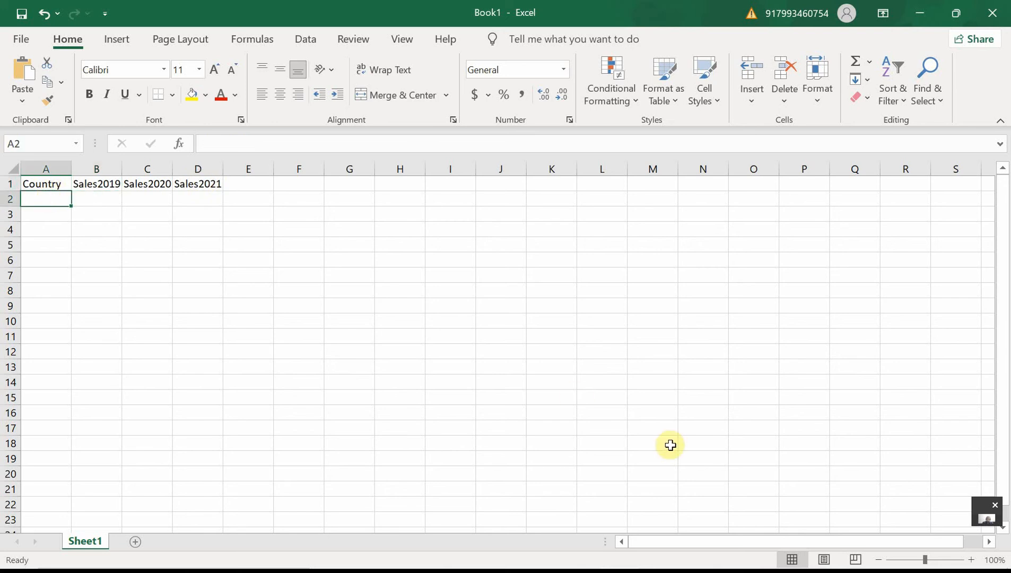
{"action": "type", "text": "USA"}
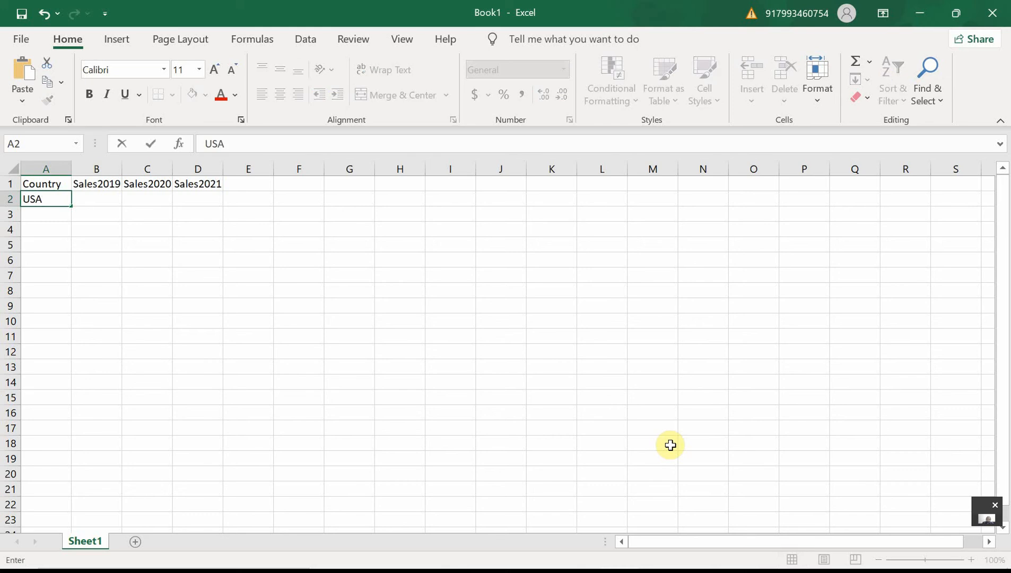
{"action": "key", "text": "Return"}
{"action": "type", "text": "J"}
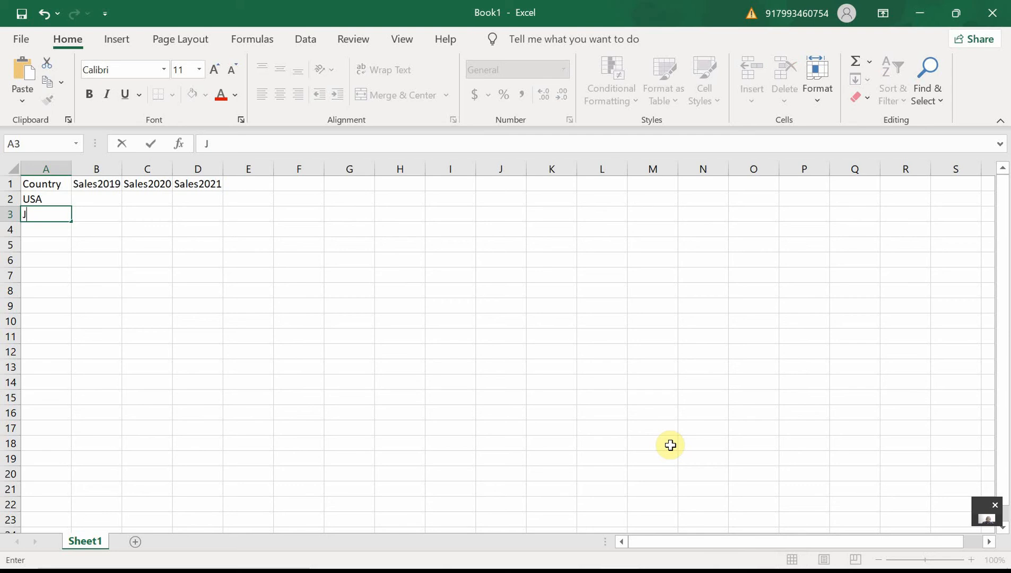
{"action": "type", "text": "apan"}
{"action": "key", "text": "Return"}
{"action": "type", "text": "China"}
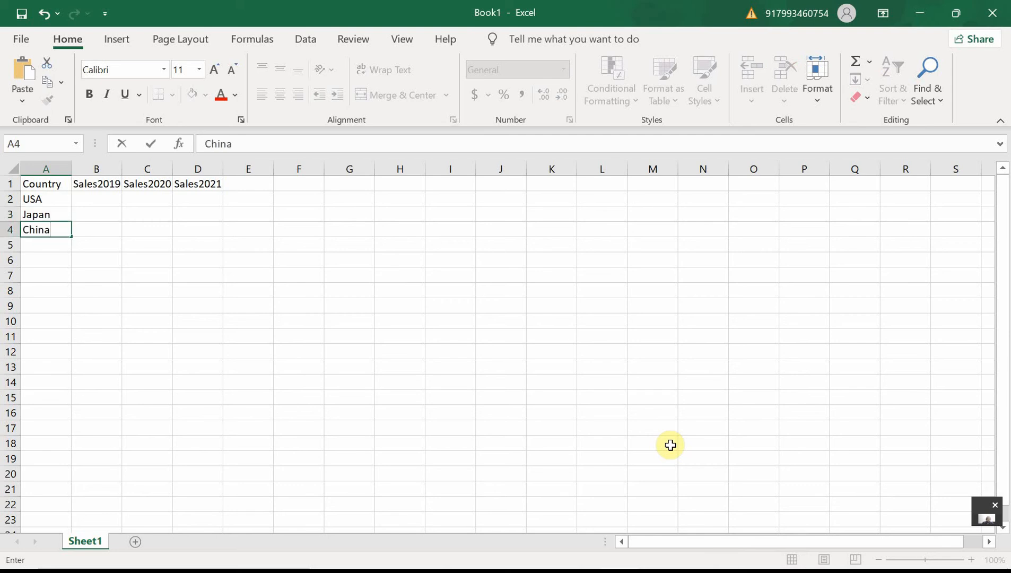
{"action": "key", "text": "Return"}
{"action": "type", "text": "India"}
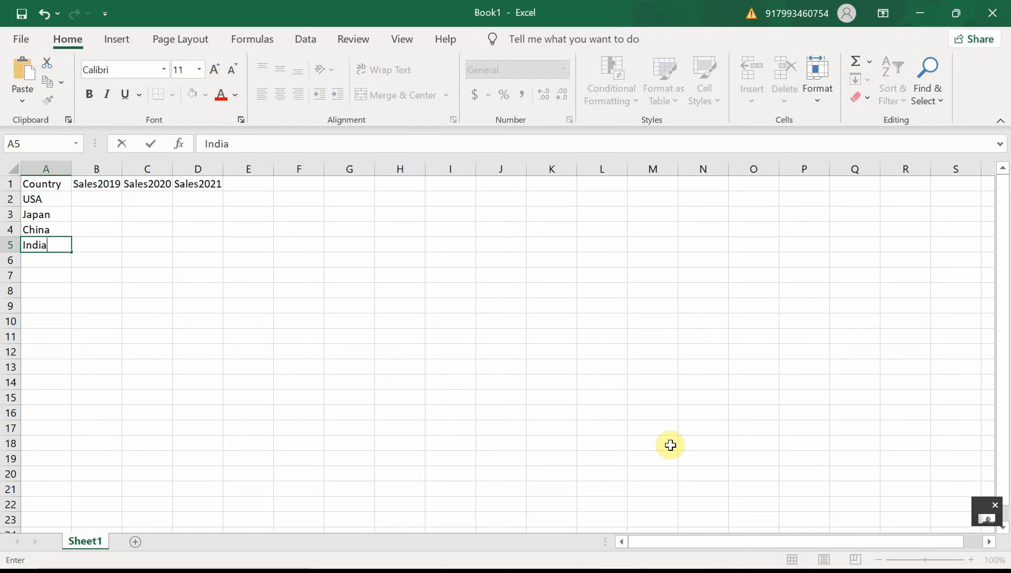
{"action": "key", "text": "Return"}
{"action": "type", "text": "Russia"}
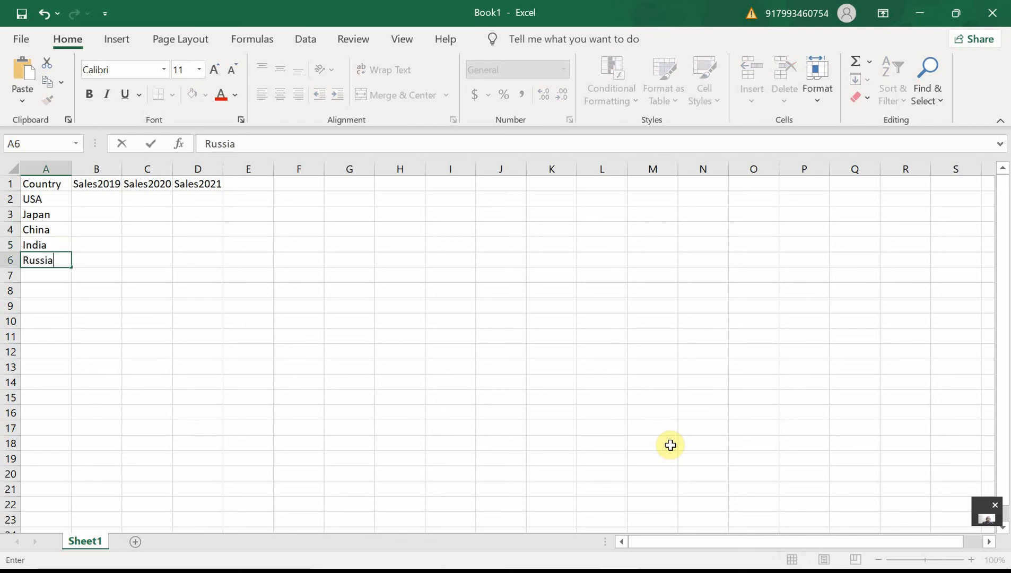
{"action": "key", "text": "Return"}
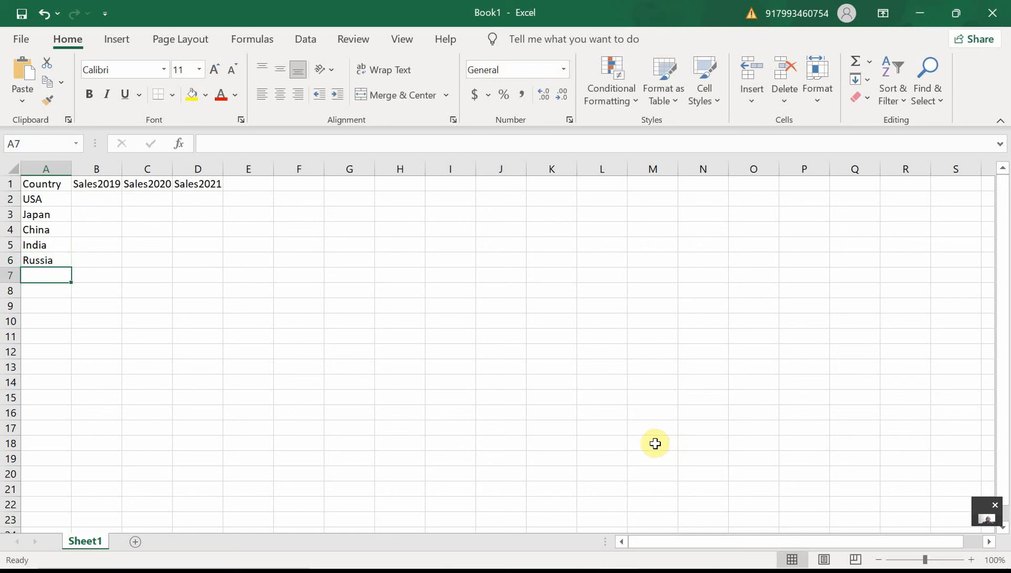
- Enter the Sales2019 figures 150000 for USA and 90000 for Japan in cells B2 and B3
{"action": "left_click", "coordinate": [97, 197]}
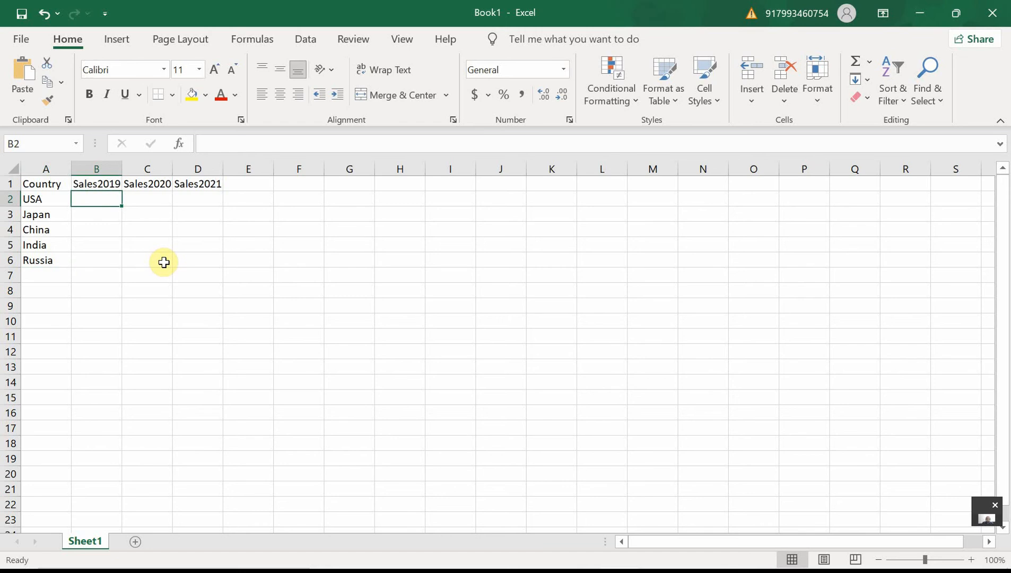
{"action": "type", "text": "150"}
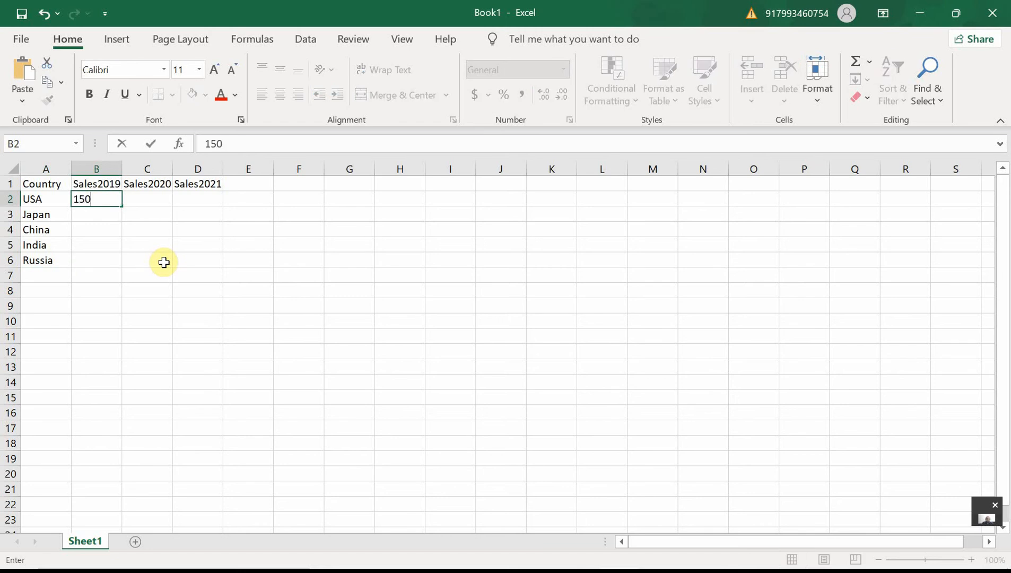
{"action": "type", "text": "000"}
{"action": "key", "text": "Return"}
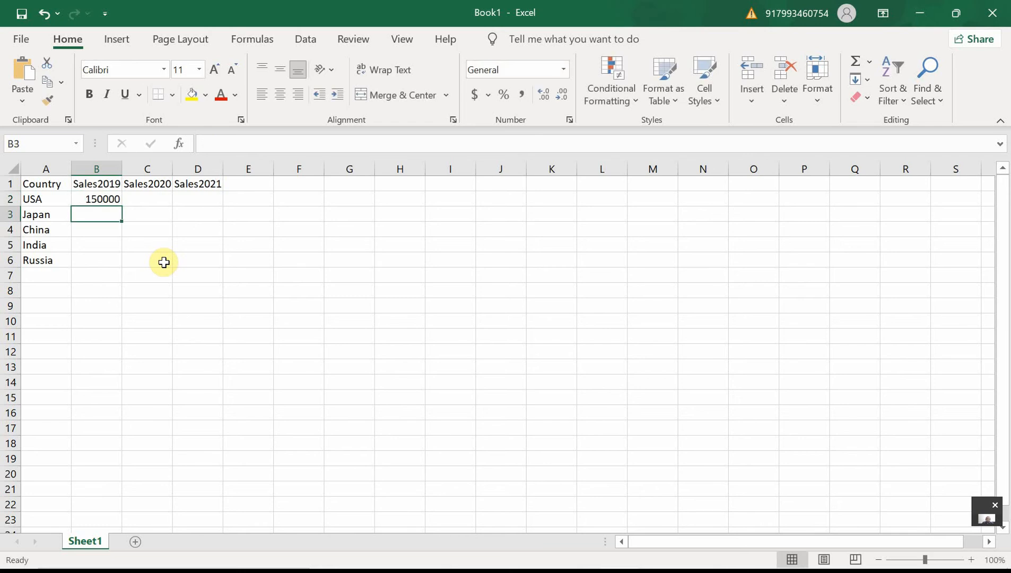
{"action": "type", "text": "90"}
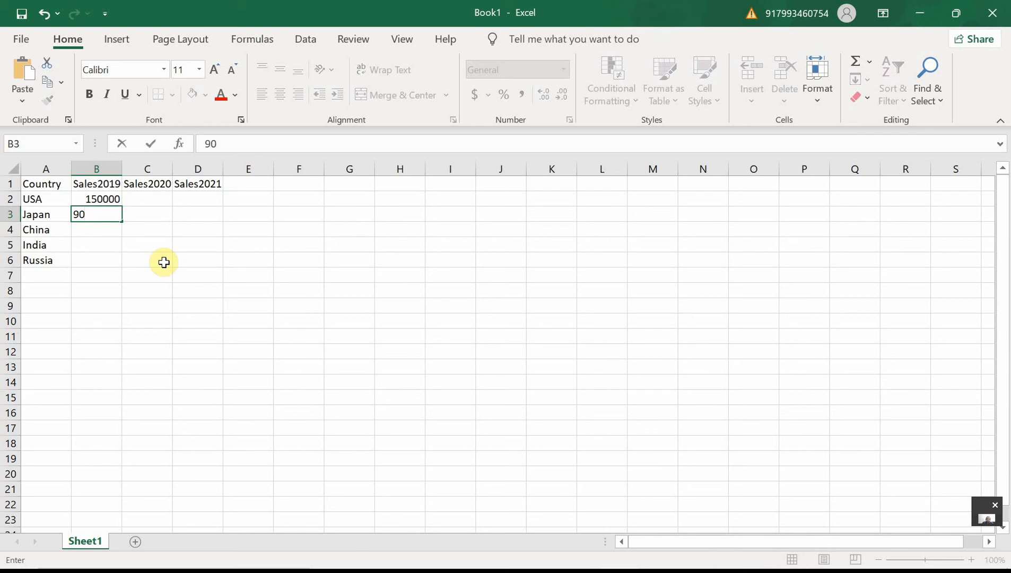
{"action": "type", "text": "000"}
{"action": "key", "text": "Return"}
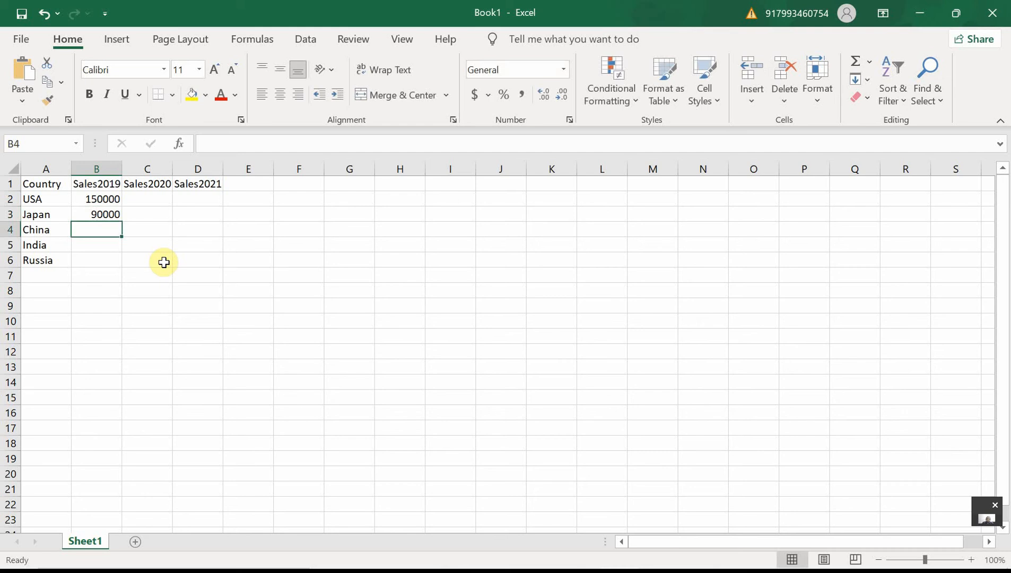
- Enter the Sales2019 figures 250000 for China, 180000 for India and 145000 for Russia in cells B4 to B6
{"action": "type", "text": "1"}
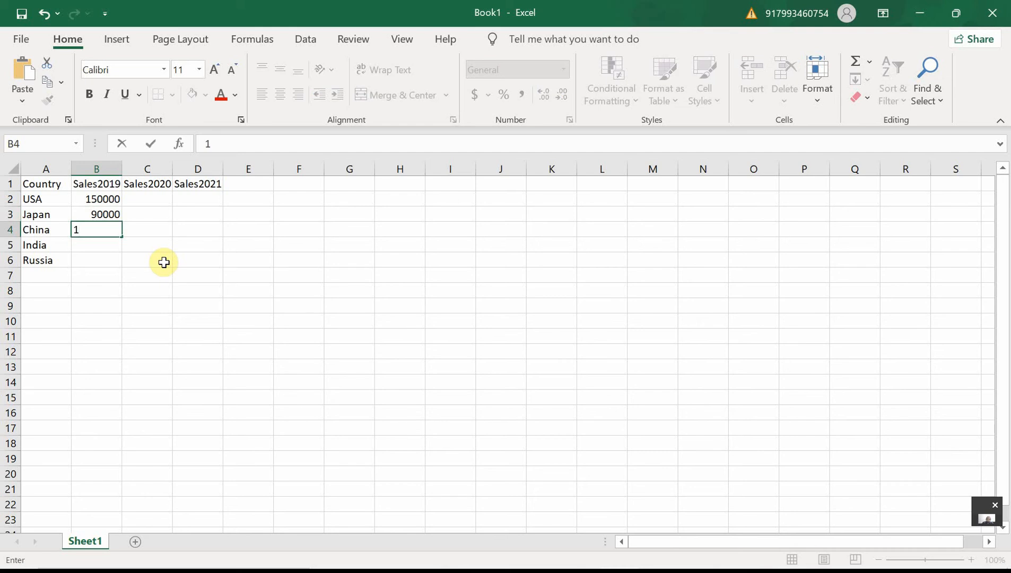
{"action": "key", "text": "BackSpace"}
{"action": "type", "text": "250000"}
{"action": "key", "text": "Return"}
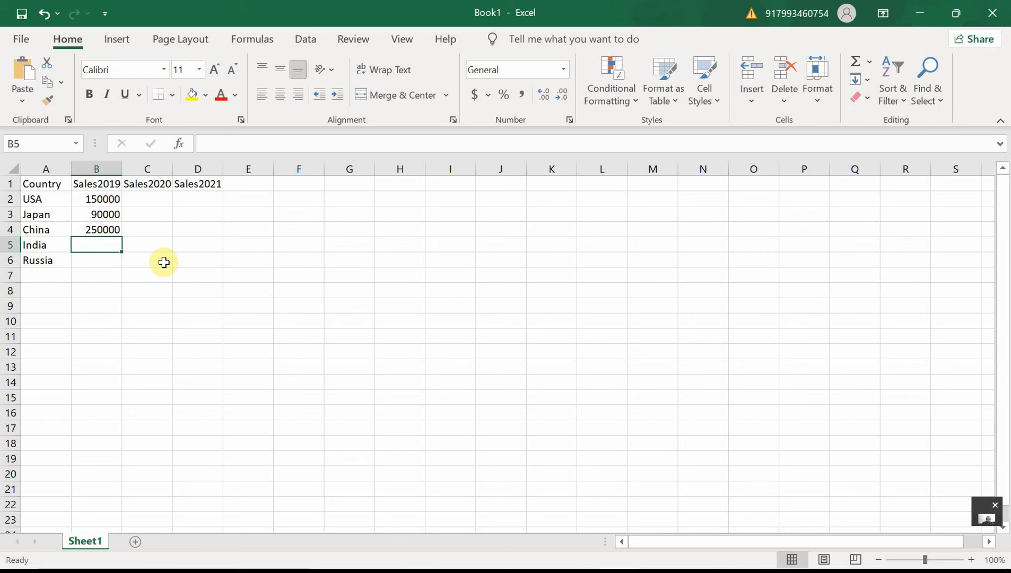
{"action": "type", "text": "18"}
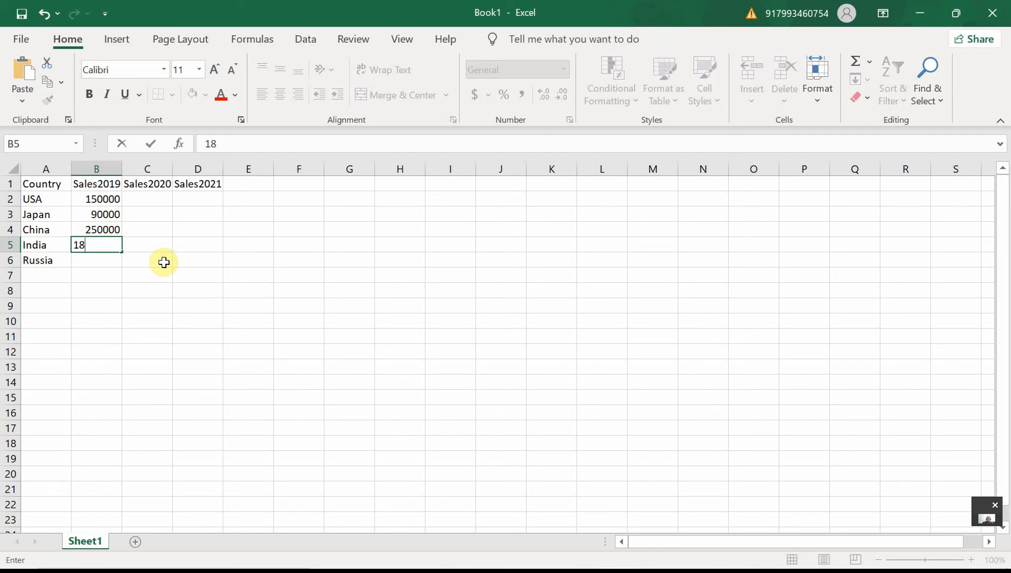
{"action": "type", "text": "000"}
{"action": "type", "text": "0"}
{"action": "key", "text": "Return"}
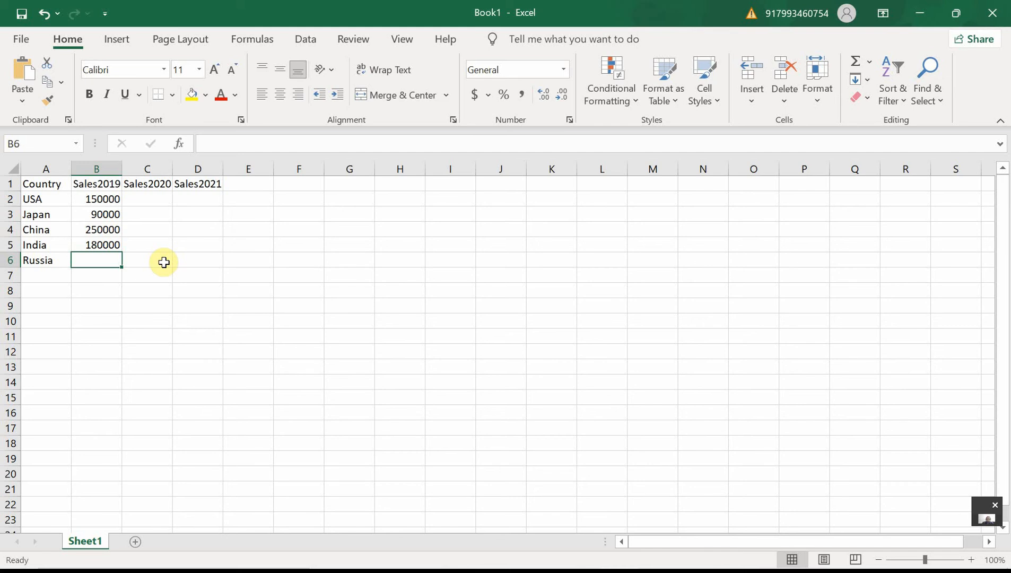
{"action": "type", "text": "1"}
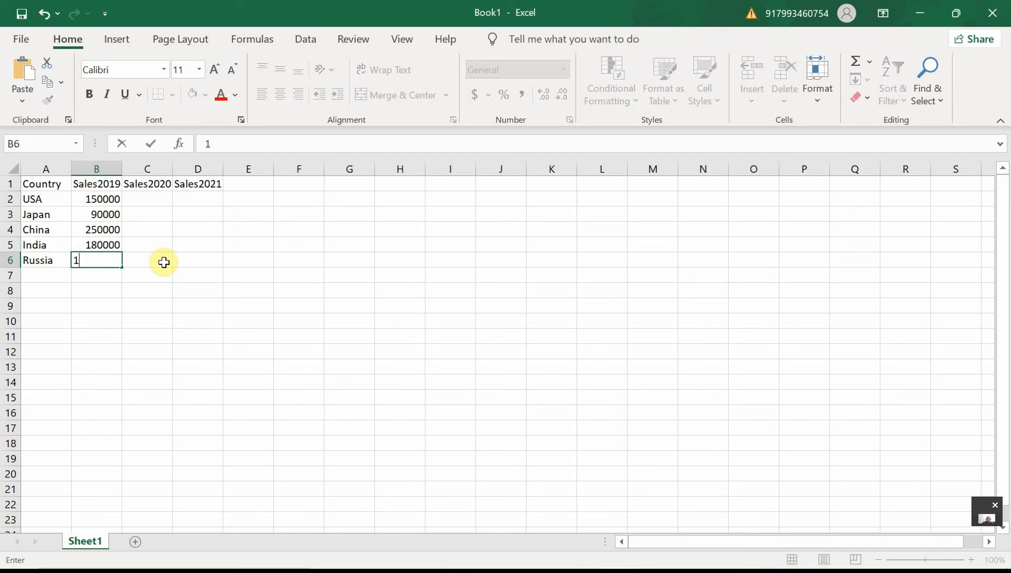
{"action": "type", "text": "45000"}
{"action": "key", "text": "Return"}
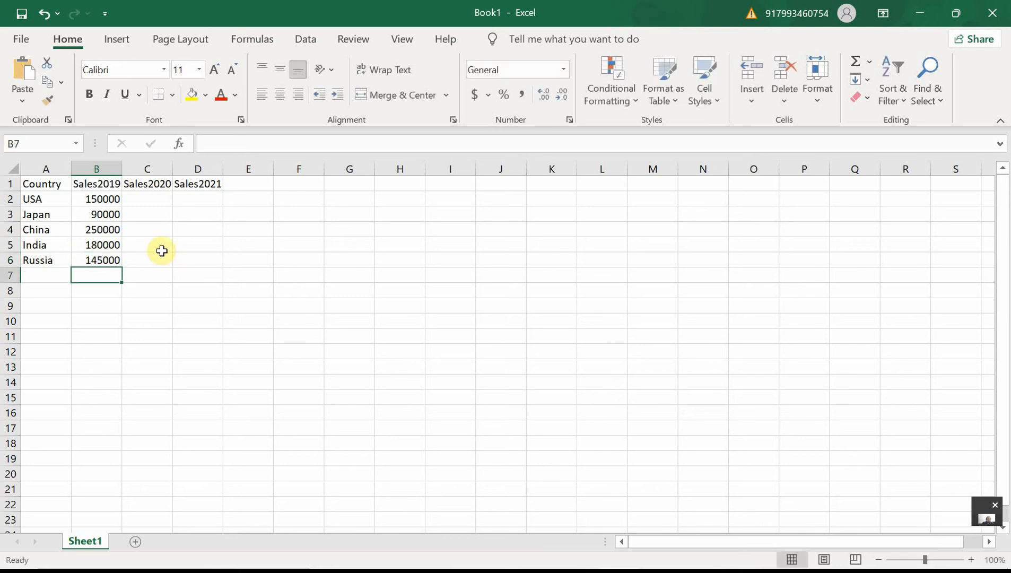
- Enter the Sales2020 figures 160000 for USA and 10000 for Japan in cells C2 and C3
{"action": "left_click", "coordinate": [149, 201]}
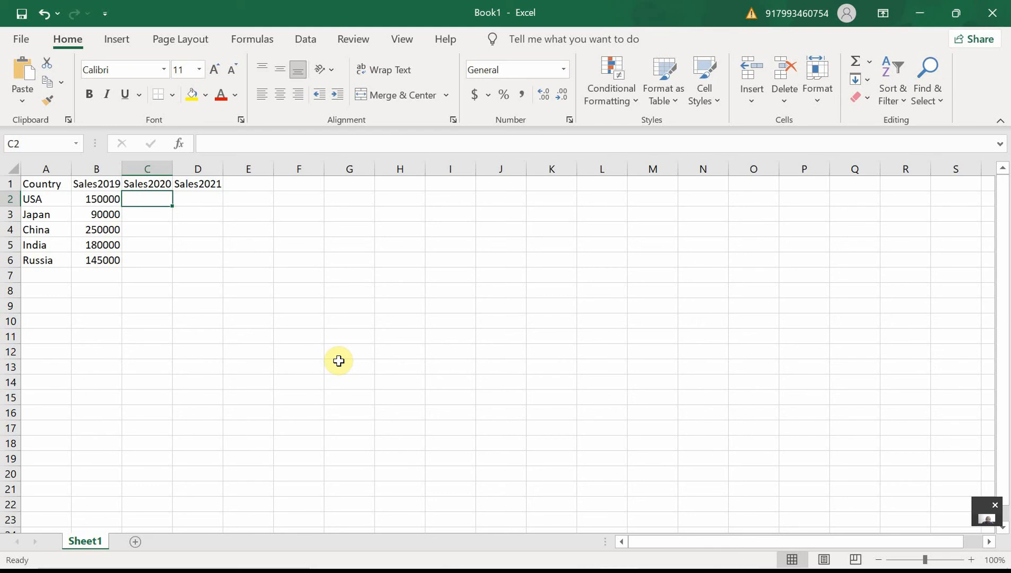
{"action": "type", "text": "1"}
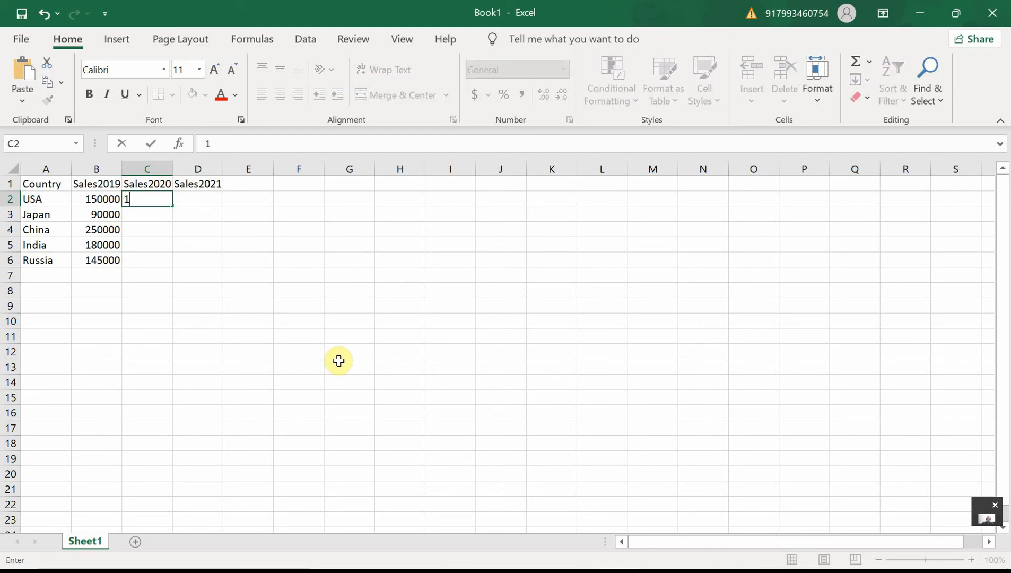
{"action": "type", "text": "60000"}
{"action": "key", "text": "Return"}
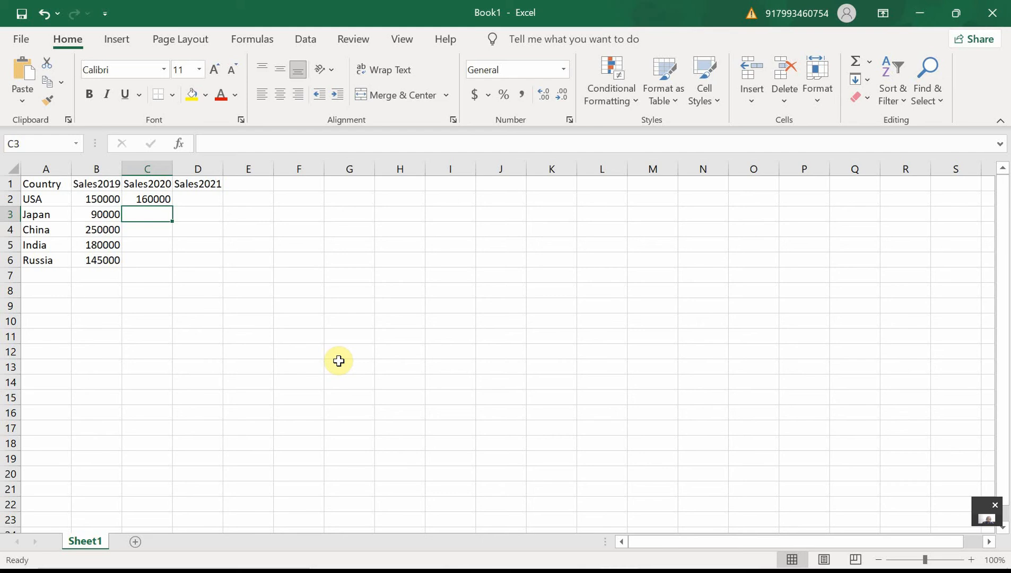
{"action": "type", "text": "1000"}
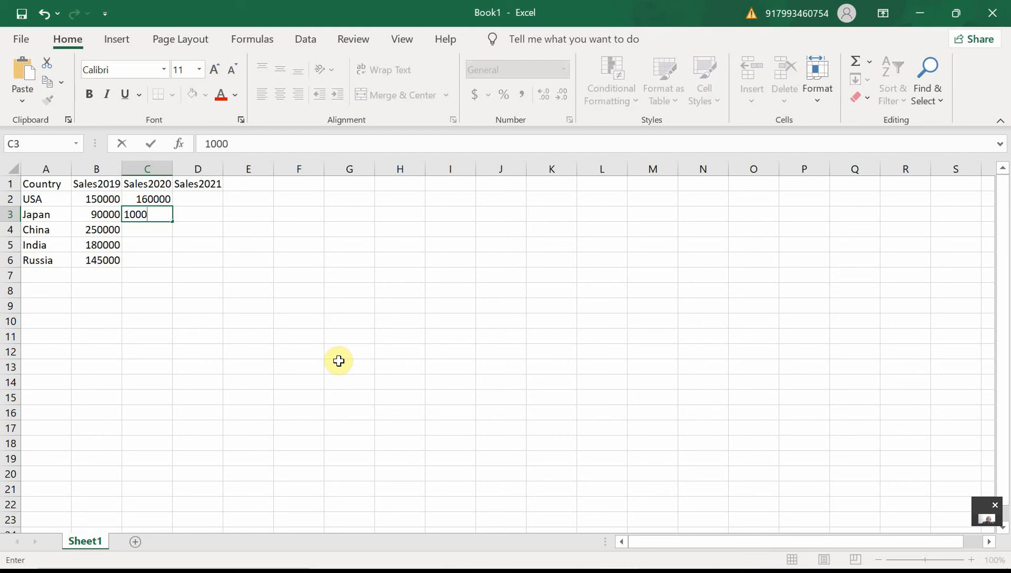
{"action": "type", "text": "0"}
{"action": "key", "text": "Return"}
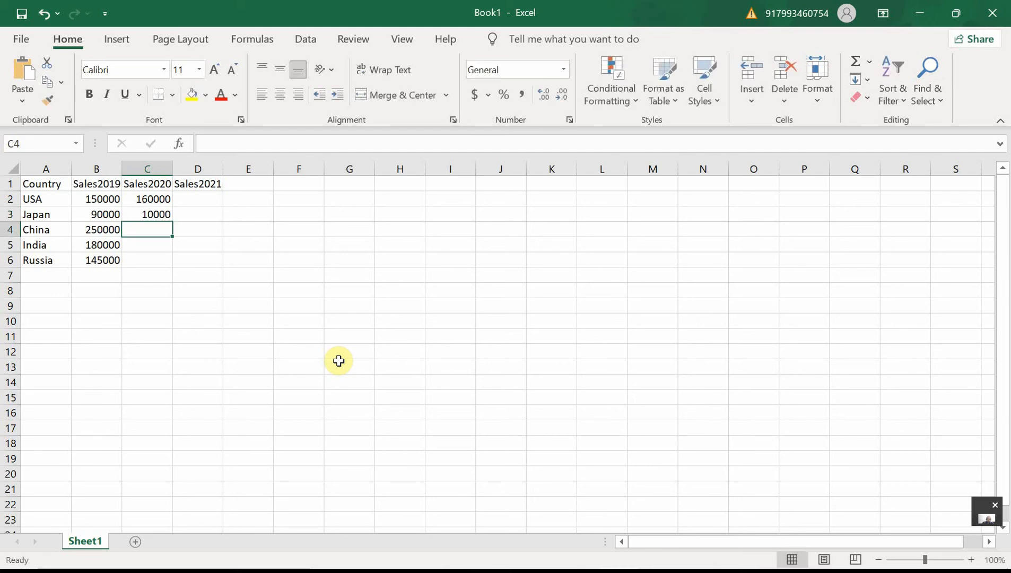
- Enter the Sales2020 figures 275000 for China, 195000 for India and 168000 for Russia in cells C4 to C6
{"action": "type", "text": "275000"}
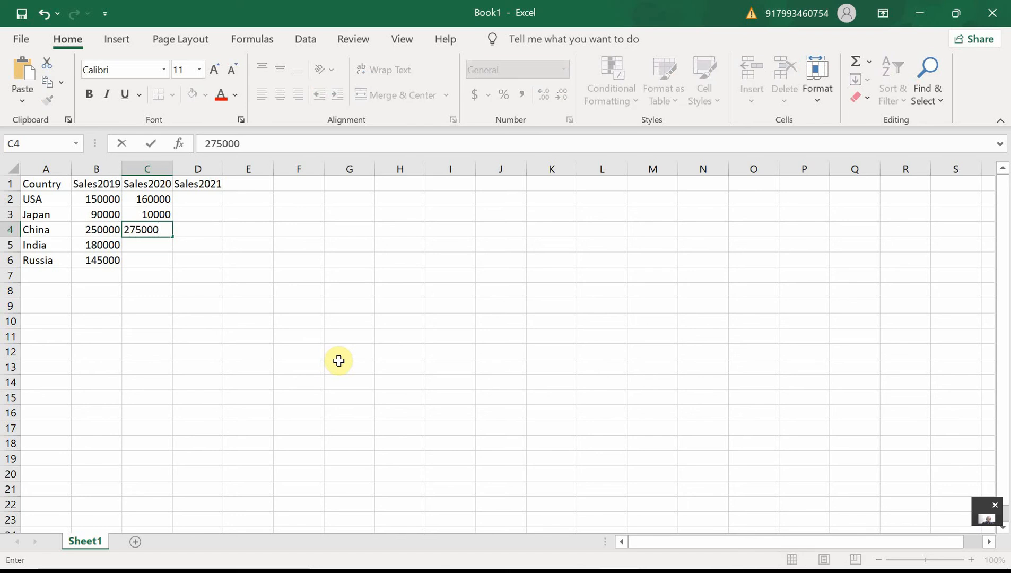
{"action": "key", "text": "Return"}
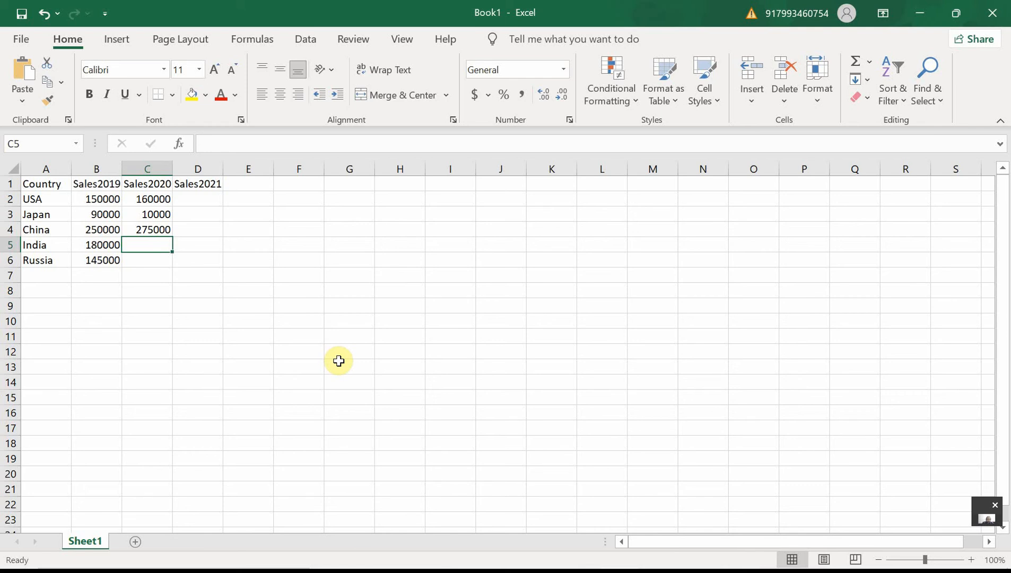
{"action": "type", "text": "1"}
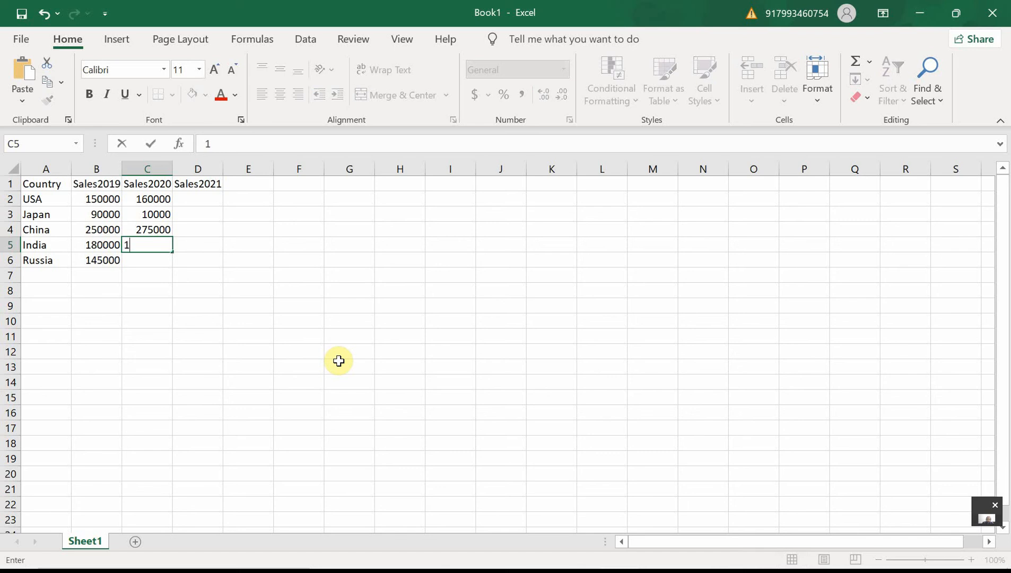
{"action": "type", "text": "95000"}
{"action": "key", "text": "Return"}
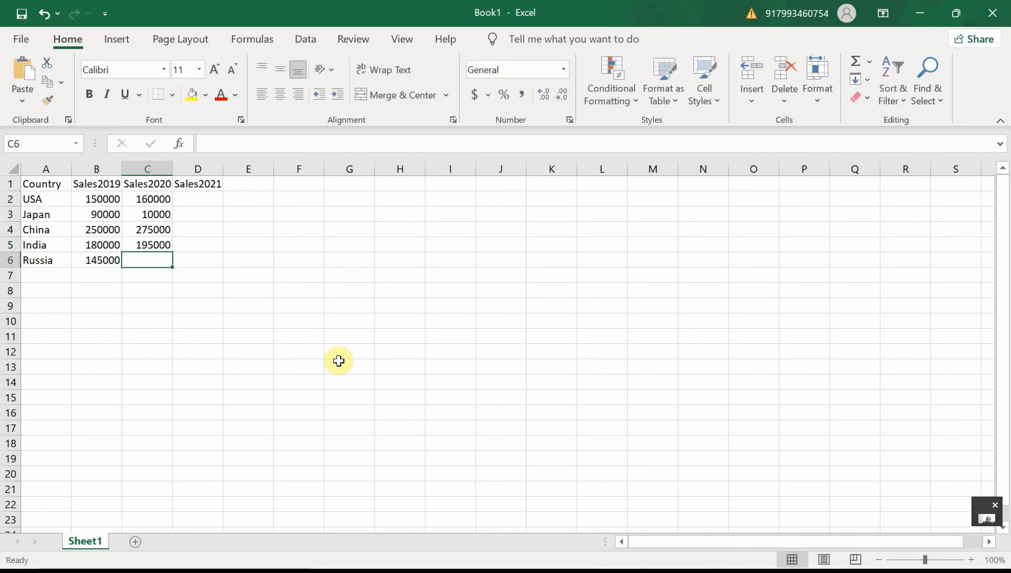
{"action": "type", "text": "16"}
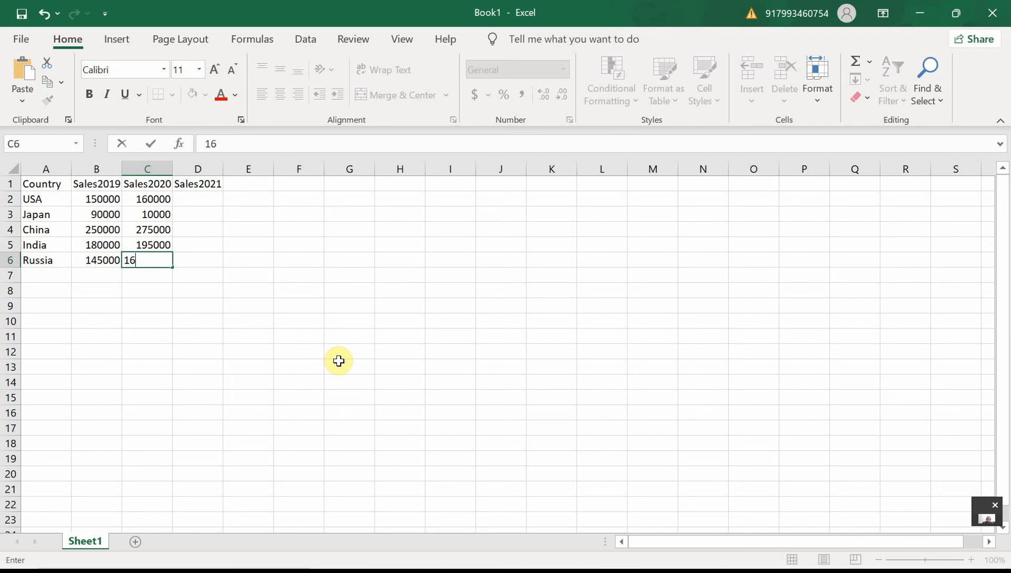
{"action": "type", "text": "8000"}
{"action": "key", "text": "ctrl+Return"}
- Move cell by cell from C6 through the Sales2021 and Sales2020 columns, ending on Japan's Sales2019 cell B3
{"action": "key", "text": "Tab"}
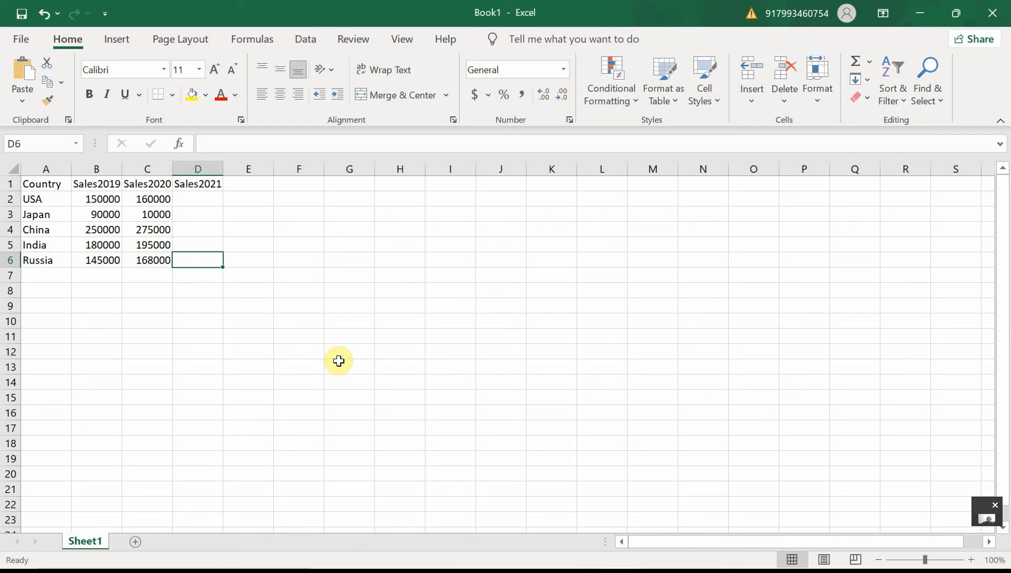
{"action": "key", "text": "Up"}
{"action": "key", "text": "Up"}
{"action": "key", "text": "Up"}
{"action": "key", "text": "Up"}
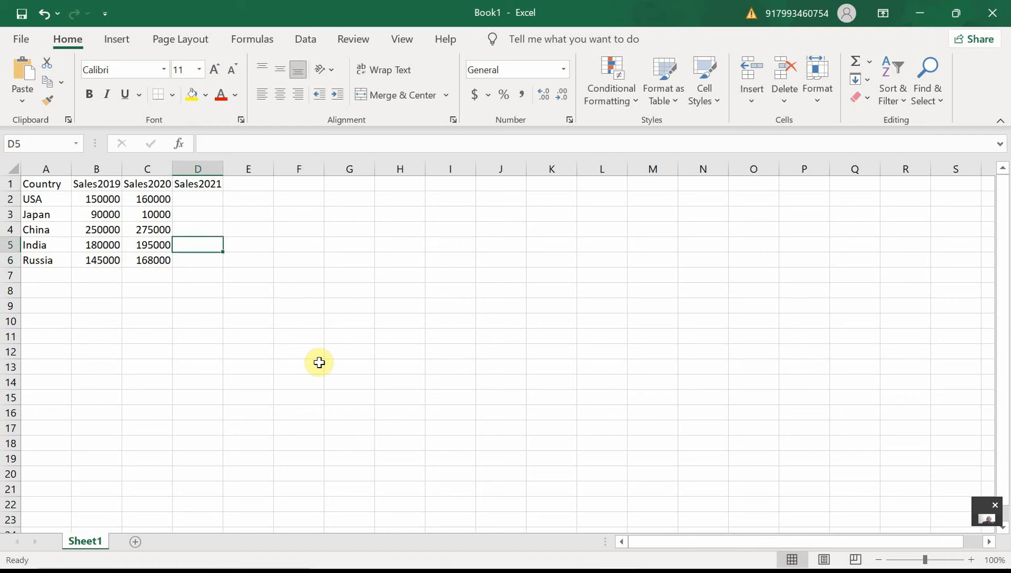
{"action": "key", "text": "Left"}
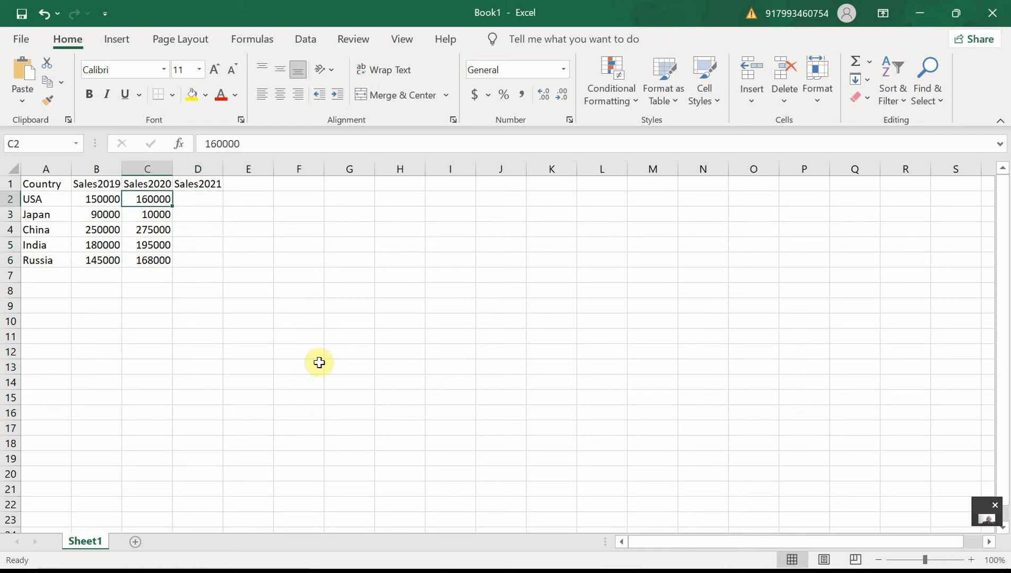
{"action": "key", "text": "Right"}
{"action": "key", "text": "Down"}
{"action": "key", "text": "Down"}
{"action": "key", "text": "Up"}
{"action": "key", "text": "Up"}
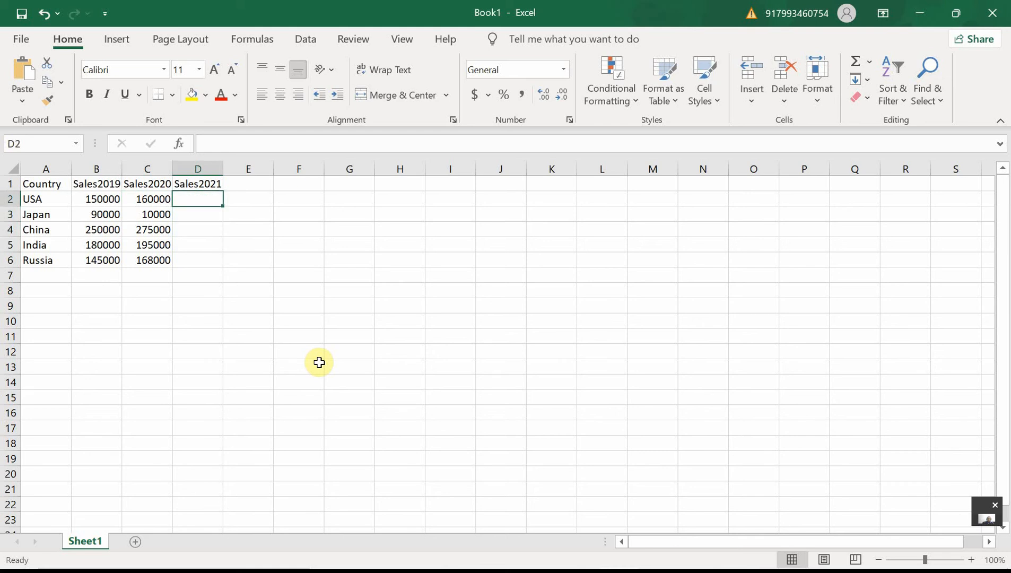
{"action": "key", "text": "Up"}
{"action": "key", "text": "Down"}
{"action": "key", "text": "Down"}
{"action": "key", "text": "Left"}
{"action": "key", "text": "Left"}
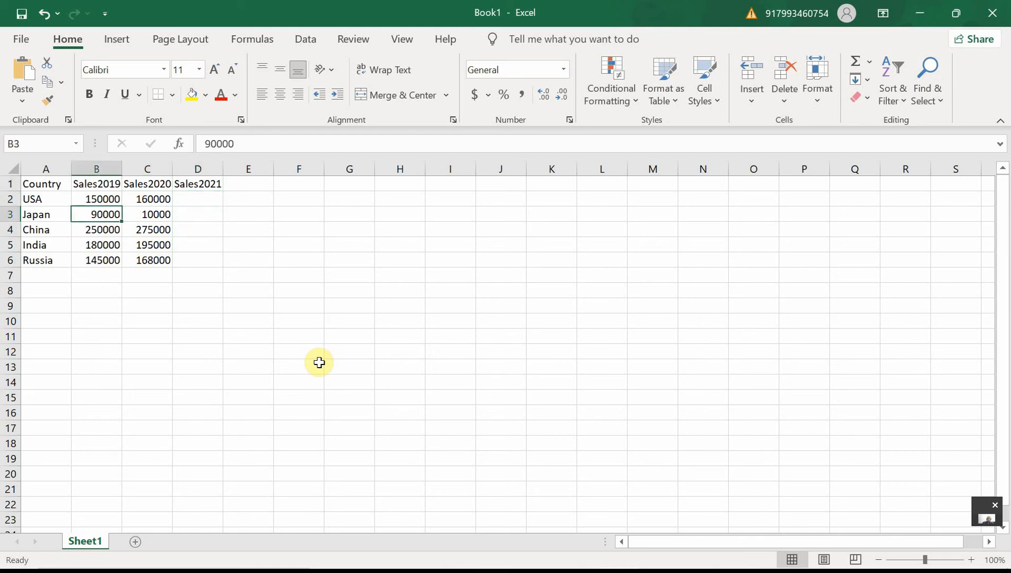
- Move cell by cell from B3 to A3, across Japan's row to D3, and up to D2
{"action": "key", "text": "Left"}
{"action": "key", "text": "Right"}
{"action": "key", "text": "Right"}
{"action": "key", "text": "Right"}
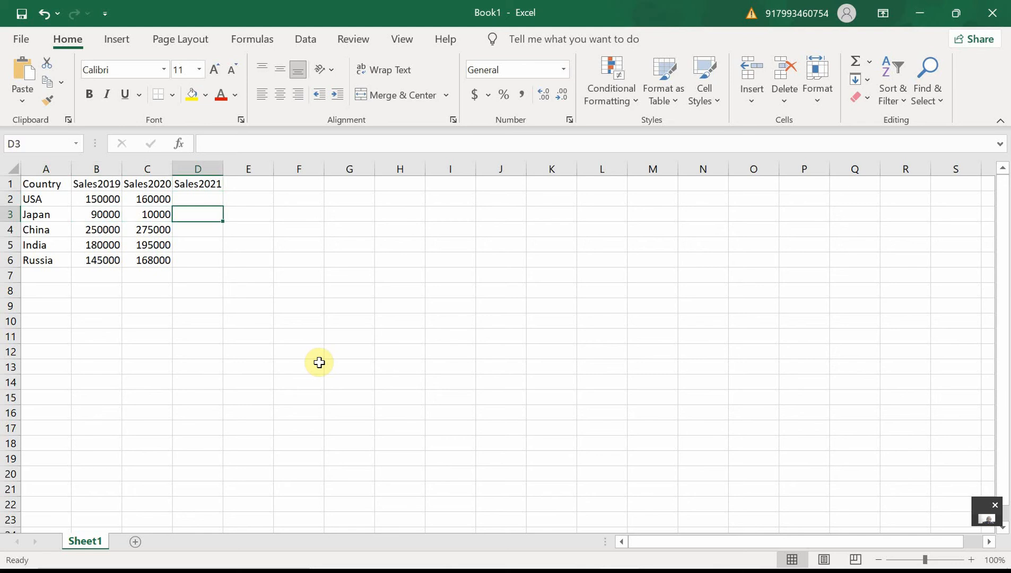
{"action": "key", "text": "Up"}
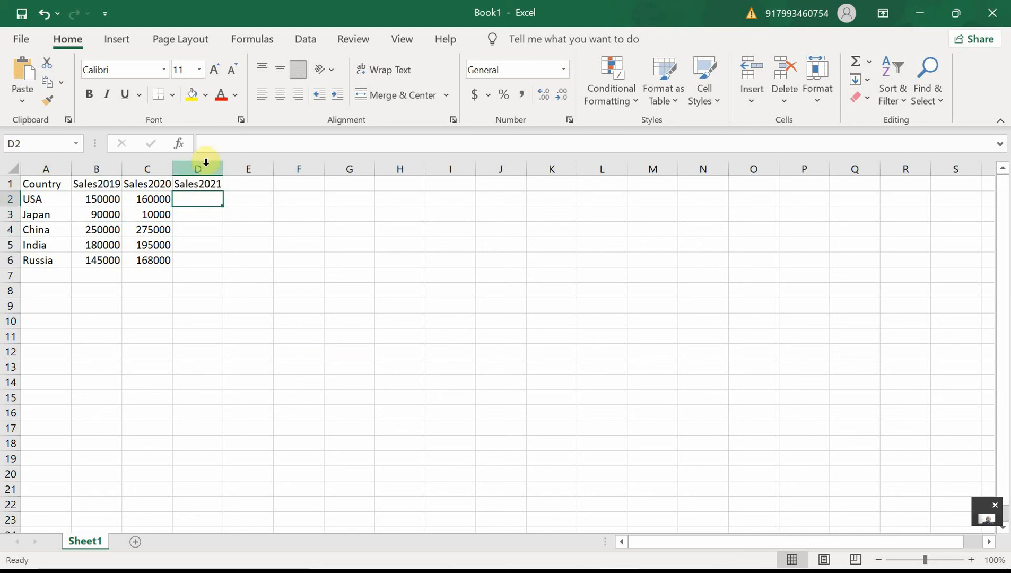
- Clear the Sales2021 heading from cell D1
{"action": "left_click", "coordinate": [201, 186]}
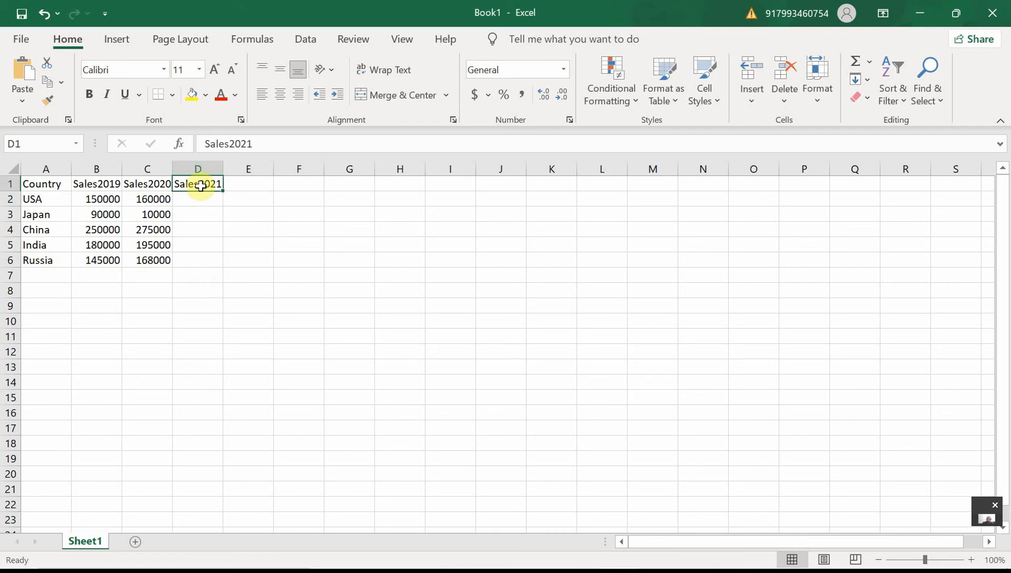
{"action": "key", "text": "Delete"}
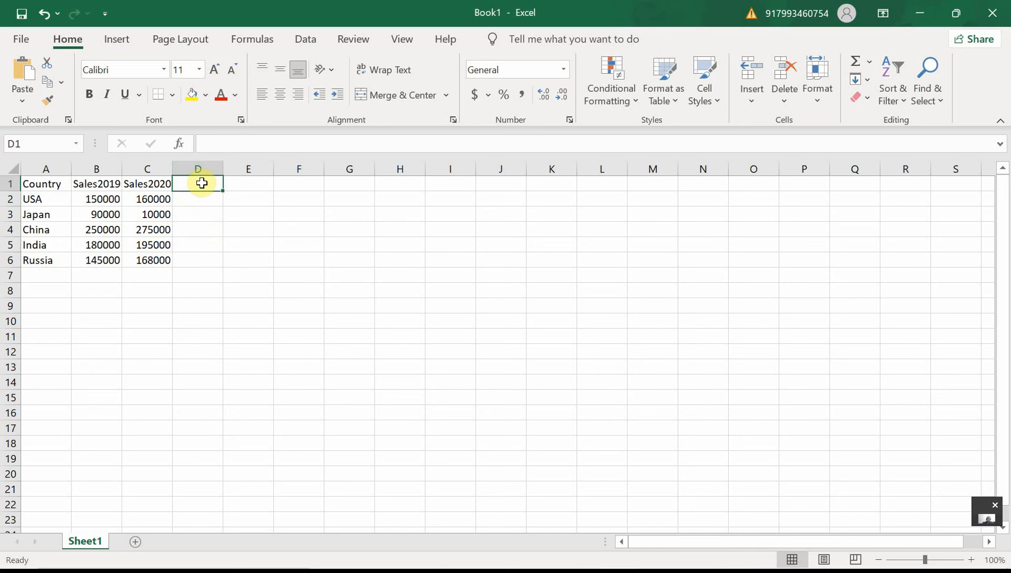
- Enter the sample text fgdhfgdm in cell E3 and clear that cell again
{"action": "left_click", "coordinate": [254, 216]}
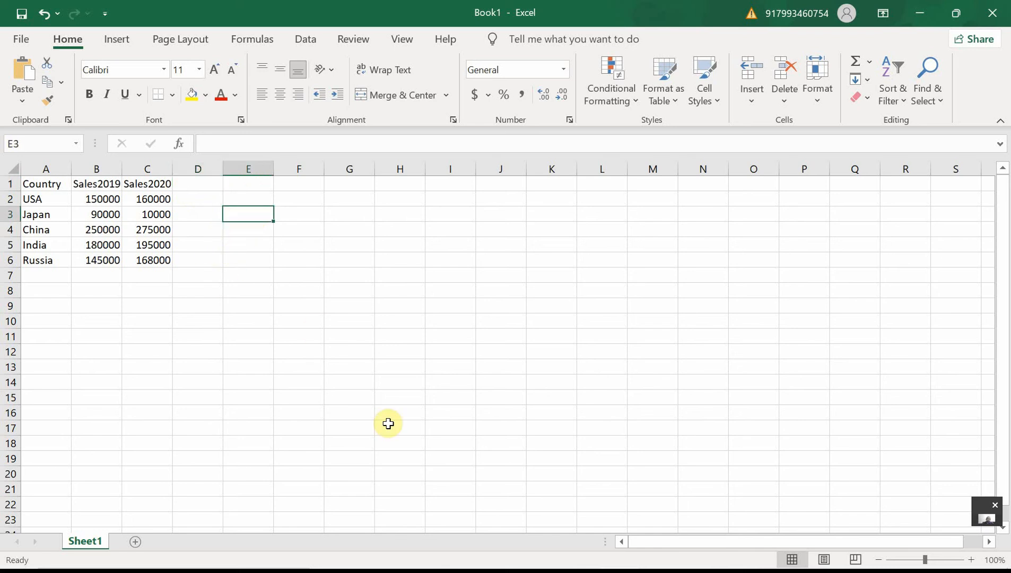
{"action": "type", "text": "fgdhfgdm"}
{"action": "key", "text": "Return"}
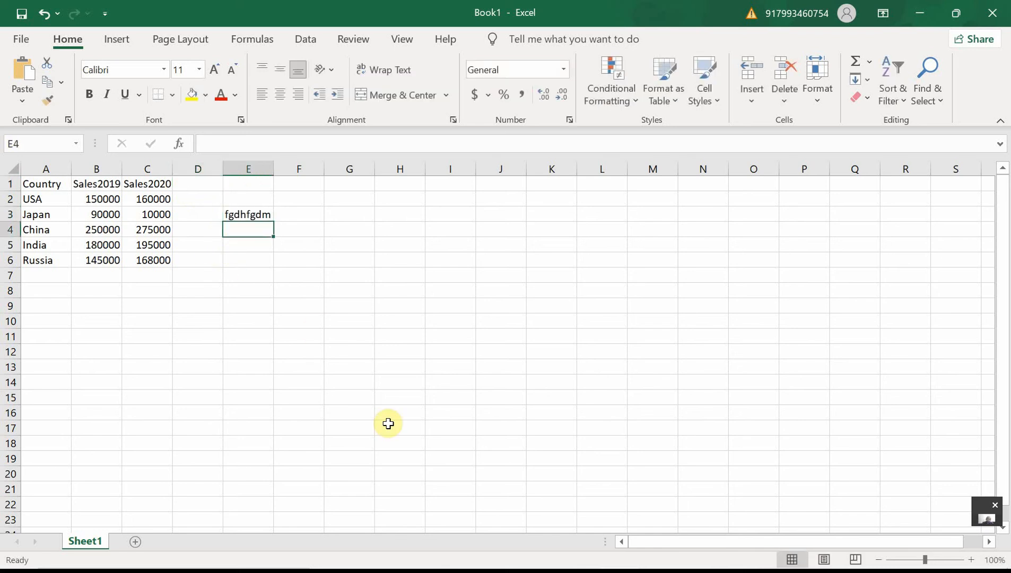
{"action": "key", "text": "Up"}
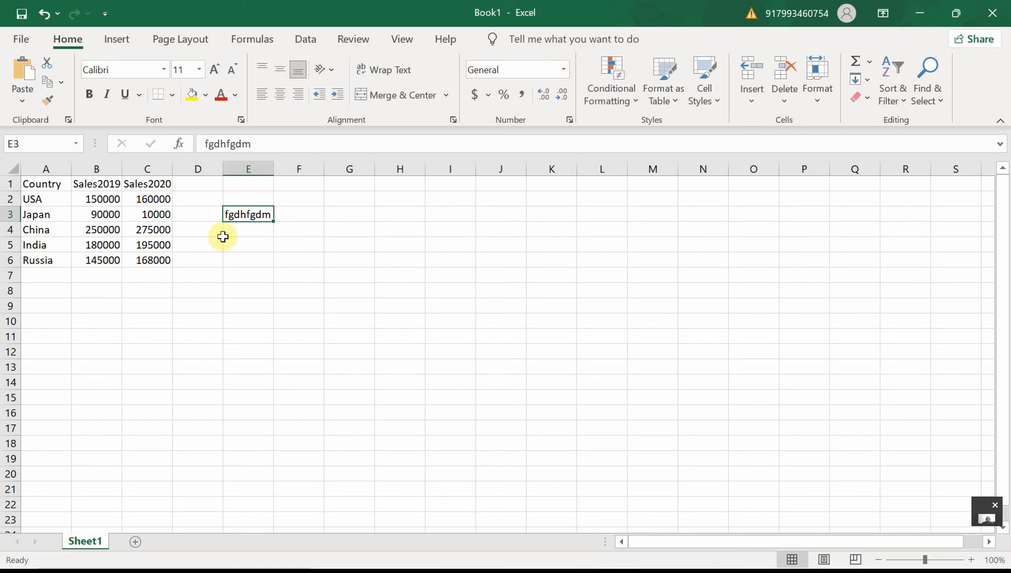
{"action": "left_click", "coordinate": [145, 199]}
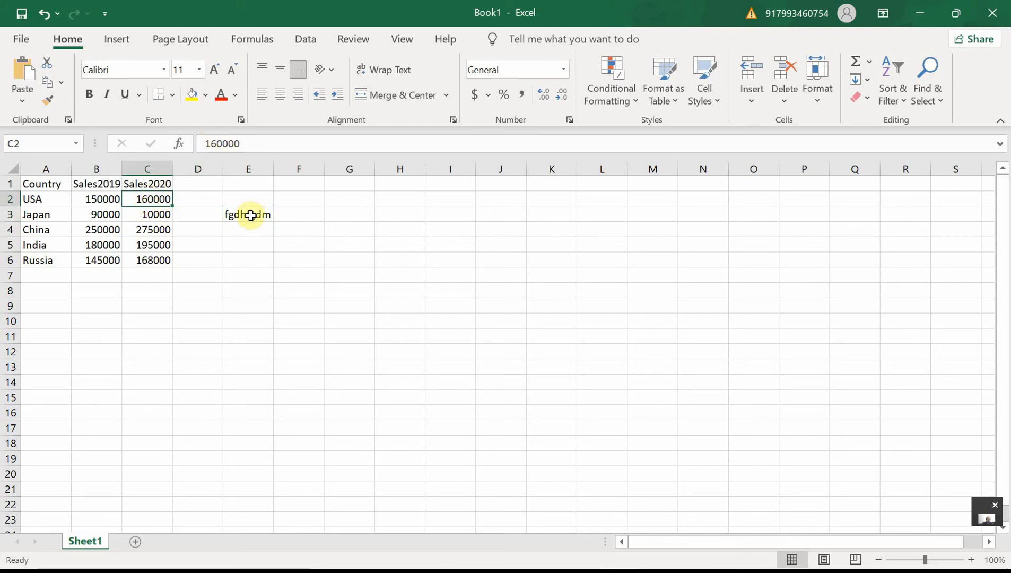
{"action": "left_click", "coordinate": [250, 216]}
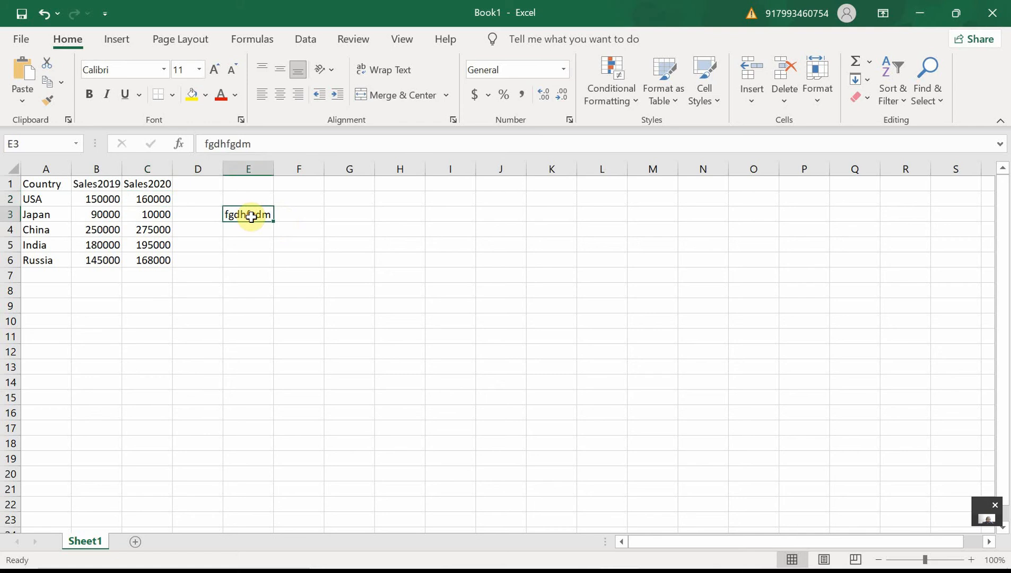
{"action": "key", "text": "Delete"}
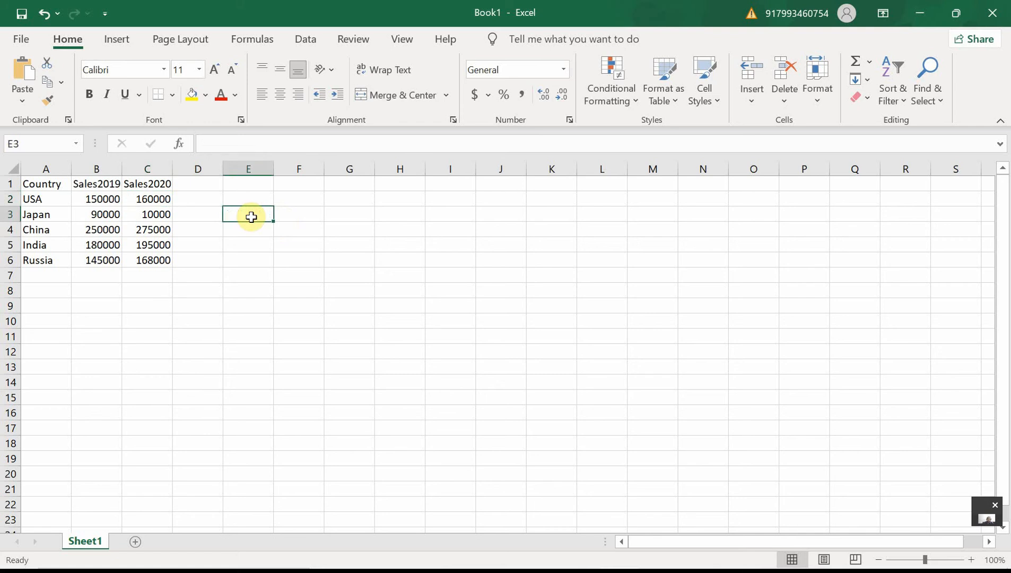
{"action": "left_click", "coordinate": [193, 248]}
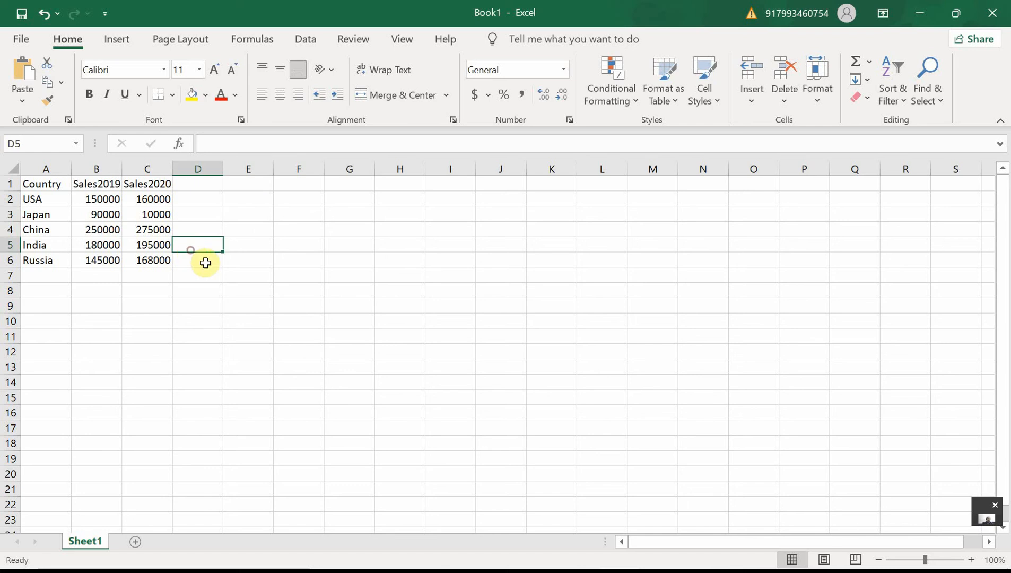
- Copy Russia from cell A6 into G11 as values only and undo the paste
{"action": "left_click", "coordinate": [158, 260]}
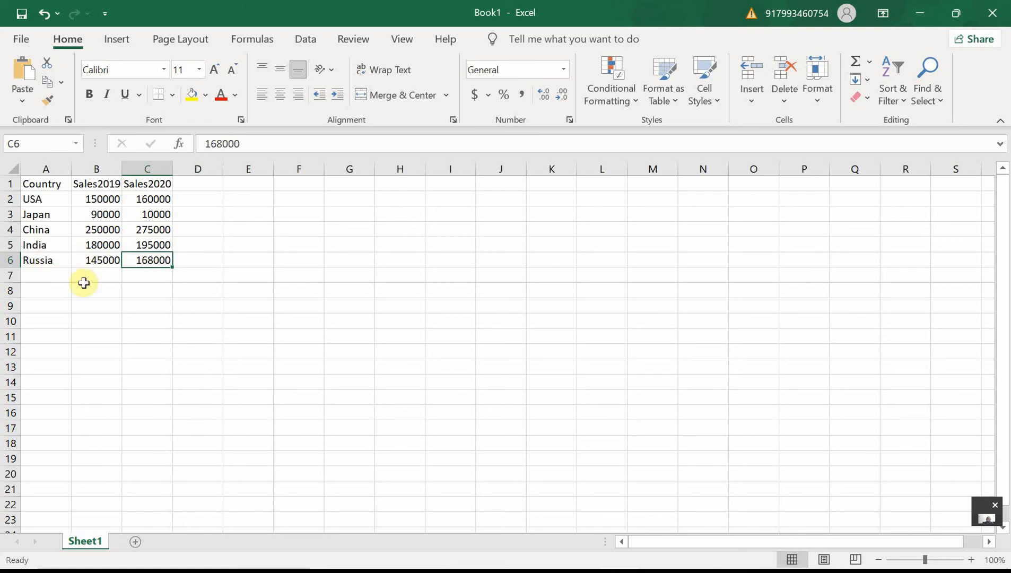
{"action": "left_click", "coordinate": [38, 260]}
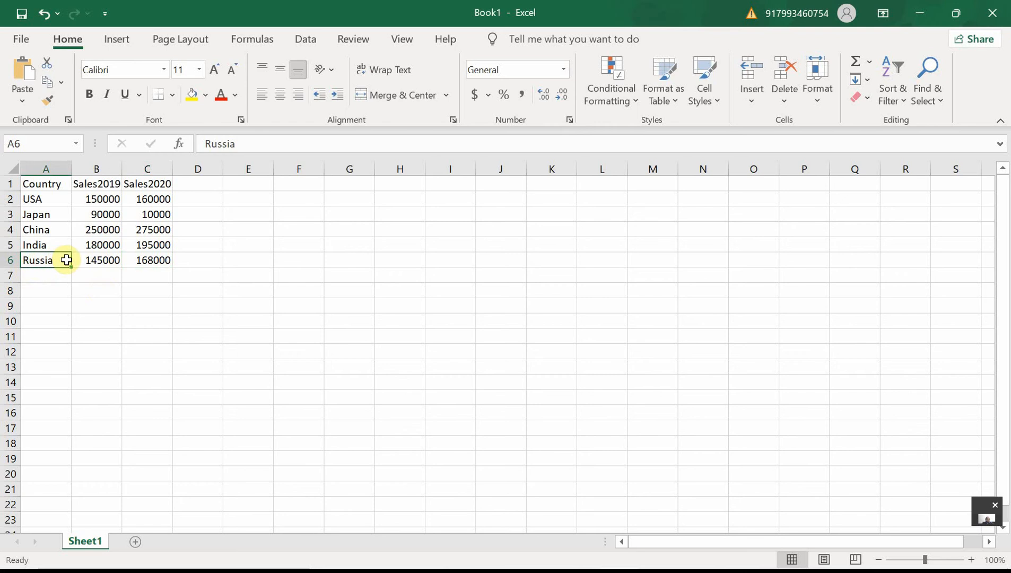
{"action": "key", "text": "ctrl+c"}
{"action": "right_click", "coordinate": [64, 259]}
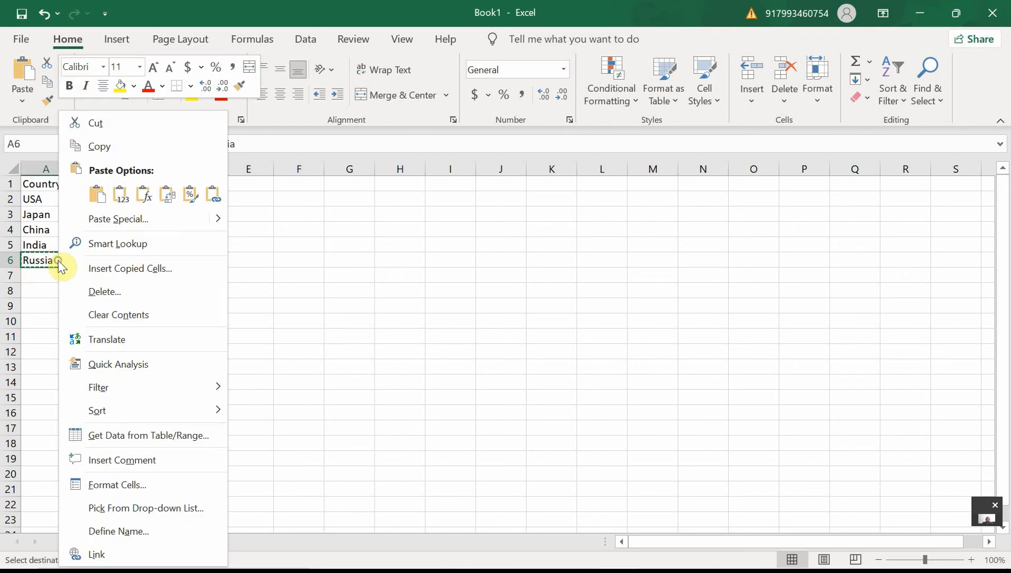
{"action": "left_click", "coordinate": [117, 150]}
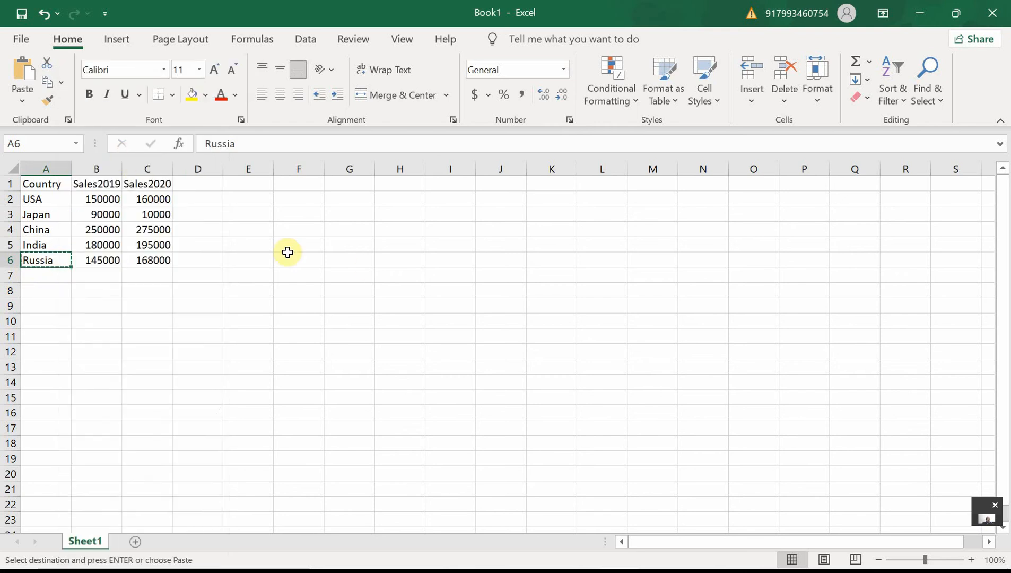
{"action": "left_click", "coordinate": [353, 333]}
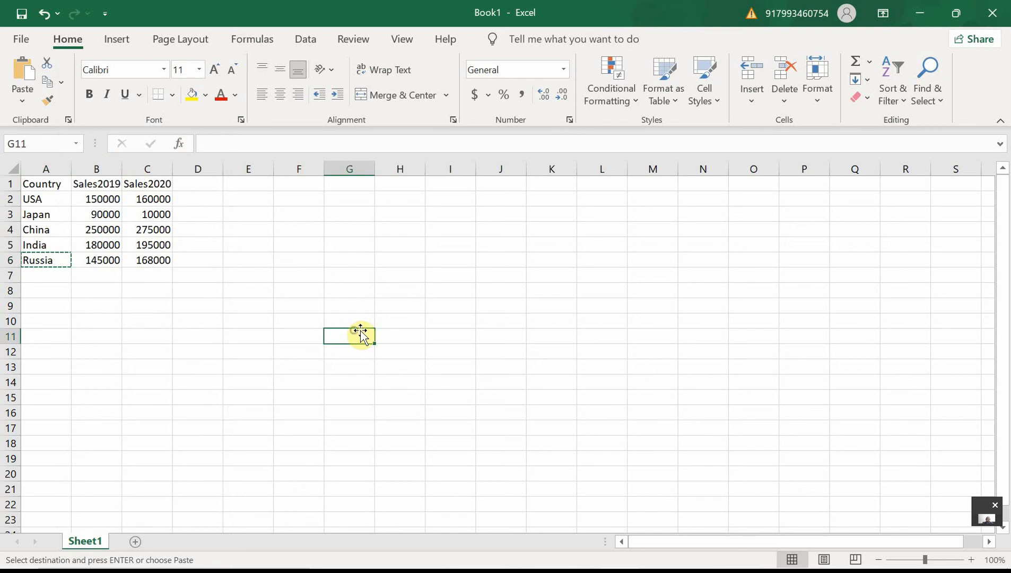
{"action": "right_click", "coordinate": [358, 335]}
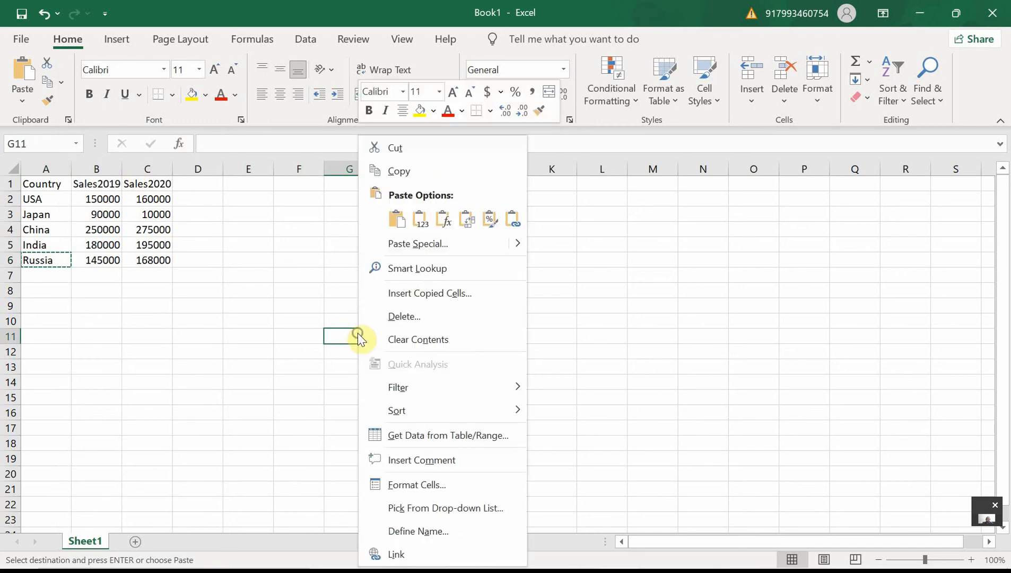
{"action": "left_click", "coordinate": [428, 222]}
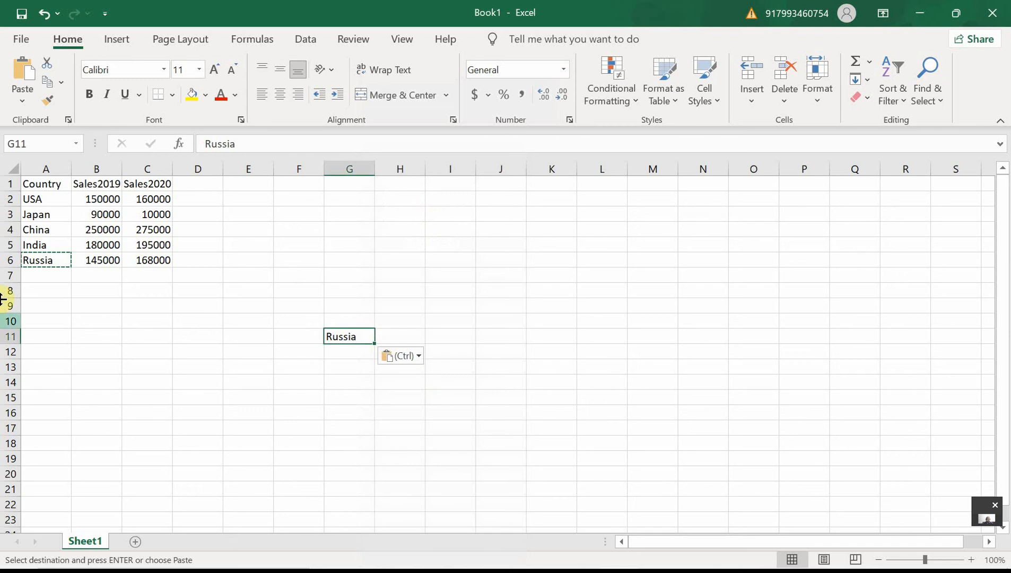
{"action": "key", "text": "ctrl+z"}
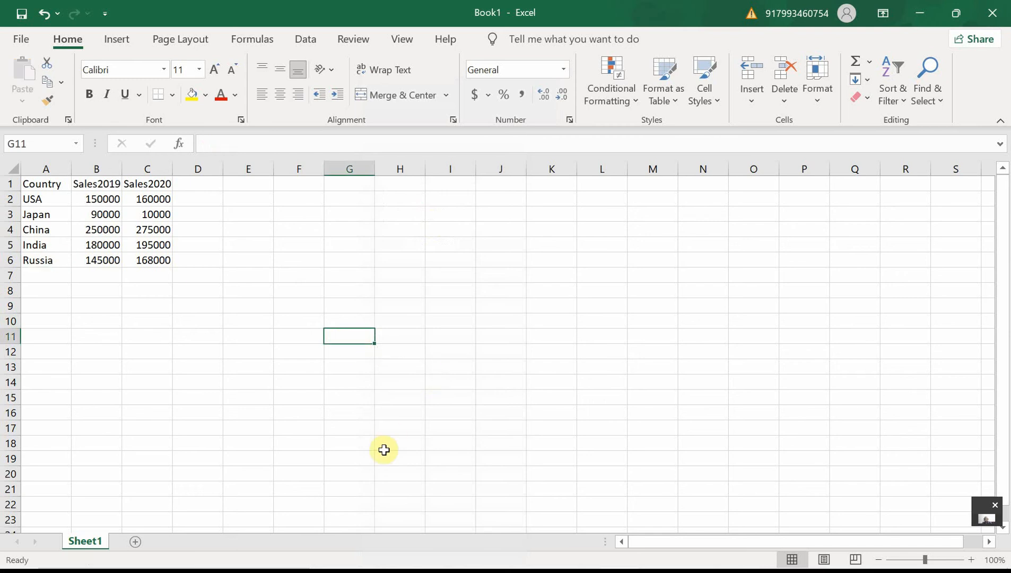
- Copy Russia from cell A6 into F10 and undo the paste
{"action": "left_click", "coordinate": [43, 258]}
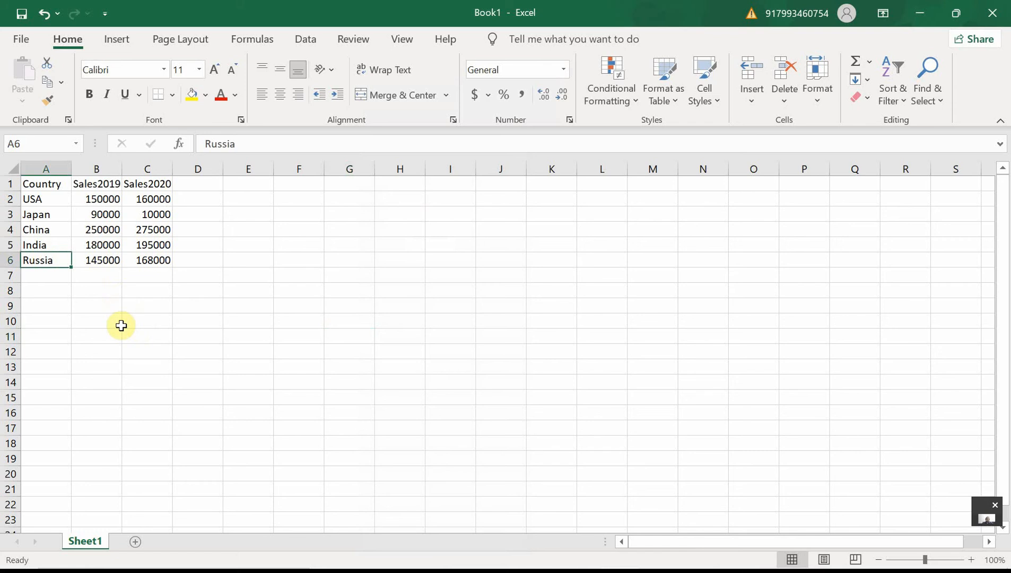
{"action": "key", "text": "ctrl+c"}
{"action": "left_click", "coordinate": [316, 321]}
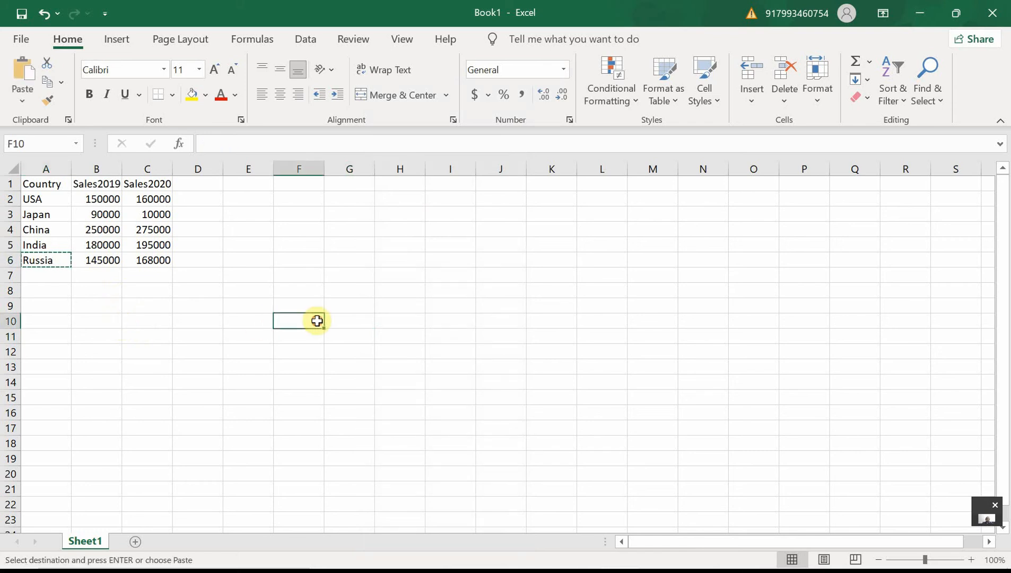
{"action": "key", "text": "ctrl+v"}
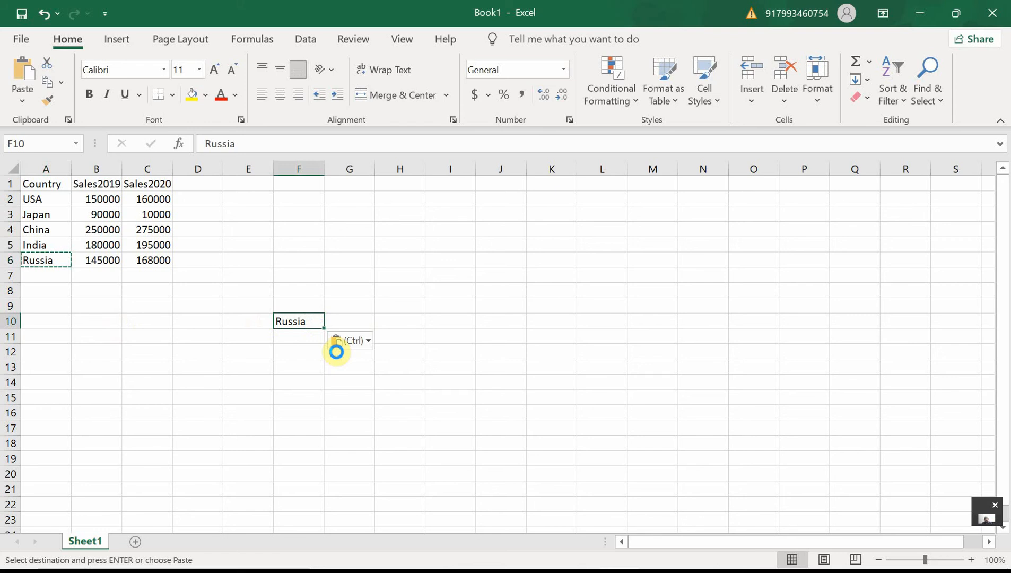
{"action": "key", "text": "ctrl+z"}
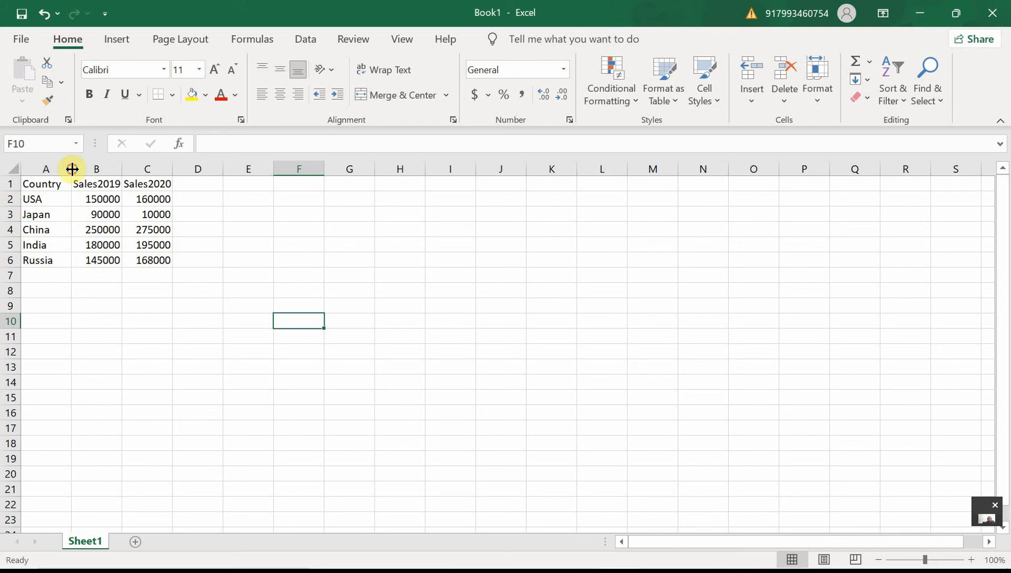
- Widen columns A, B and C slightly, giving all three about the same width
{"action": "left_click_drag", "start_coordinate": [72, 169], "coordinate": [213, 162]}
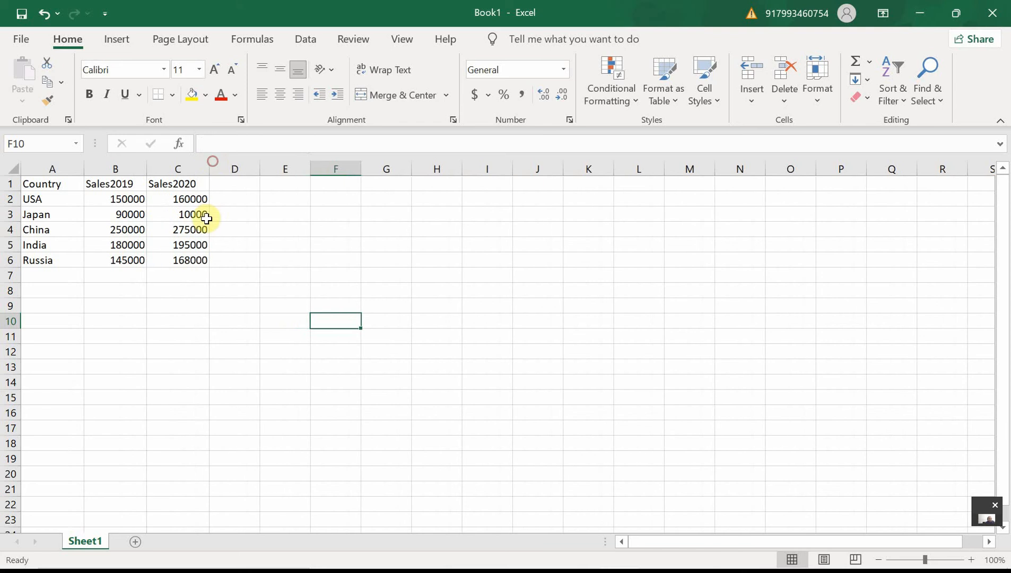
- Select the entire worksheet and clear the selection, repeating it to demonstrate selecting all cells at once
{"action": "left_click_drag", "start_coordinate": [46, 183], "coordinate": [73, 207]}
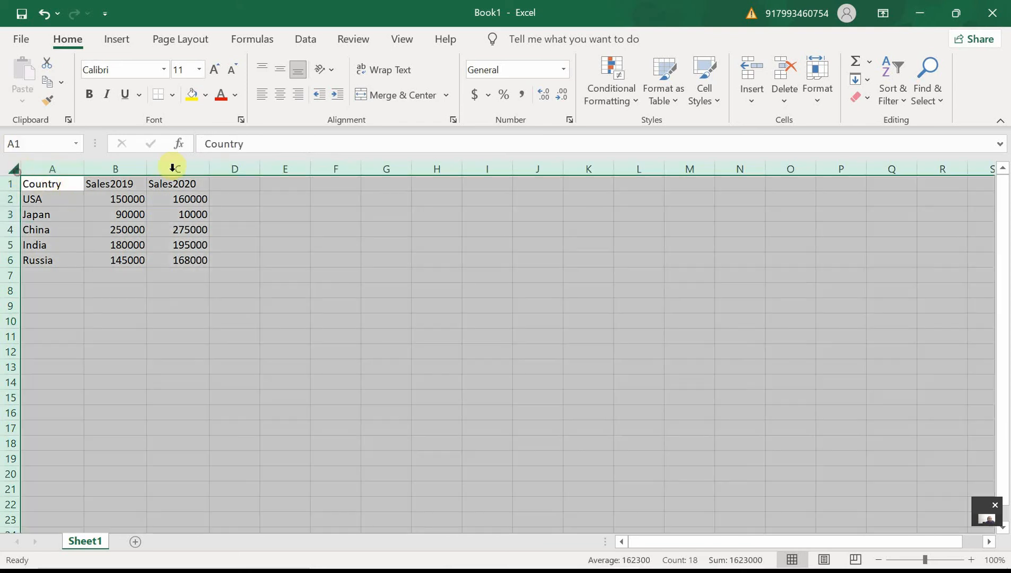
{"action": "left_click", "coordinate": [13, 169]}
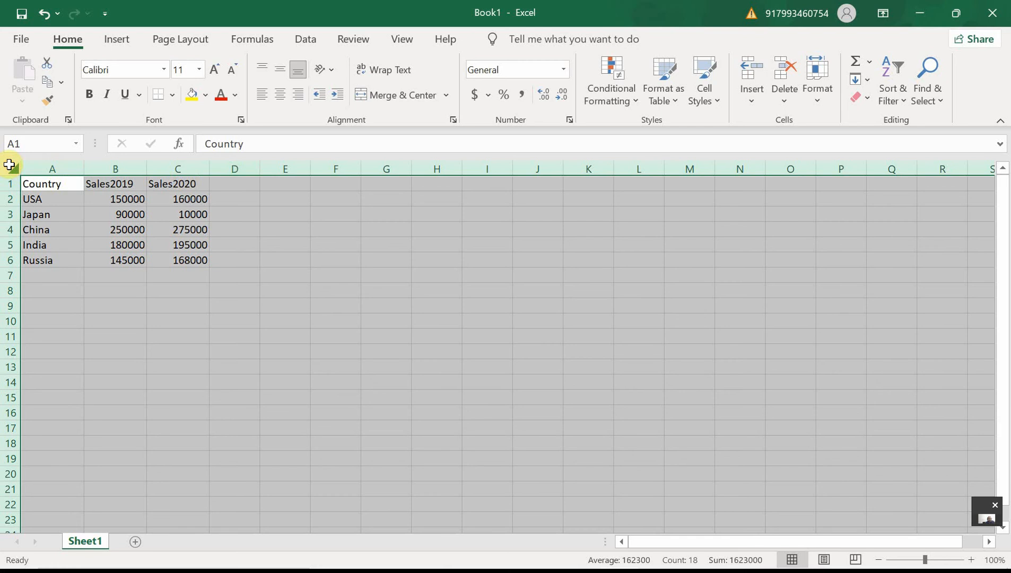
{"action": "left_click", "coordinate": [113, 335]}
{"action": "left_click", "coordinate": [17, 167]}
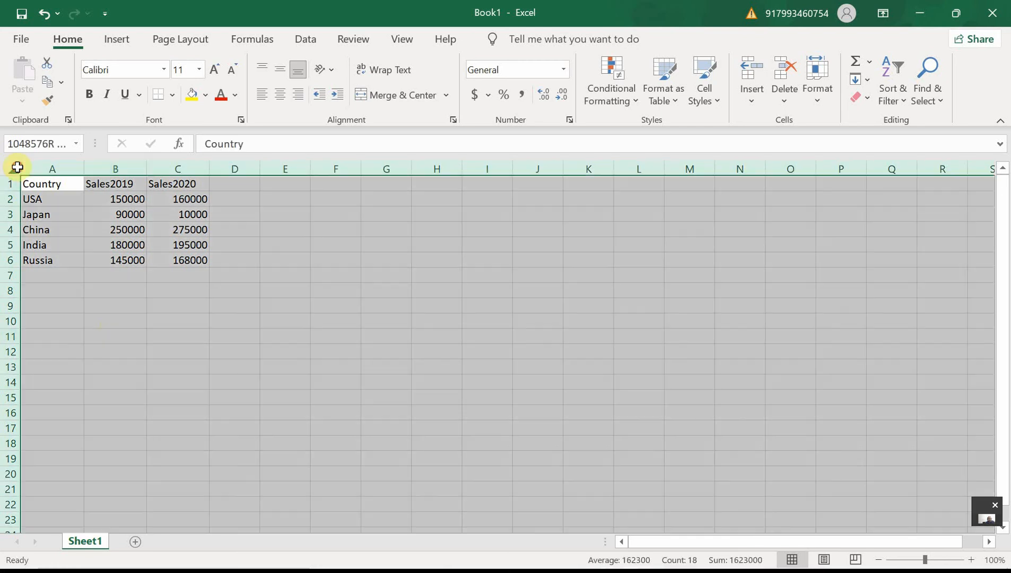
{"action": "left_click", "coordinate": [111, 317]}
- AutoFit the column widths for the table range A1:C6 and undo the change
{"action": "left_click_drag", "start_coordinate": [50, 182], "coordinate": [187, 259]}
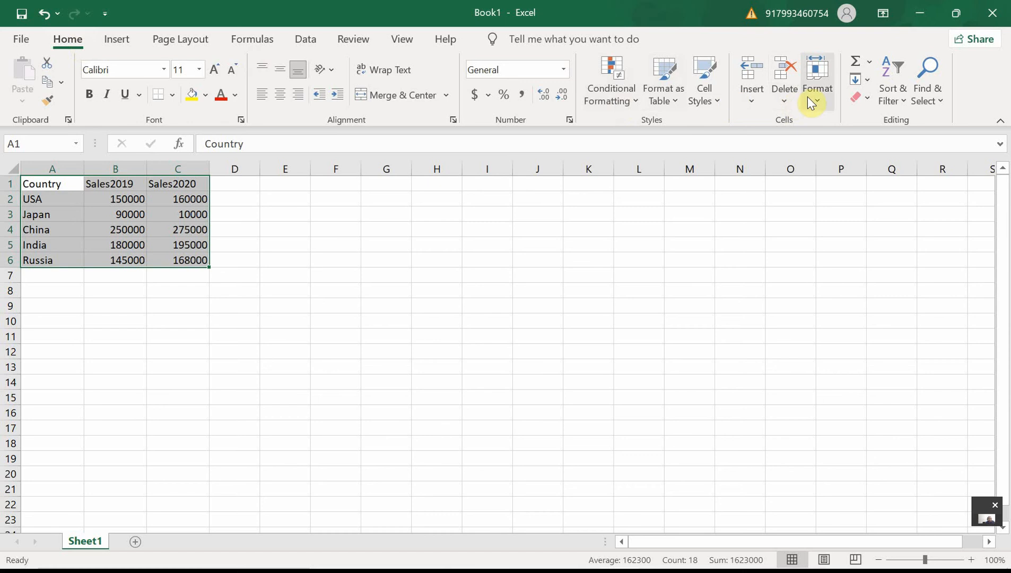
{"action": "left_click", "coordinate": [820, 102]}
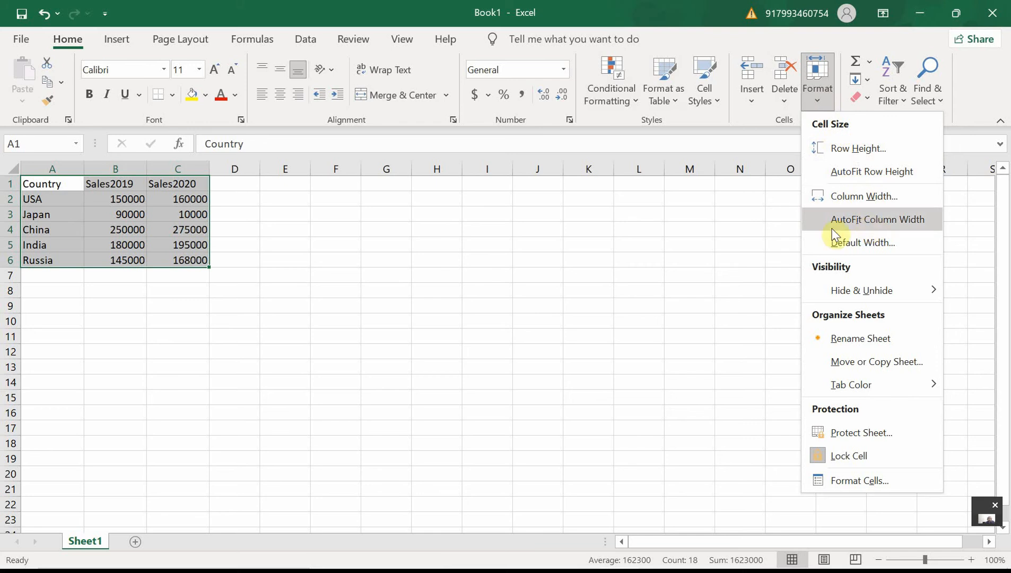
{"action": "left_click", "coordinate": [880, 223]}
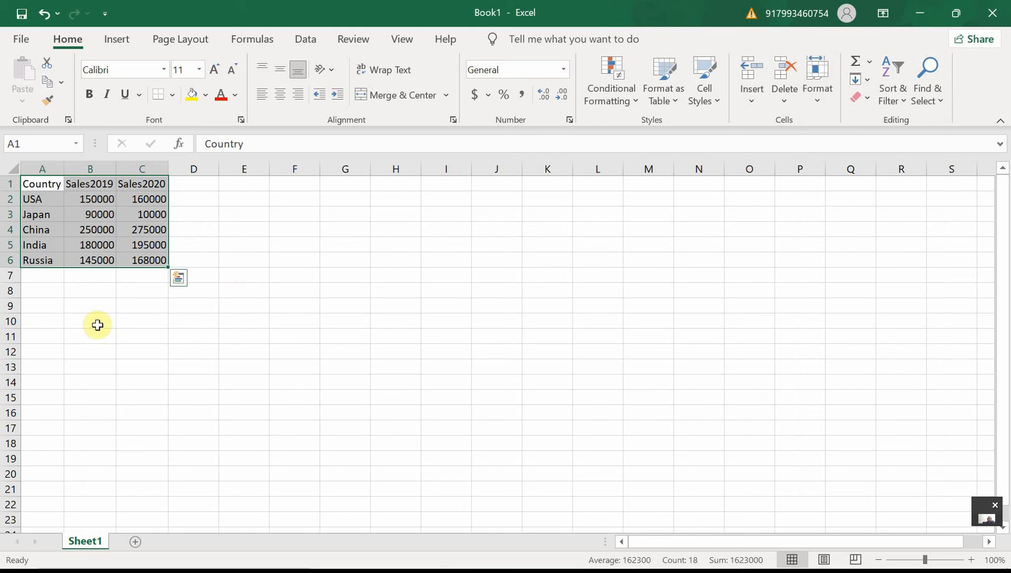
{"action": "left_click", "coordinate": [97, 325]}
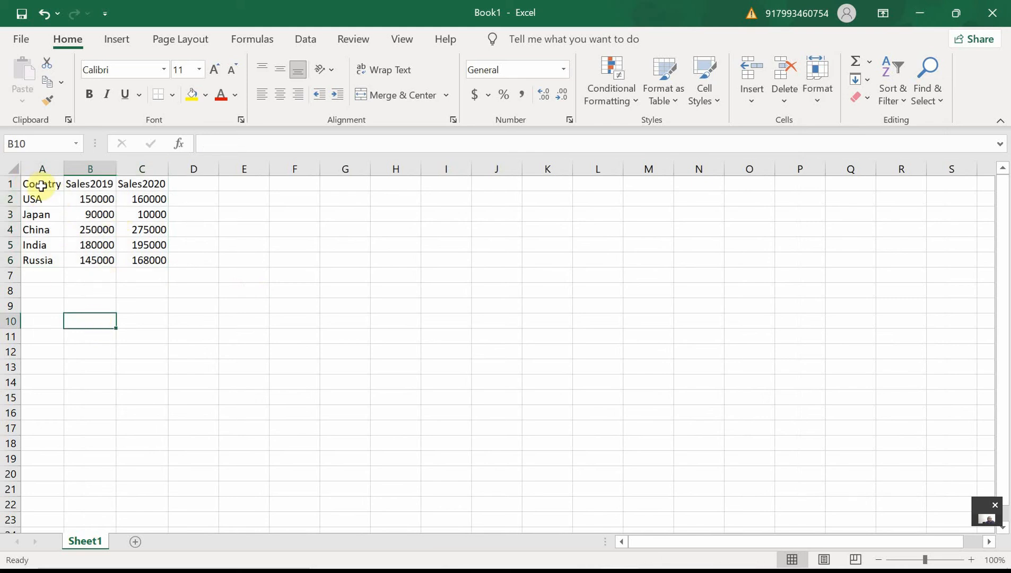
{"action": "key", "text": "ctrl+z"}
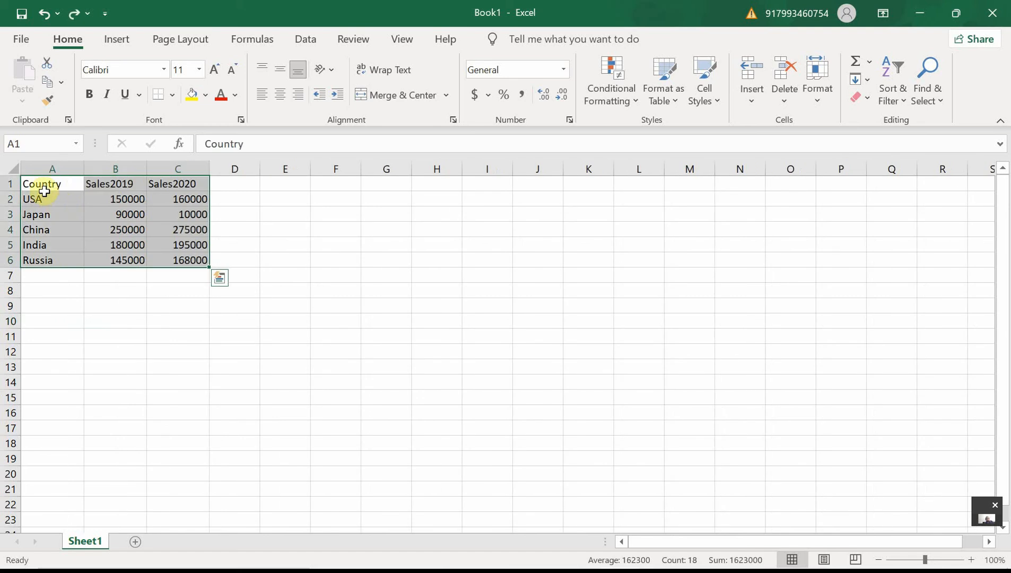
- AutoFit all columns of the worksheet to their contents at once and deselect the sheet
{"action": "left_click", "coordinate": [15, 168]}
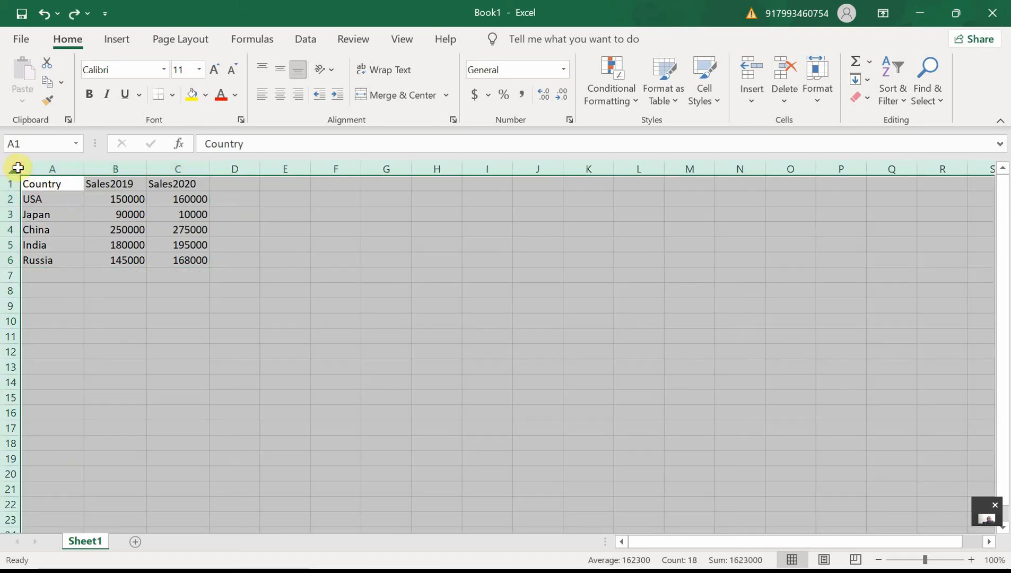
{"action": "double_click", "coordinate": [83, 168]}
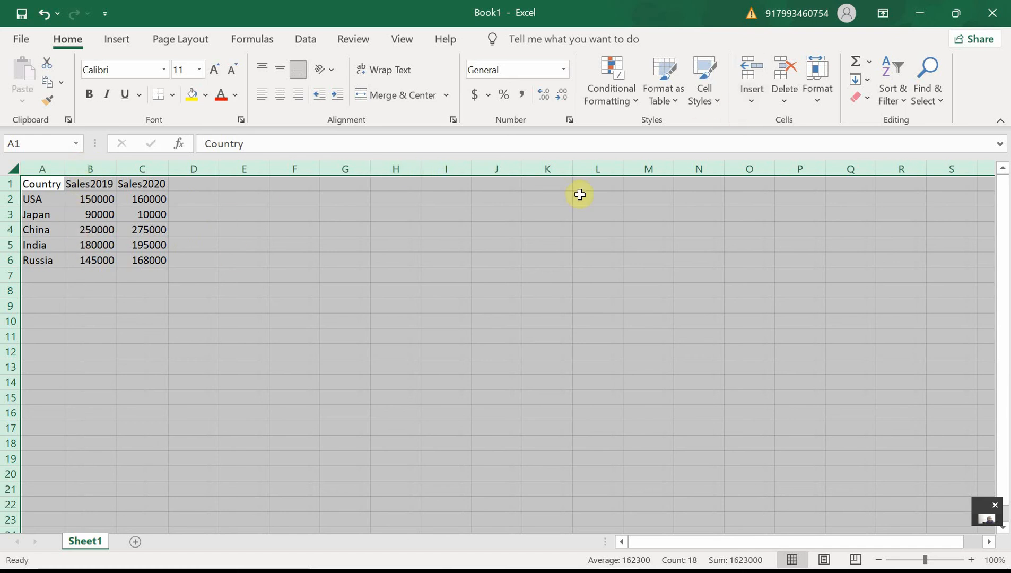
{"action": "left_click", "coordinate": [140, 309]}
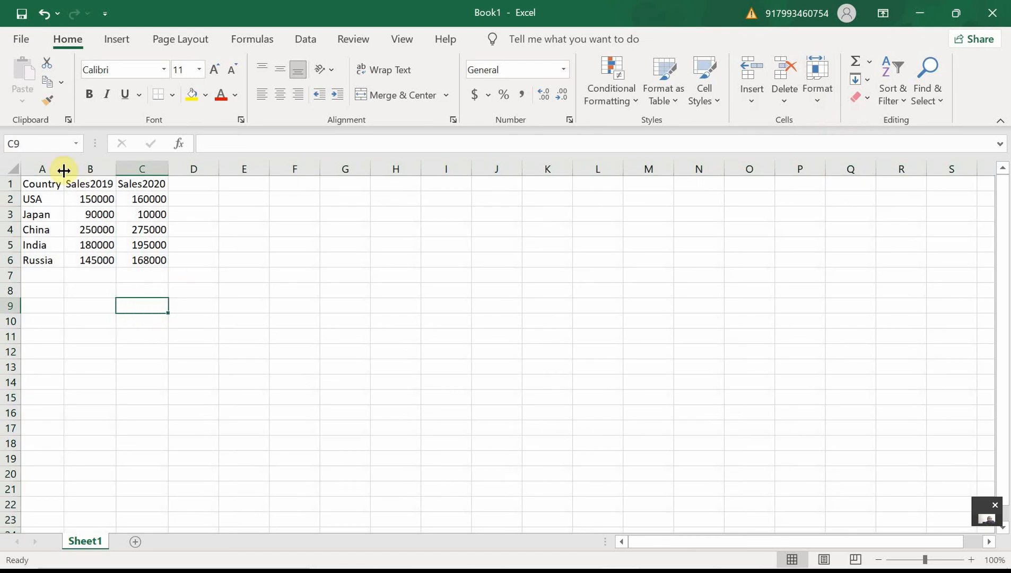
- Widen columns A to C and enlarge the font of the table range A1:C6 to 14 points
{"action": "left_click_drag", "start_coordinate": [65, 169], "coordinate": [221, 170]}
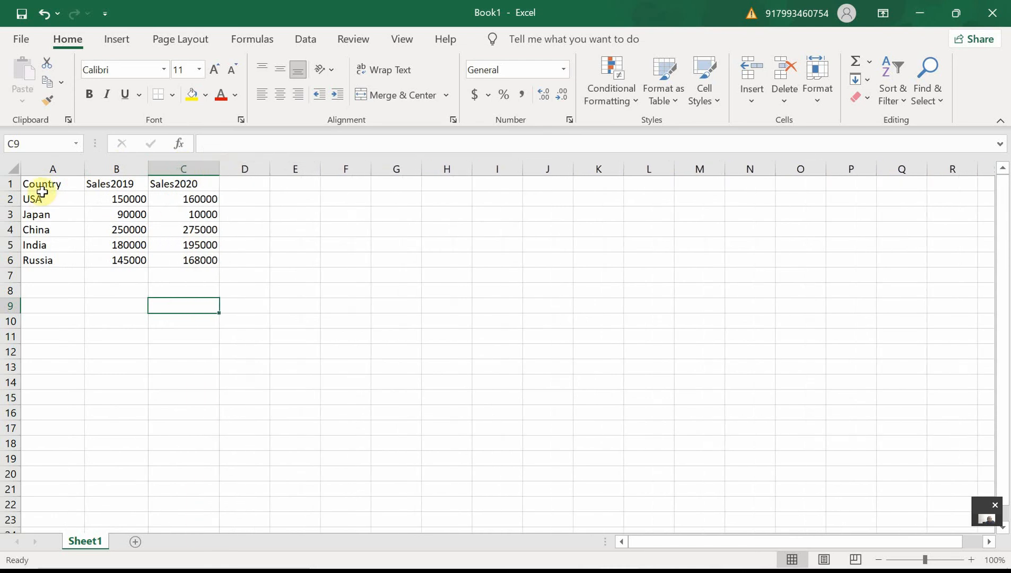
{"action": "left_click_drag", "start_coordinate": [46, 184], "coordinate": [206, 259]}
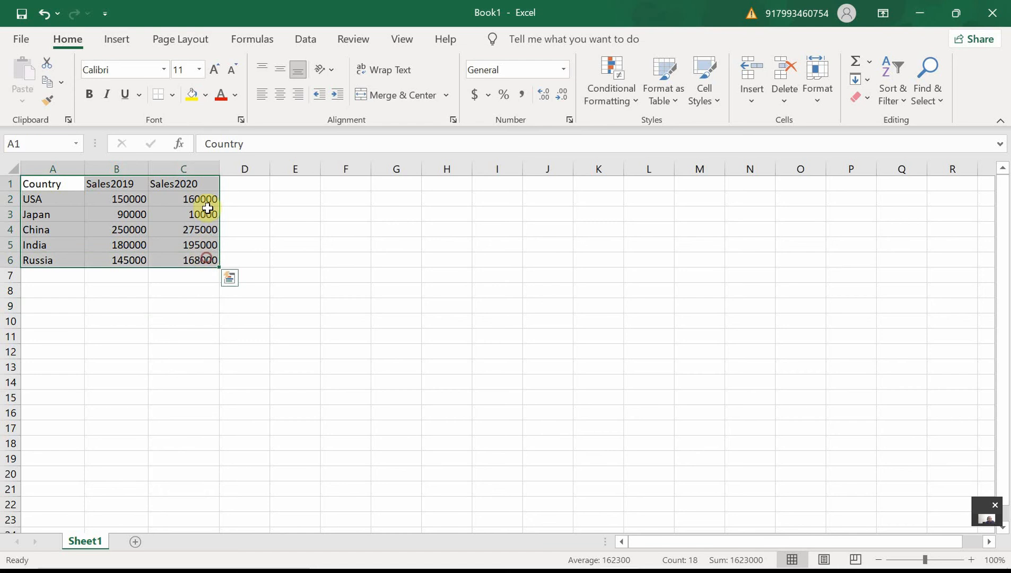
{"action": "left_click", "coordinate": [216, 69]}
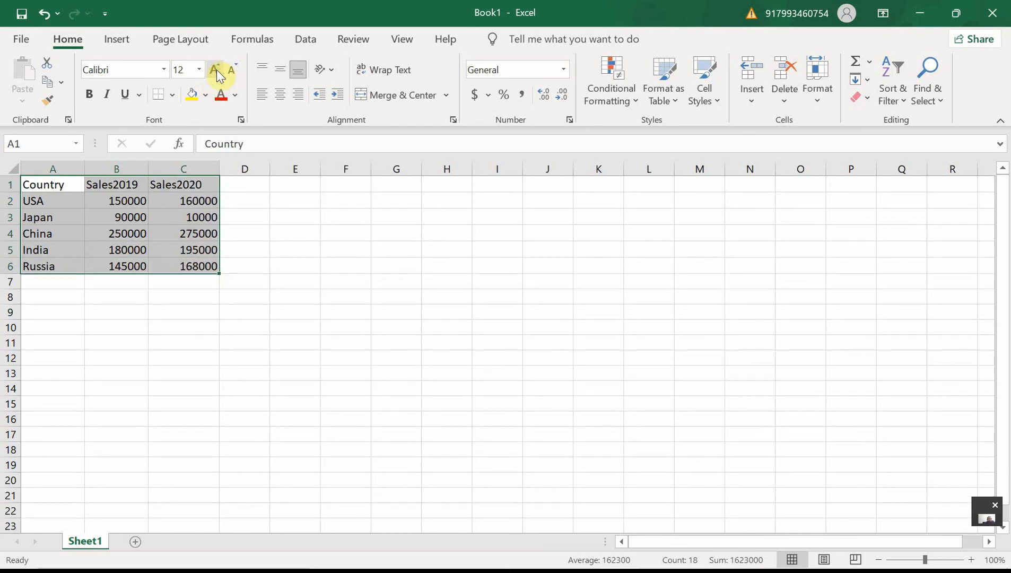
{"action": "left_click", "coordinate": [216, 70]}
{"action": "left_click", "coordinate": [175, 361]}
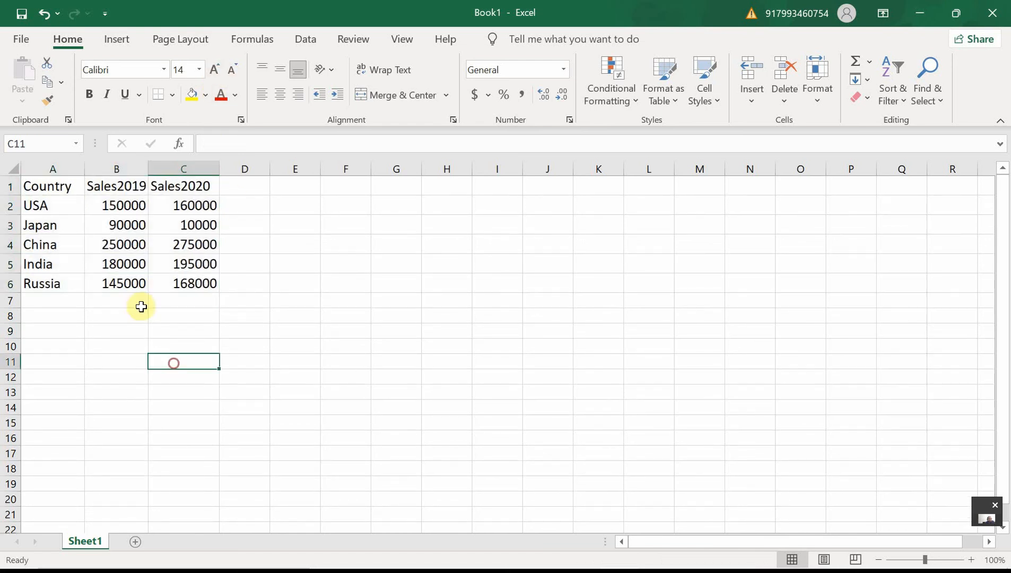
- Widen columns A, B and C again to give the enlarged table text more room
{"action": "left_click_drag", "start_coordinate": [87, 168], "coordinate": [105, 168]}
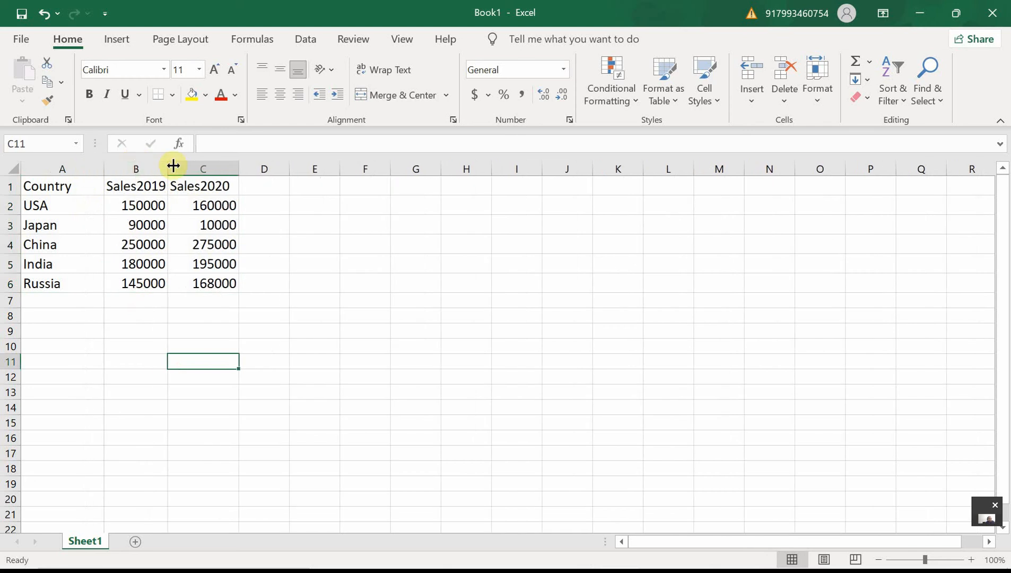
{"action": "left_click_drag", "start_coordinate": [173, 166], "coordinate": [180, 169]}
{"action": "left_click_drag", "start_coordinate": [253, 169], "coordinate": [269, 169]}
{"action": "left_click", "coordinate": [199, 314]}
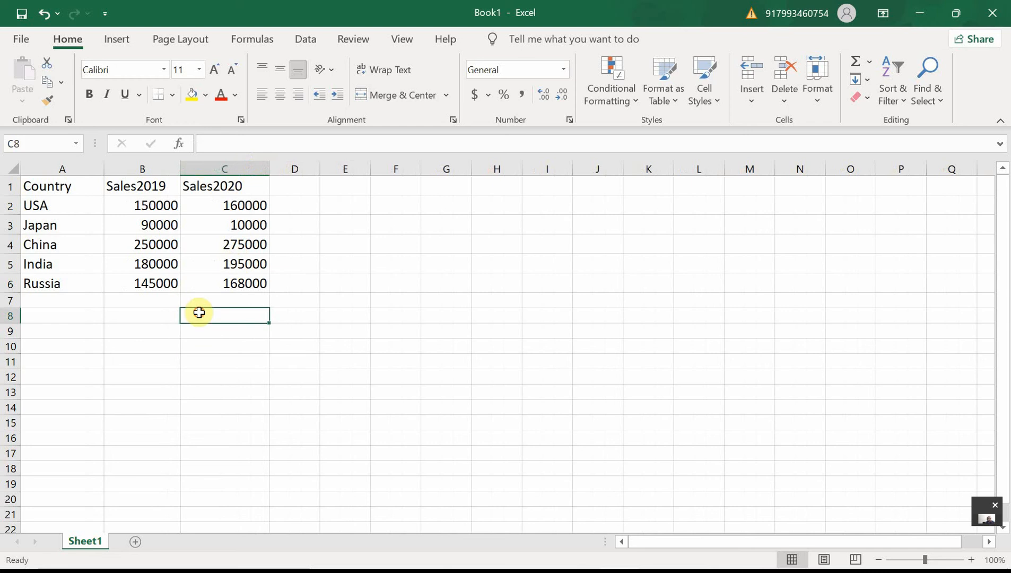
- Make the header cells Country, Sales2019 and Sales2020 in A1:C1 bold
{"action": "left_click", "coordinate": [44, 209]}
{"action": "left_click_drag", "start_coordinate": [45, 208], "coordinate": [256, 279]}
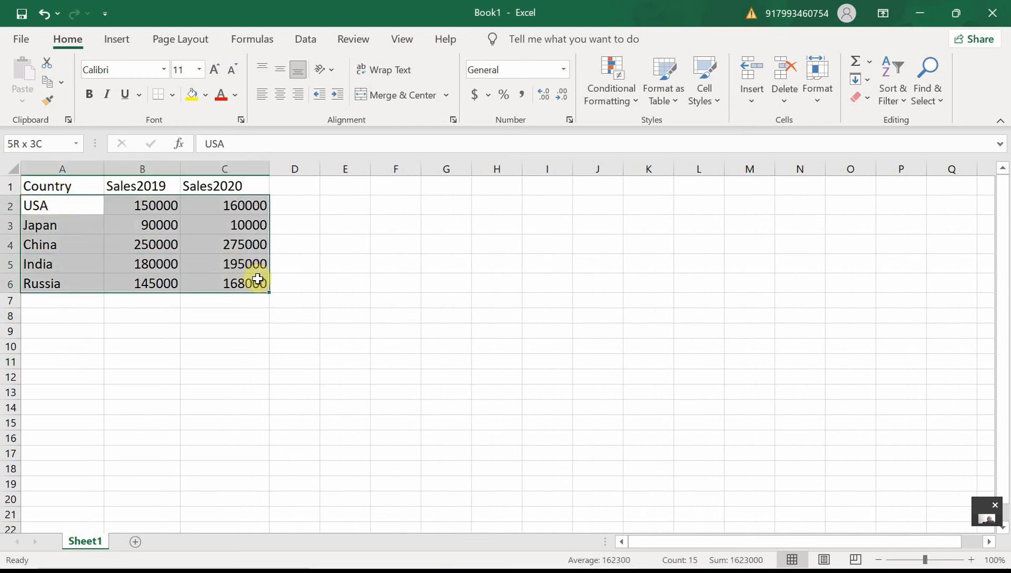
{"action": "left_click", "coordinate": [52, 186]}
{"action": "left_click_drag", "start_coordinate": [48, 186], "coordinate": [125, 183]}
{"action": "left_click", "coordinate": [34, 184]}
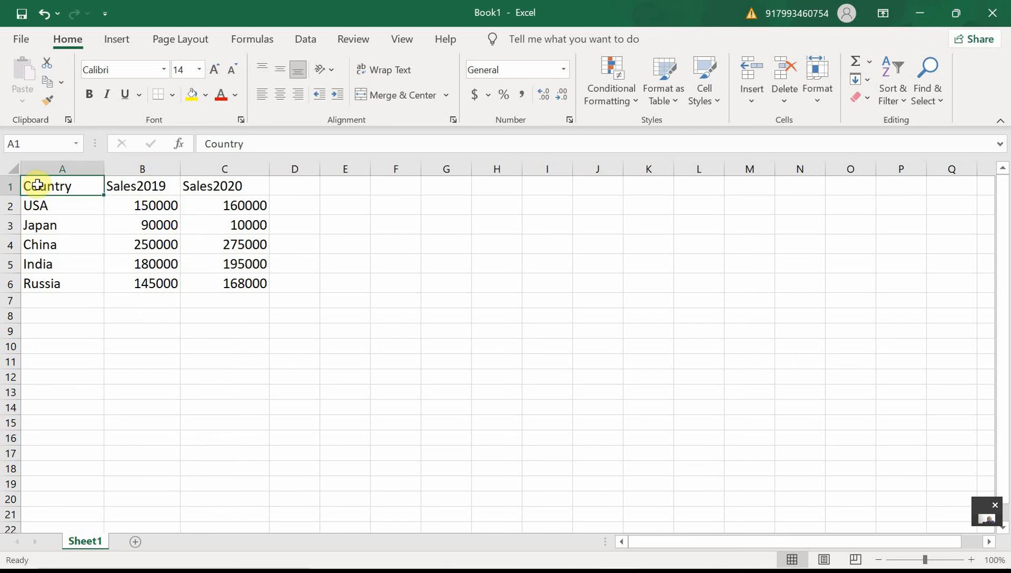
{"action": "left_click_drag", "start_coordinate": [37, 185], "coordinate": [219, 186]}
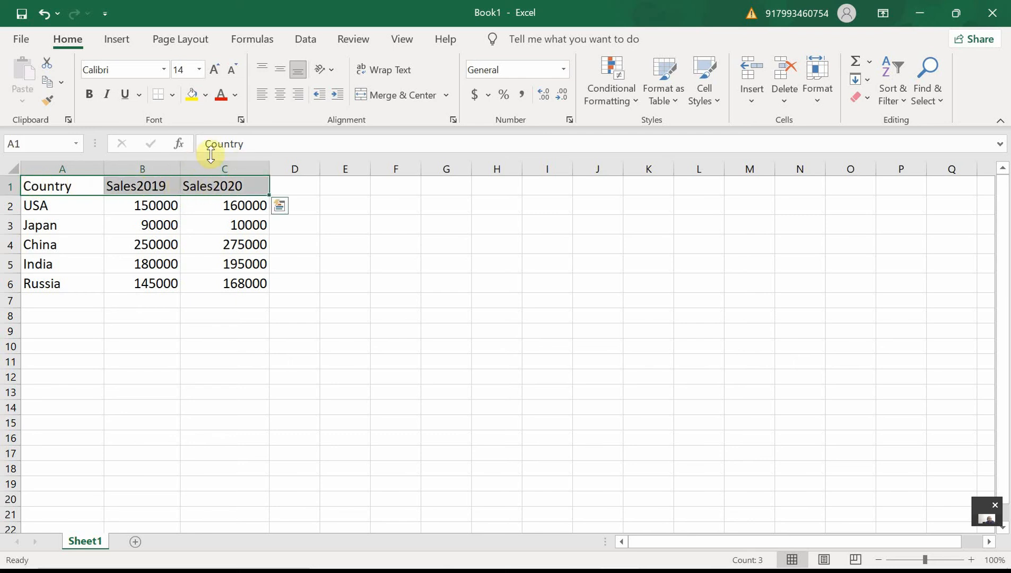
{"action": "left_click", "coordinate": [90, 95]}
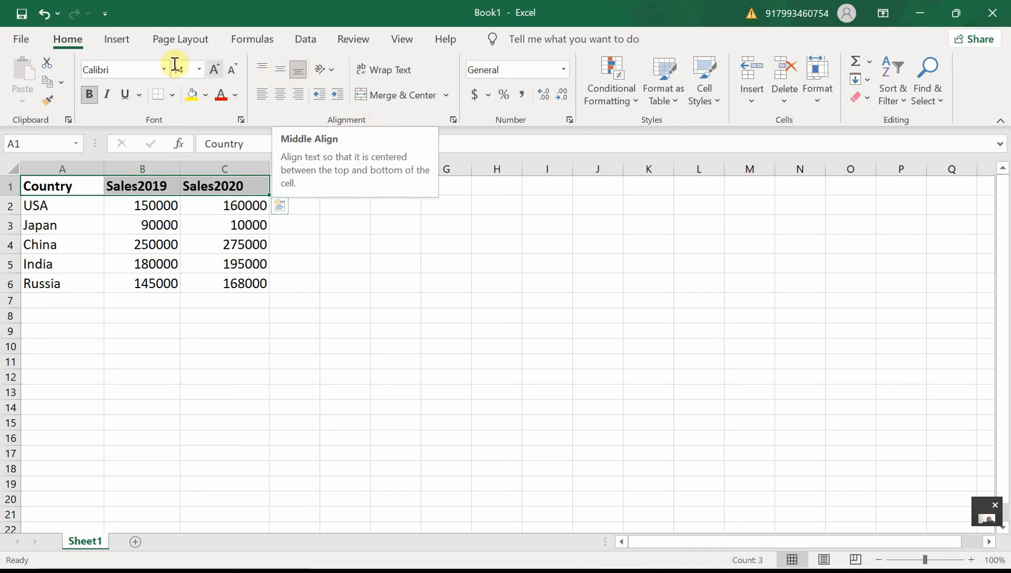
- Align the header cells A1:C1 to the middle vertically and center their text horizontally
{"action": "left_click", "coordinate": [284, 69]}
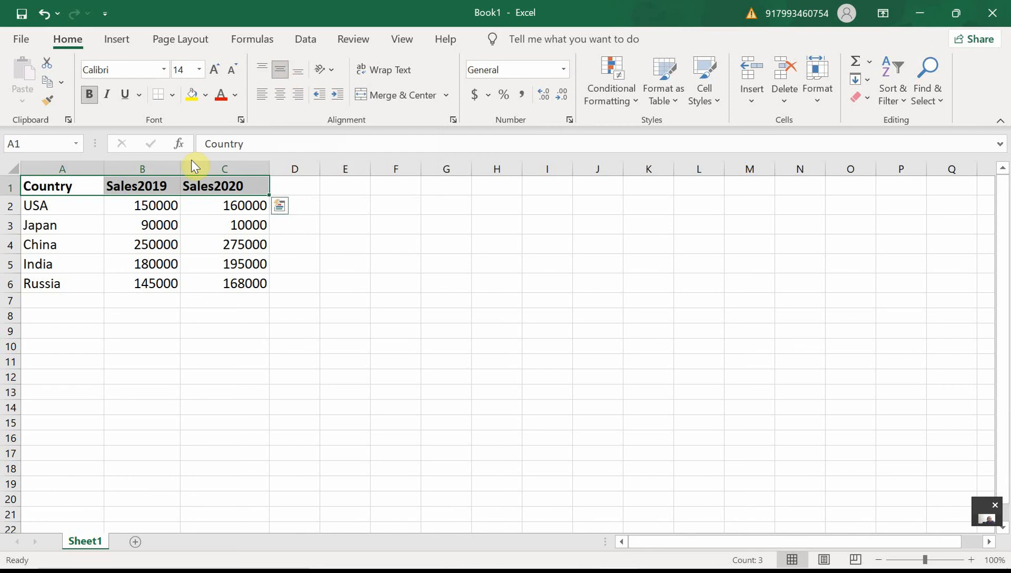
{"action": "left_click", "coordinate": [281, 76]}
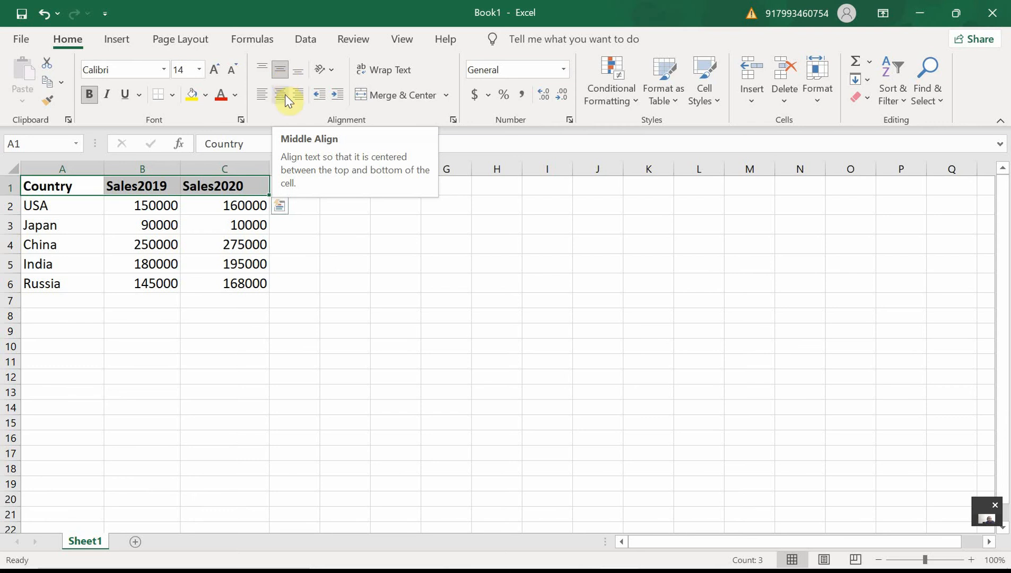
{"action": "left_click", "coordinate": [283, 95]}
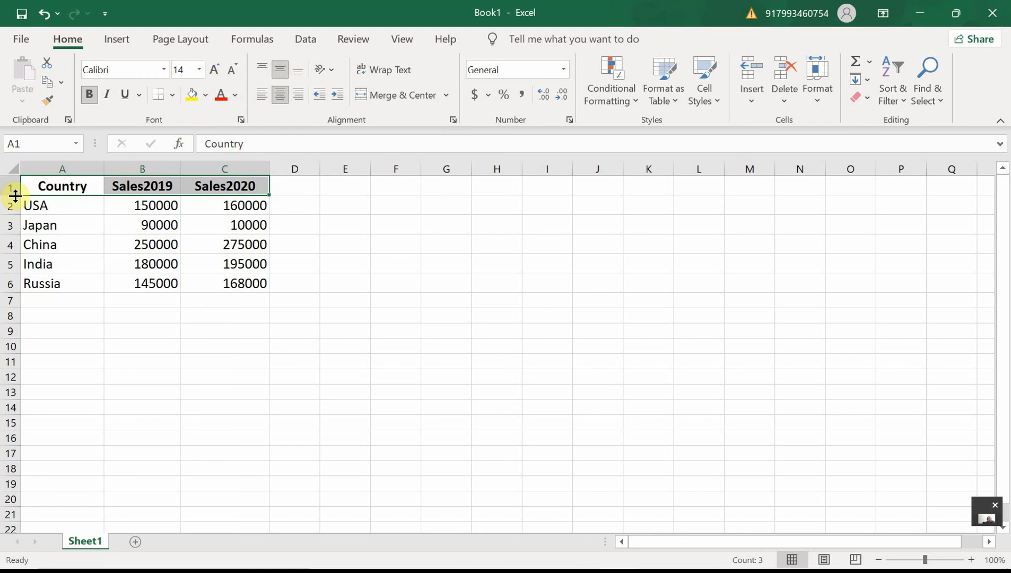
- Increase the height of row 1 and try bottom and top alignment on its headers, finishing with Middle Align
{"action": "left_click_drag", "start_coordinate": [15, 196], "coordinate": [15, 205]}
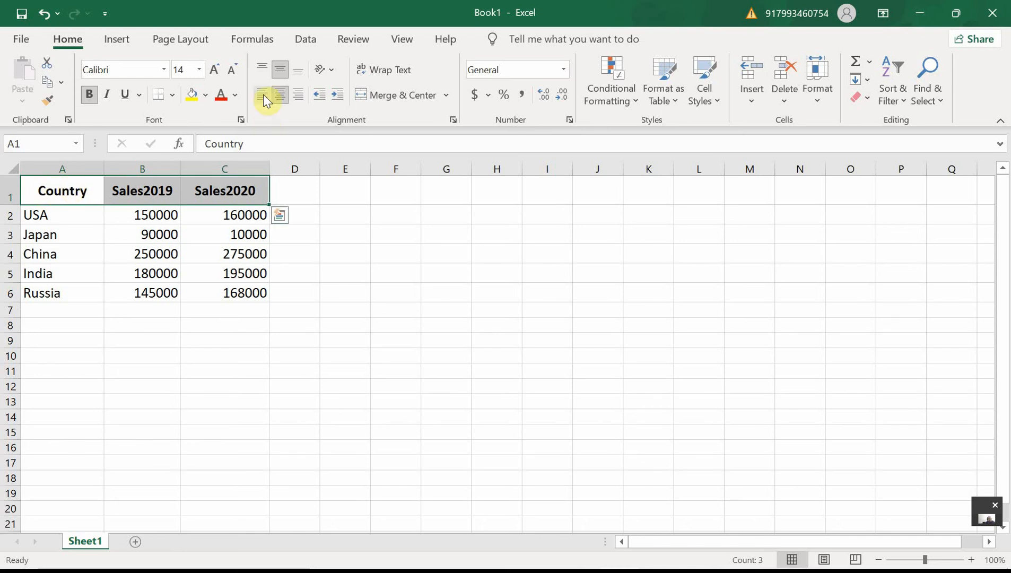
{"action": "left_click", "coordinate": [296, 73]}
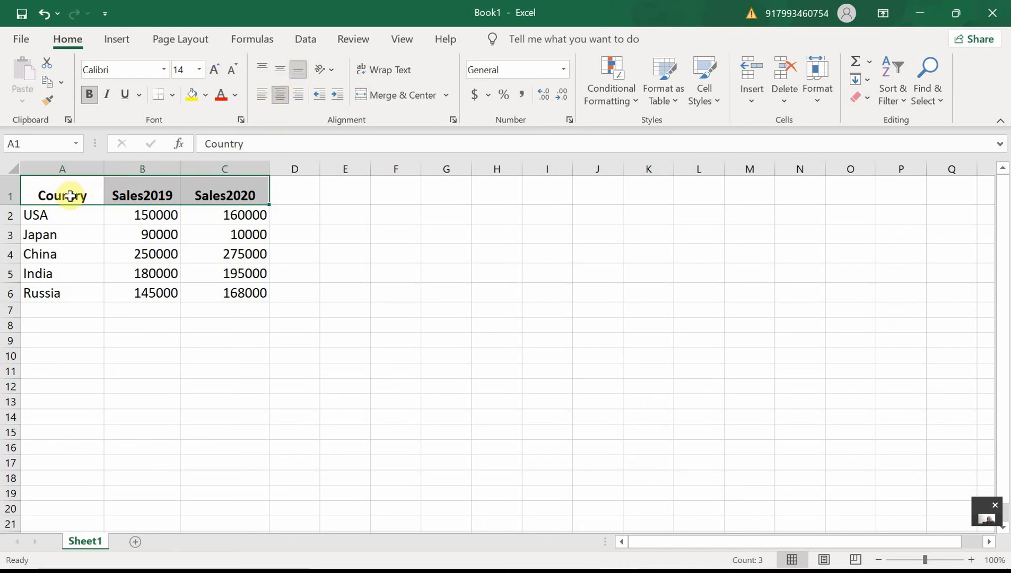
{"action": "left_click", "coordinate": [262, 69]}
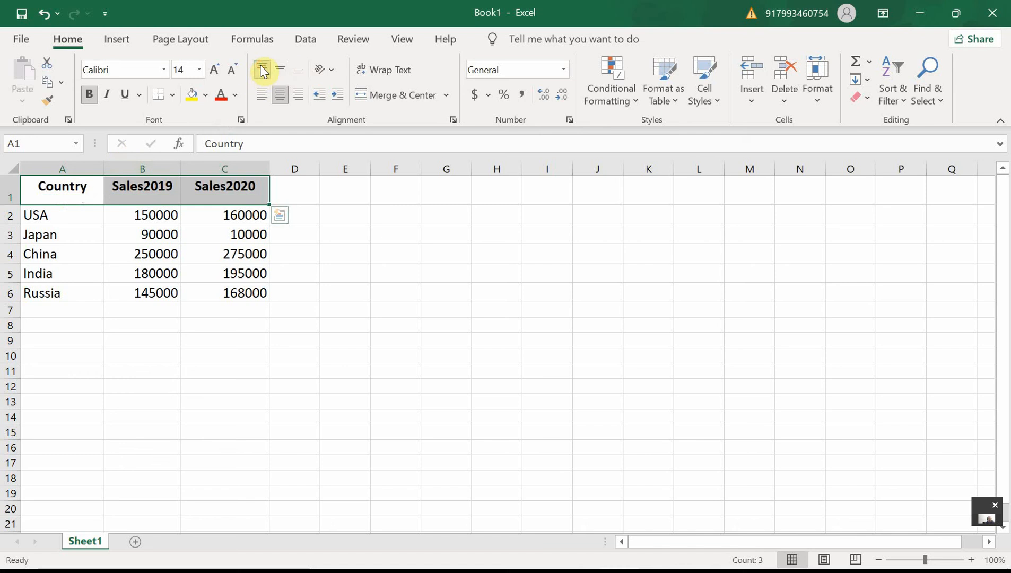
{"action": "left_click", "coordinate": [279, 73]}
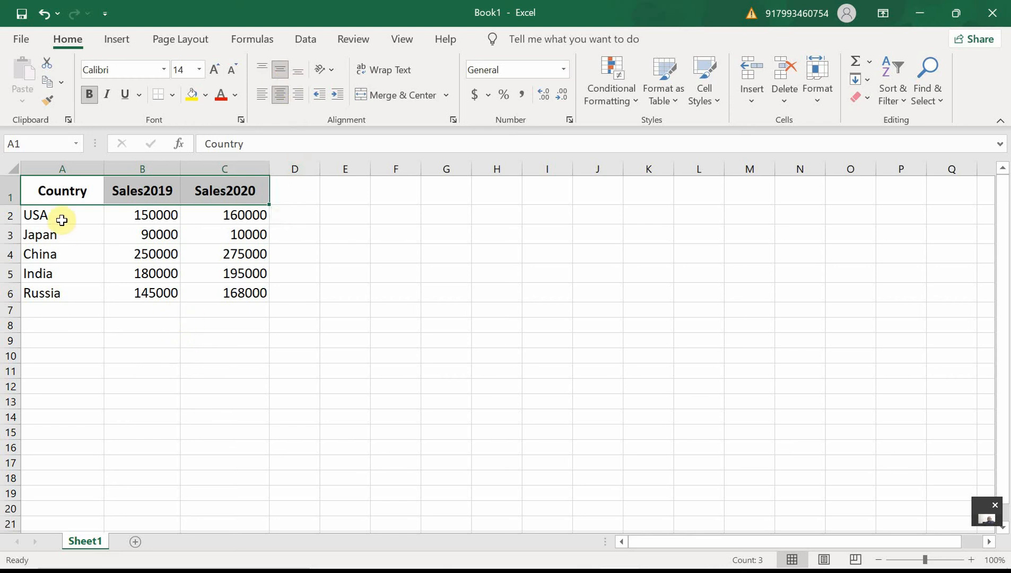
- Fill the header cells A1:C1 with a lighter shade of the blue theme color
{"action": "left_click", "coordinate": [84, 192]}
{"action": "left_click", "coordinate": [68, 215]}
{"action": "left_click", "coordinate": [75, 191]}
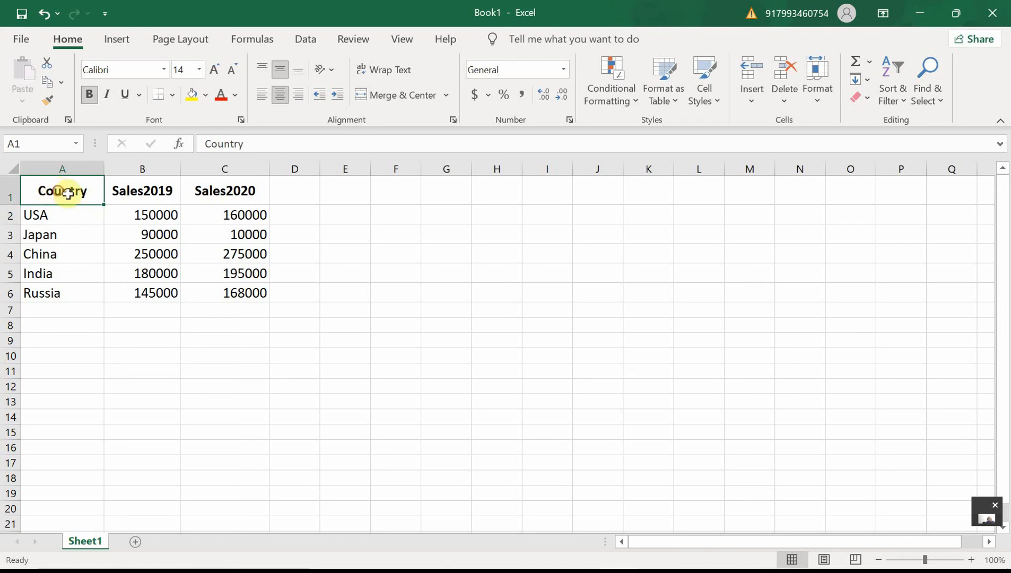
{"action": "left_click_drag", "start_coordinate": [67, 190], "coordinate": [207, 191]}
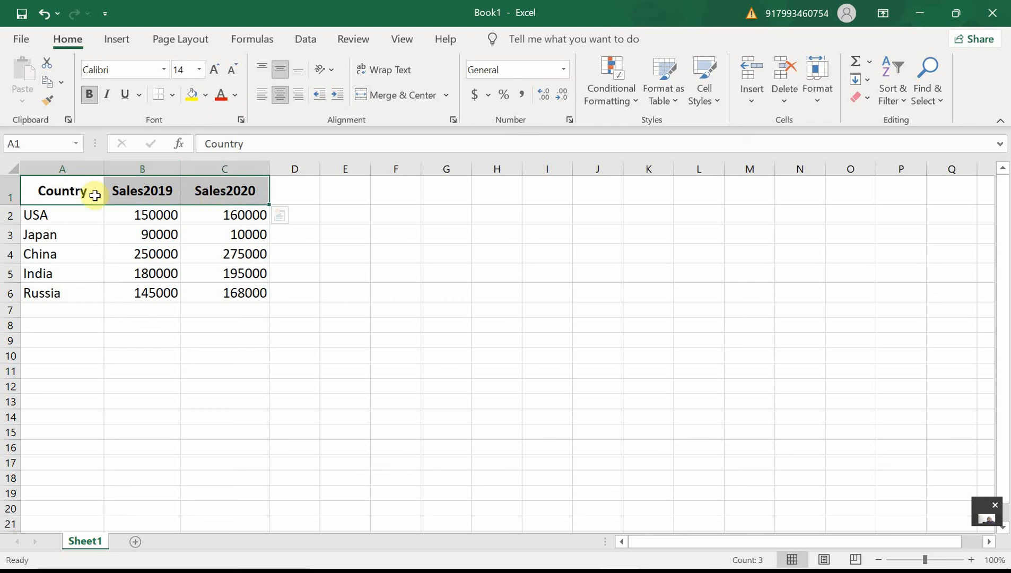
{"action": "left_click", "coordinate": [208, 97]}
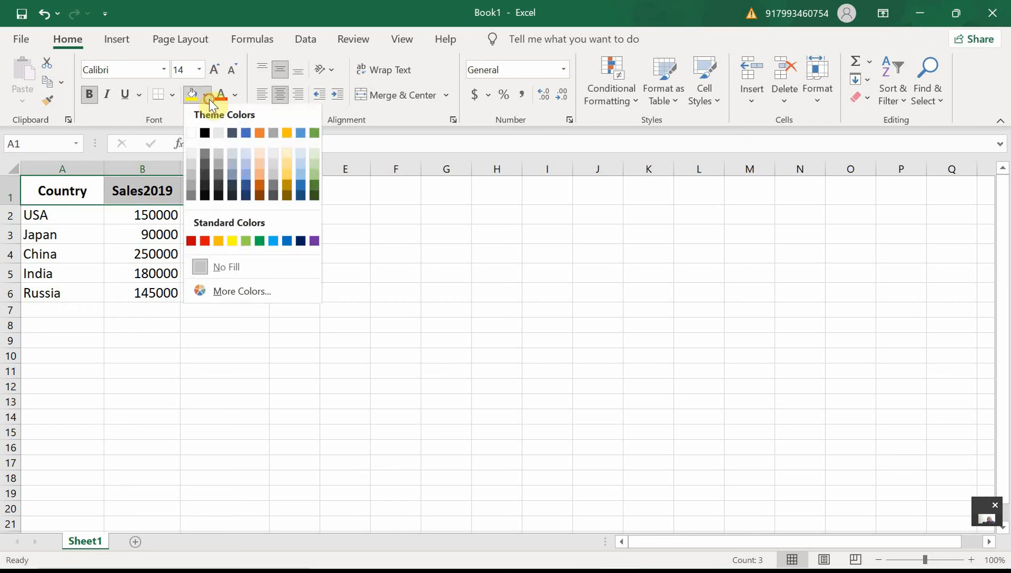
{"action": "left_click", "coordinate": [249, 180]}
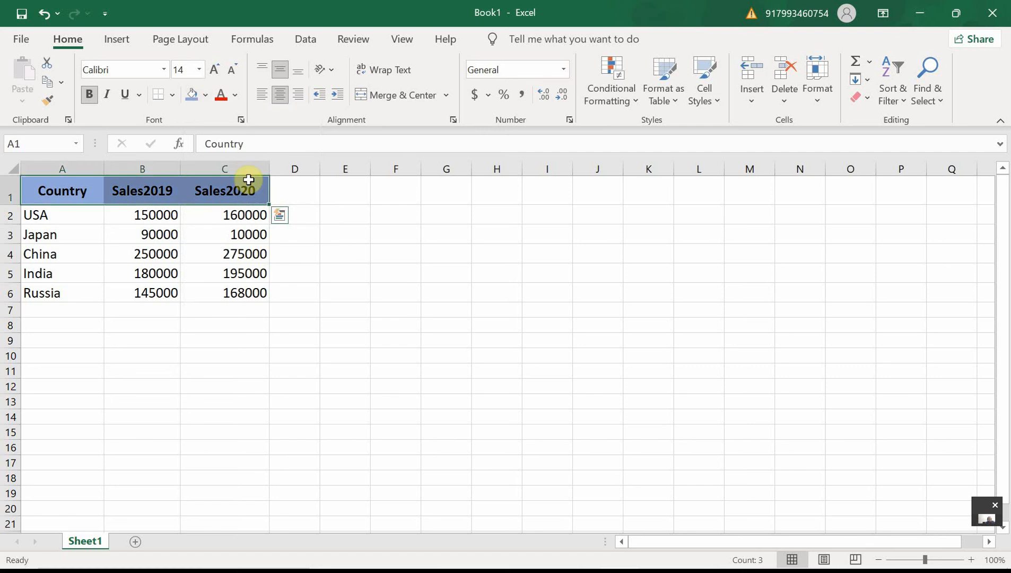
{"action": "left_click", "coordinate": [241, 333]}
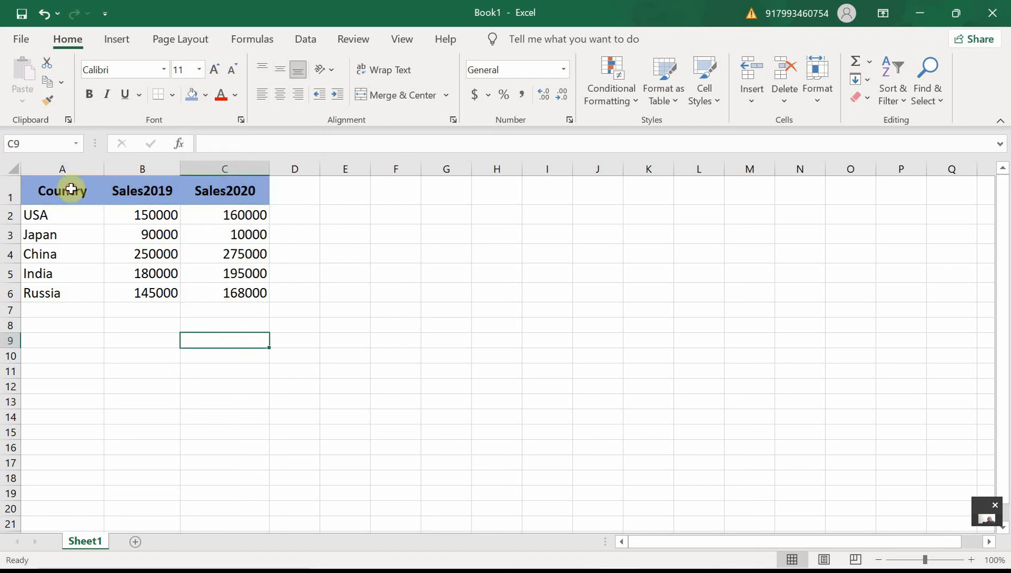
- Apply All Borders to the whole table range A1:C6
{"action": "left_click_drag", "start_coordinate": [71, 189], "coordinate": [223, 289]}
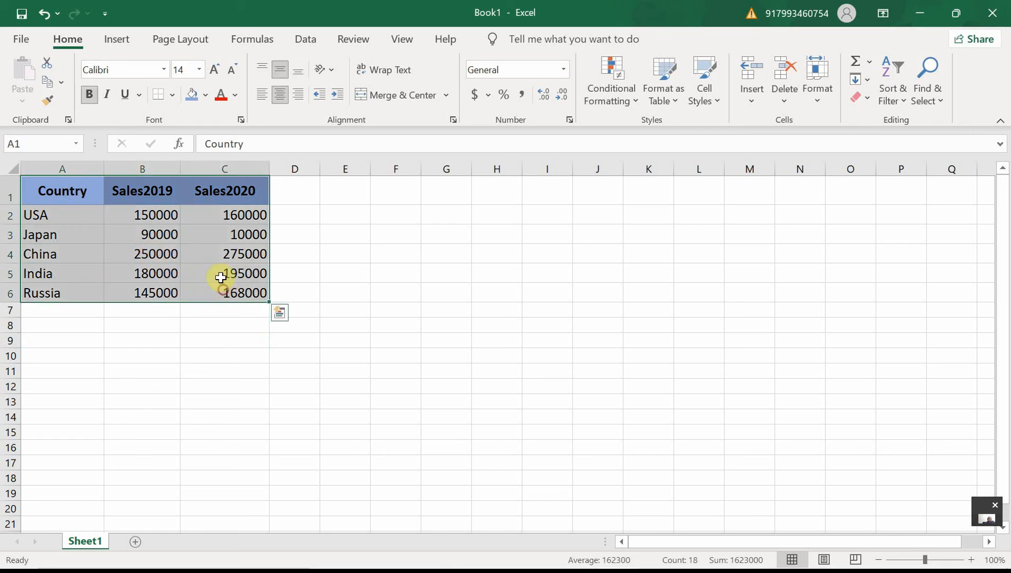
{"action": "left_click", "coordinate": [173, 95]}
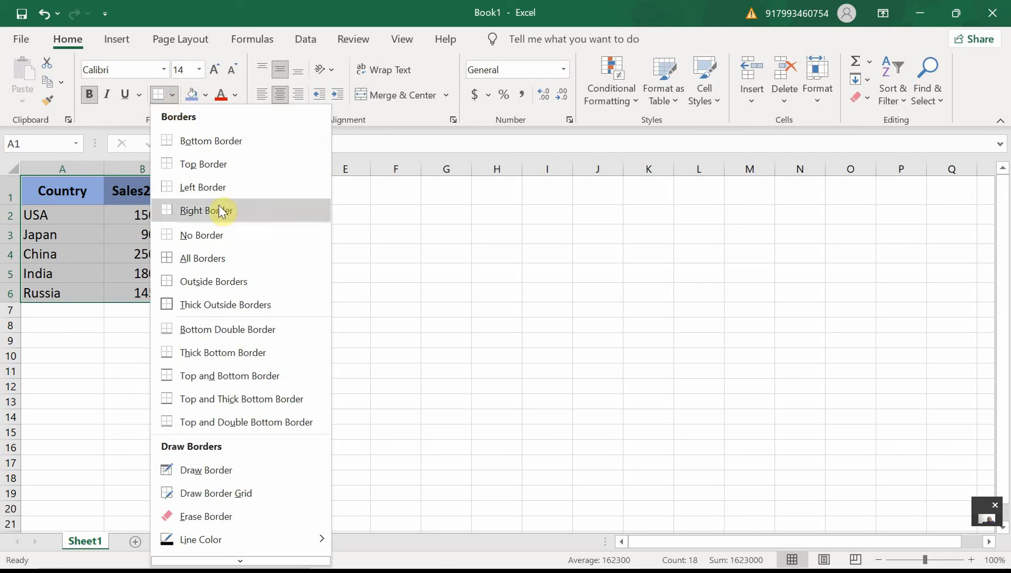
{"action": "left_click", "coordinate": [199, 260]}
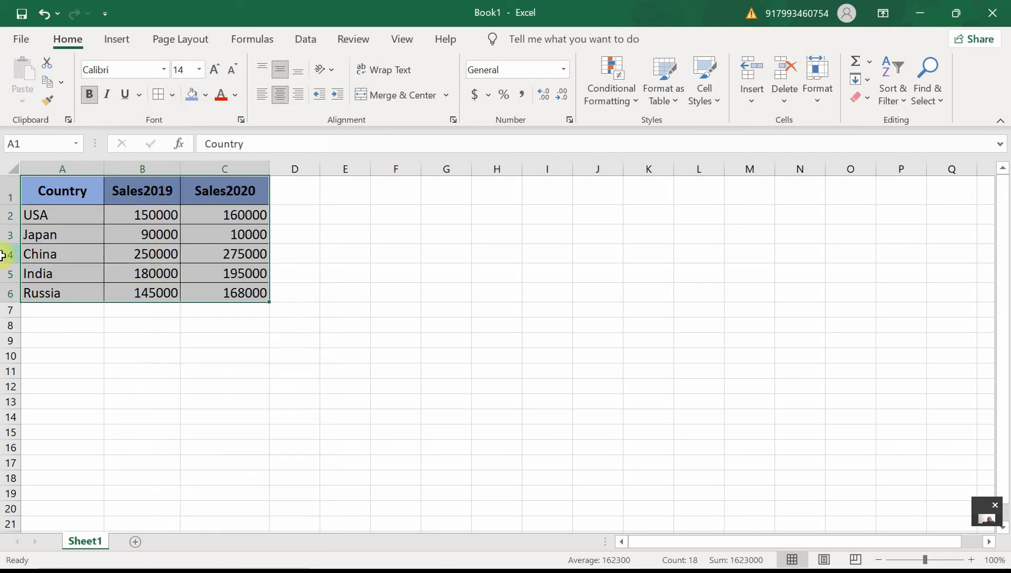
{"action": "left_click", "coordinate": [49, 218]}
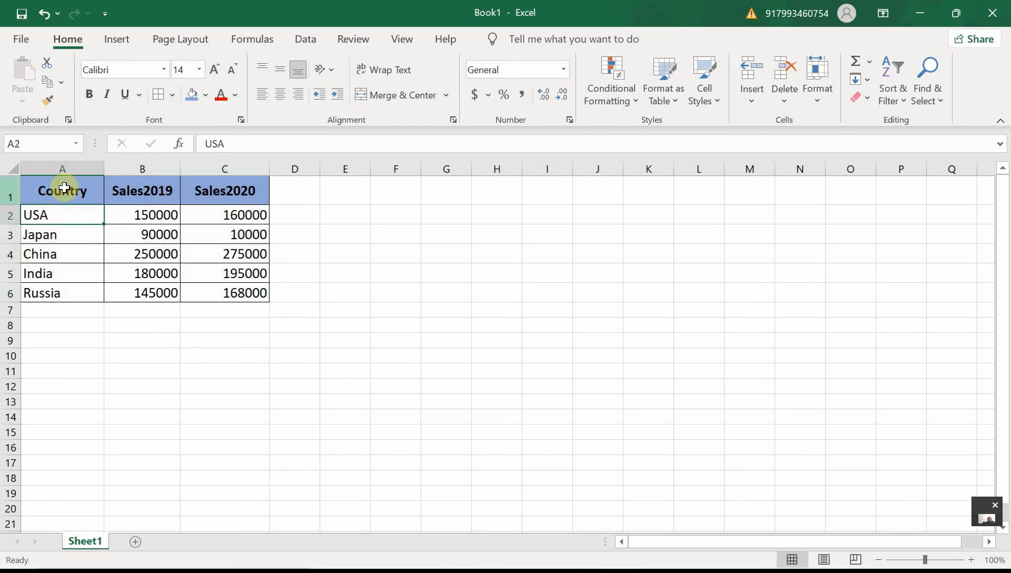
- Apply the comma number style to the Sales2019 values in B2:B6
{"action": "left_click", "coordinate": [65, 188]}
{"action": "left_click", "coordinate": [139, 190]}
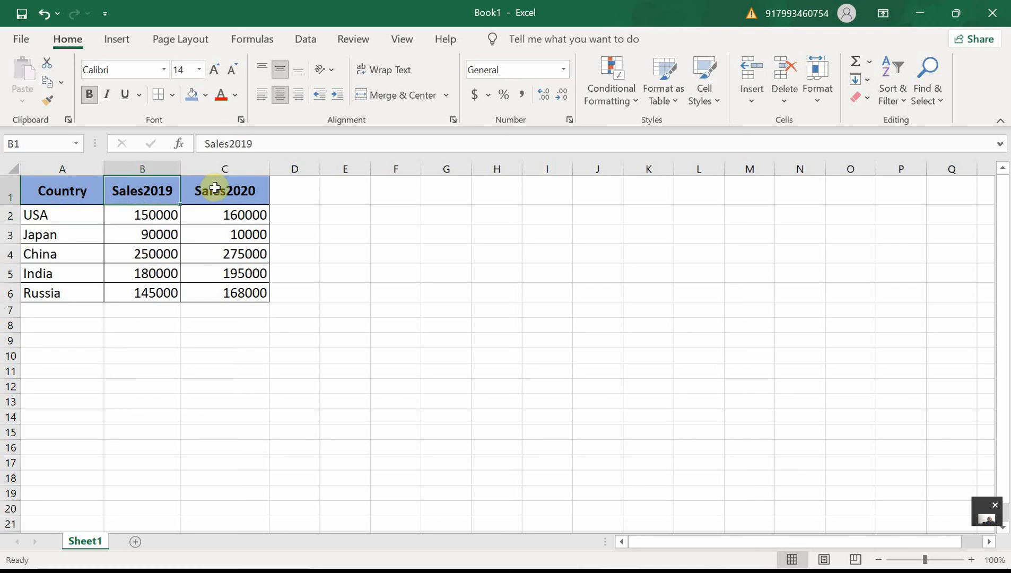
{"action": "left_click", "coordinate": [214, 188]}
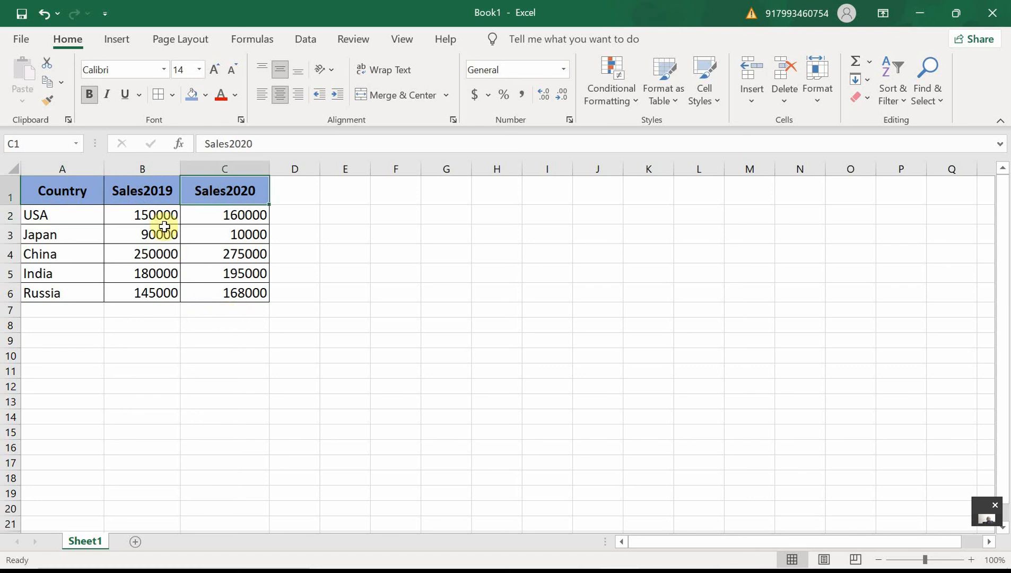
{"action": "left_click_drag", "start_coordinate": [161, 214], "coordinate": [161, 285]}
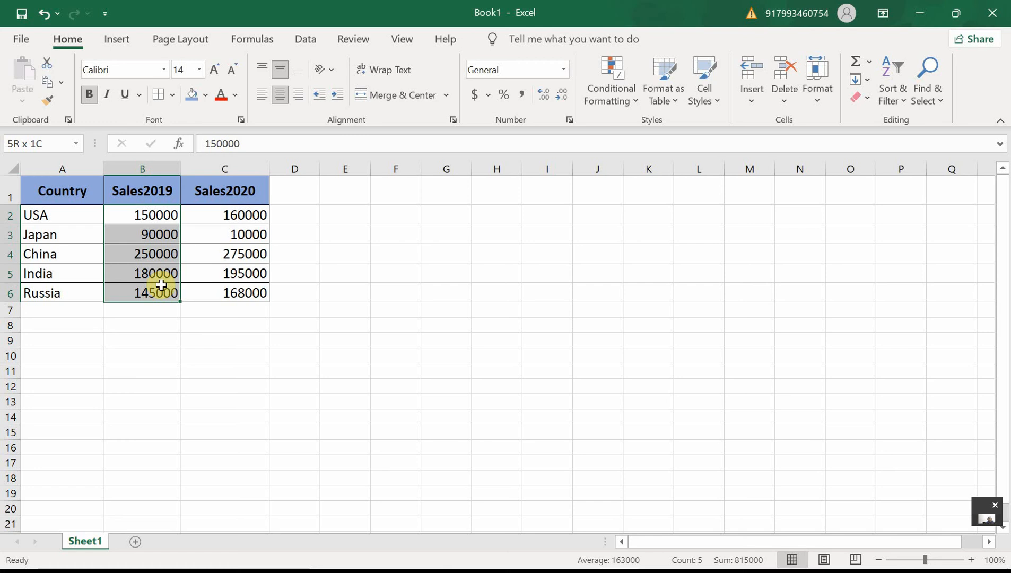
{"action": "left_click_drag", "start_coordinate": [161, 285], "coordinate": [161, 286]}
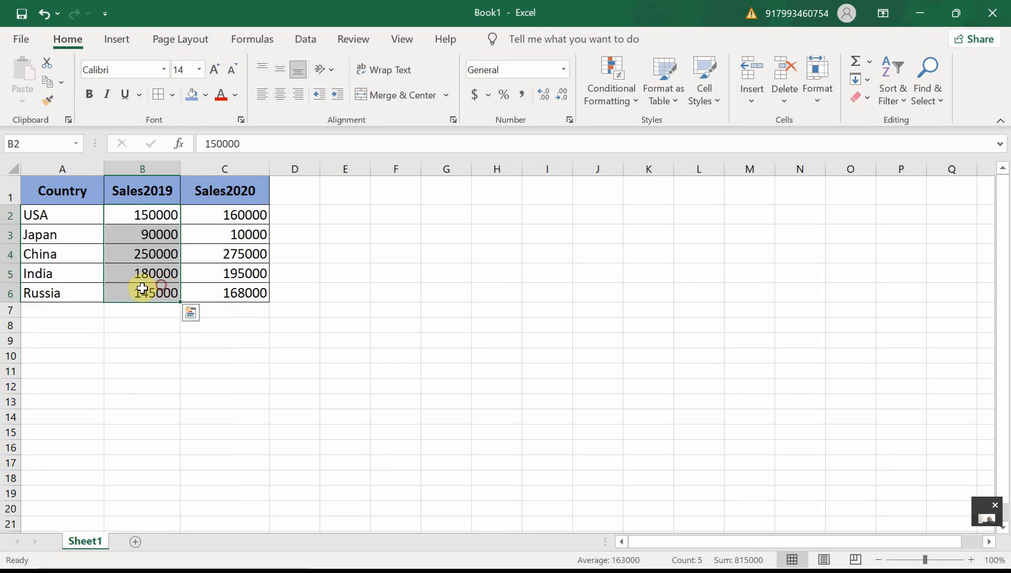
{"action": "left_click", "coordinate": [520, 95]}
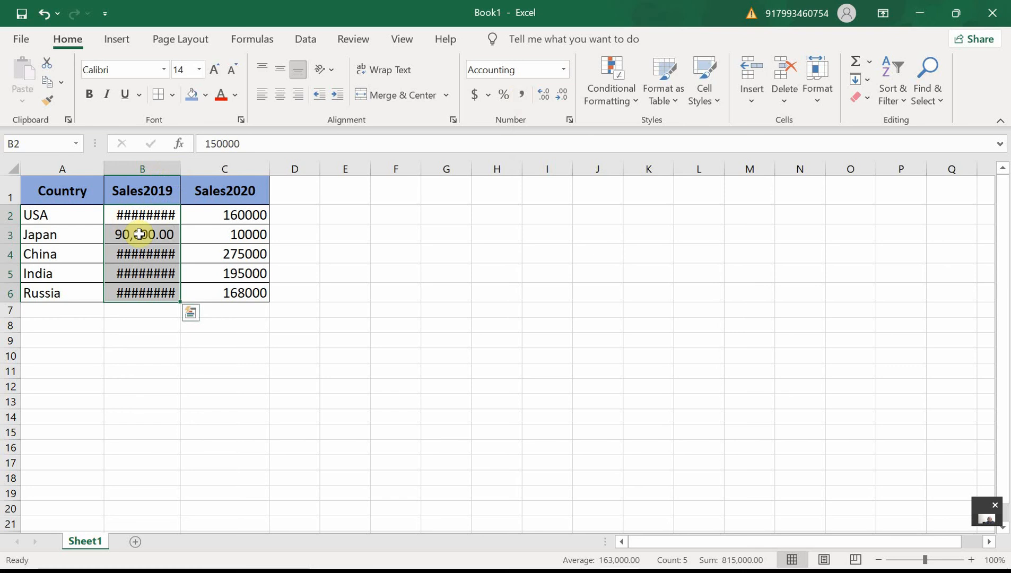
- AutoFit column B to its formatted values, and widen columns B and C a little further
{"action": "double_click", "coordinate": [180, 168]}
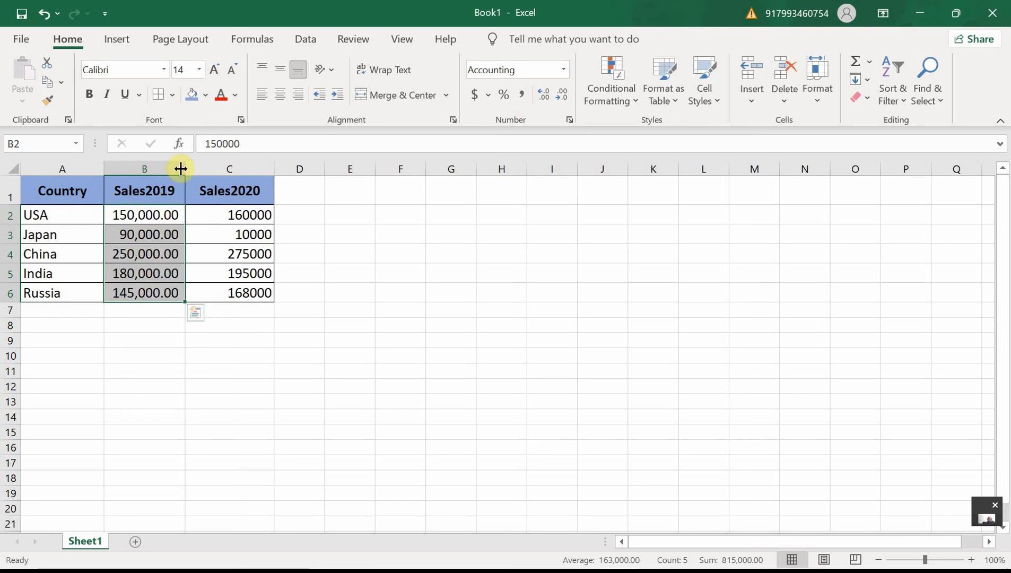
{"action": "left_click_drag", "start_coordinate": [180, 169], "coordinate": [201, 168]}
{"action": "left_click_drag", "start_coordinate": [292, 168], "coordinate": [310, 169]}
{"action": "left_click", "coordinate": [248, 355]}
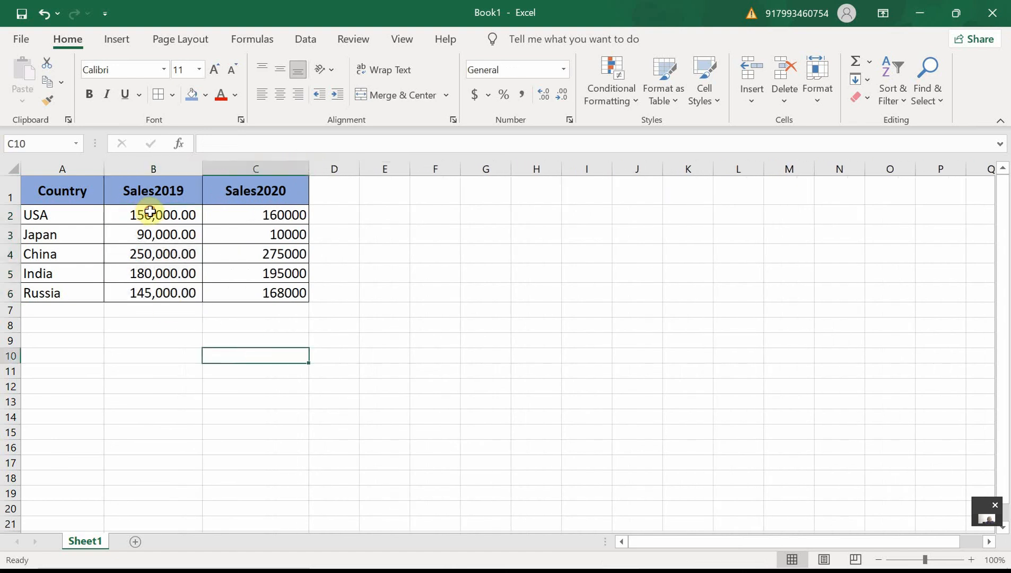
- Remove the decimal places from the Sales2019 values in B2:B6
{"action": "left_click_drag", "start_coordinate": [151, 211], "coordinate": [173, 291]}
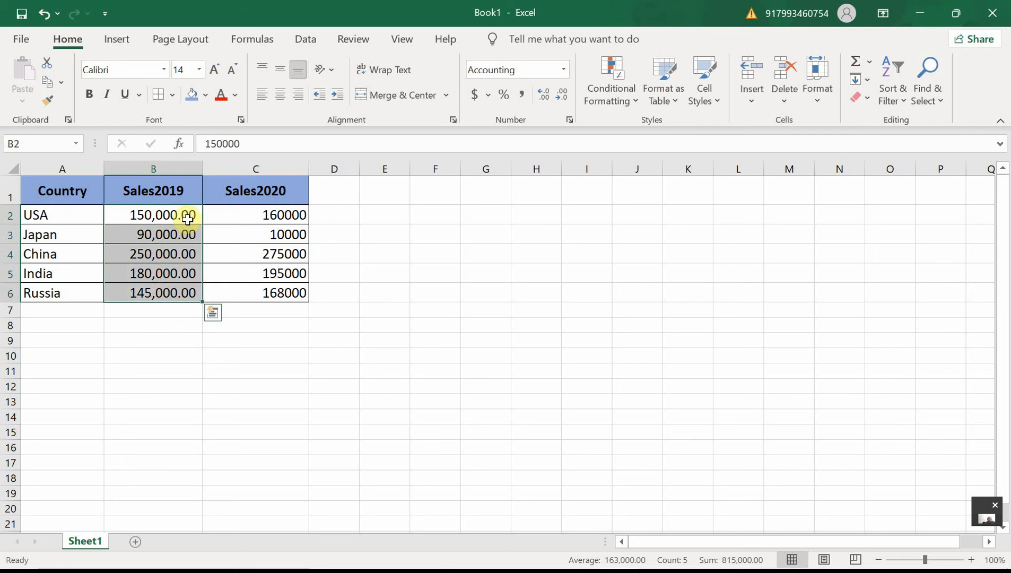
{"action": "left_click", "coordinate": [564, 98]}
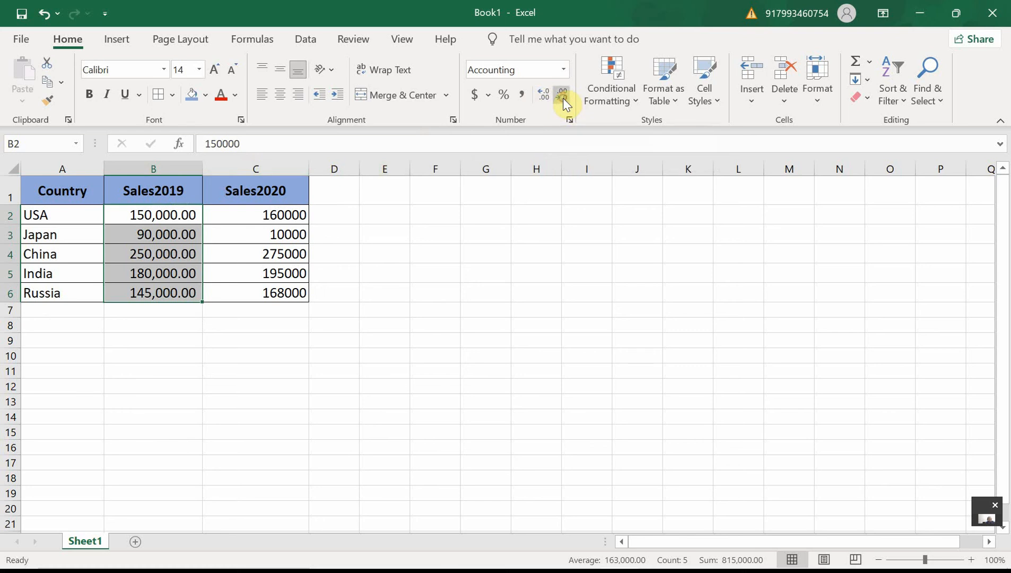
{"action": "left_click", "coordinate": [564, 98]}
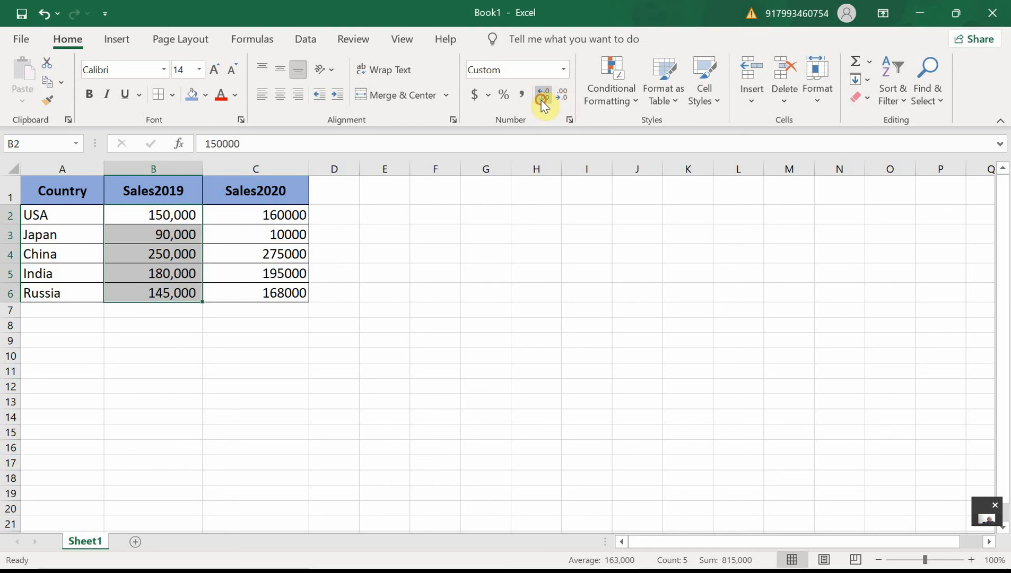
- Increase the decimals of the Sales2019 values in B2:B6 to four places
{"action": "left_click", "coordinate": [542, 100]}
{"action": "left_click", "coordinate": [542, 100]}
{"action": "left_click", "coordinate": [542, 101]}
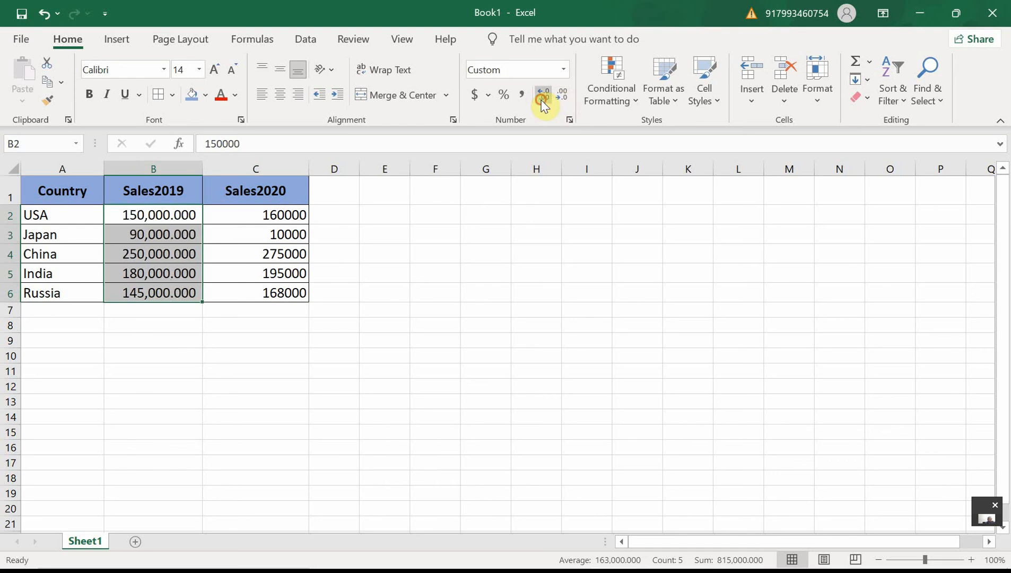
{"action": "left_click", "coordinate": [542, 102]}
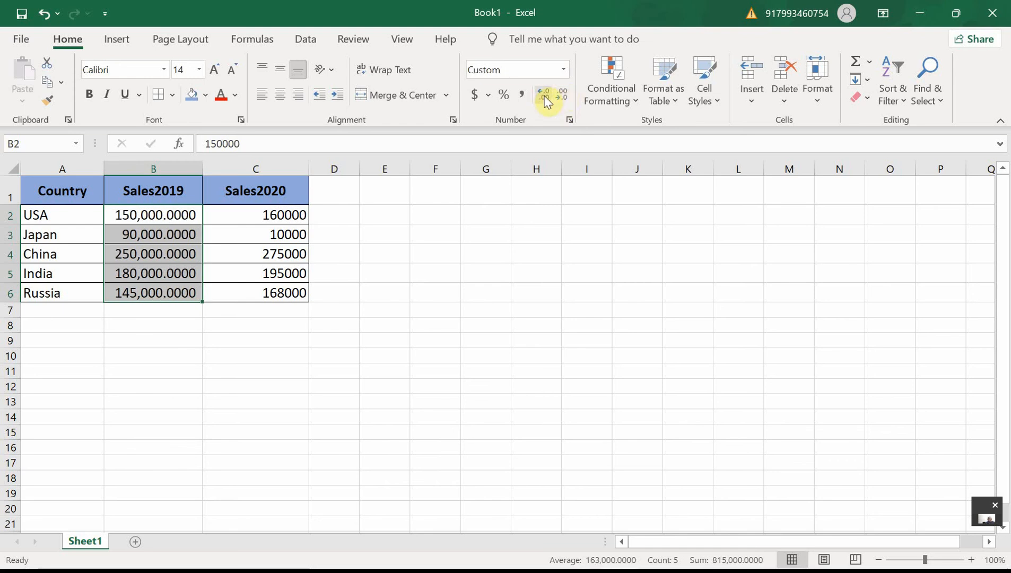
- Reduce the Sales2019 values in B2:B6 to zero decimal places again
{"action": "left_click", "coordinate": [561, 96]}
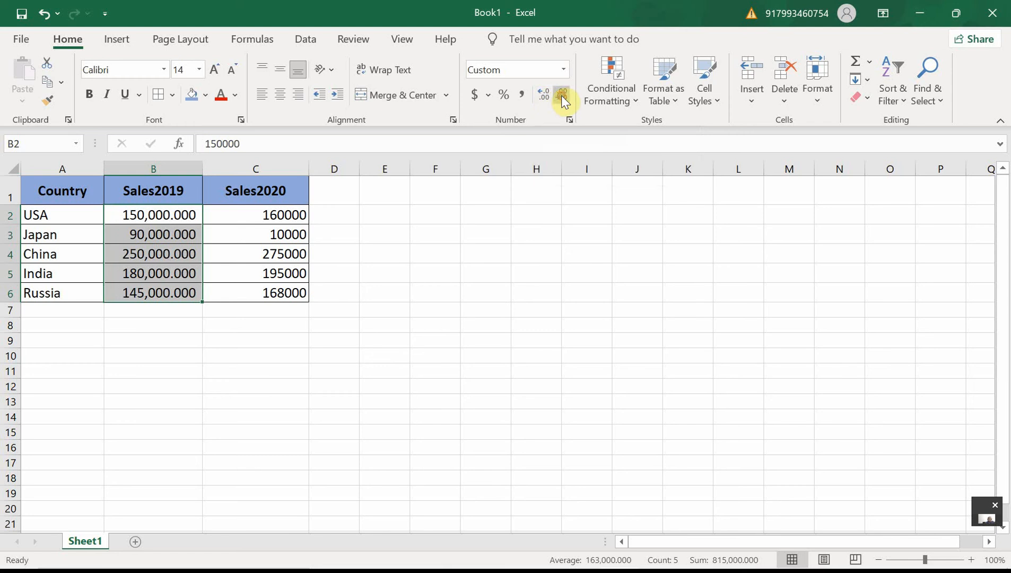
{"action": "left_click", "coordinate": [562, 96]}
{"action": "left_click", "coordinate": [562, 95]}
{"action": "left_click", "coordinate": [562, 96]}
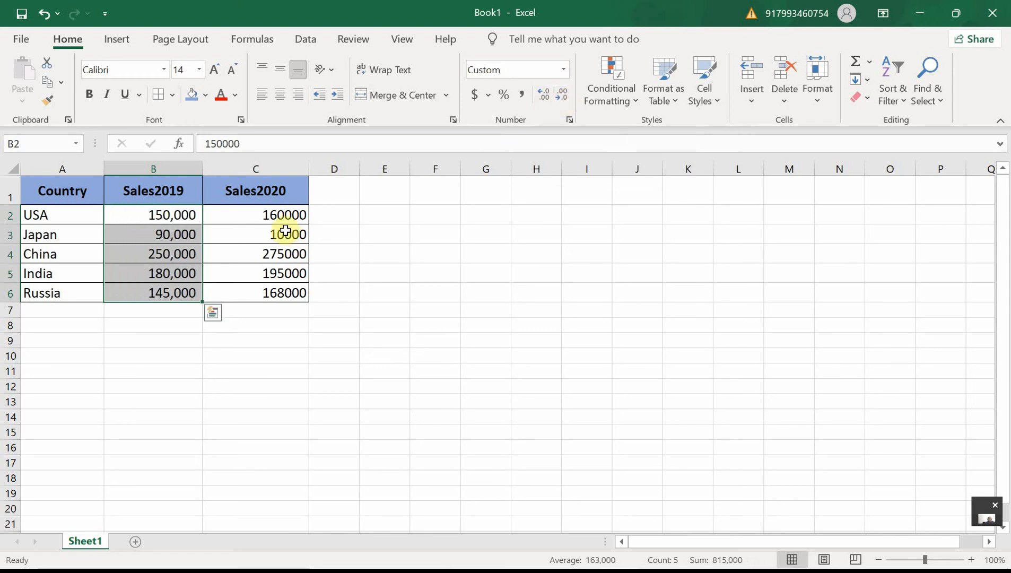
- Apply the dollar accounting format to the Sales2019 values in B2:B6 and show them without decimals
{"action": "left_click", "coordinate": [188, 215]}
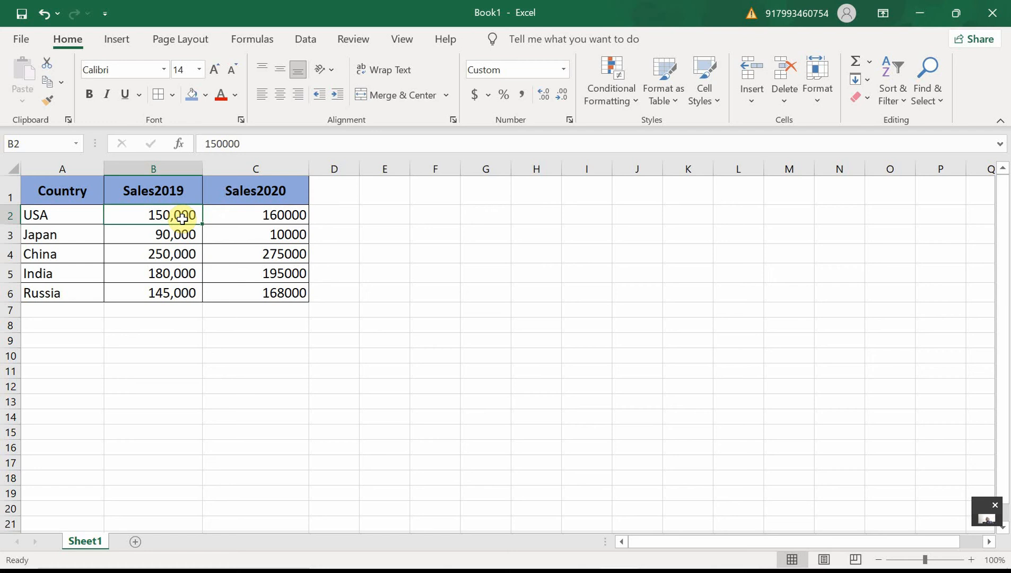
{"action": "left_click_drag", "start_coordinate": [186, 217], "coordinate": [180, 293]}
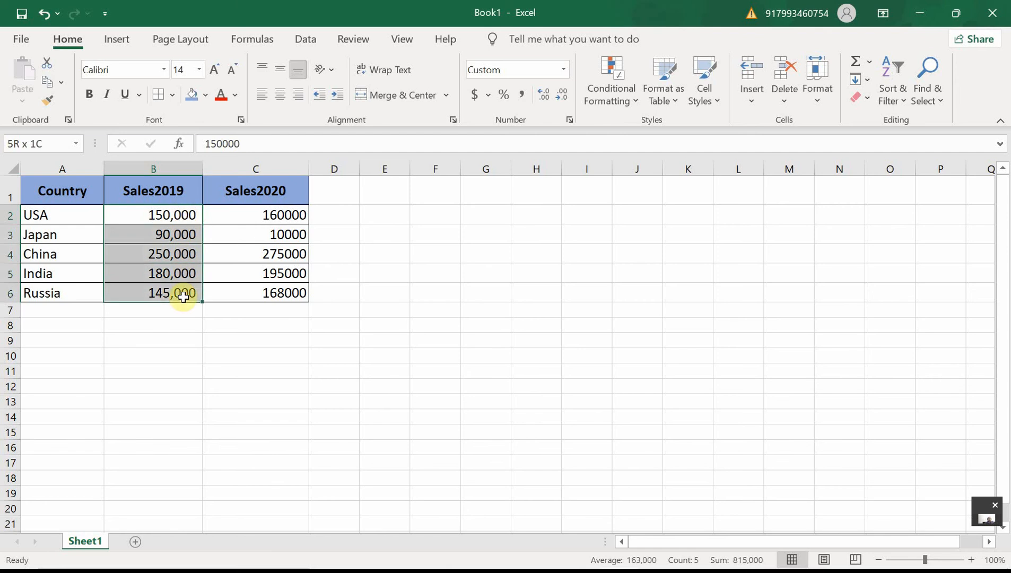
{"action": "left_click", "coordinate": [476, 98]}
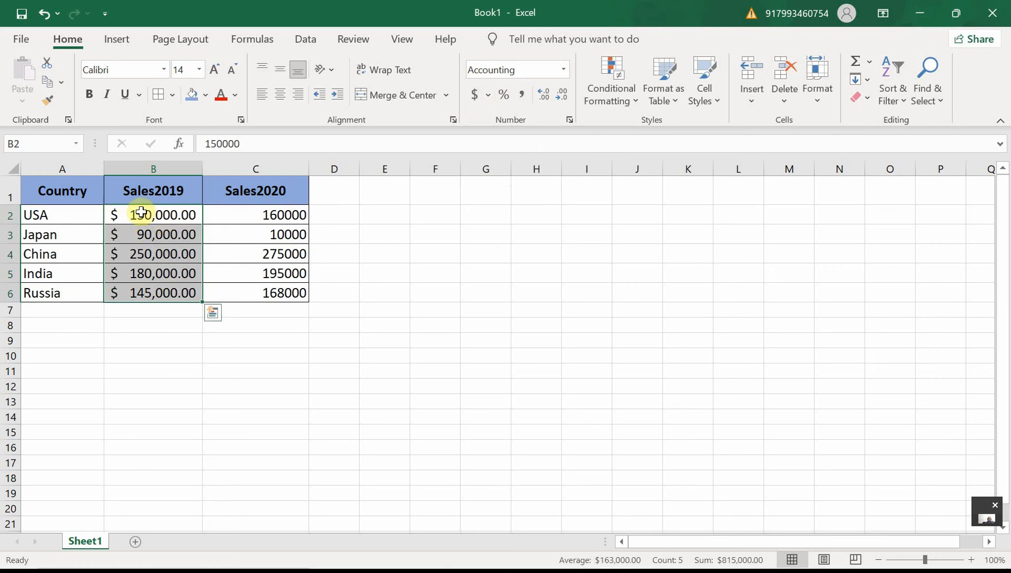
{"action": "left_click", "coordinate": [562, 97]}
{"action": "left_click", "coordinate": [562, 97]}
{"action": "left_click", "coordinate": [245, 374]}
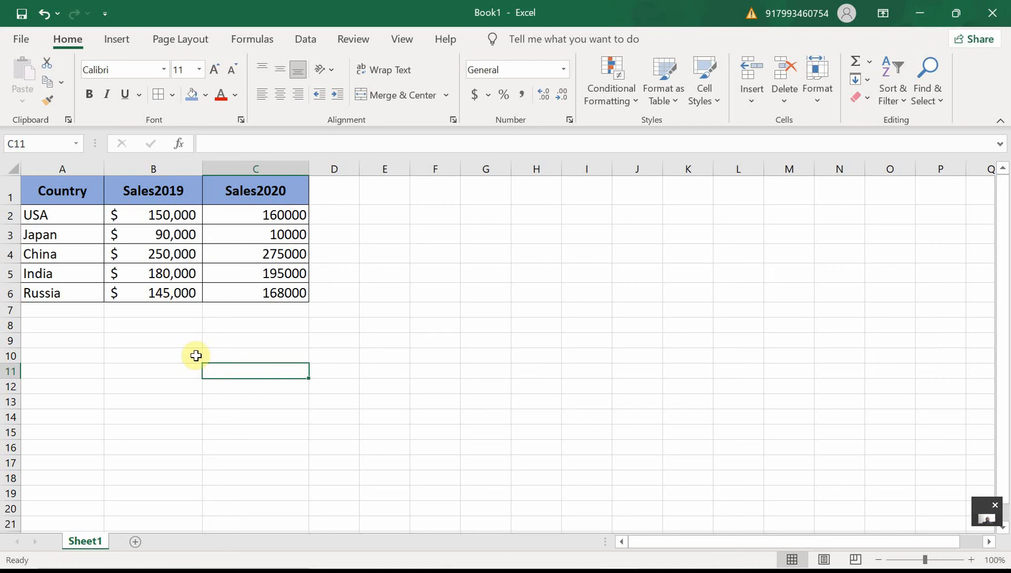
- Copy the dollar formatting of B2 onto the Sales2020 values in C2:C6 with Format Painter
{"action": "left_click", "coordinate": [145, 206]}
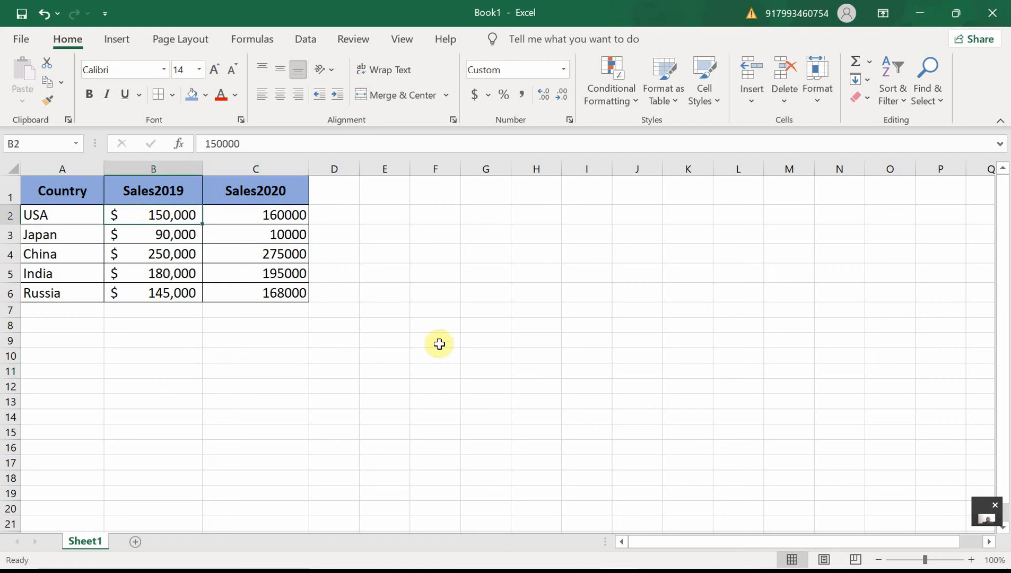
{"action": "mouse_move", "coordinate": [274, 216]}
{"action": "left_mouse_down"}
{"action": "mouse_move", "coordinate": [287, 290]}
{"action": "mouse_move", "coordinate": [289, 219]}
{"action": "left_mouse_up"}
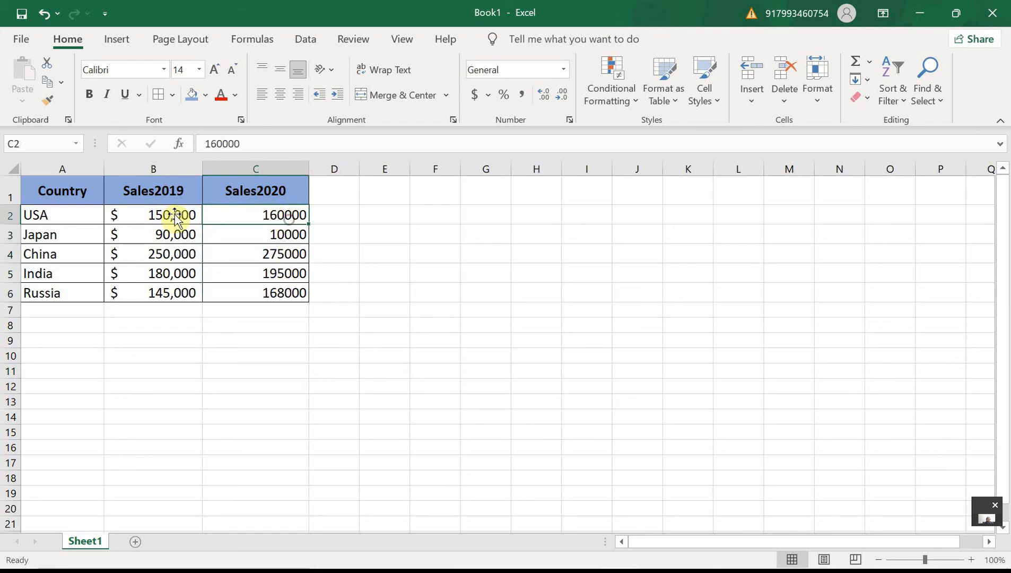
{"action": "left_click", "coordinate": [158, 213]}
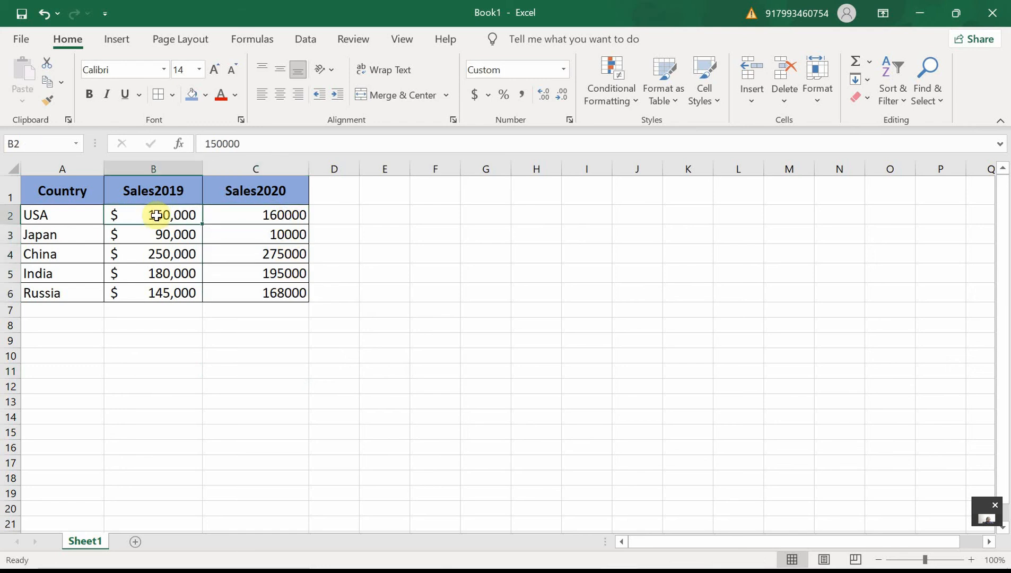
{"action": "left_click", "coordinate": [48, 105]}
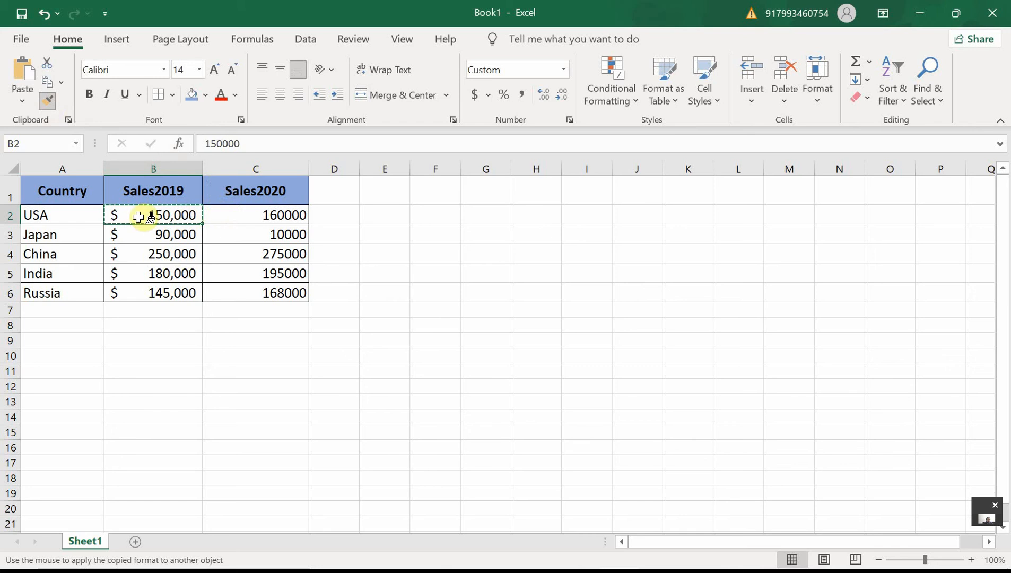
{"action": "left_click_drag", "start_coordinate": [259, 212], "coordinate": [267, 286]}
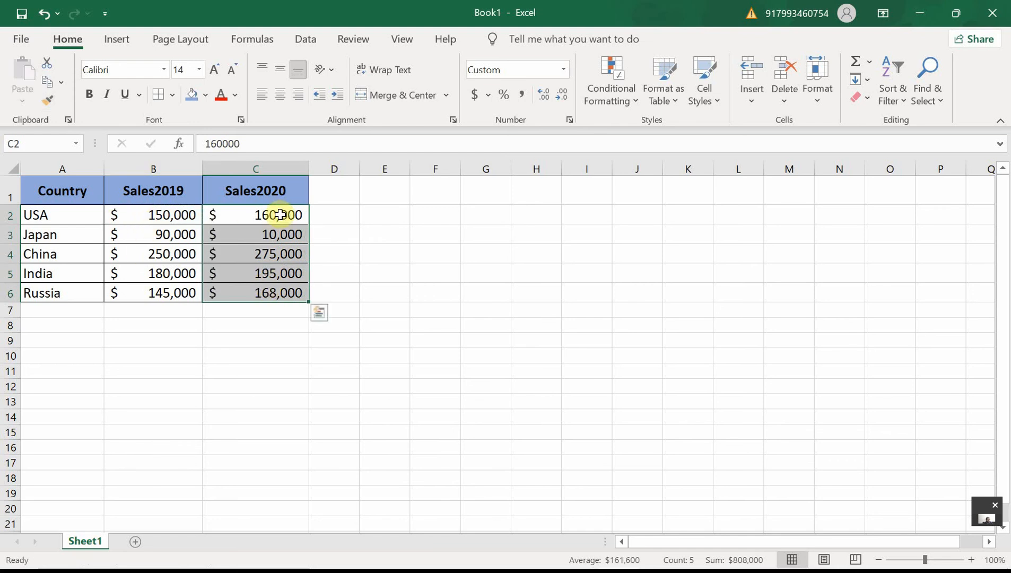
{"action": "left_click", "coordinate": [170, 213]}
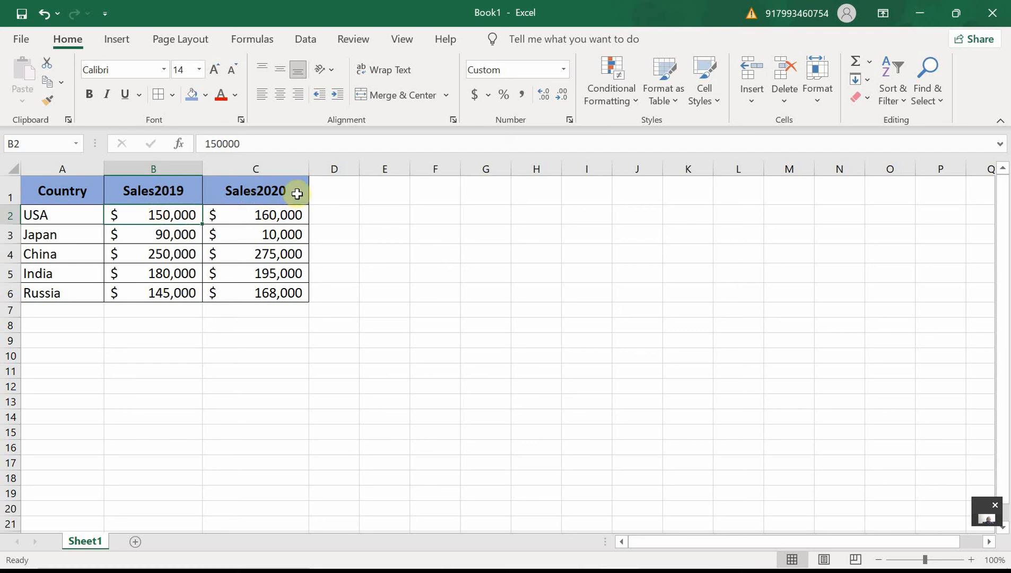
- Widen column D to about the width of column C and enter the heading "Total Sales" in D1
{"action": "left_click_drag", "start_coordinate": [360, 170], "coordinate": [414, 174]}
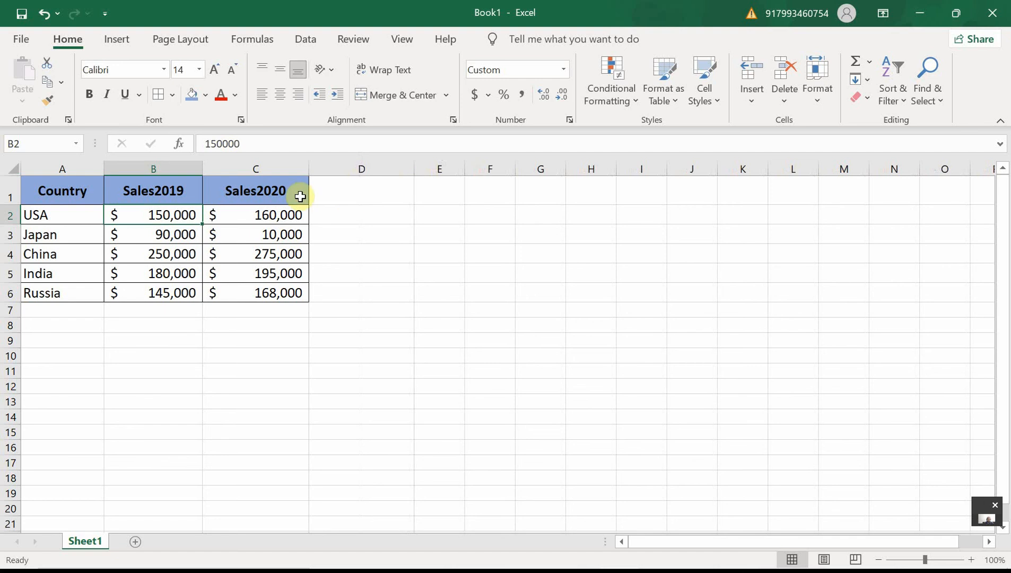
{"action": "left_click", "coordinate": [353, 188]}
{"action": "mouse_move", "coordinate": [735, 570]}
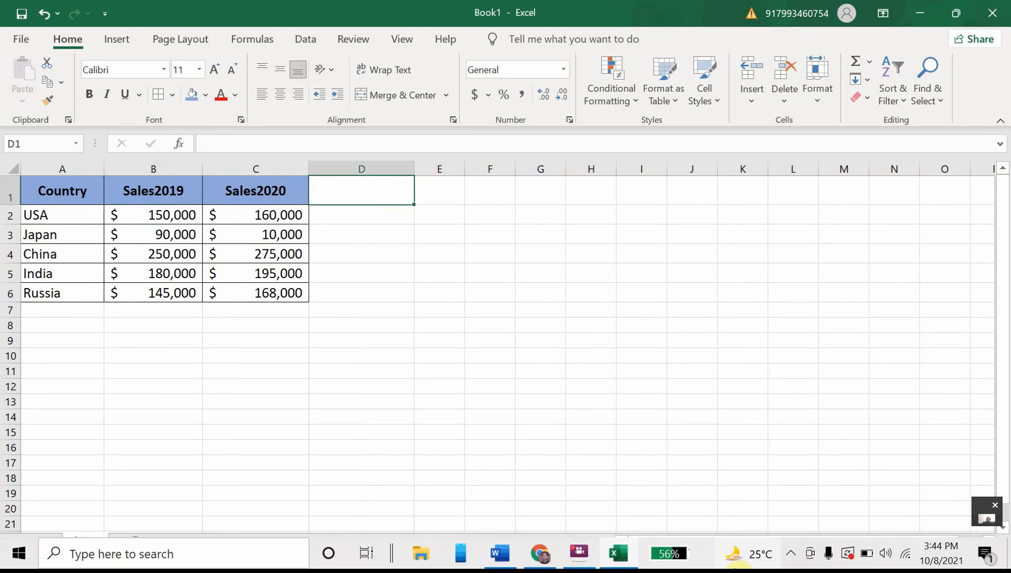
{"action": "type", "text": "Total Sales"}
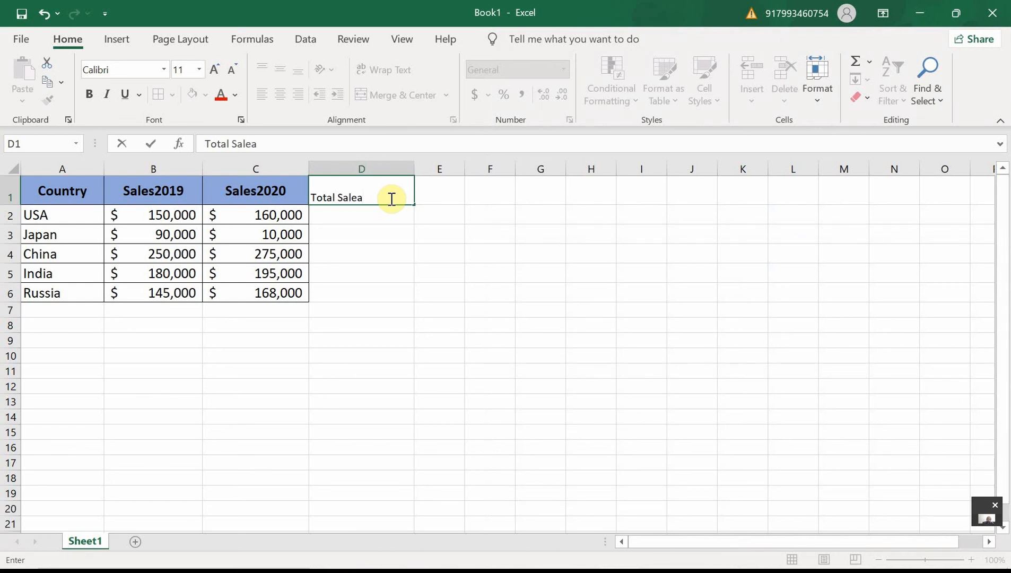
{"action": "key", "text": "Return"}
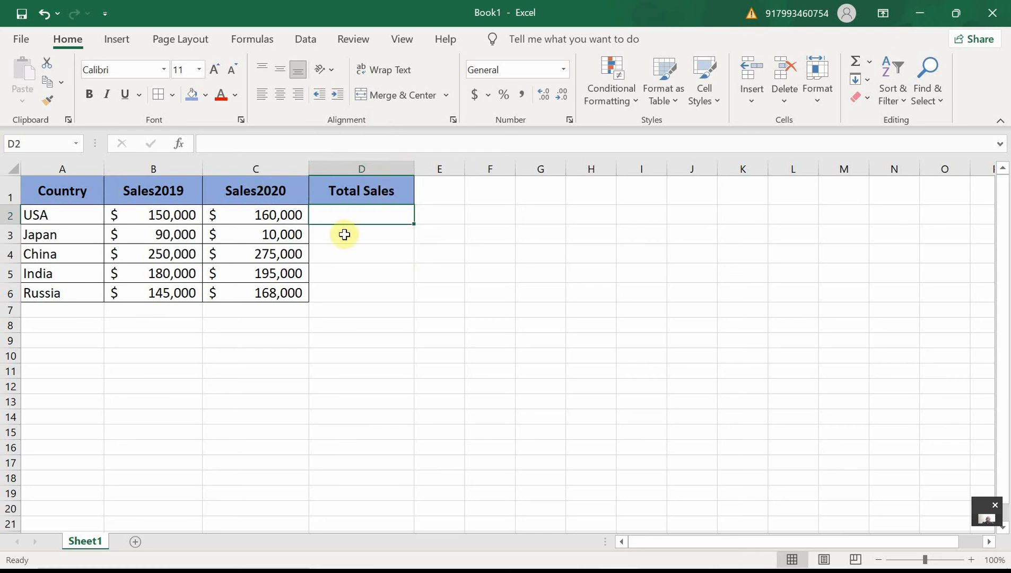
{"action": "left_click", "coordinate": [362, 252]}
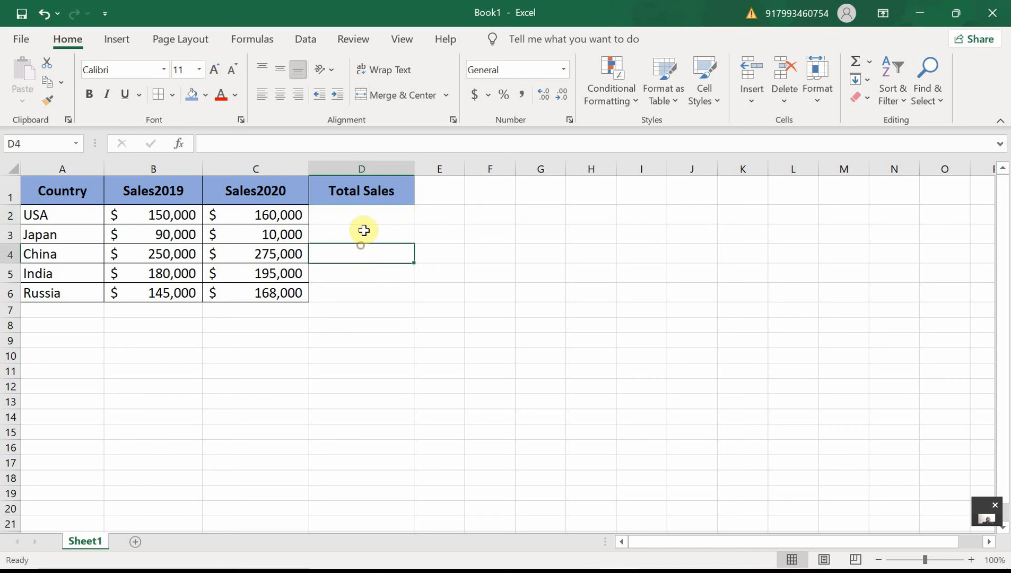
{"action": "left_click", "coordinate": [367, 191]}
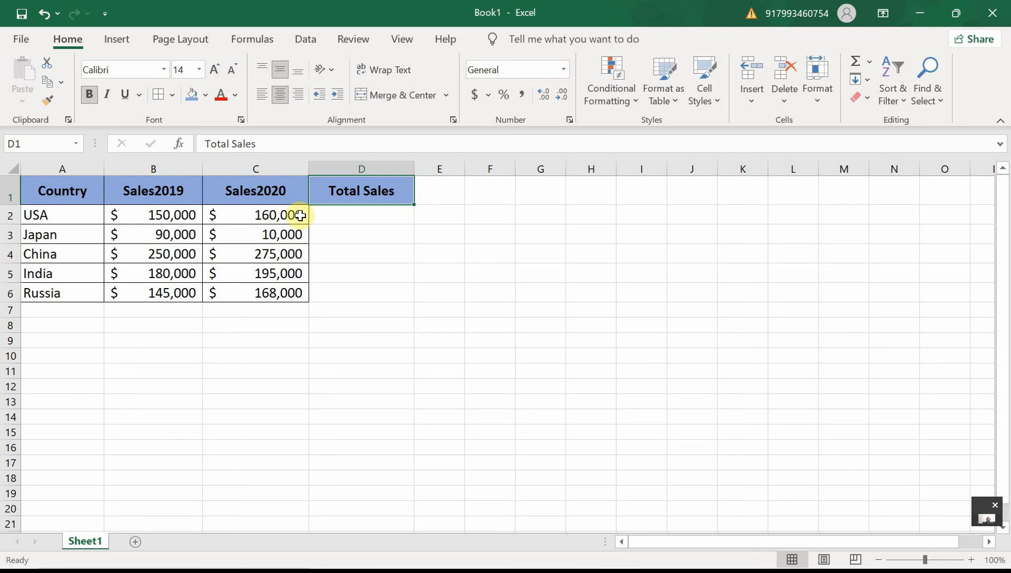
- Enter the formula =B2+C2 in D2 to add the two years of sales for USA
{"action": "left_click", "coordinate": [327, 288]}
{"action": "left_click", "coordinate": [365, 217]}
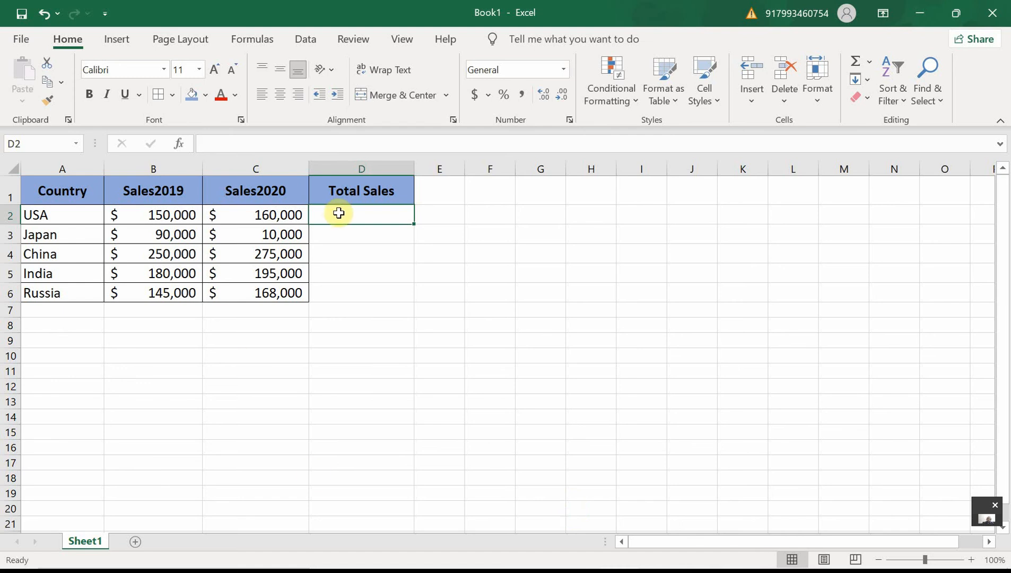
{"action": "type", "text": "="}
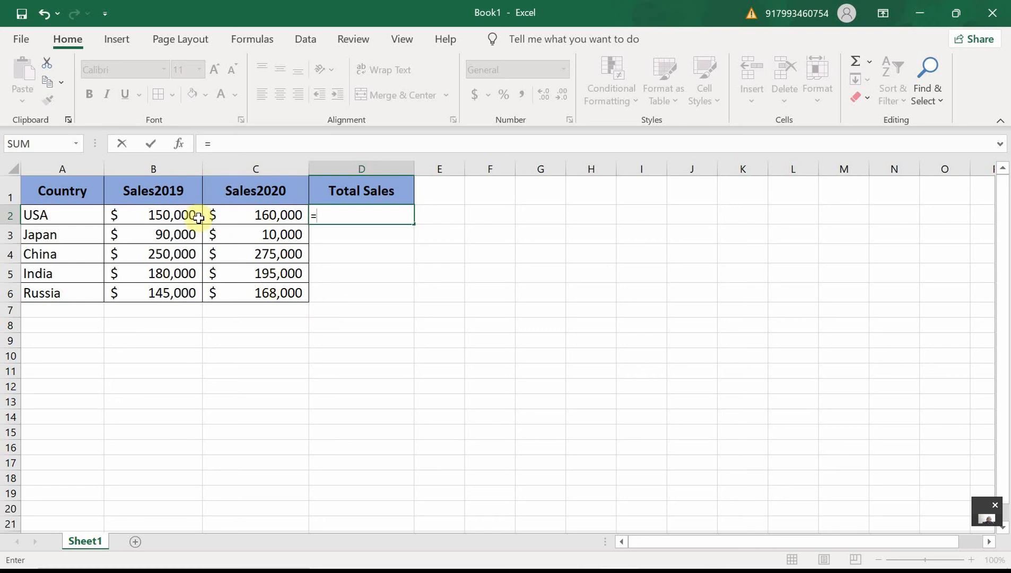
{"action": "left_click", "coordinate": [143, 216]}
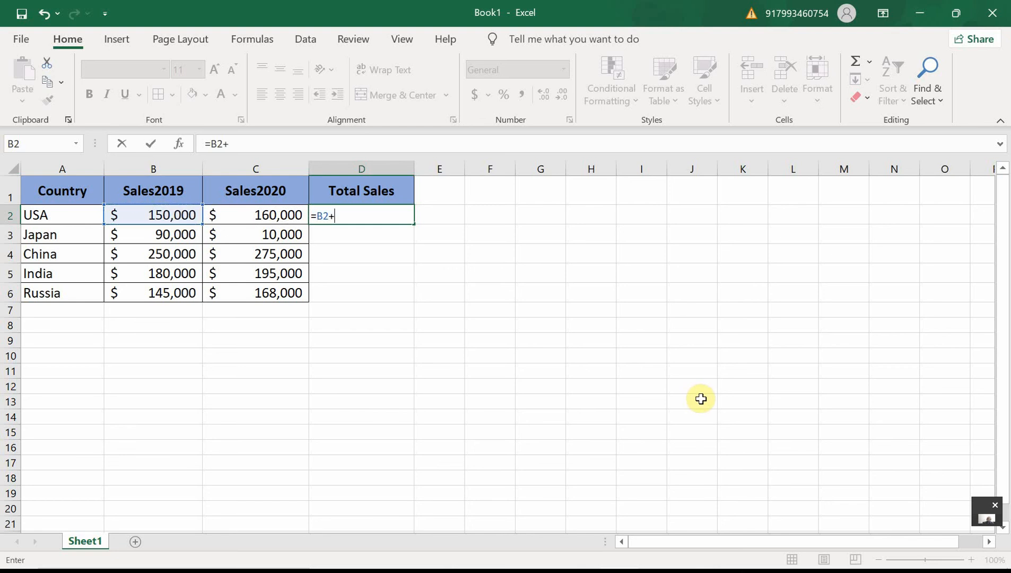
{"action": "left_click", "coordinate": [272, 217]}
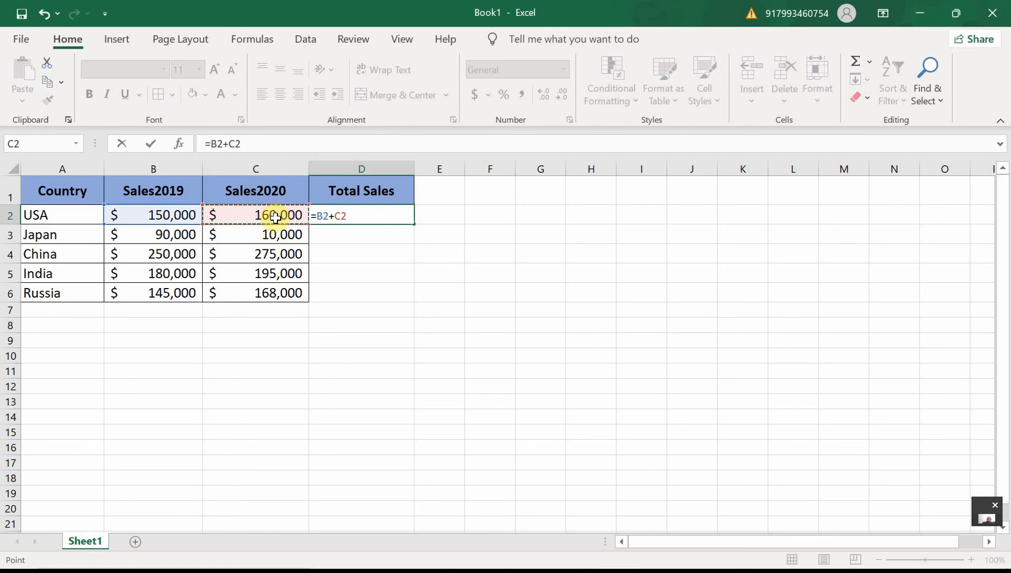
{"action": "key", "text": "ctrl+Return"}
{"action": "key", "text": "Return"}
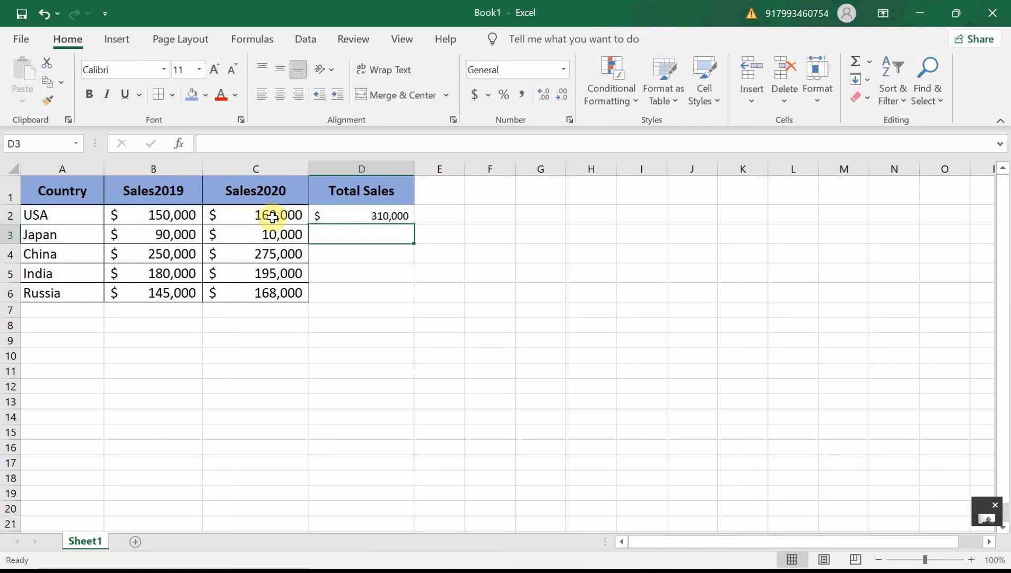
- Copy the formatting of C2 onto the Total Sales cells D2:D6 with Format Painter
{"action": "left_click", "coordinate": [266, 214]}
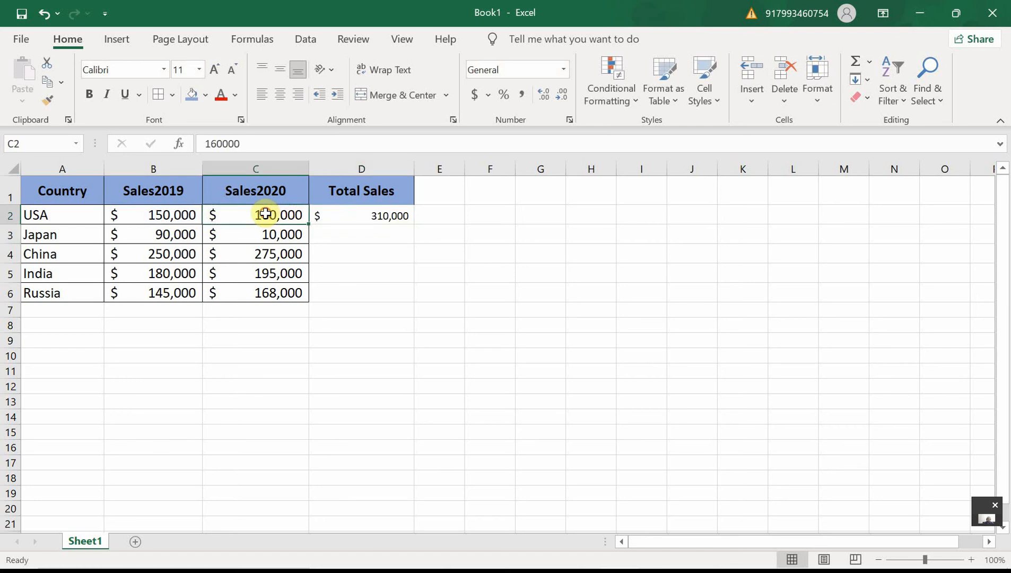
{"action": "left_click", "coordinate": [47, 108]}
{"action": "left_click_drag", "start_coordinate": [376, 214], "coordinate": [376, 292]}
{"action": "left_click", "coordinate": [374, 366]}
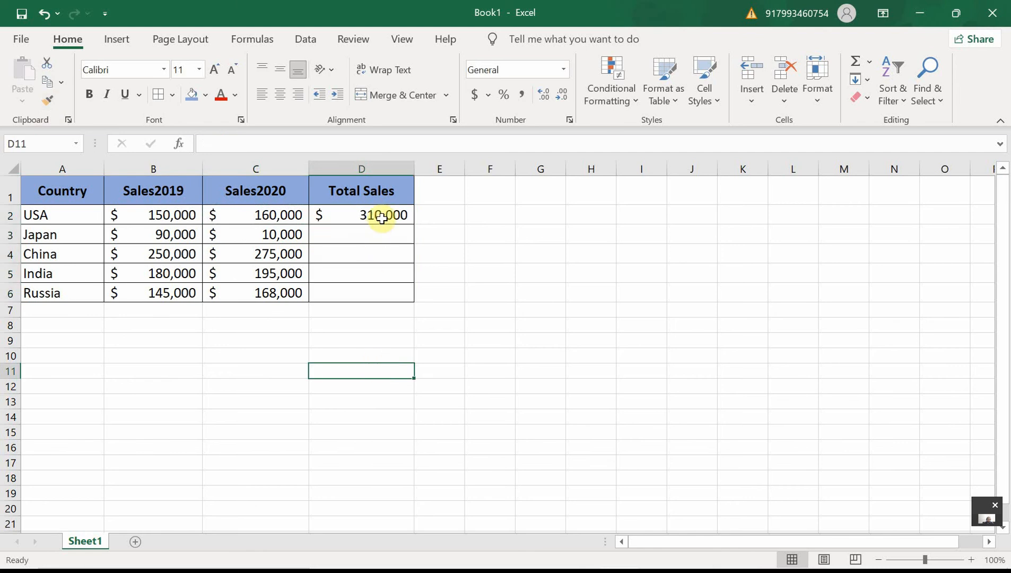
- Examine the formula behind the total in D2 and the stored value in C2, discarding any accidental formula edit
{"action": "left_click", "coordinate": [350, 217]}
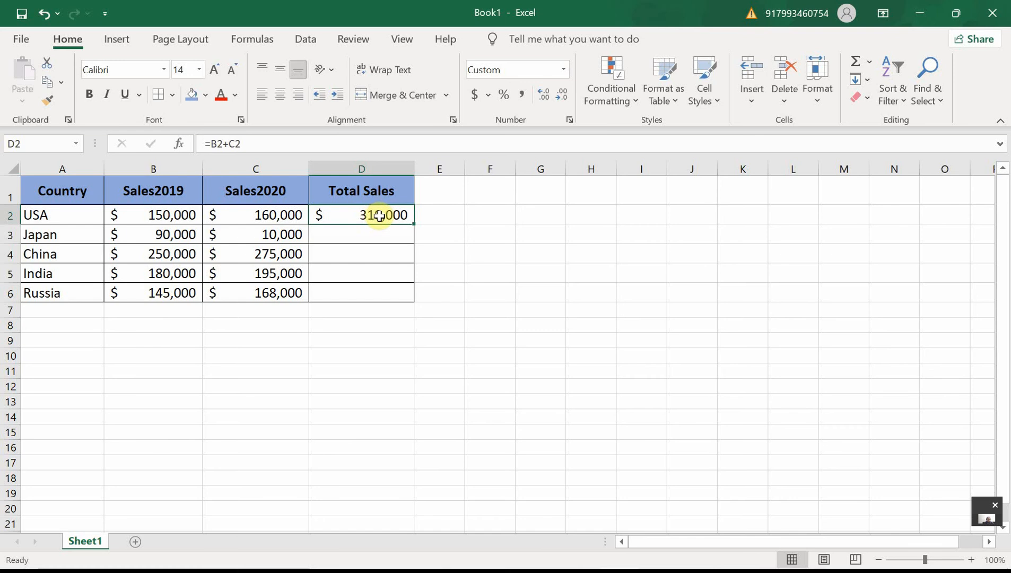
{"action": "left_click_drag", "start_coordinate": [206, 146], "coordinate": [260, 150]}
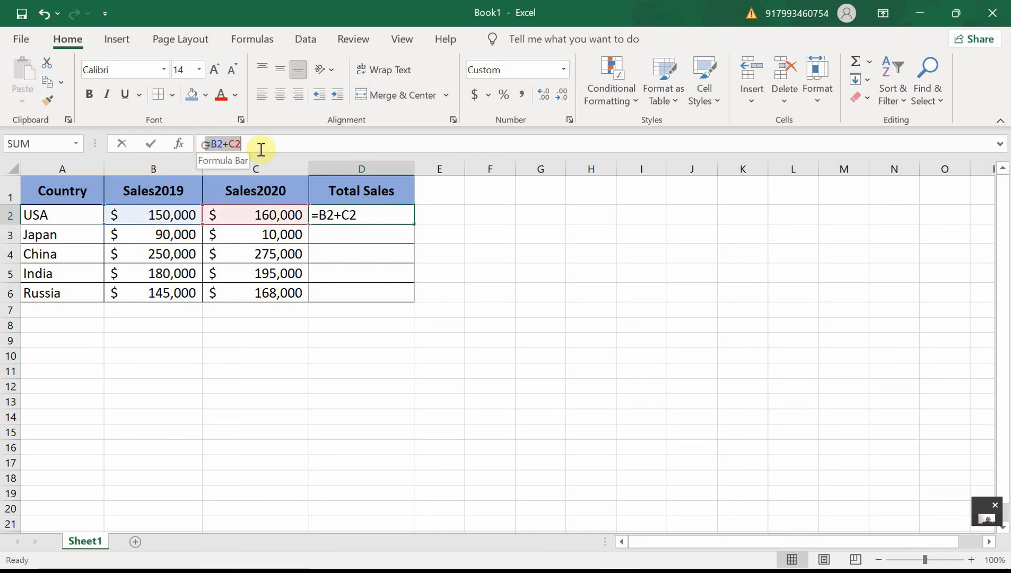
{"action": "left_click", "coordinate": [410, 403]}
{"action": "left_click", "coordinate": [280, 216]}
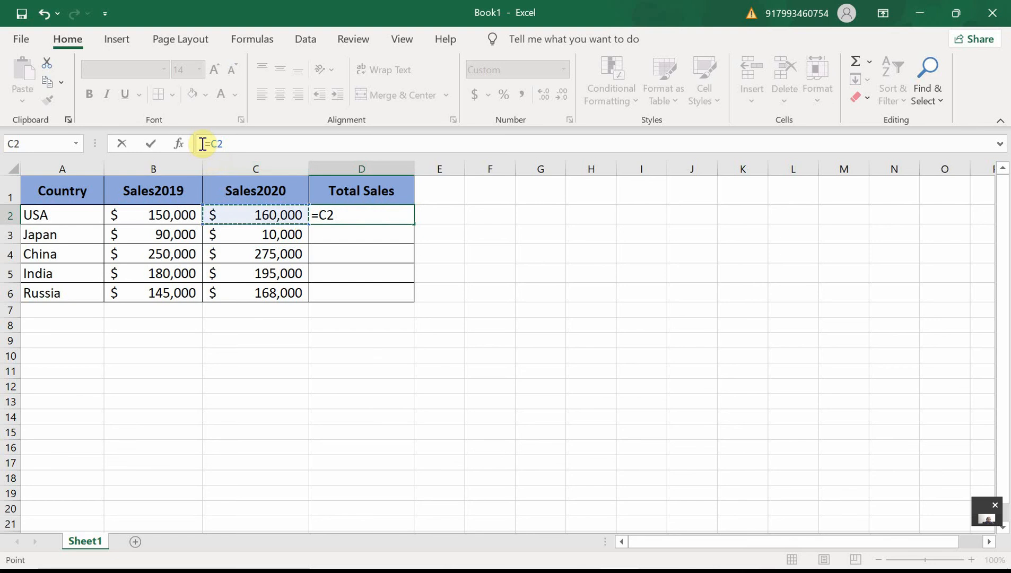
{"action": "key", "text": "Escape"}
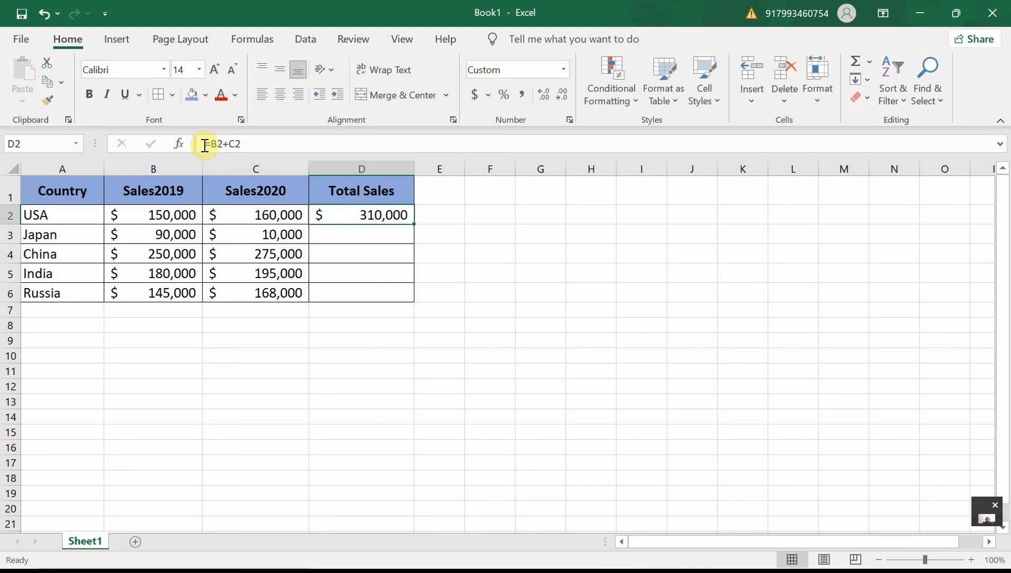
{"action": "left_click", "coordinate": [267, 216]}
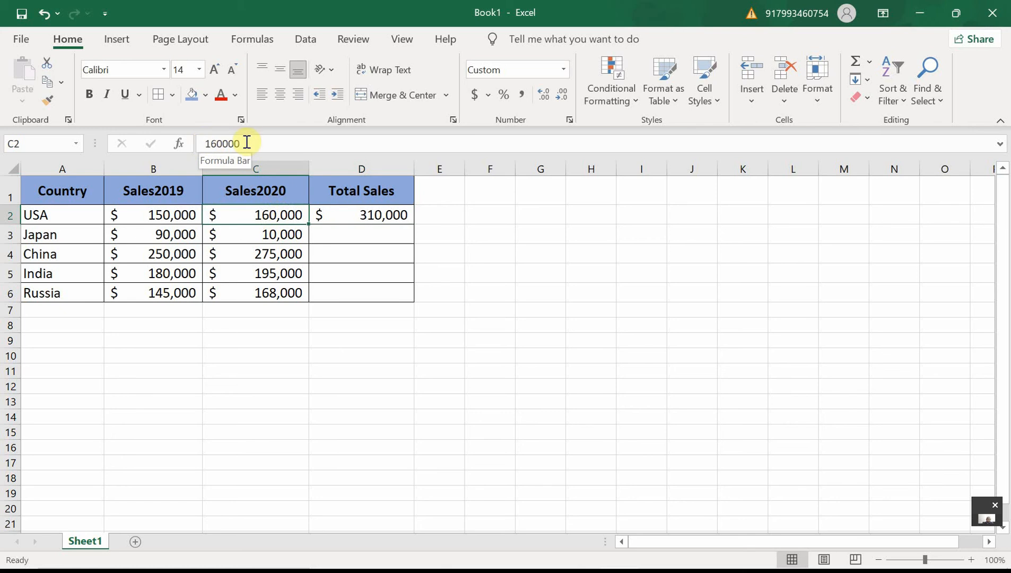
- Inspect the cell references used by the USA total formula in D2 without changing it
{"action": "left_click", "coordinate": [342, 217]}
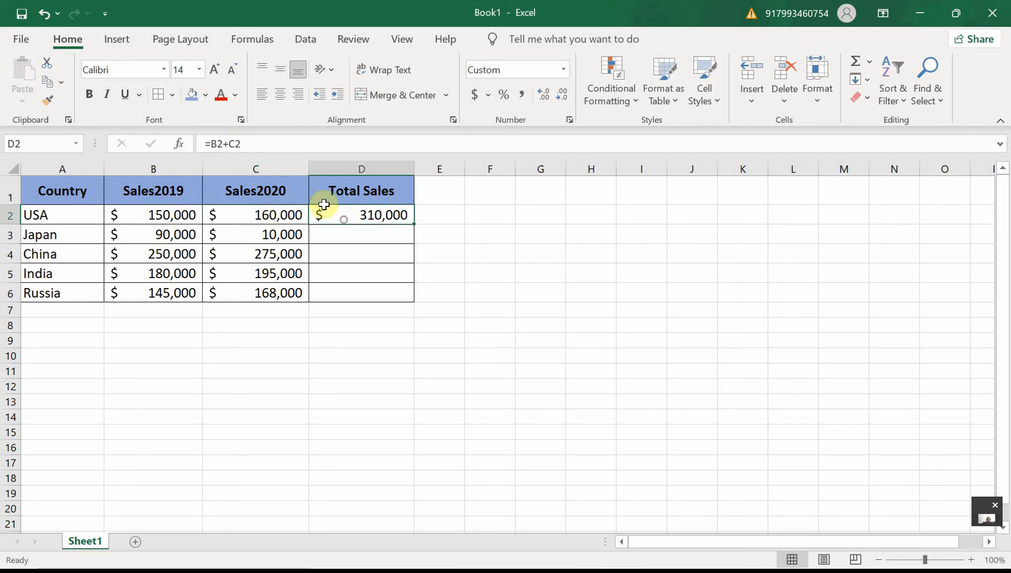
{"action": "left_click", "coordinate": [271, 140]}
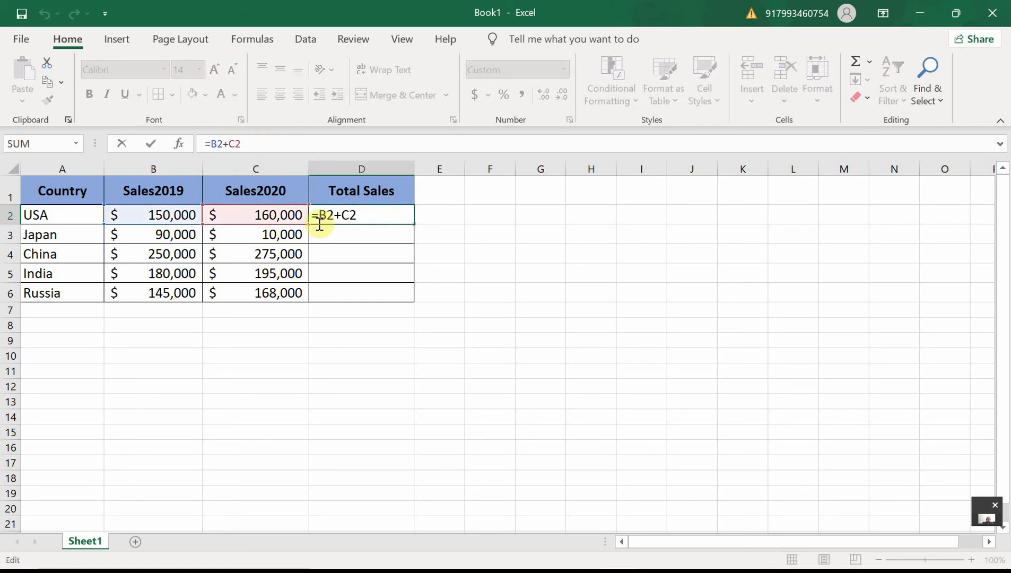
{"action": "key", "text": "ctrl+Return"}
{"action": "left_click", "coordinate": [376, 344]}
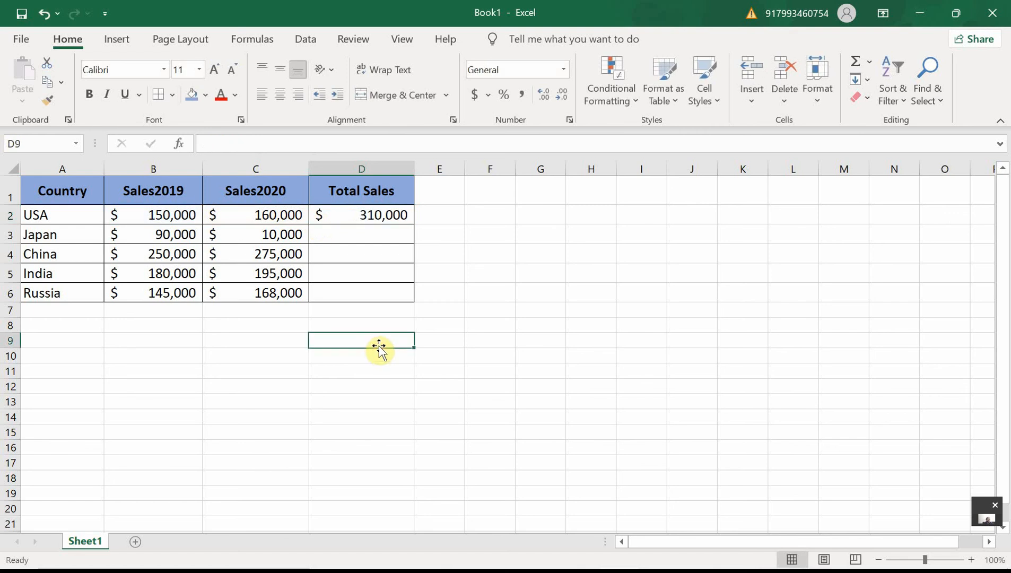
- Set the USA Sales2020 figure in C2 to 170000 and check the total in D2
{"action": "left_click", "coordinate": [232, 212]}
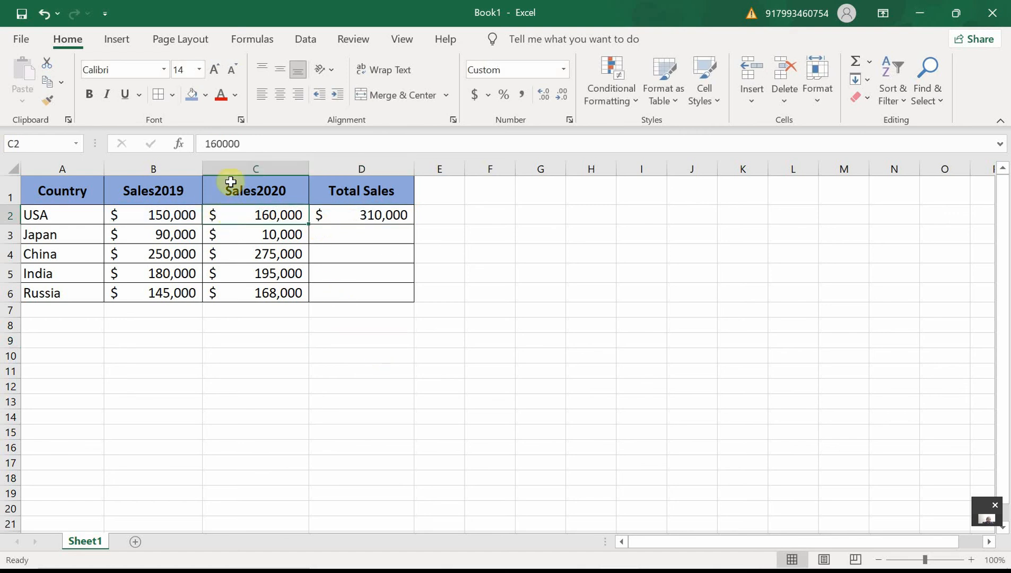
{"action": "left_click", "coordinate": [215, 145]}
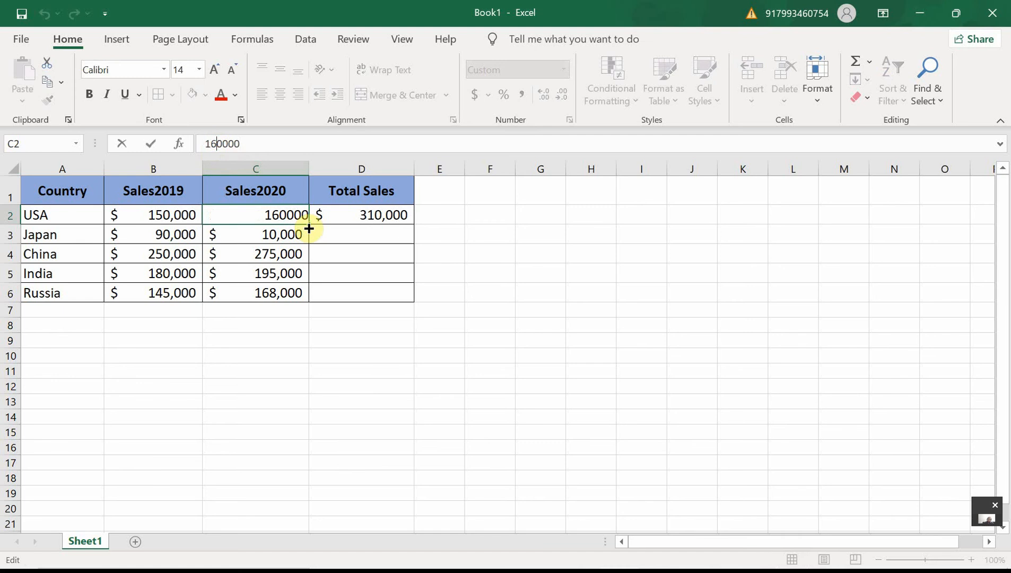
{"action": "key", "text": "BackSpace"}
{"action": "type", "text": "7"}
{"action": "key", "text": "Return"}
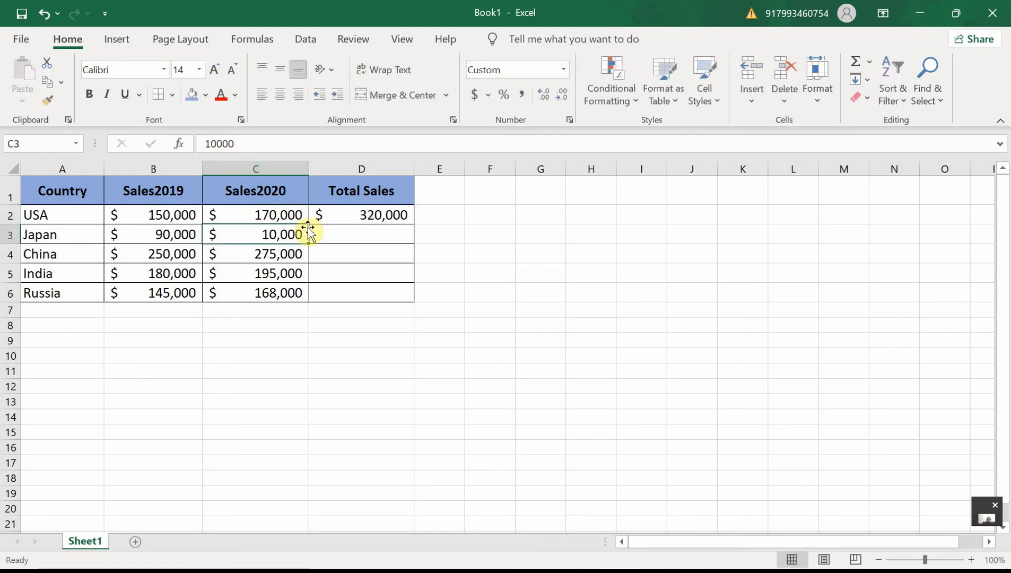
{"action": "left_click", "coordinate": [388, 216]}
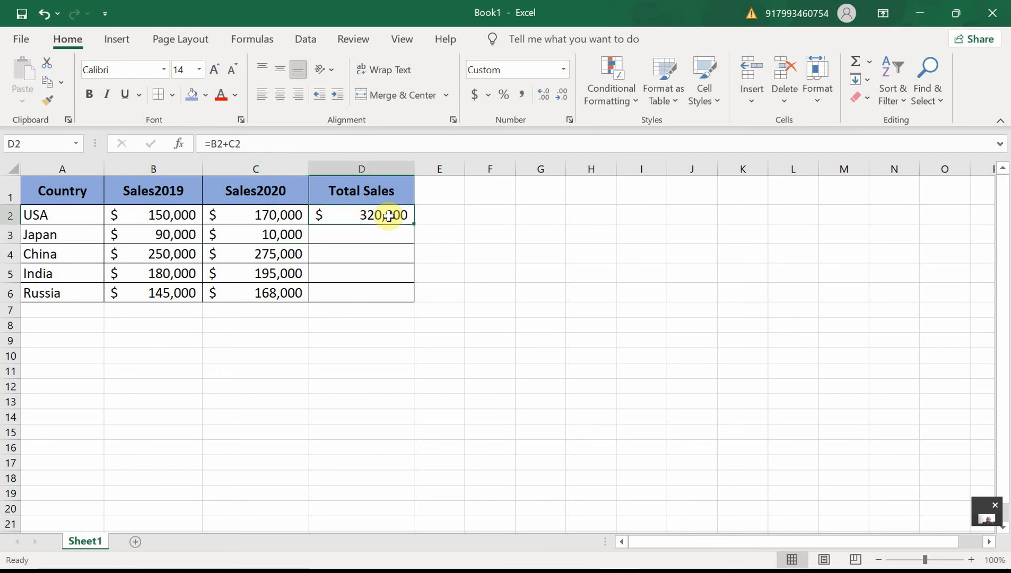
- Fill the total formula from D2 down through D6 to cover the remaining countries
{"action": "left_click", "coordinate": [162, 214]}
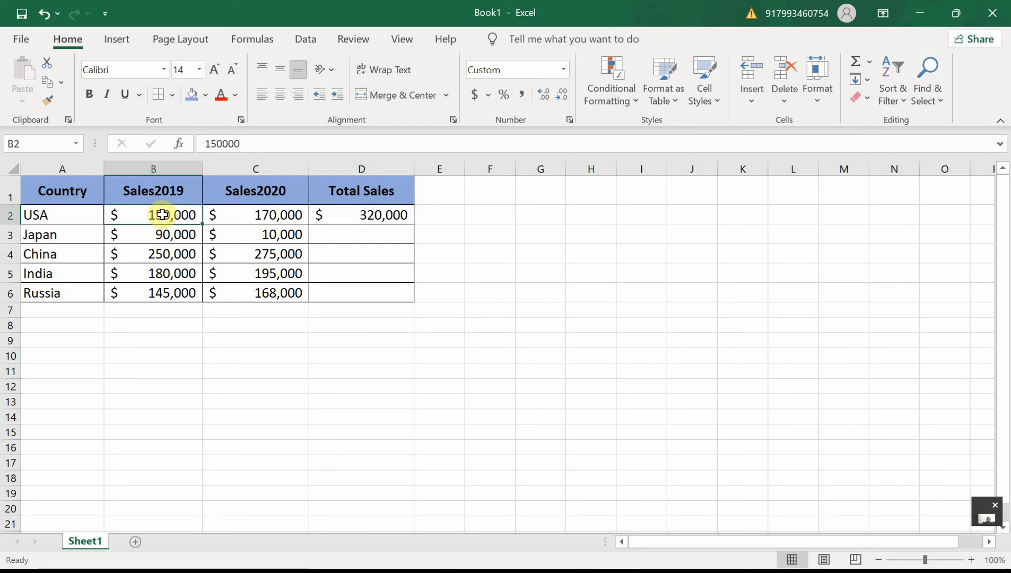
{"action": "left_click", "coordinate": [243, 214]}
{"action": "left_click", "coordinate": [398, 214]}
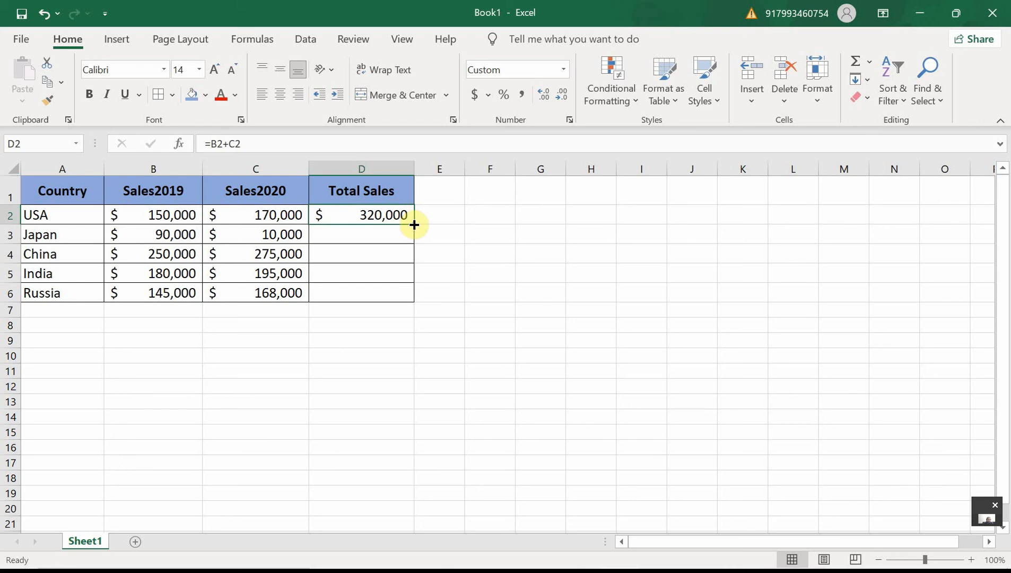
{"action": "left_click_drag", "start_coordinate": [414, 224], "coordinate": [416, 301]}
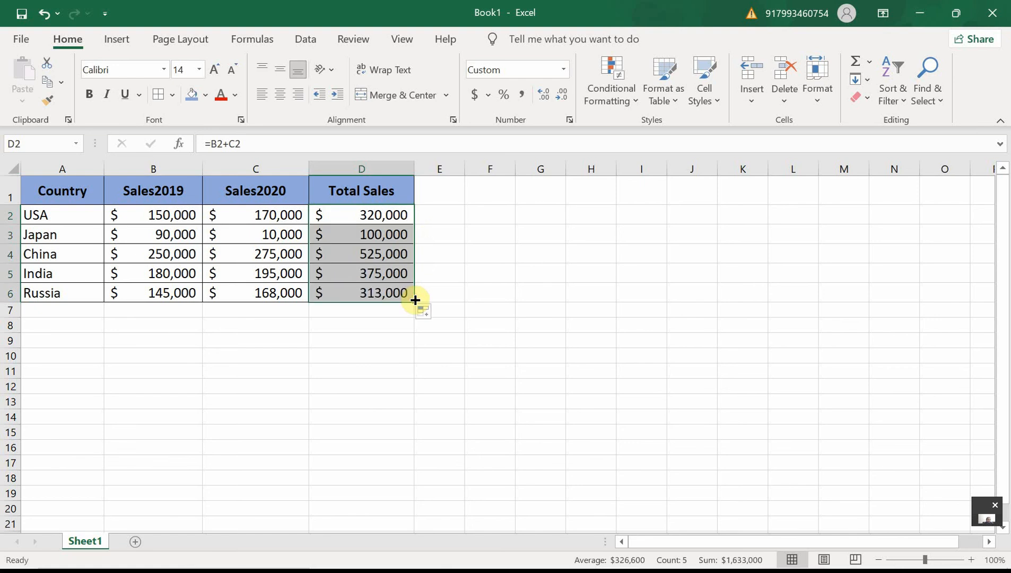
- Compare the filled formulas in D2, D3 and D6, and undo the fill
{"action": "left_click", "coordinate": [384, 214]}
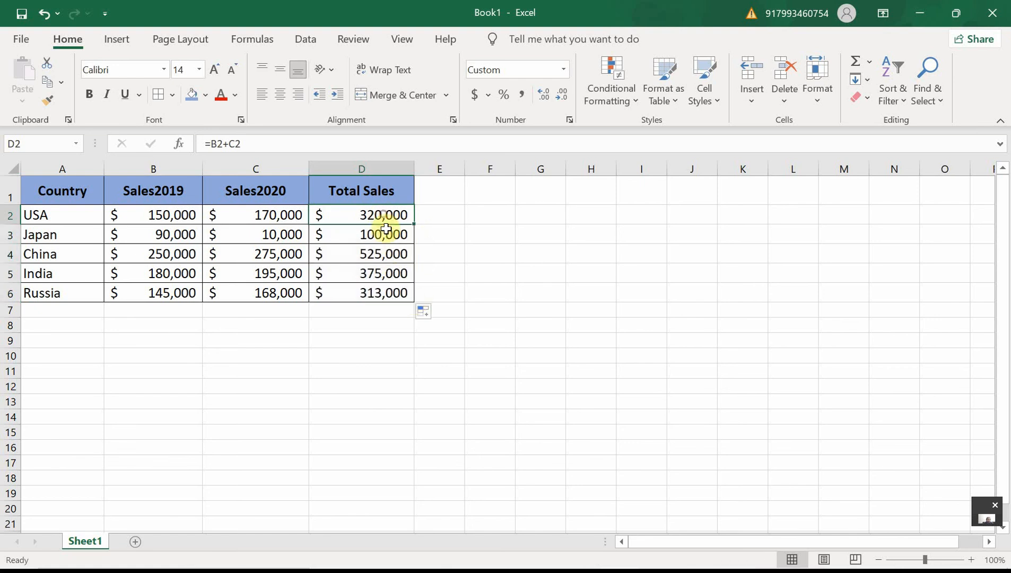
{"action": "left_click", "coordinate": [386, 233]}
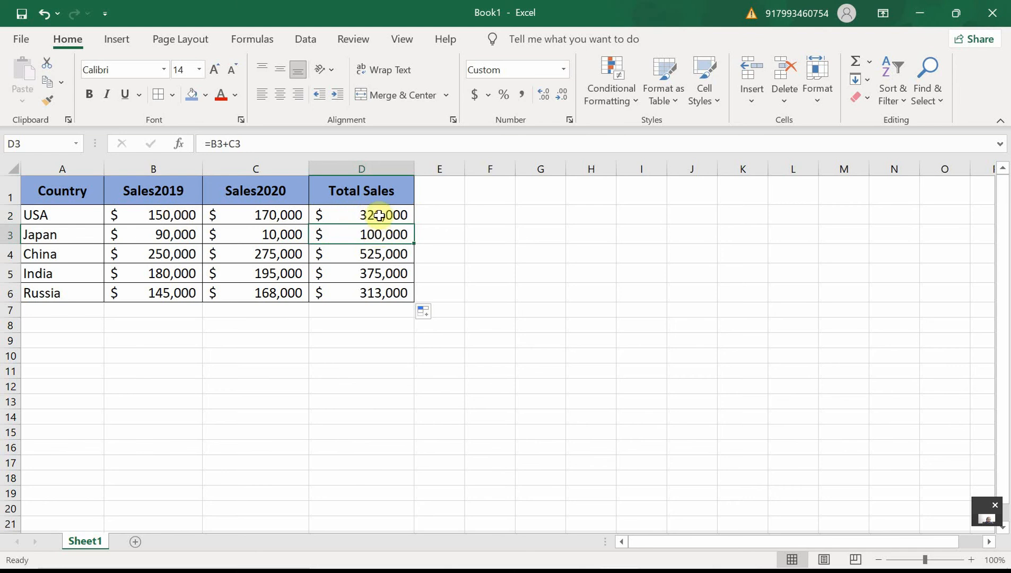
{"action": "left_click", "coordinate": [374, 214]}
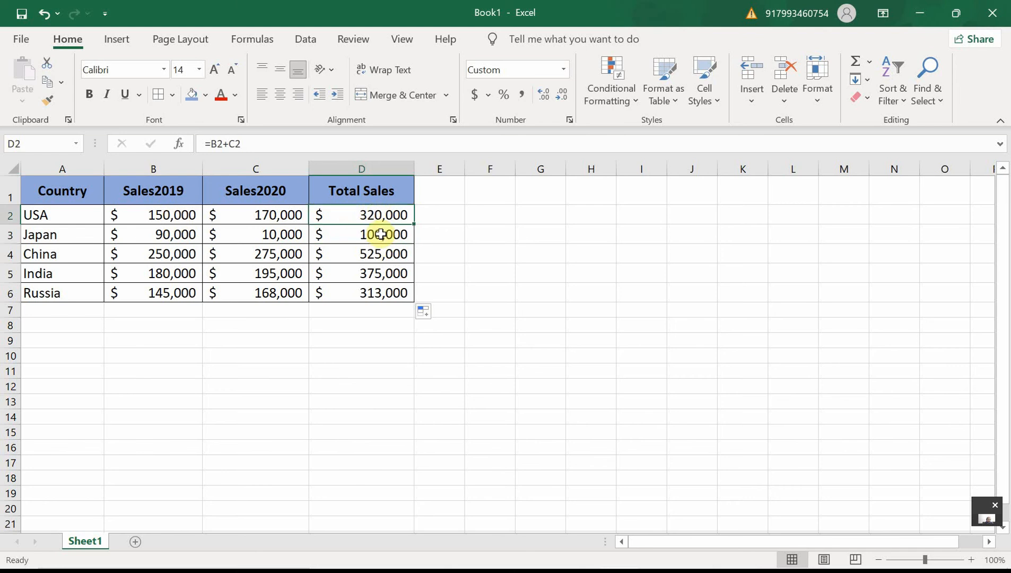
{"action": "left_click", "coordinate": [381, 234]}
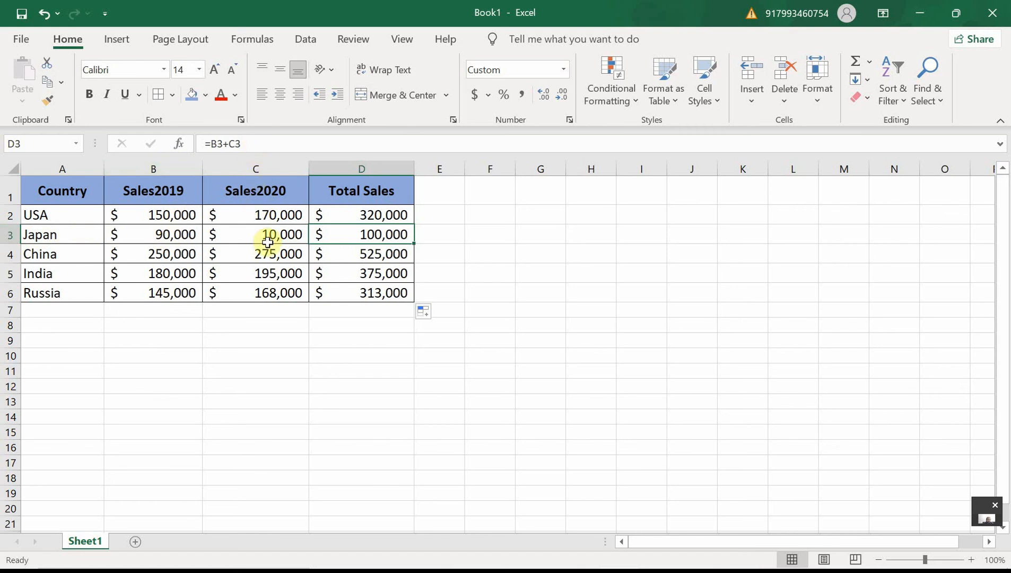
{"action": "left_click", "coordinate": [388, 294]}
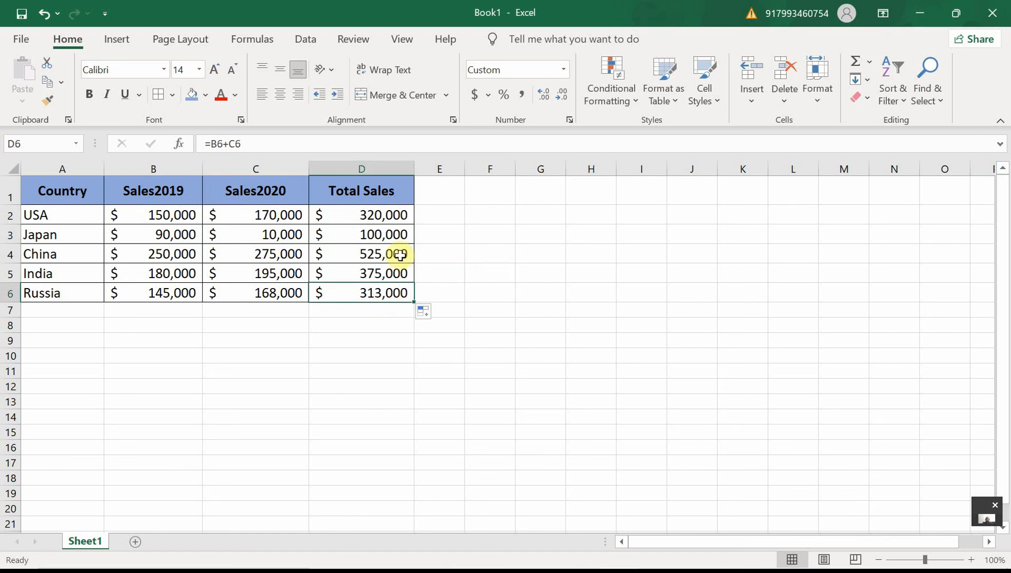
{"action": "key", "text": "ctrl+z"}
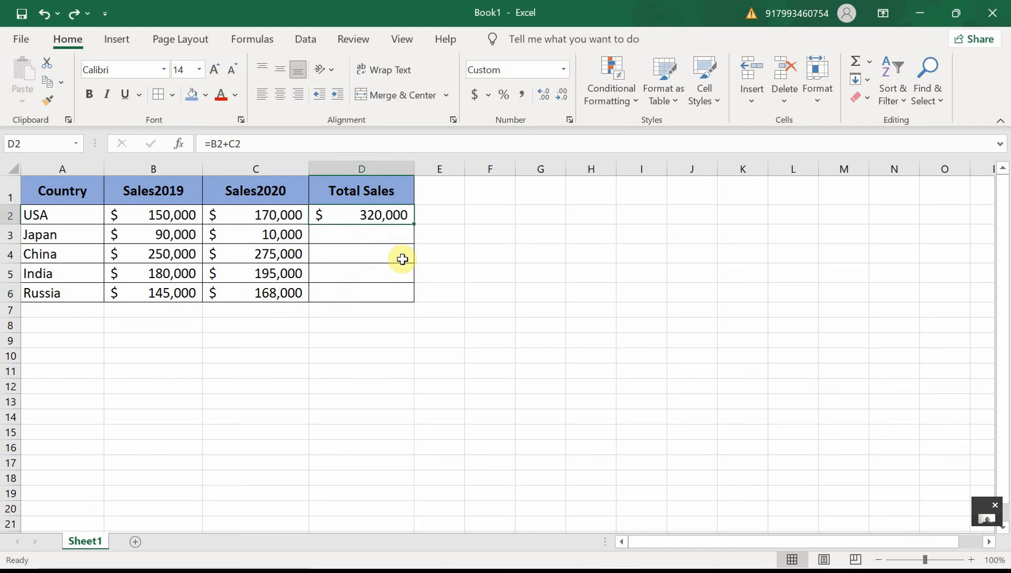
- Copy the total formula in D2 and paste it into D3:D6 for the other countries
{"action": "key", "text": "ctrl+c"}
{"action": "right_click", "coordinate": [405, 215]}
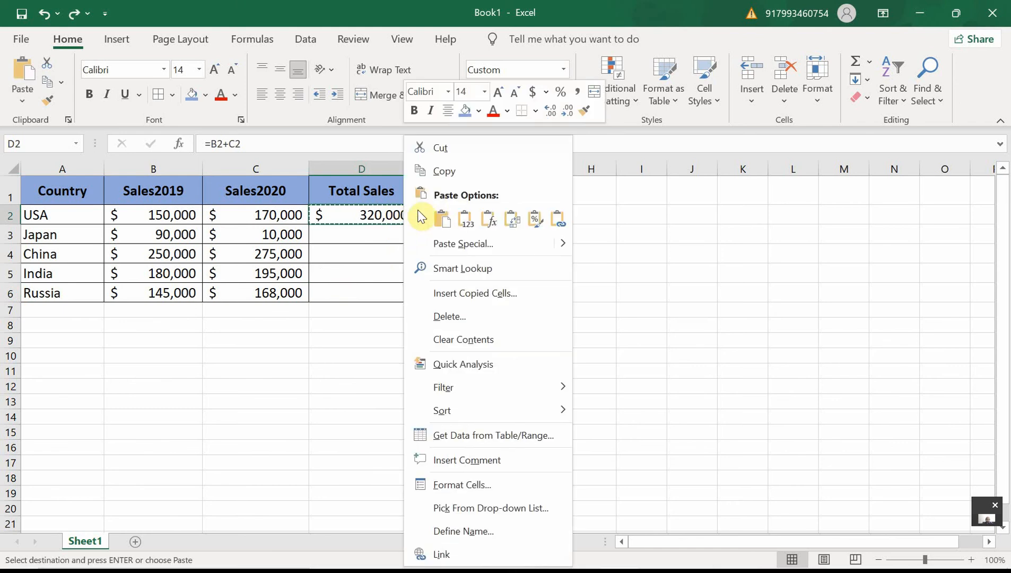
{"action": "left_click", "coordinate": [455, 171]}
{"action": "left_click", "coordinate": [396, 234]}
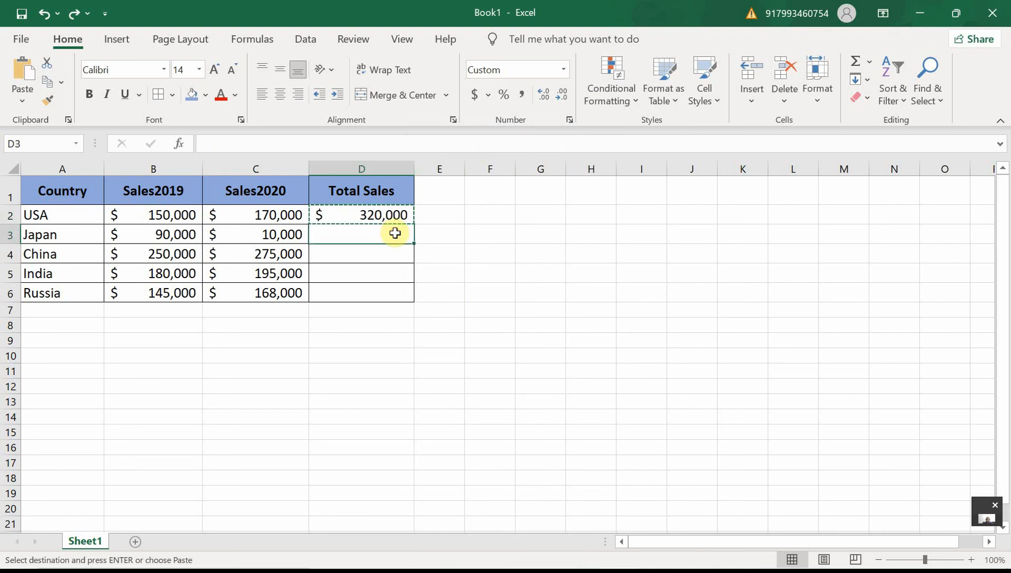
{"action": "left_click_drag", "start_coordinate": [396, 234], "coordinate": [399, 295]}
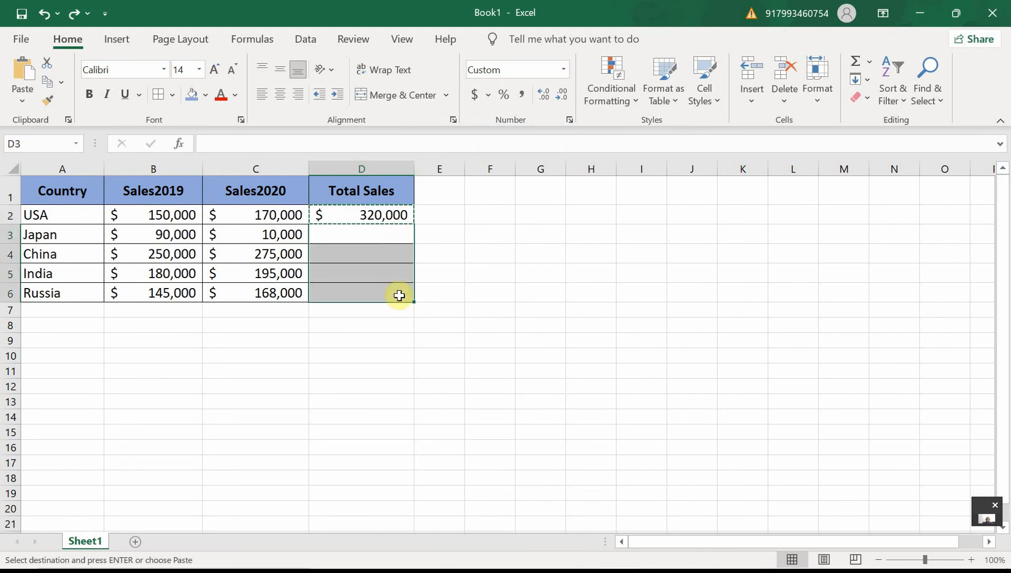
{"action": "right_click", "coordinate": [400, 295]}
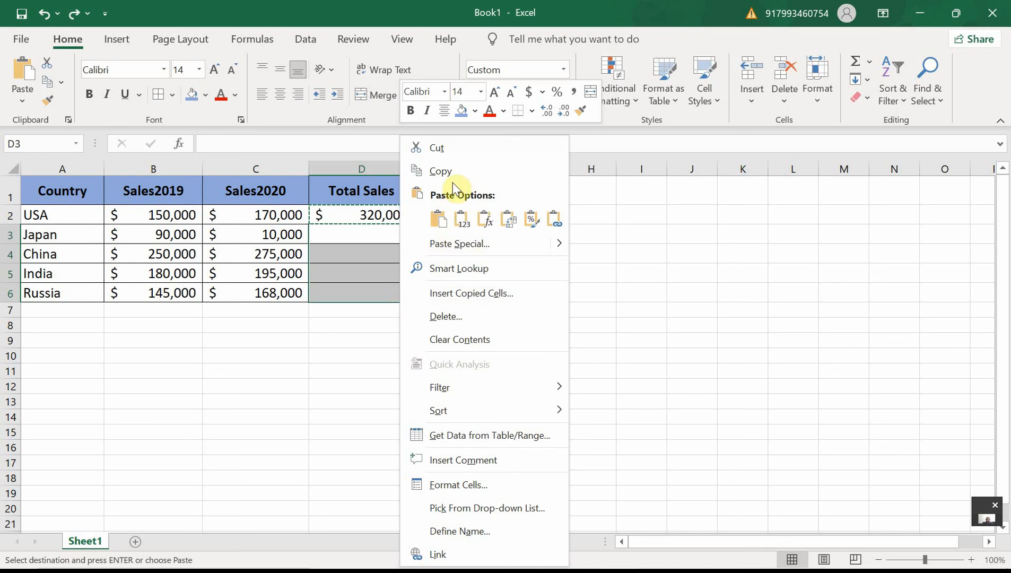
{"action": "left_click", "coordinate": [439, 218]}
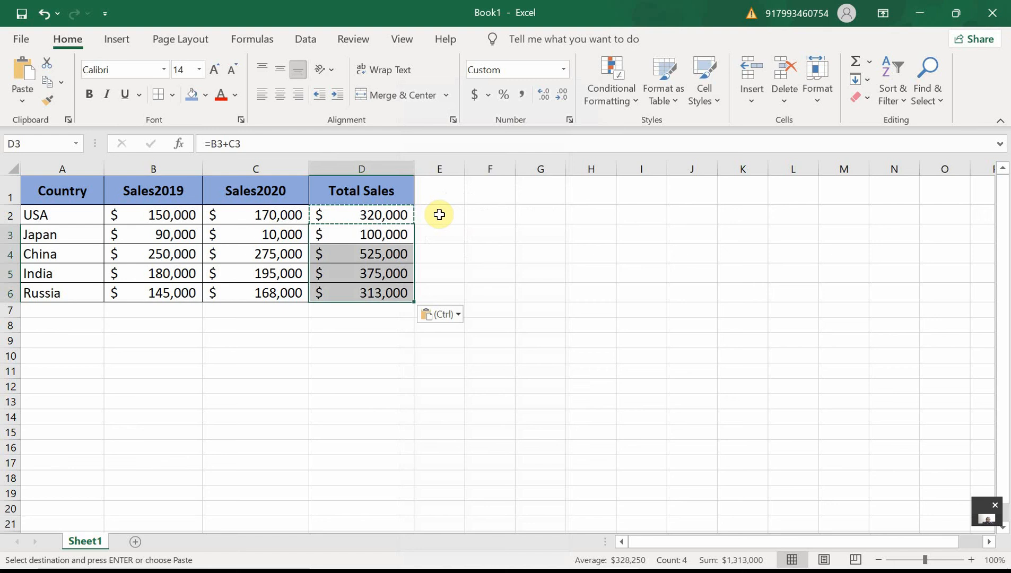
{"action": "left_click", "coordinate": [351, 378]}
{"action": "left_click", "coordinate": [334, 324]}
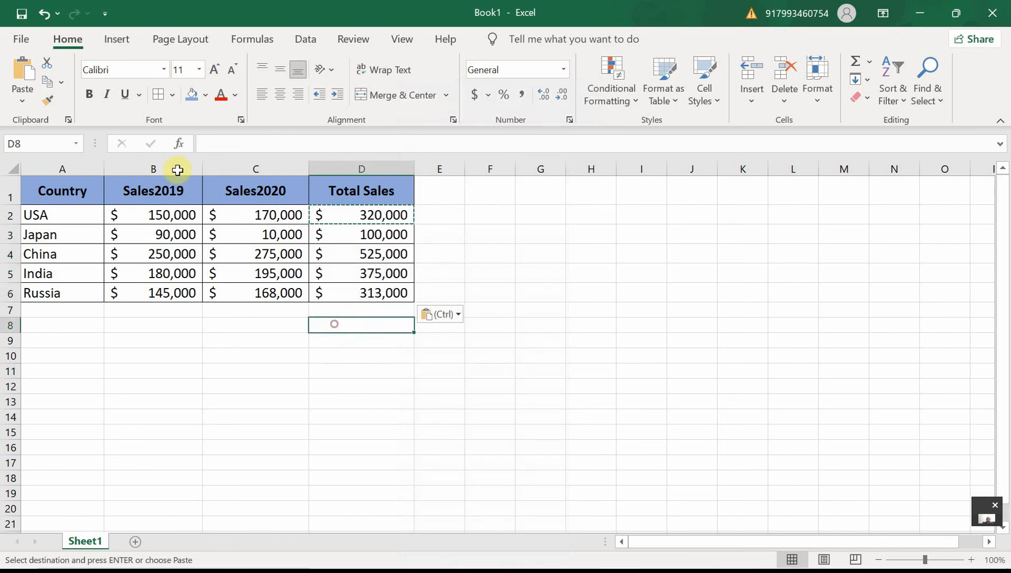
{"action": "key", "text": "ctrl+s"}
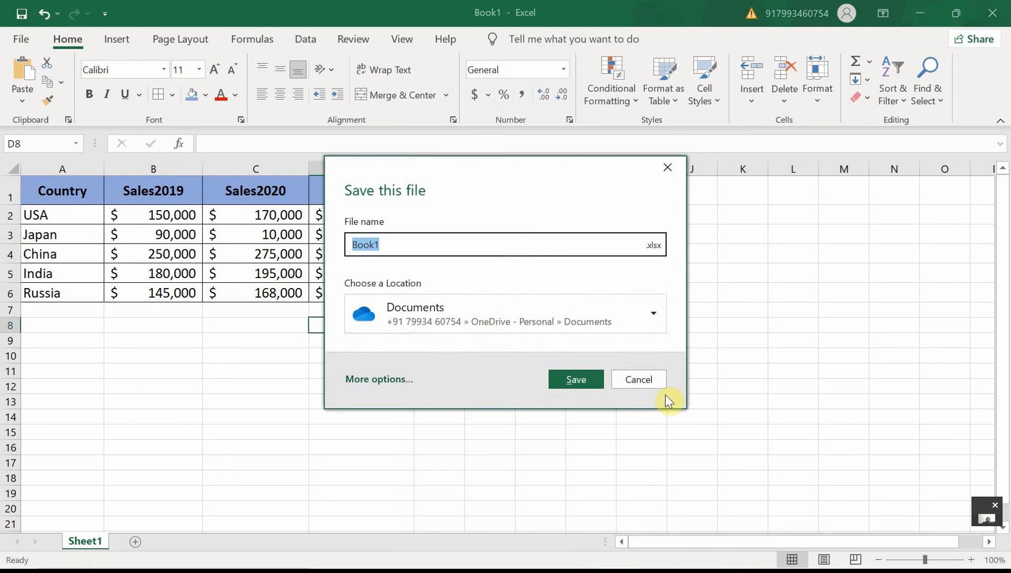
{"action": "left_click", "coordinate": [660, 375]}
{"action": "left_click", "coordinate": [349, 361]}
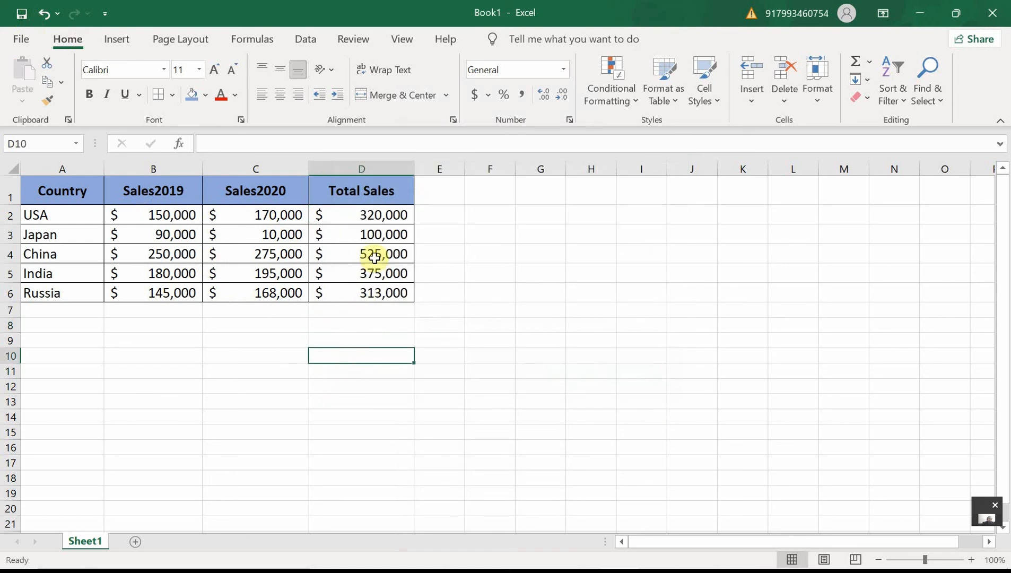
- Examine the formula in D2 and the cells it references, leaving the formula as it is
{"action": "left_click", "coordinate": [376, 214]}
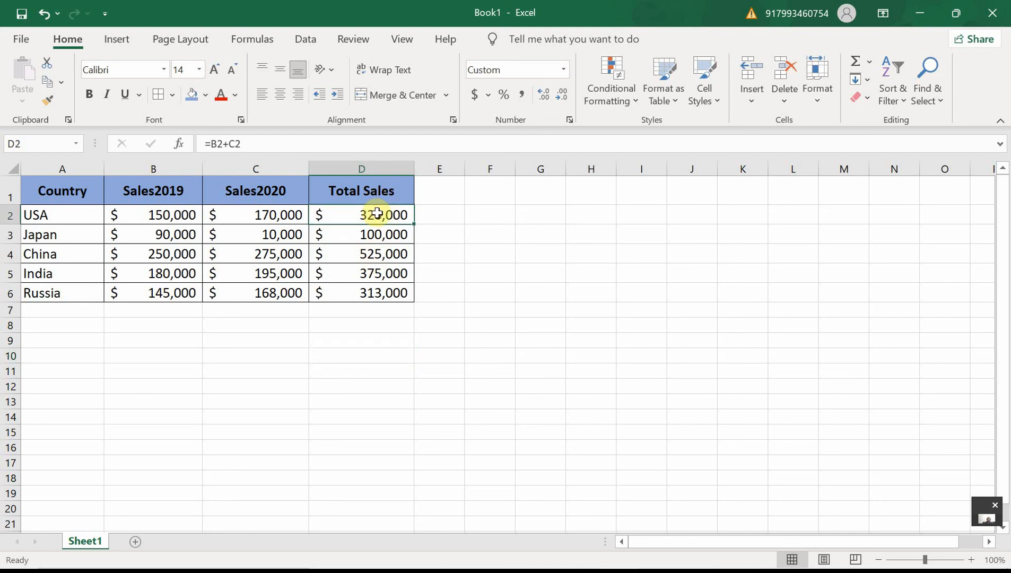
{"action": "left_click", "coordinate": [154, 193]}
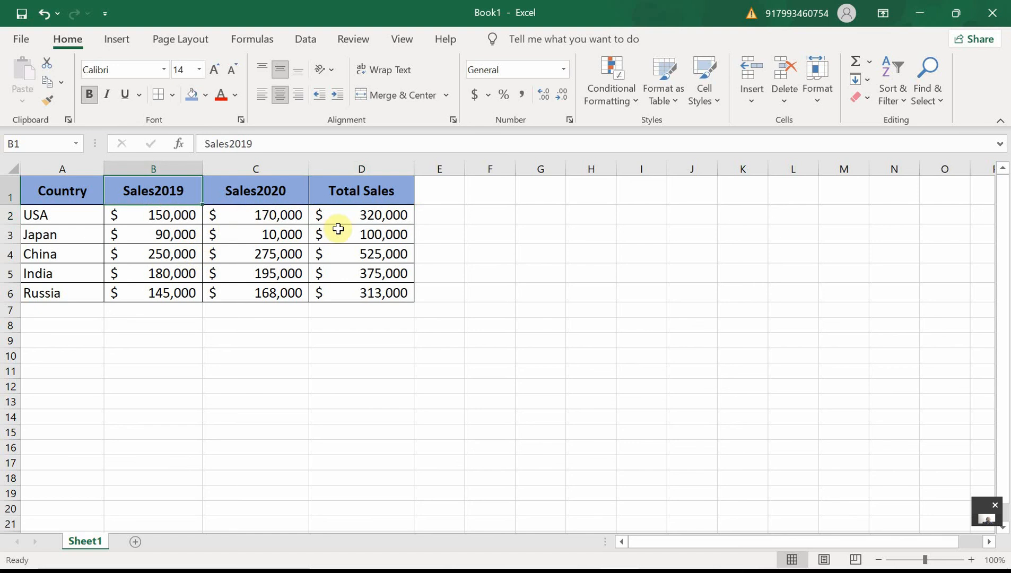
{"action": "left_click", "coordinate": [393, 215]}
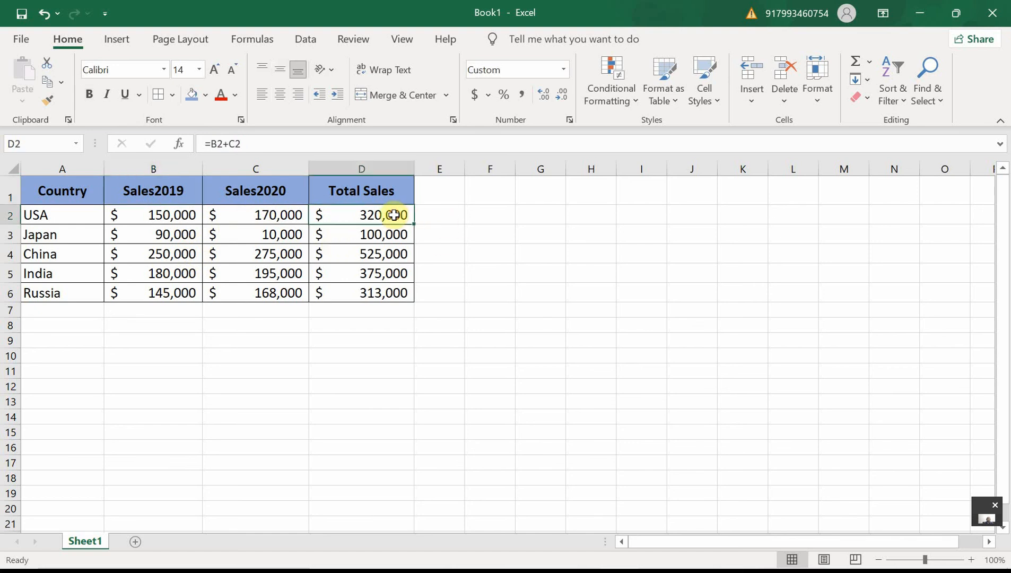
{"action": "left_click", "coordinate": [276, 146]}
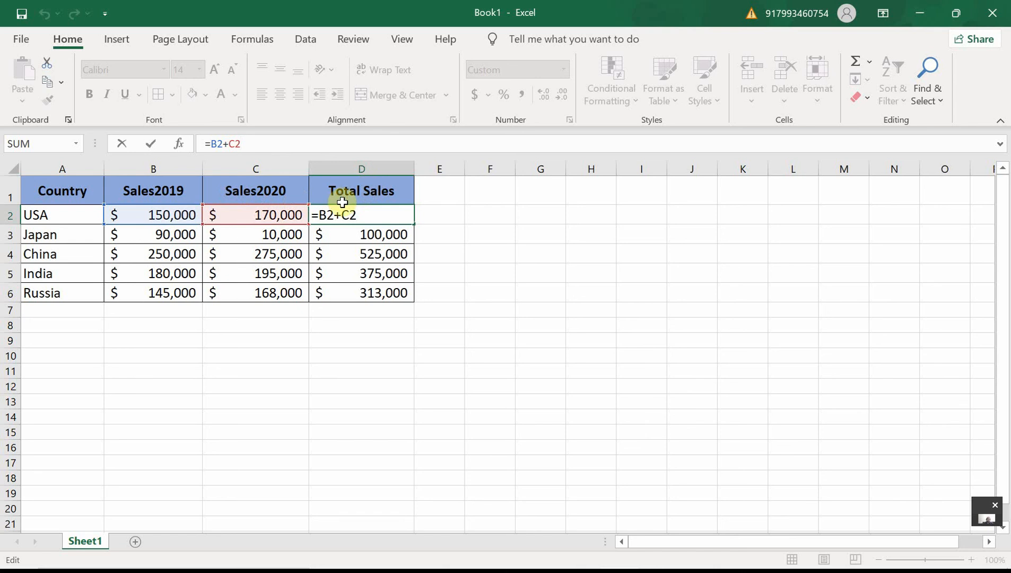
{"action": "key", "text": "ctrl+Return"}
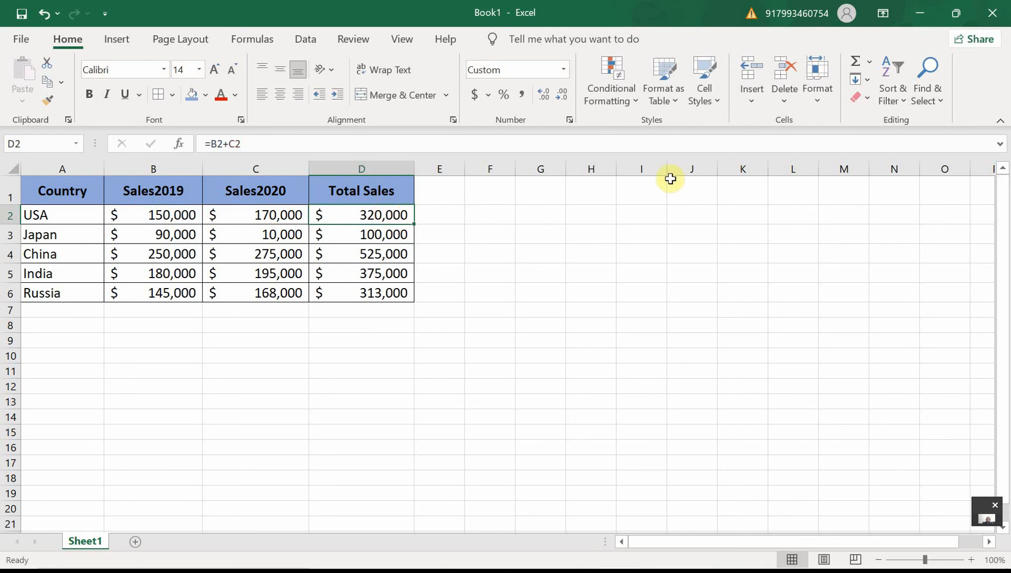
- Clear the Total Sales formulas from D2:D6
{"action": "left_click_drag", "start_coordinate": [368, 215], "coordinate": [378, 295]}
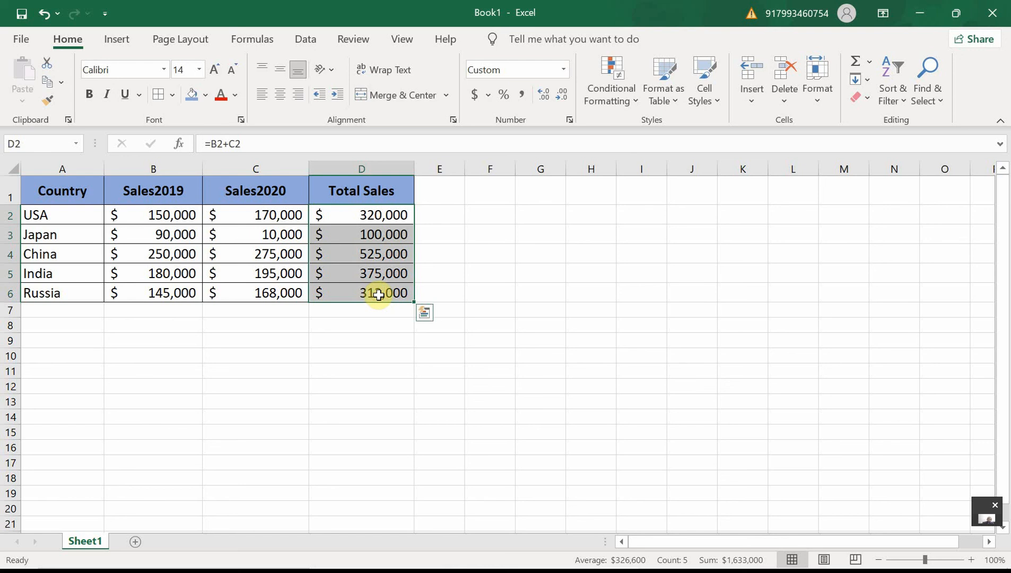
{"action": "key", "text": "Delete"}
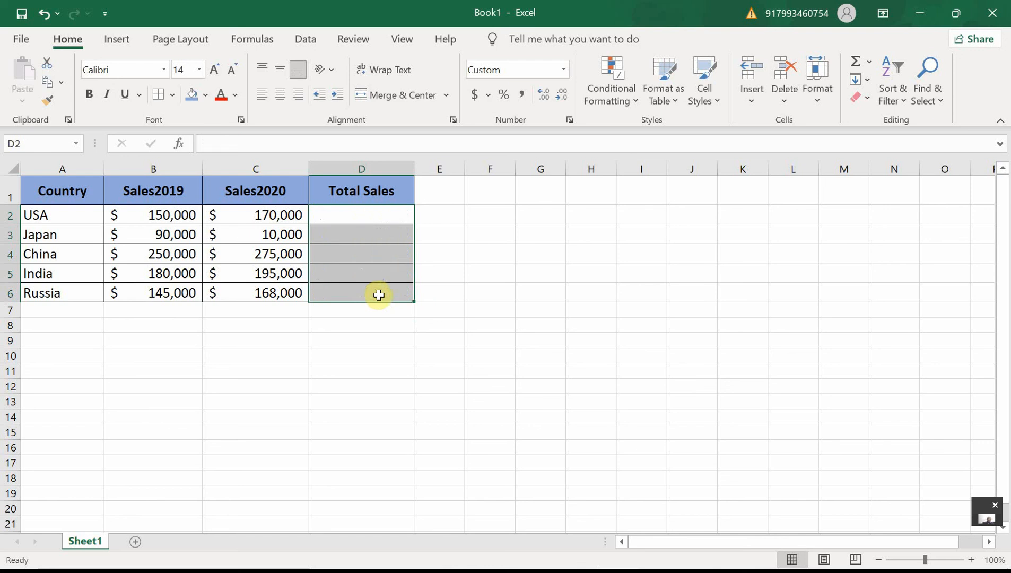
{"action": "left_click", "coordinate": [347, 215]}
{"action": "left_click_drag", "start_coordinate": [348, 215], "coordinate": [359, 293]}
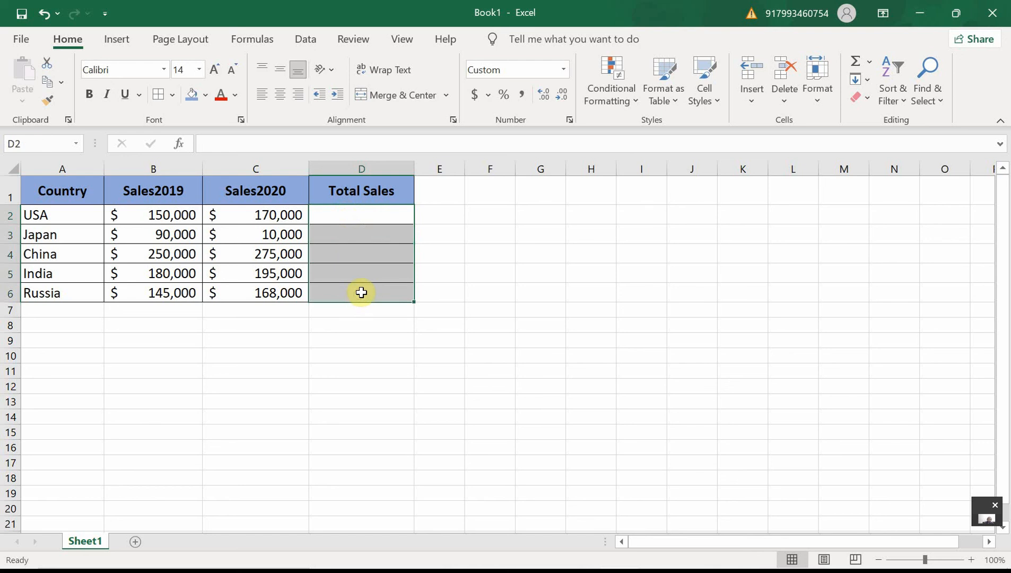
{"action": "left_click", "coordinate": [351, 212]}
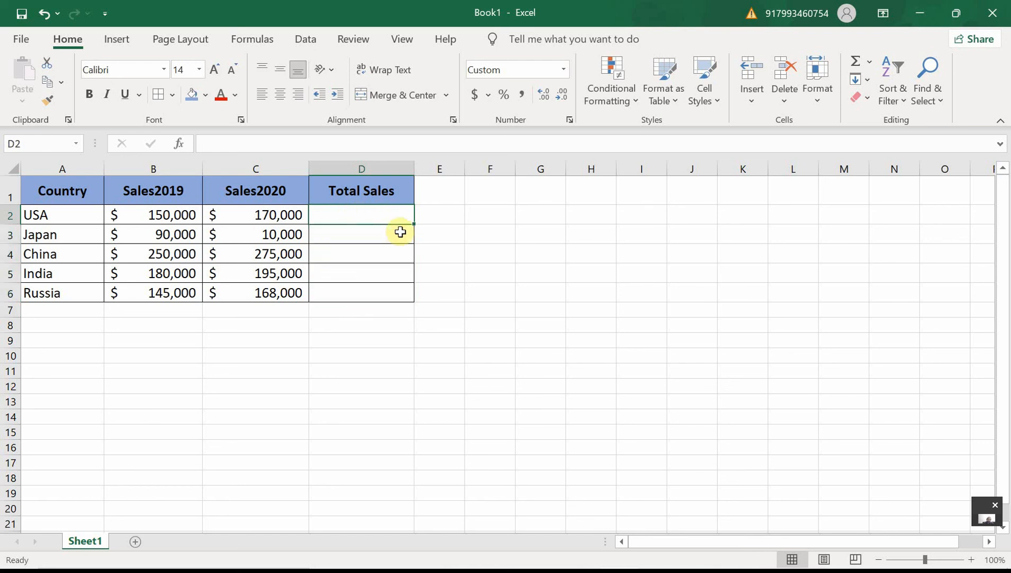
{"action": "left_click_drag", "start_coordinate": [393, 220], "coordinate": [393, 286]}
{"action": "right_click", "coordinate": [391, 220]}
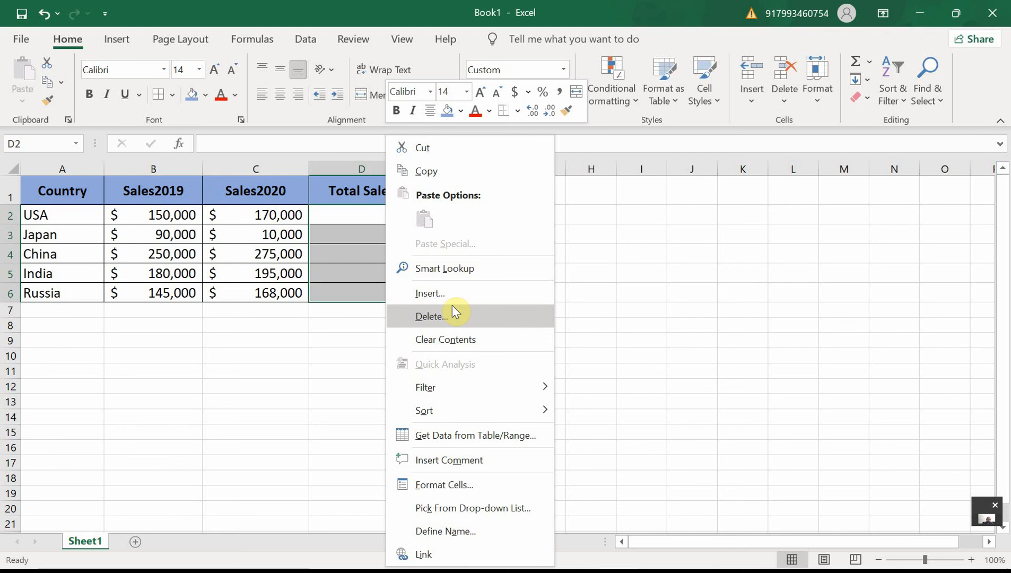
{"action": "left_click", "coordinate": [306, 367]}
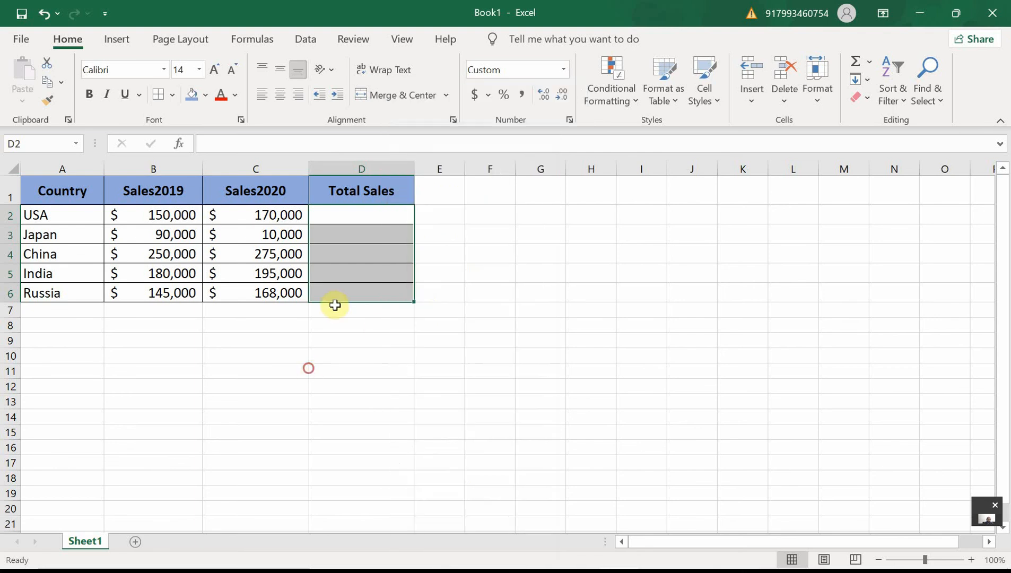
- Total the USA's sales in D2 with AutoSum over B2:C2 and fill the formula down through D6
{"action": "left_click", "coordinate": [354, 217]}
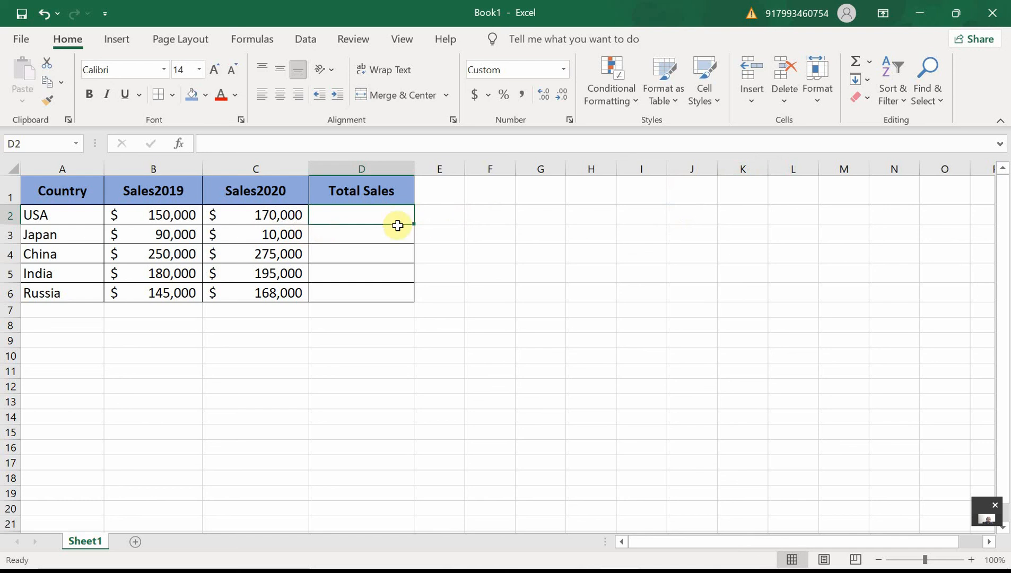
{"action": "left_click", "coordinate": [852, 67]}
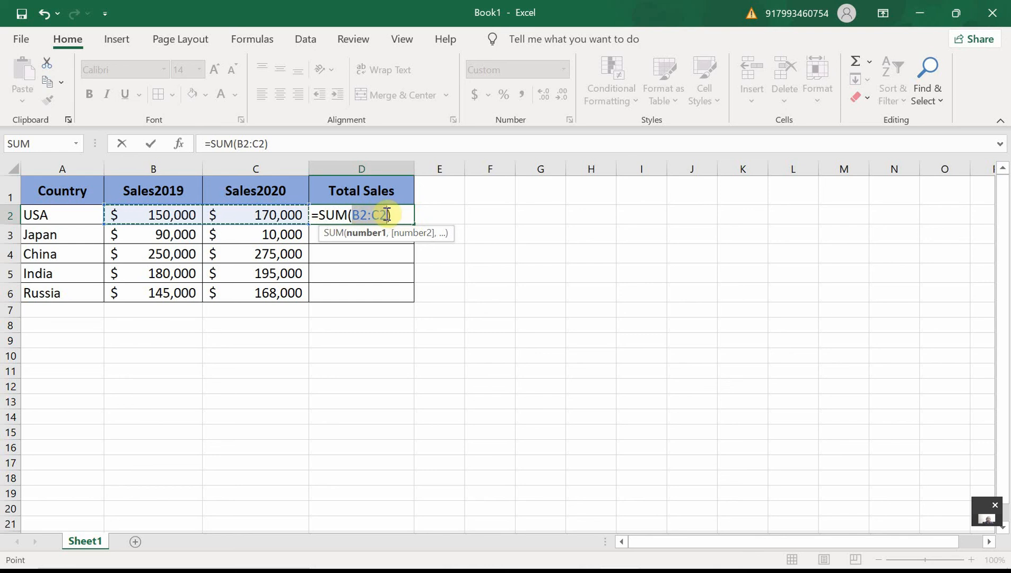
{"action": "key", "text": "Return"}
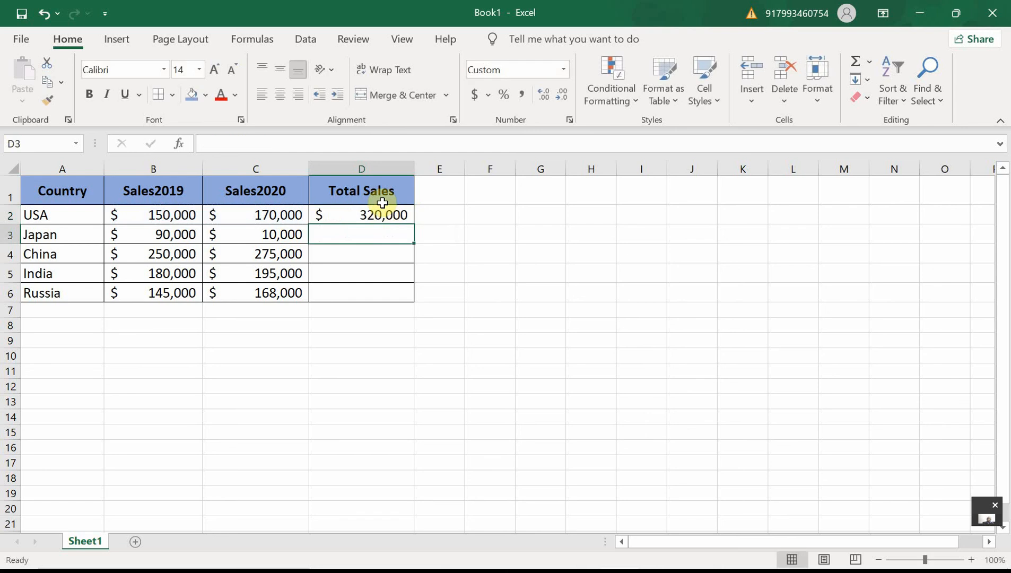
{"action": "left_click", "coordinate": [378, 217]}
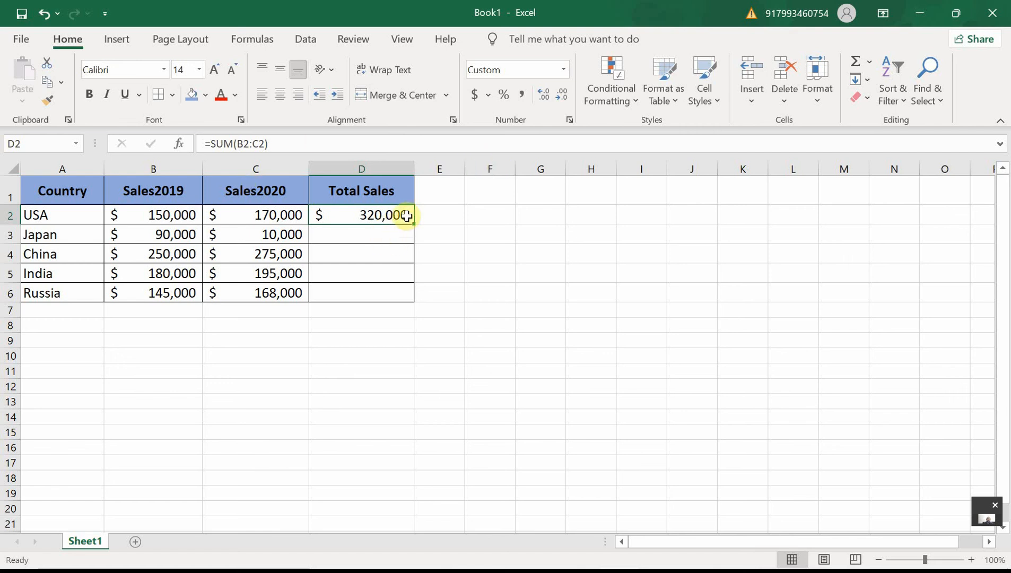
{"action": "left_click_drag", "start_coordinate": [413, 224], "coordinate": [408, 301]}
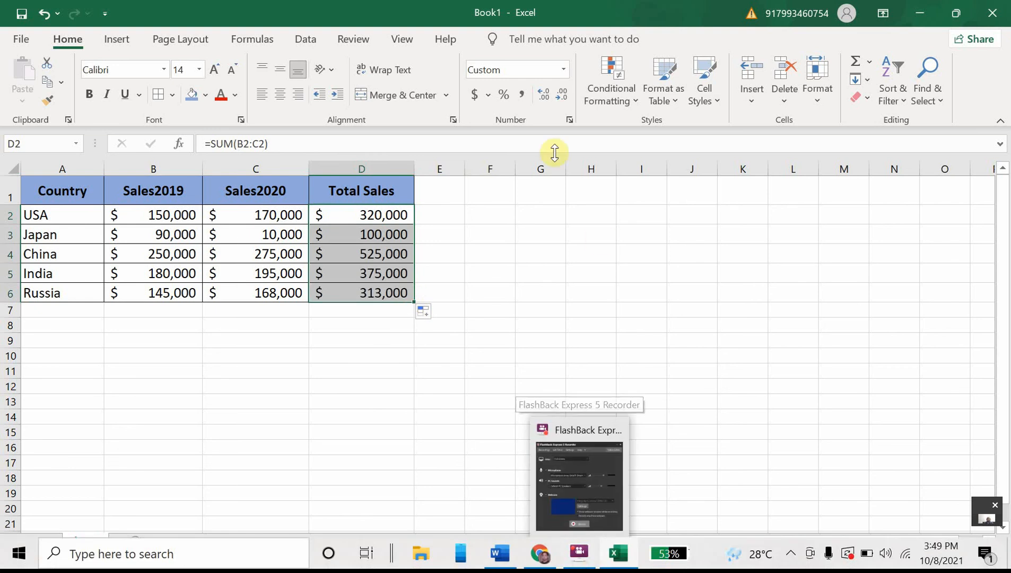
{"action": "left_click", "coordinate": [351, 373]}
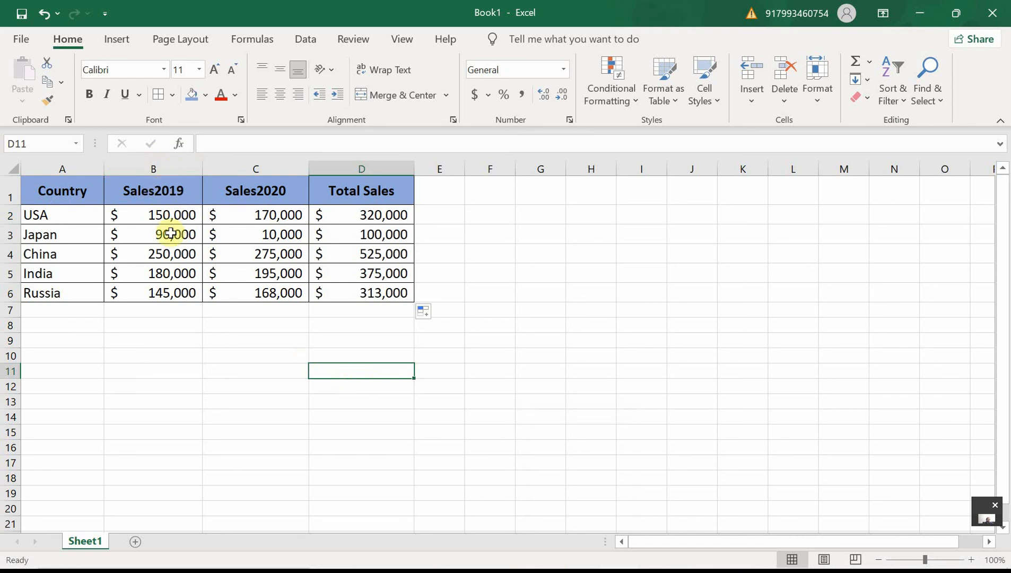
{"action": "left_click", "coordinate": [143, 314]}
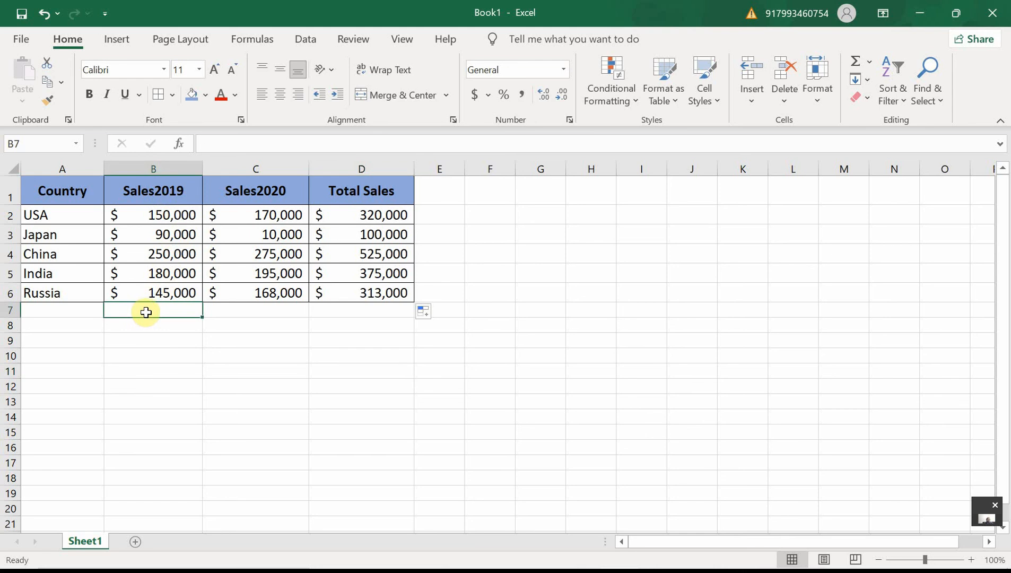
{"action": "left_click", "coordinate": [856, 62]}
{"action": "key", "text": "Escape"}
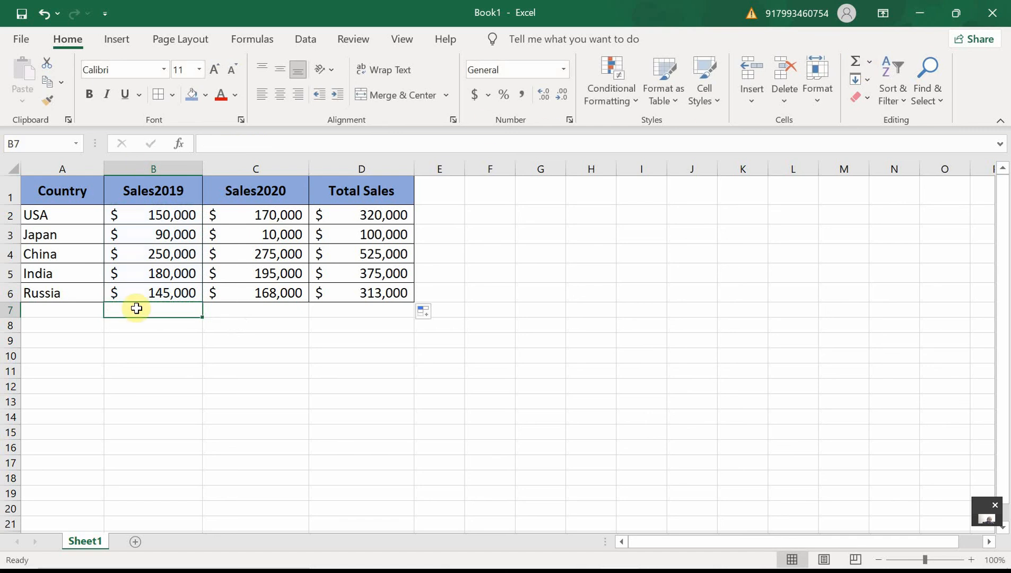
- Start a SUM function in B7 below the Sales2019 column and open its Function Arguments dialog
{"action": "type", "text": "="}
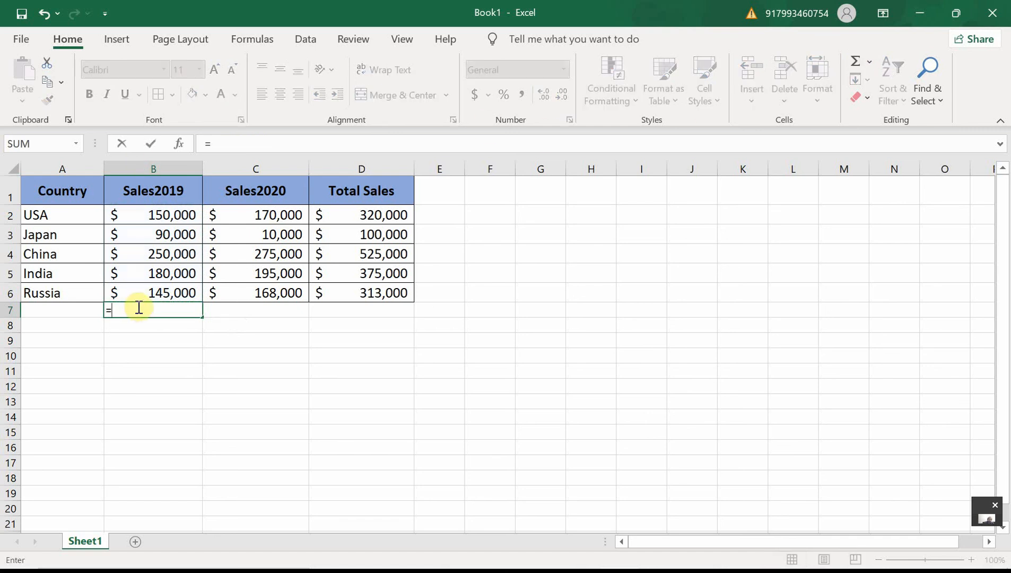
{"action": "type", "text": "s"}
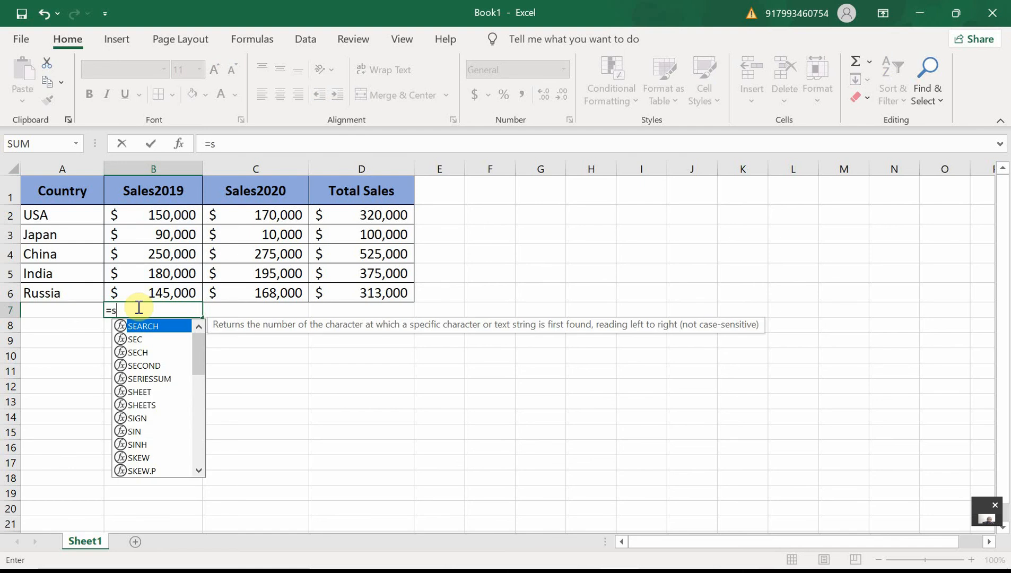
{"action": "type", "text": "um"}
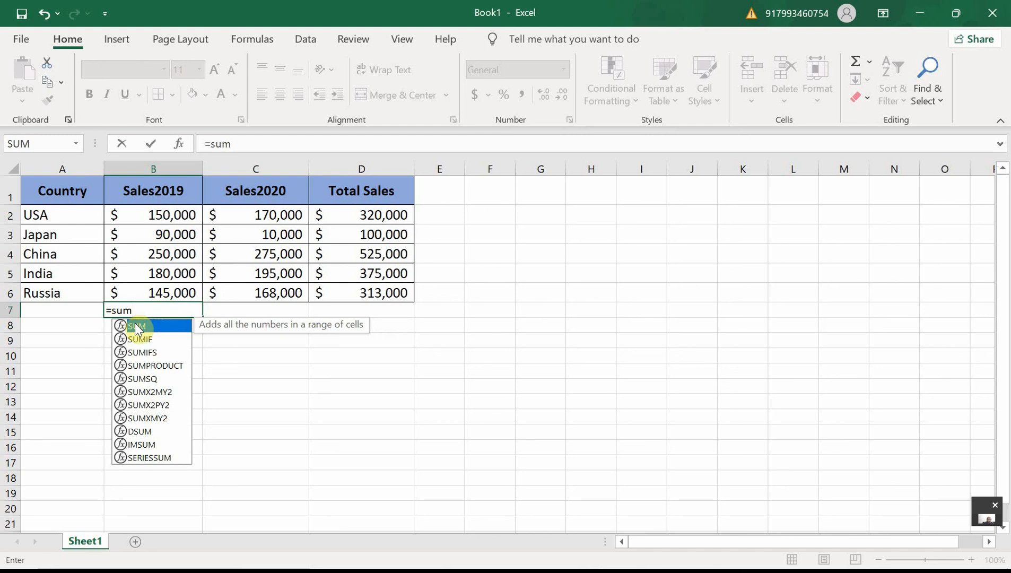
{"action": "double_click", "coordinate": [137, 327]}
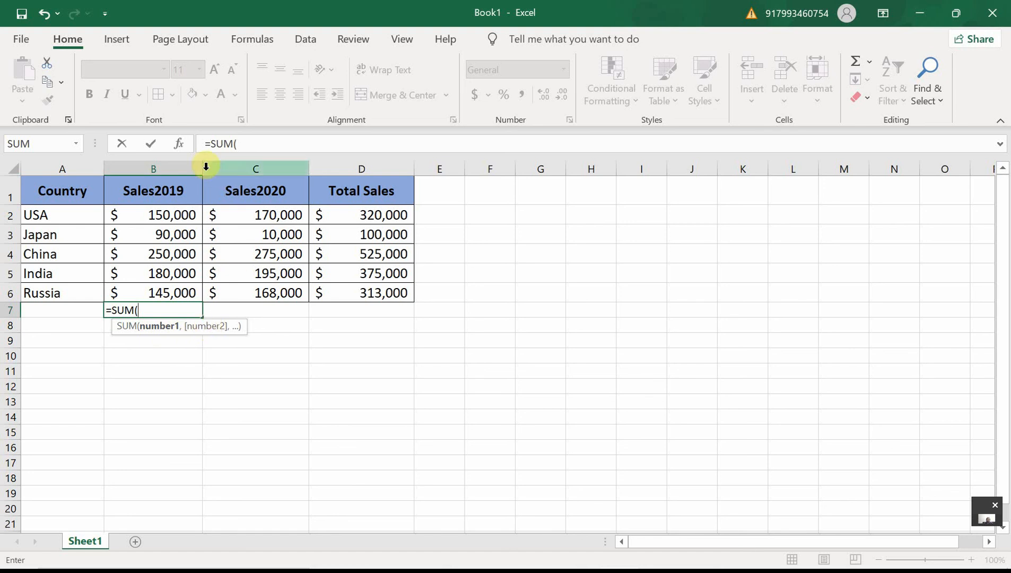
{"action": "left_click", "coordinate": [181, 146]}
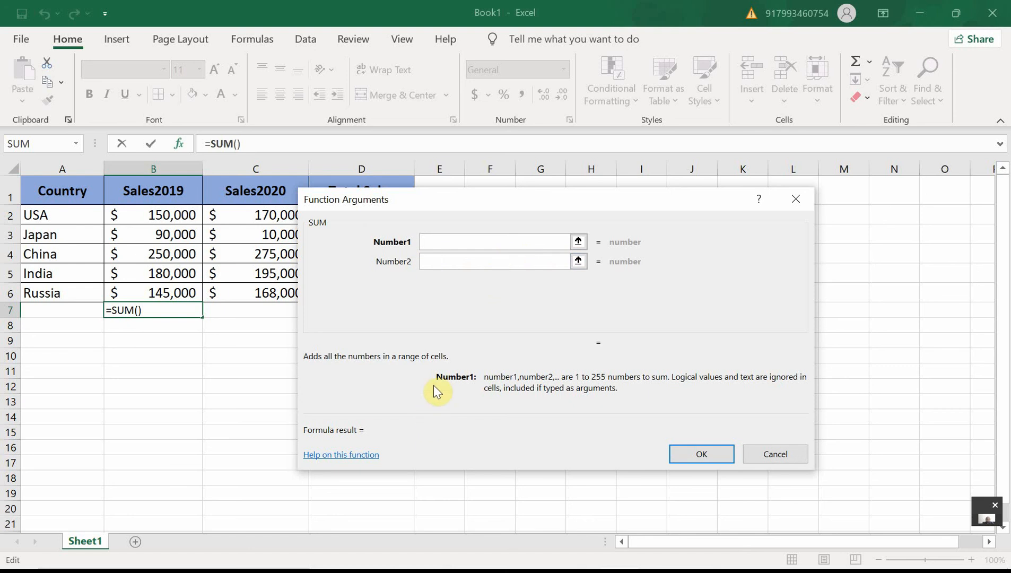
- Read the SUM function's online help article, including its example formulas and web address, return to Excel and cancel the function arguments
{"action": "left_click", "coordinate": [365, 456]}
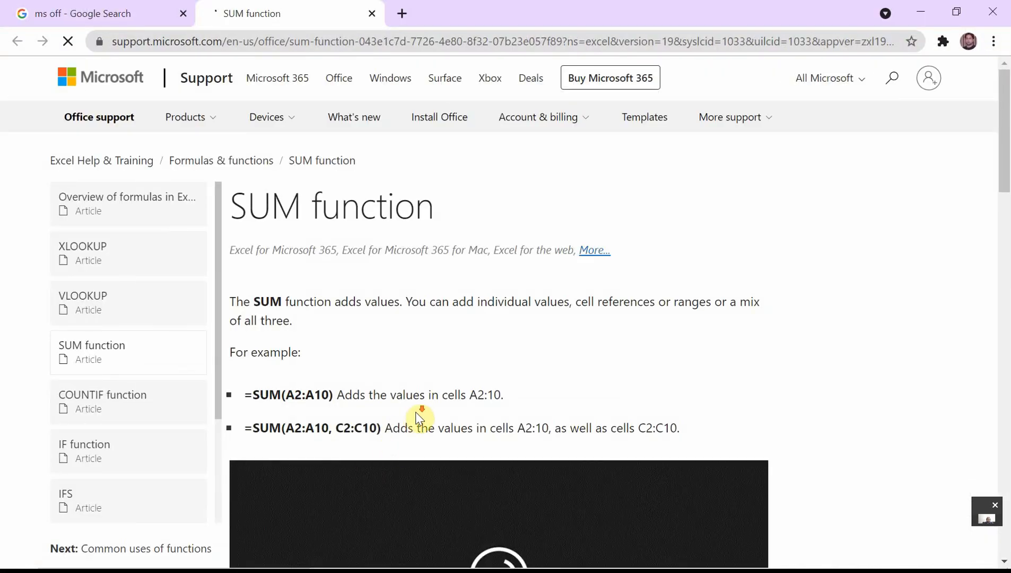
{"action": "scroll", "coordinate": [415, 411], "scroll_direction": "down", "scroll_amount": 1}
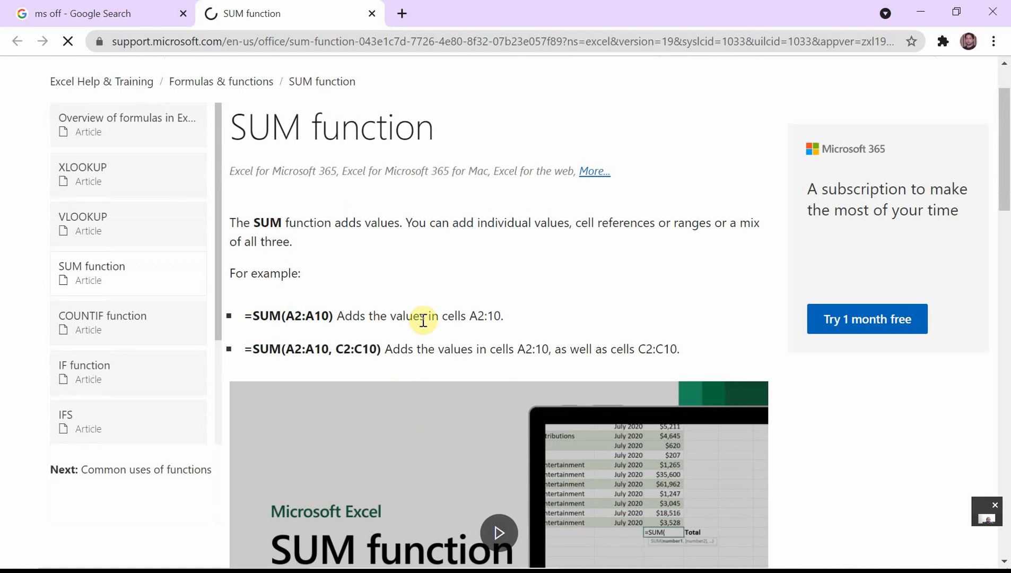
{"action": "scroll", "coordinate": [423, 317], "scroll_direction": "down", "scroll_amount": 1}
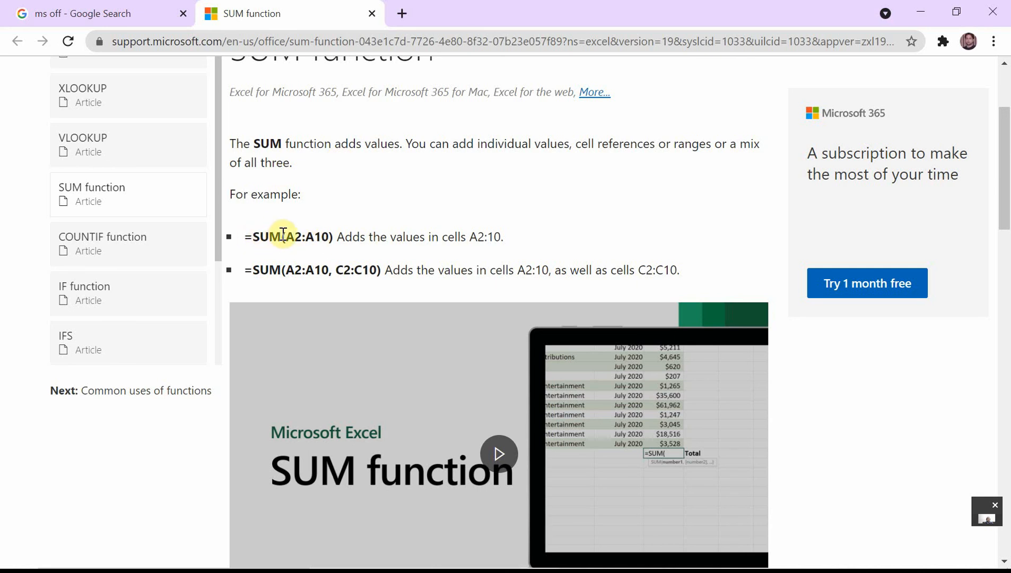
{"action": "left_click_drag", "start_coordinate": [284, 234], "coordinate": [325, 239]}
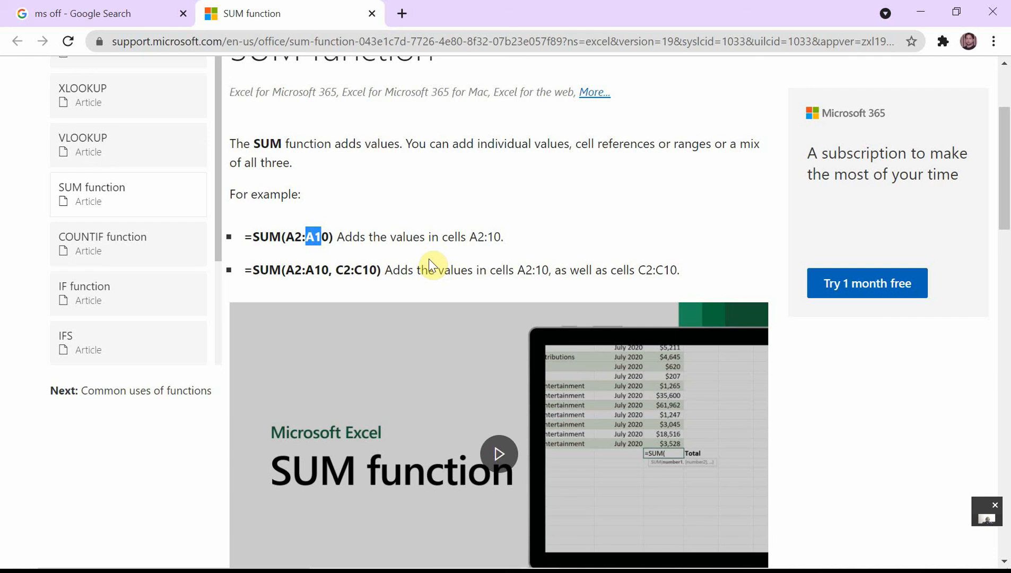
{"action": "scroll", "coordinate": [427, 267], "scroll_direction": "down", "scroll_amount": 5}
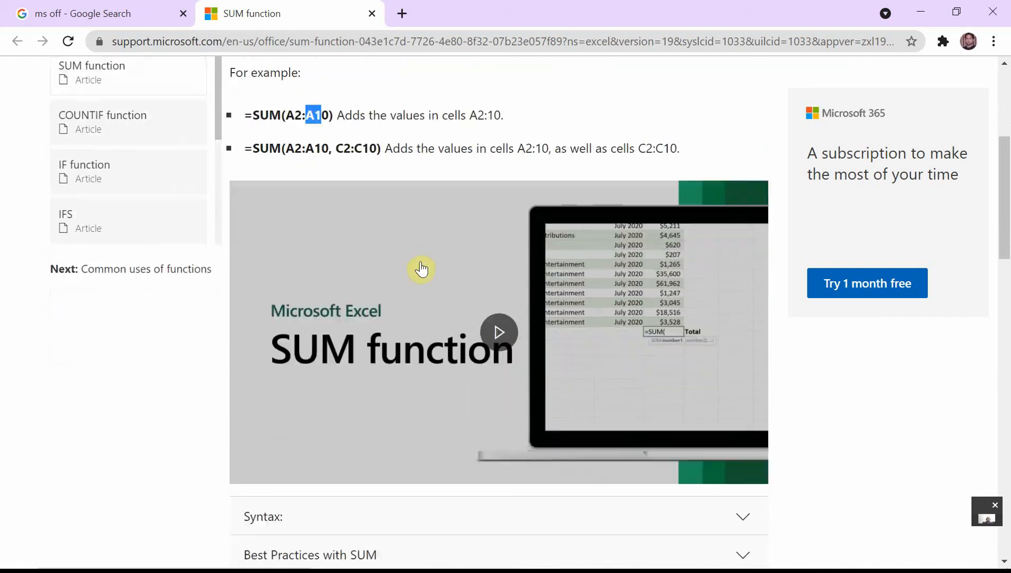
{"action": "scroll", "coordinate": [671, 263], "scroll_direction": "up", "scroll_amount": 2}
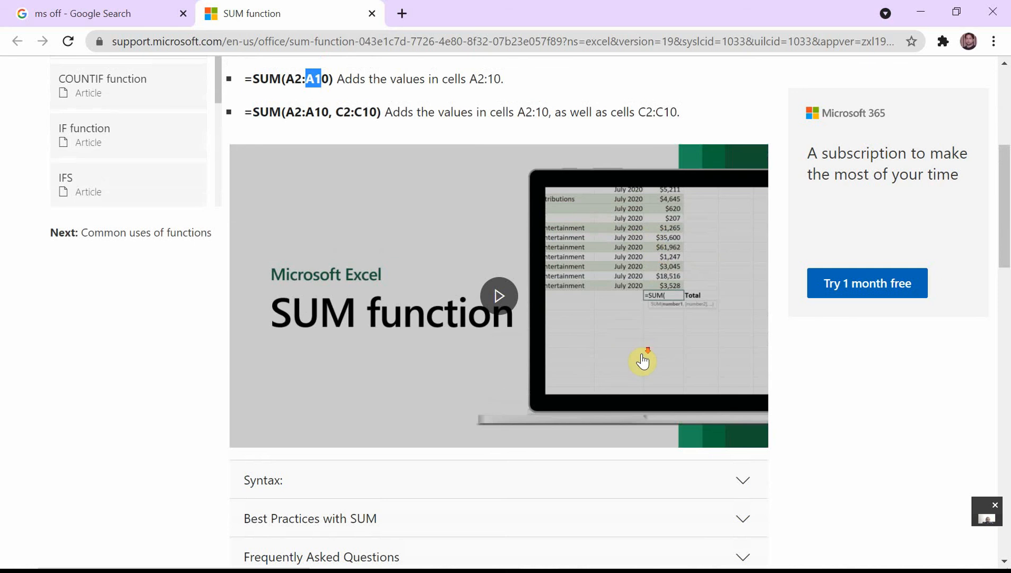
{"action": "scroll", "coordinate": [642, 360], "scroll_direction": "down", "scroll_amount": 6}
{"action": "scroll", "coordinate": [645, 360], "scroll_direction": "up", "scroll_amount": 4}
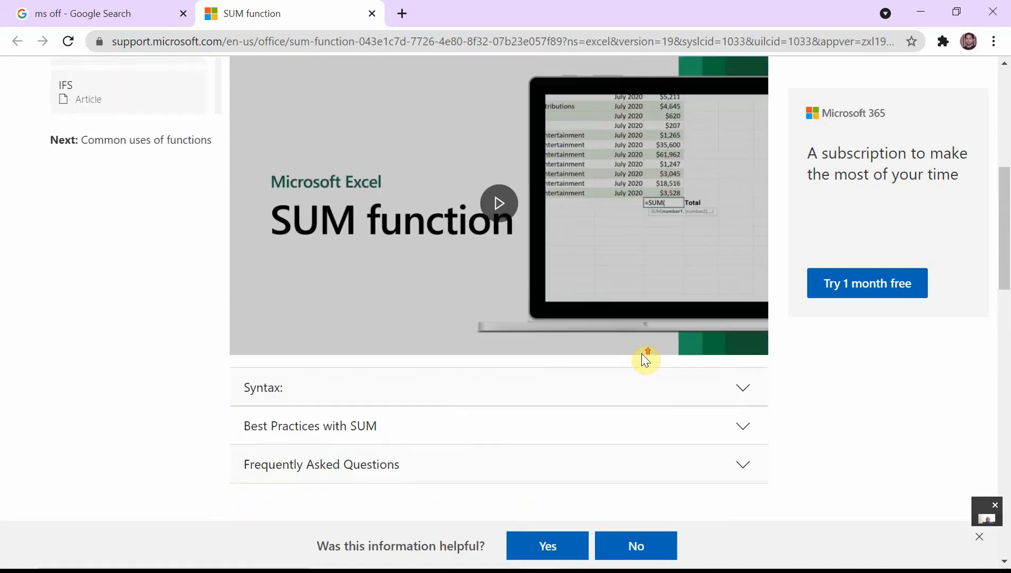
{"action": "scroll", "coordinate": [643, 355], "scroll_direction": "up", "scroll_amount": 8}
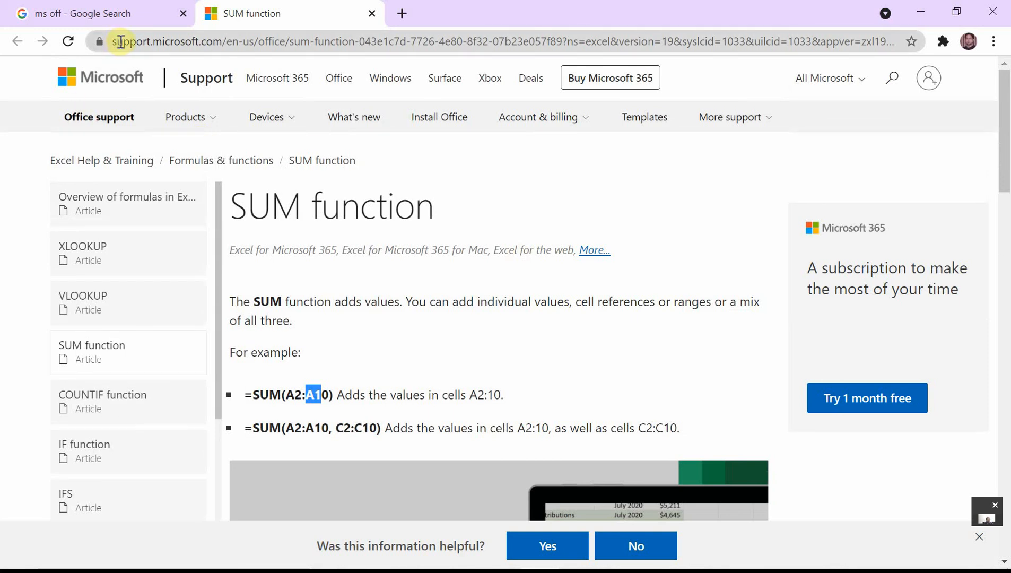
{"action": "left_click_drag", "start_coordinate": [121, 41], "coordinate": [229, 49]}
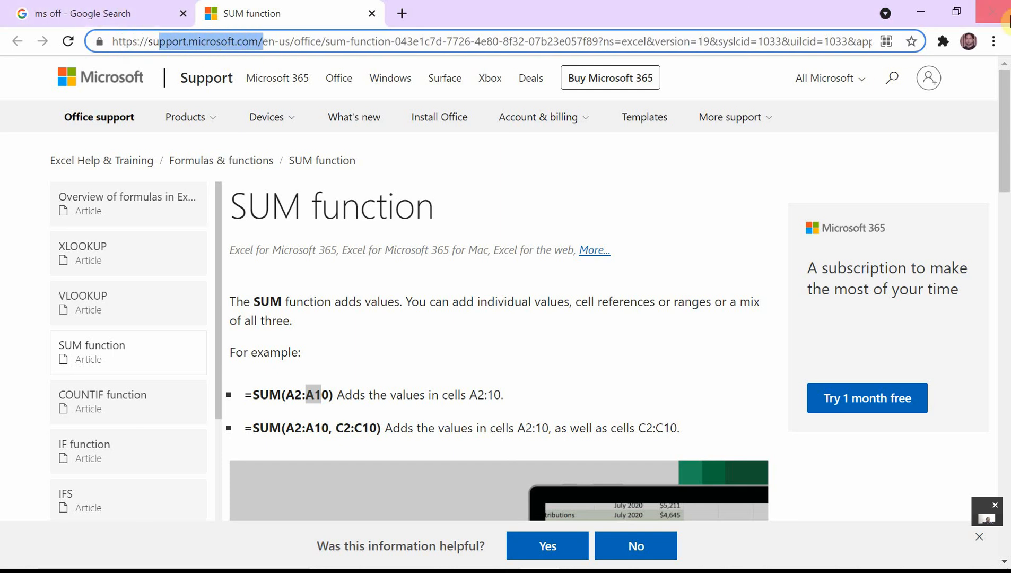
{"action": "left_click", "coordinate": [916, 11]}
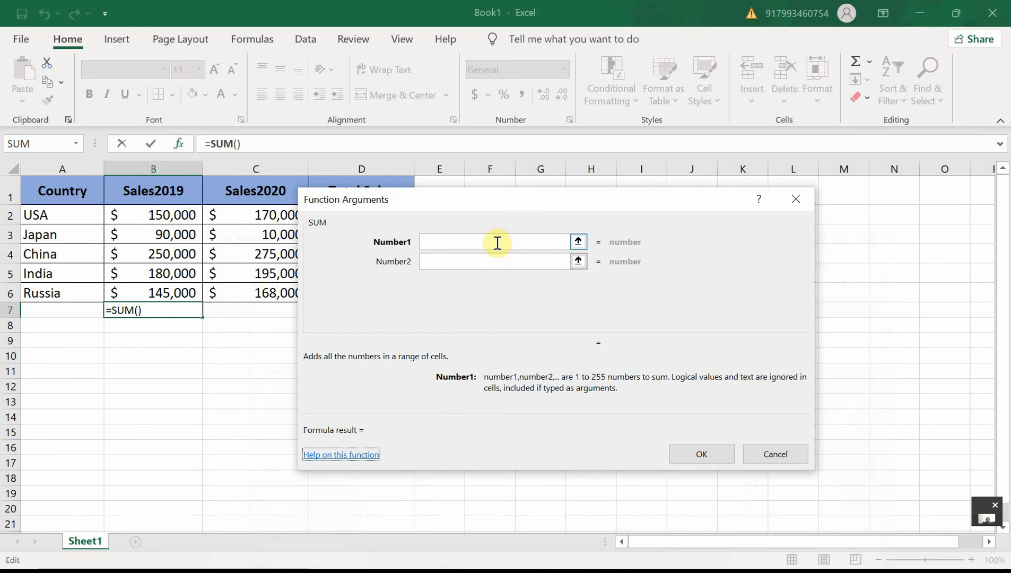
{"action": "left_click_drag", "start_coordinate": [555, 207], "coordinate": [683, 193]}
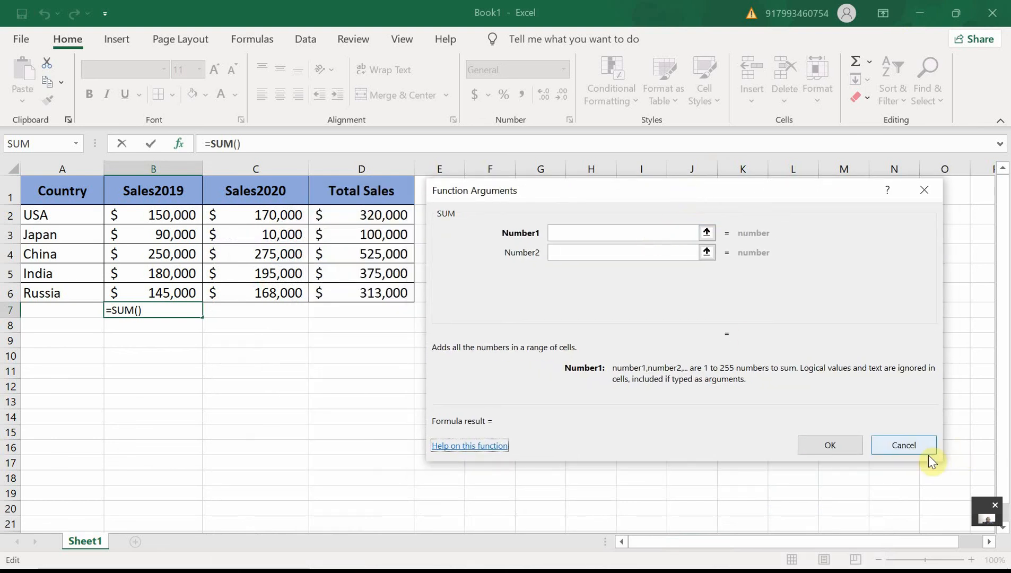
{"action": "left_click", "coordinate": [912, 450]}
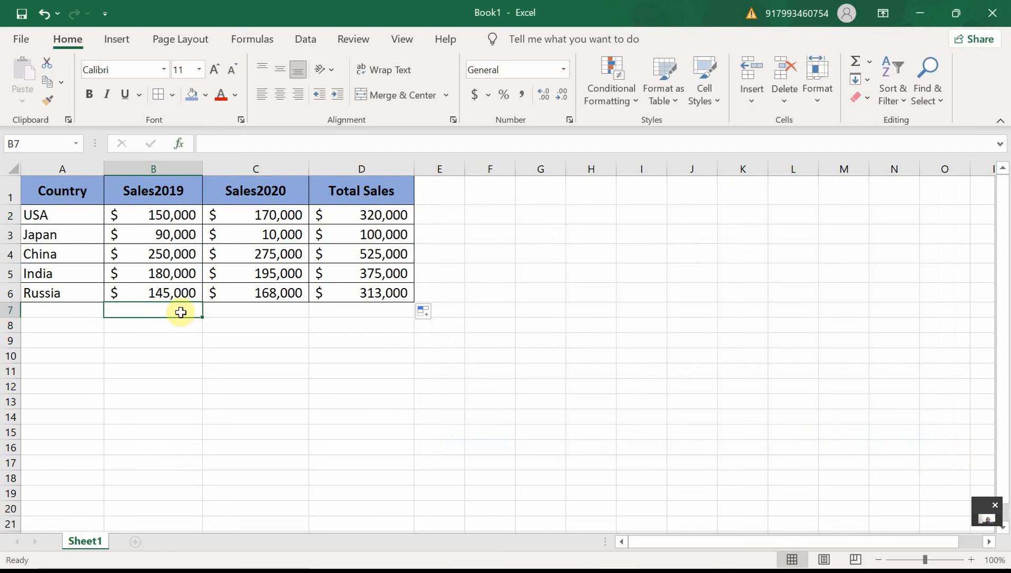
- Enter the formula =sum(b2:b6) in B7 to total the Sales2019 column
{"action": "type", "text": "=su"}
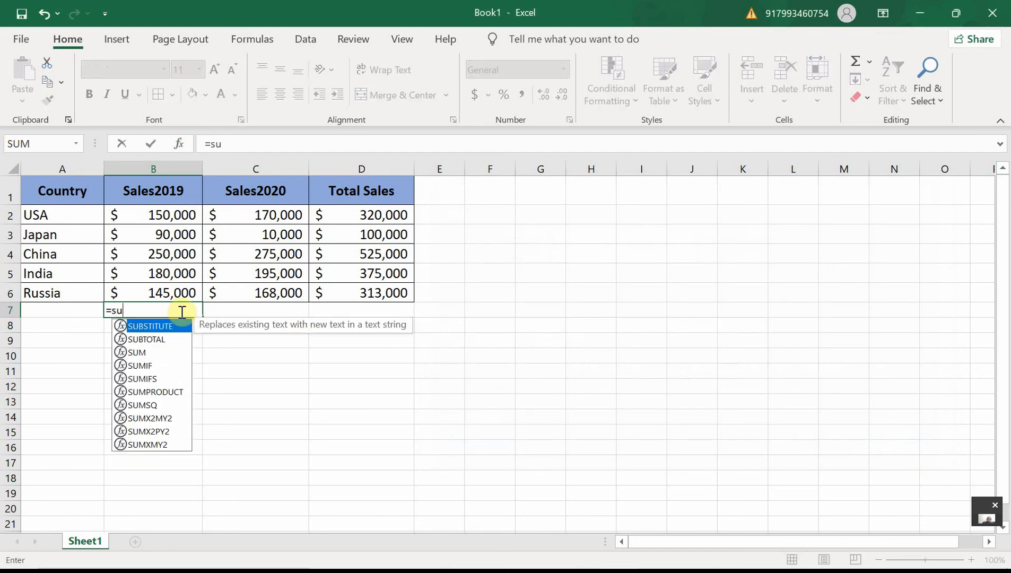
{"action": "type", "text": "m("}
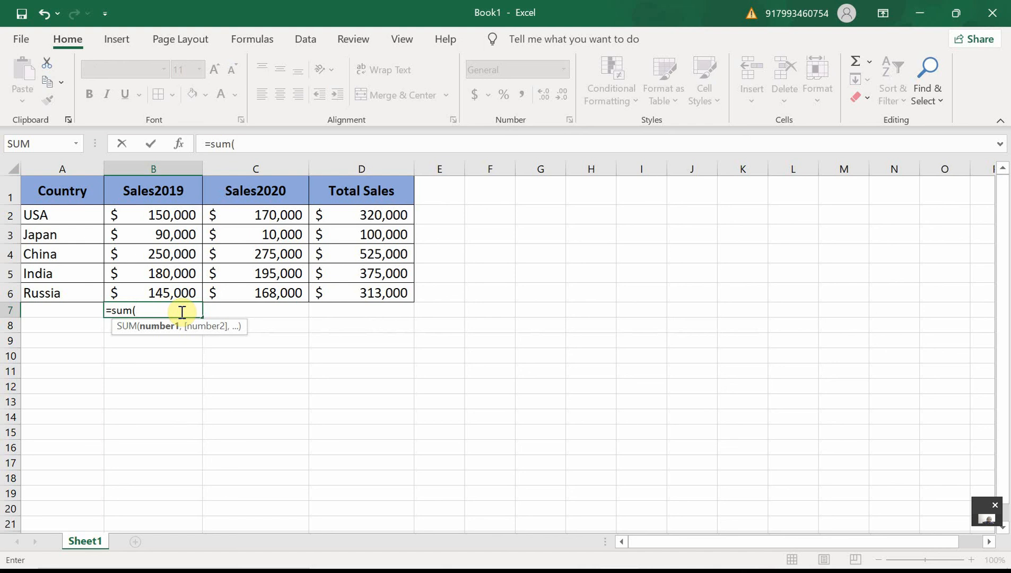
{"action": "key", "text": "Return"}
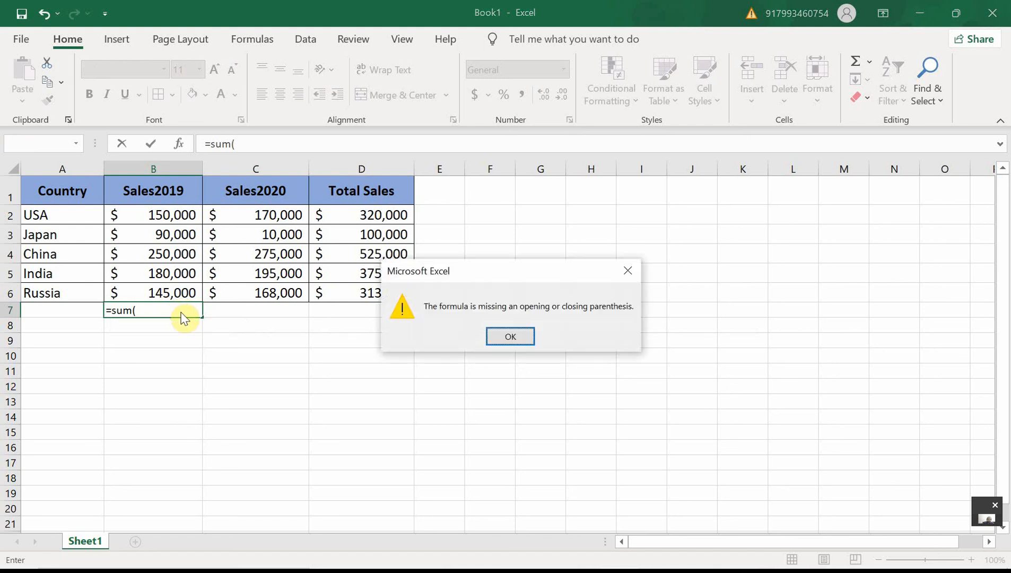
{"action": "key", "text": "Return"}
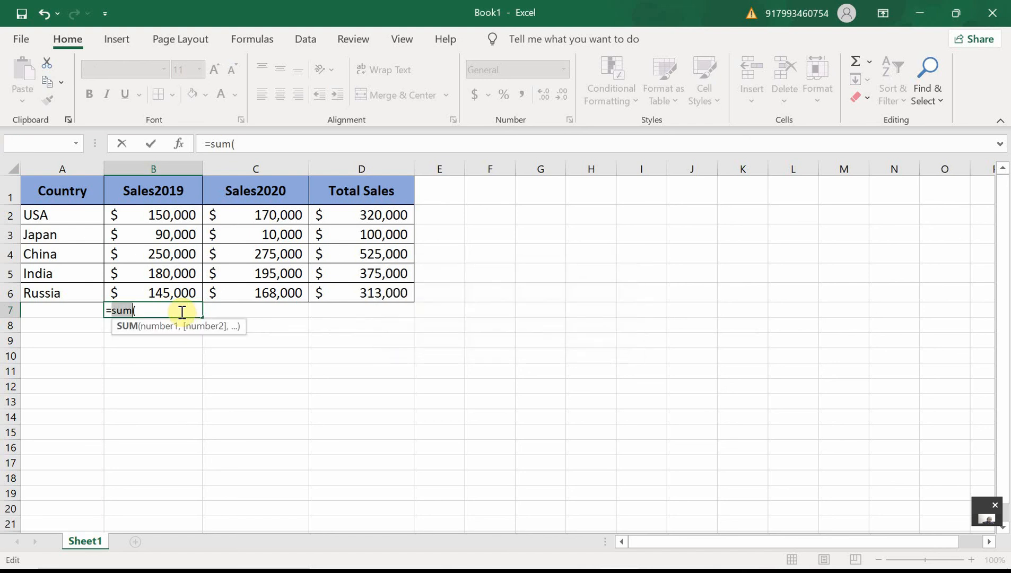
{"action": "left_click", "coordinate": [182, 312]}
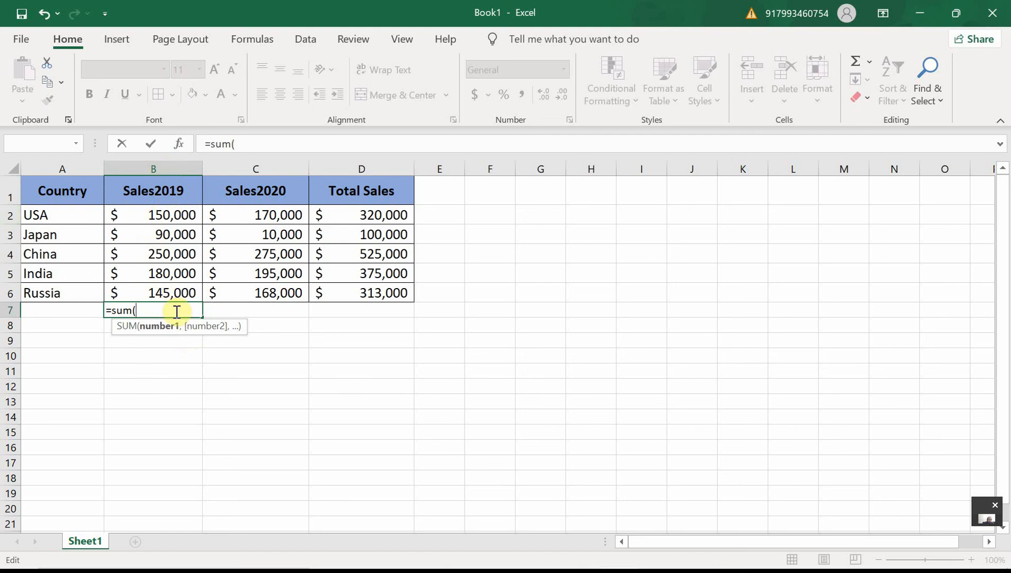
{"action": "type", "text": "b2"}
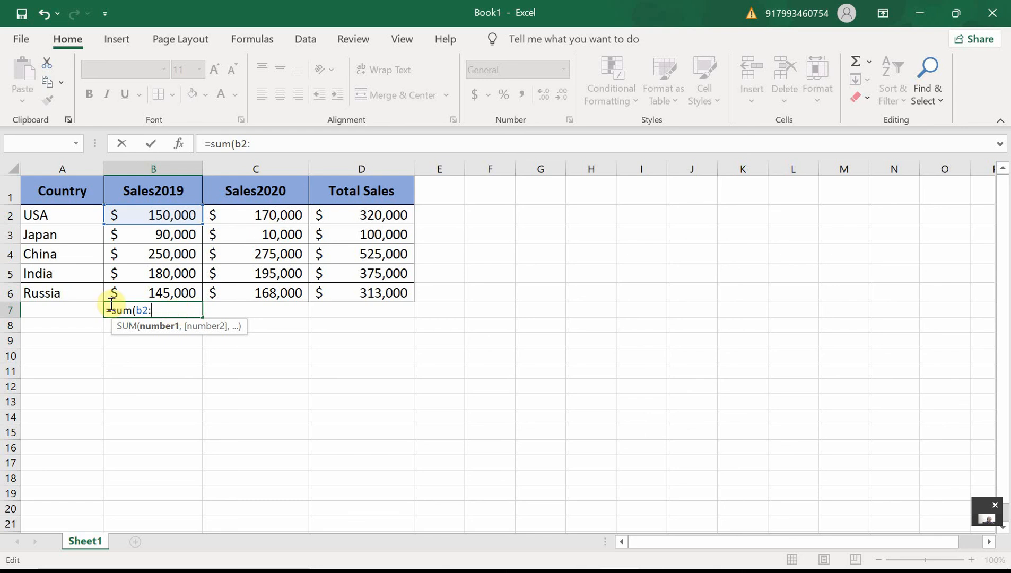
{"action": "type", "text": ":b6"}
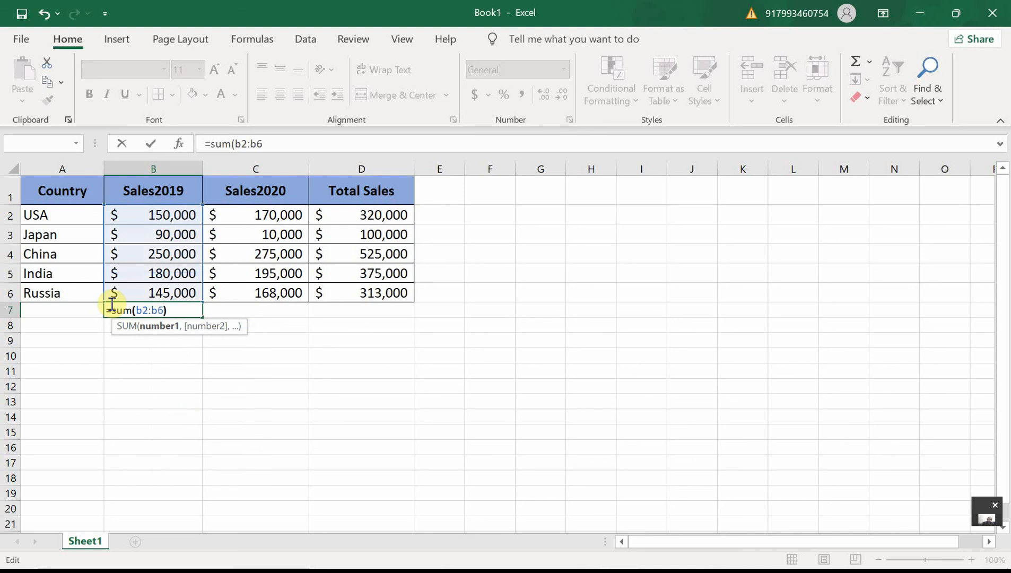
{"action": "type", "text": ")"}
{"action": "key", "text": "Return"}
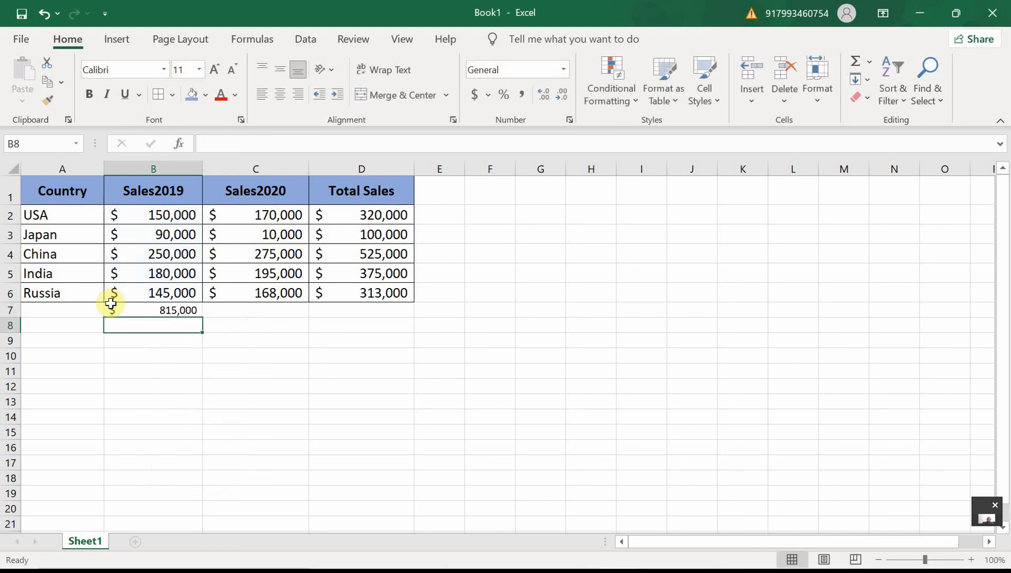
- Open the SUM formula in B7 to check the cell range it adds, and close it again
{"action": "left_click", "coordinate": [166, 313]}
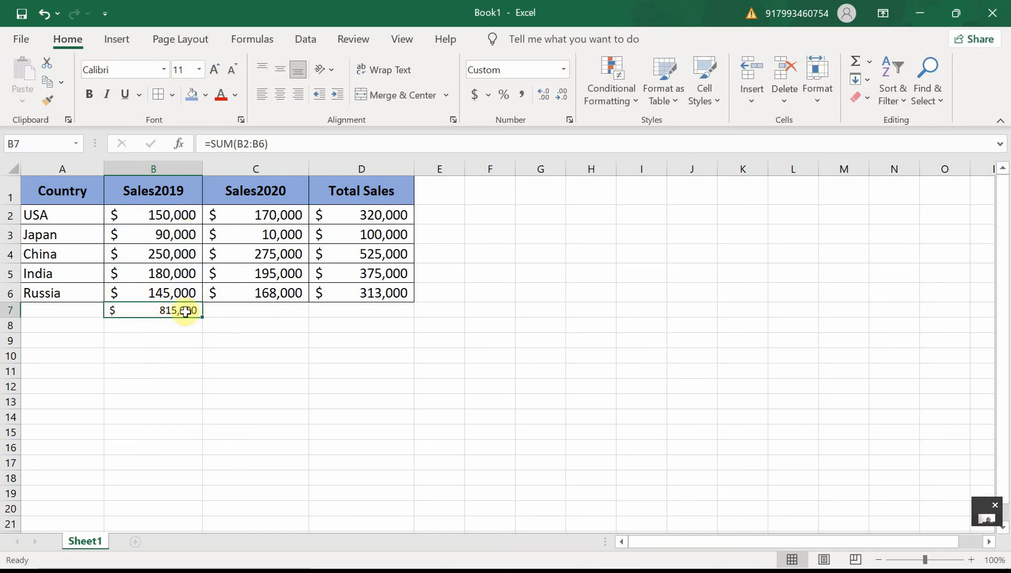
{"action": "double_click", "coordinate": [187, 312]}
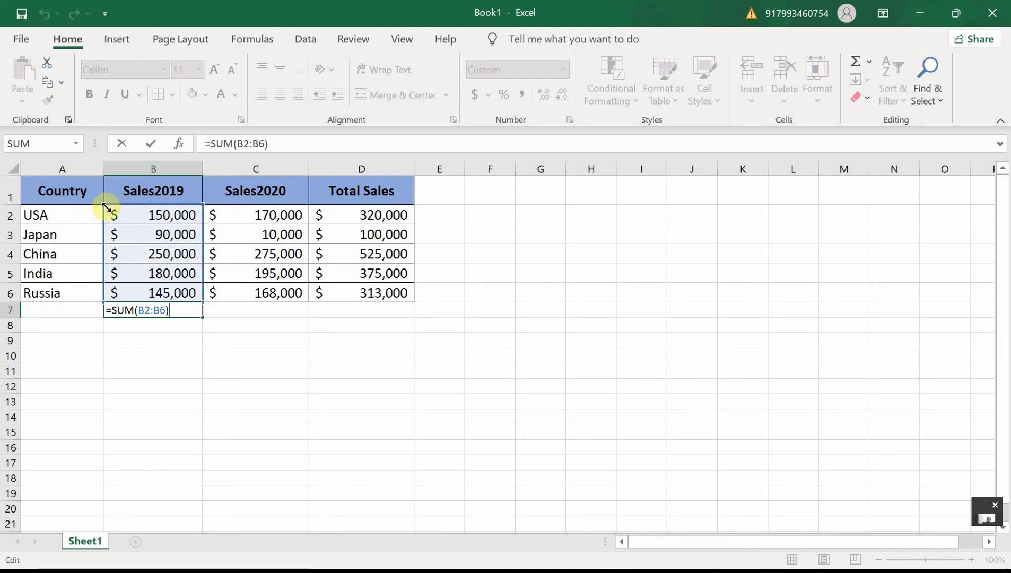
{"action": "key", "text": "Return"}
{"action": "left_click", "coordinate": [169, 306]}
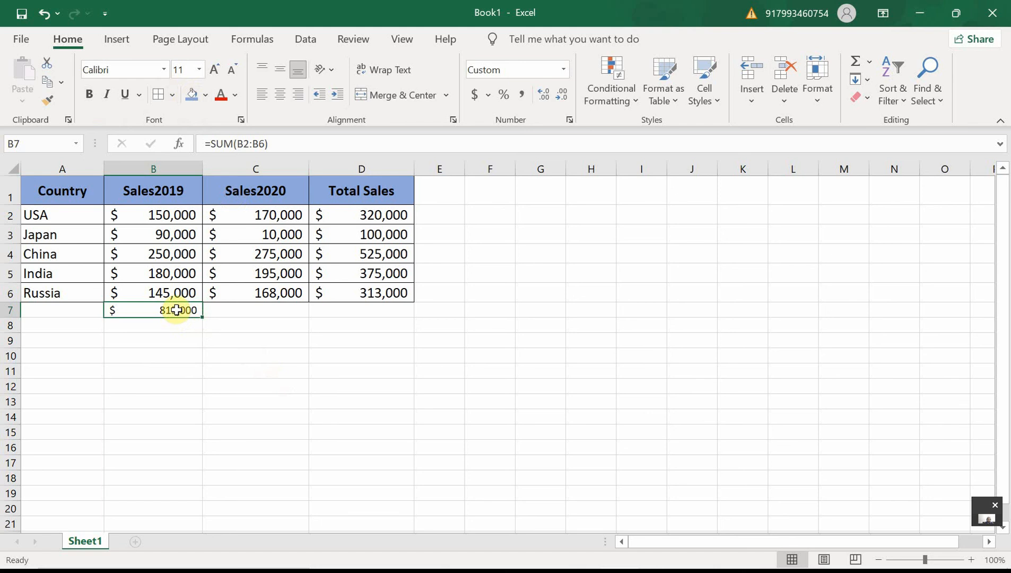
- Copy the formatting of cell B6 onto B7:D7 with Format Painter
{"action": "left_click", "coordinate": [178, 294]}
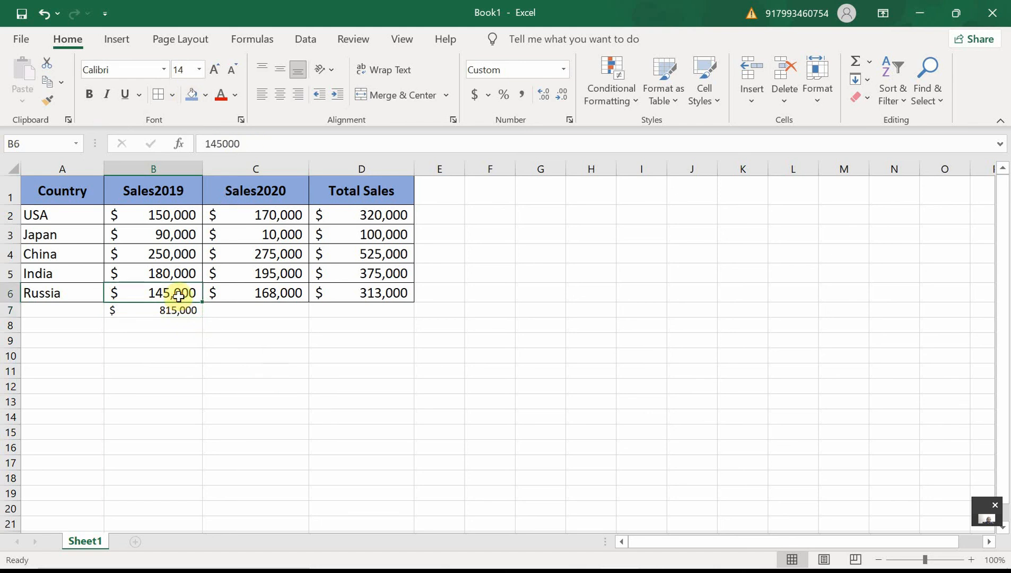
{"action": "left_click", "coordinate": [53, 106]}
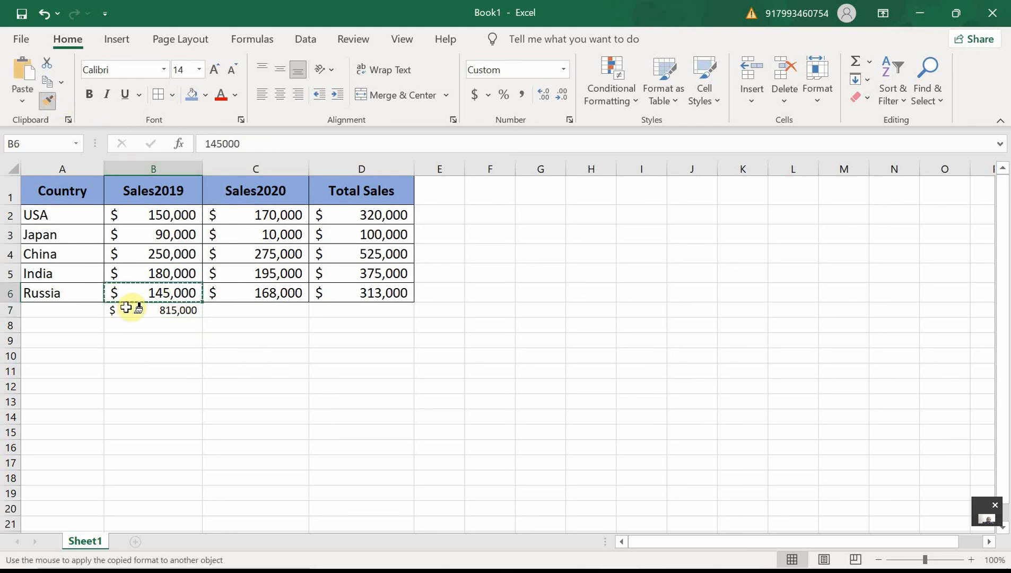
{"action": "left_click_drag", "start_coordinate": [132, 306], "coordinate": [372, 314]}
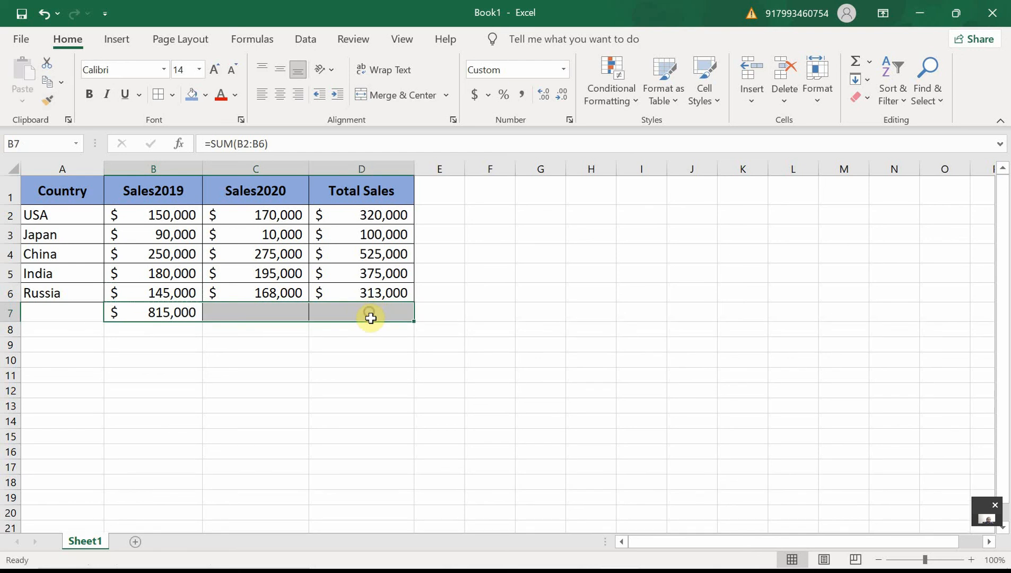
{"action": "left_click", "coordinate": [244, 376]}
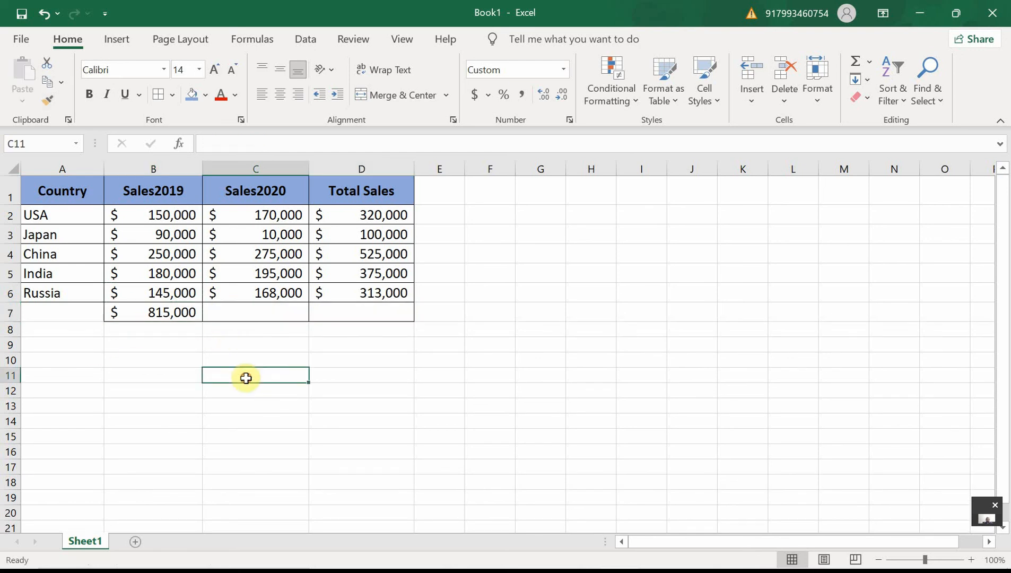
- Fill the SUM formula from B7 across through D7 to total the Sales2020 and Total Sales columns
{"action": "left_click", "coordinate": [178, 312]}
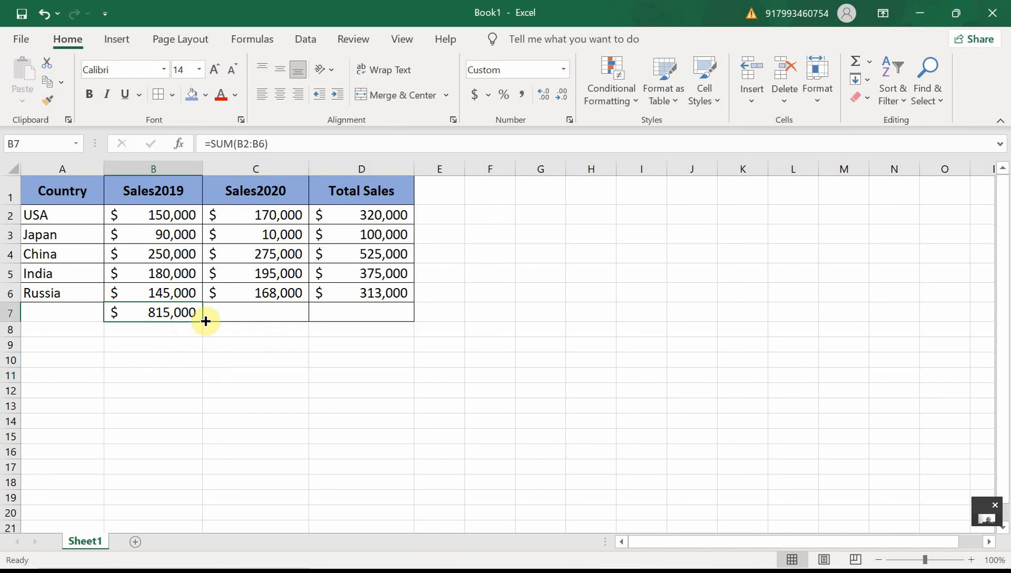
{"action": "left_click", "coordinate": [234, 311]}
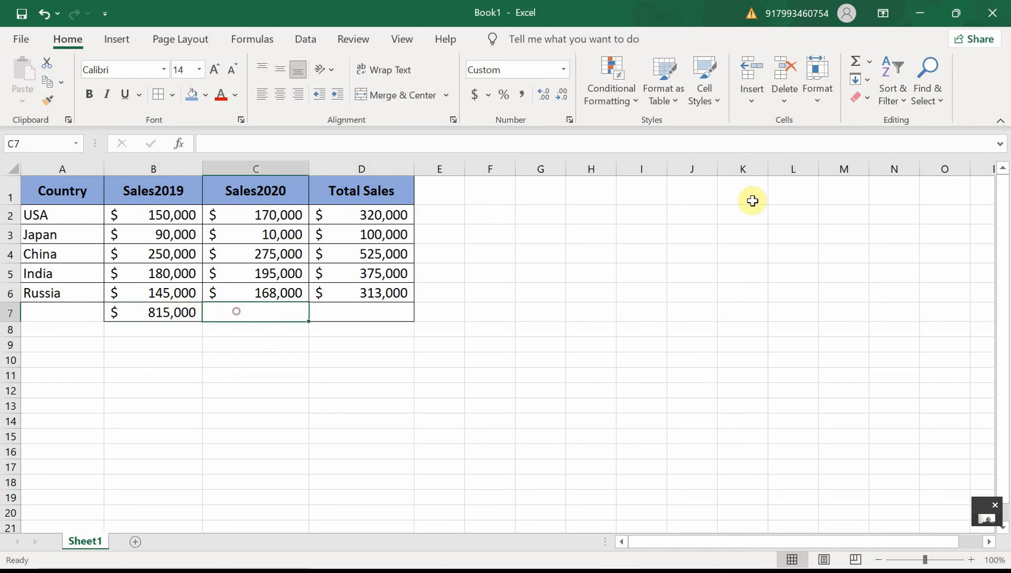
{"action": "left_click", "coordinate": [175, 312]}
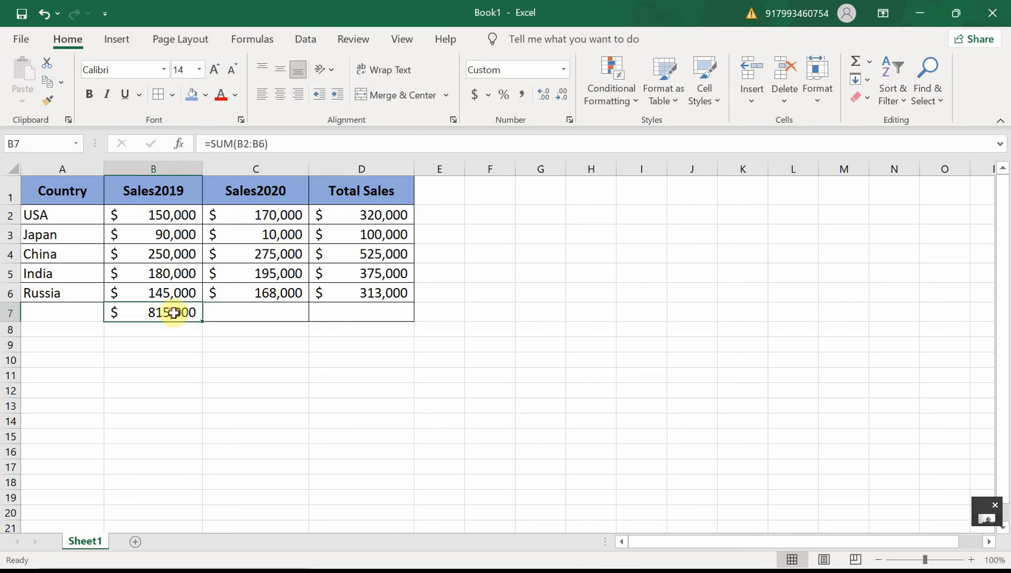
{"action": "left_click_drag", "start_coordinate": [204, 322], "coordinate": [377, 317]}
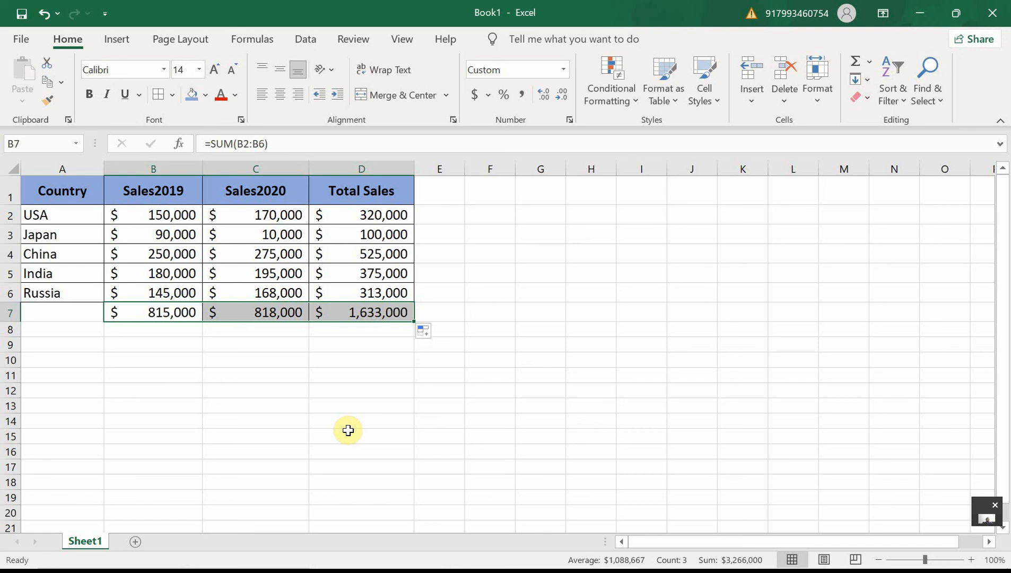
{"action": "left_click", "coordinate": [348, 430]}
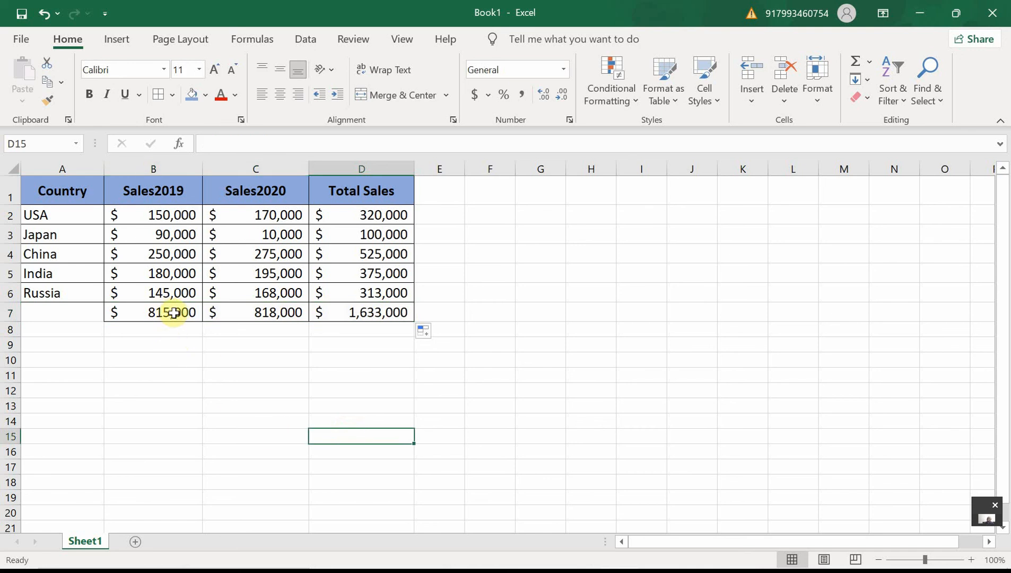
- Copy the header formatting of cell A1 onto the totals row A7:D7 with Format Painter
{"action": "left_click", "coordinate": [82, 313]}
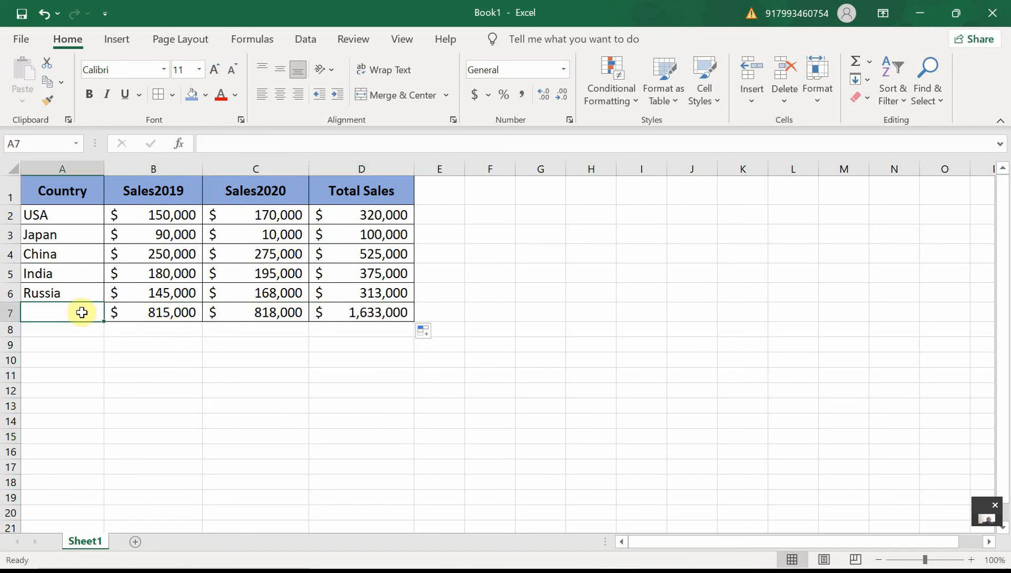
{"action": "left_click", "coordinate": [68, 191]}
{"action": "left_click", "coordinate": [55, 104]}
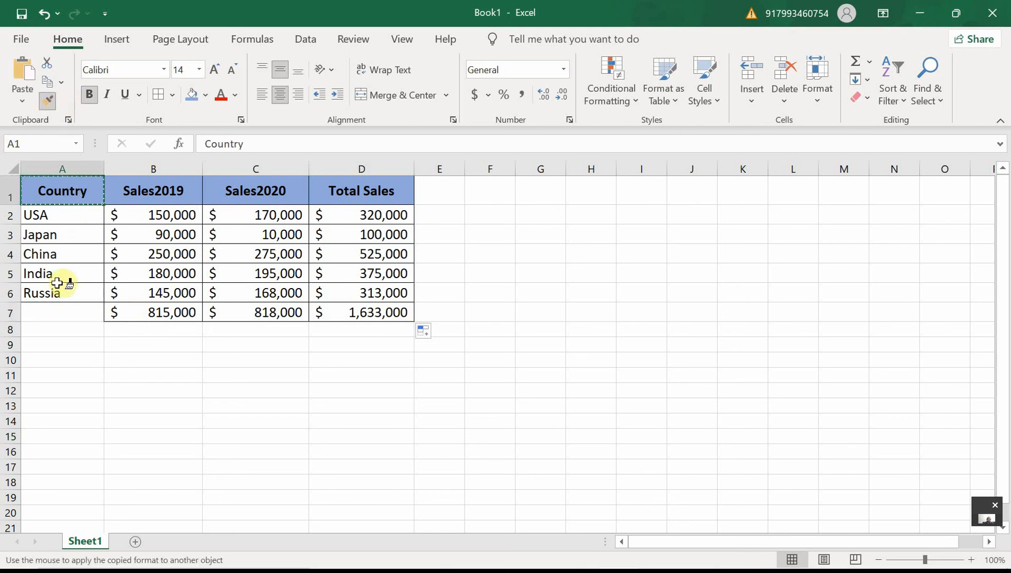
{"action": "left_click_drag", "start_coordinate": [74, 317], "coordinate": [328, 313]}
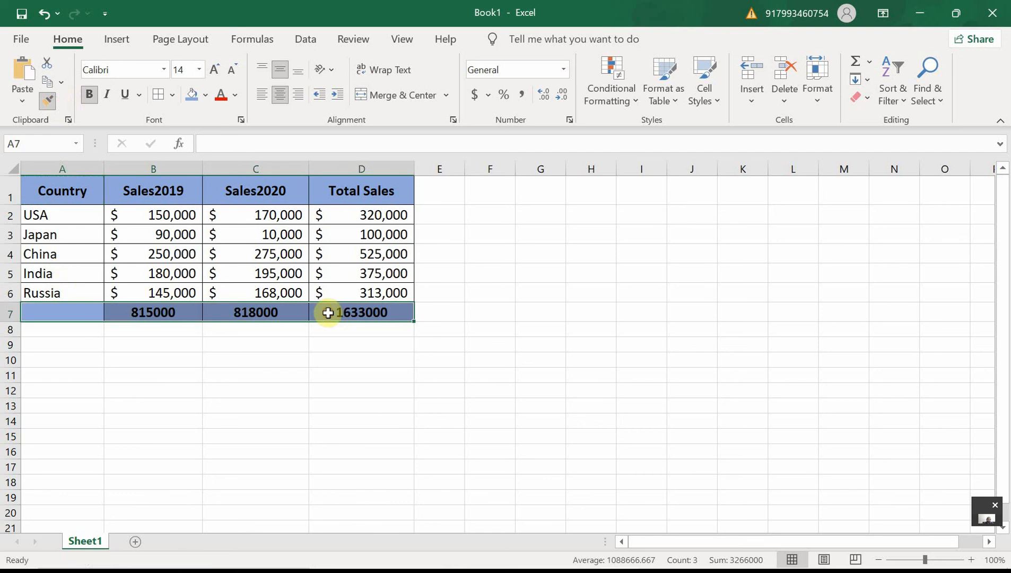
{"action": "left_click", "coordinate": [87, 347]}
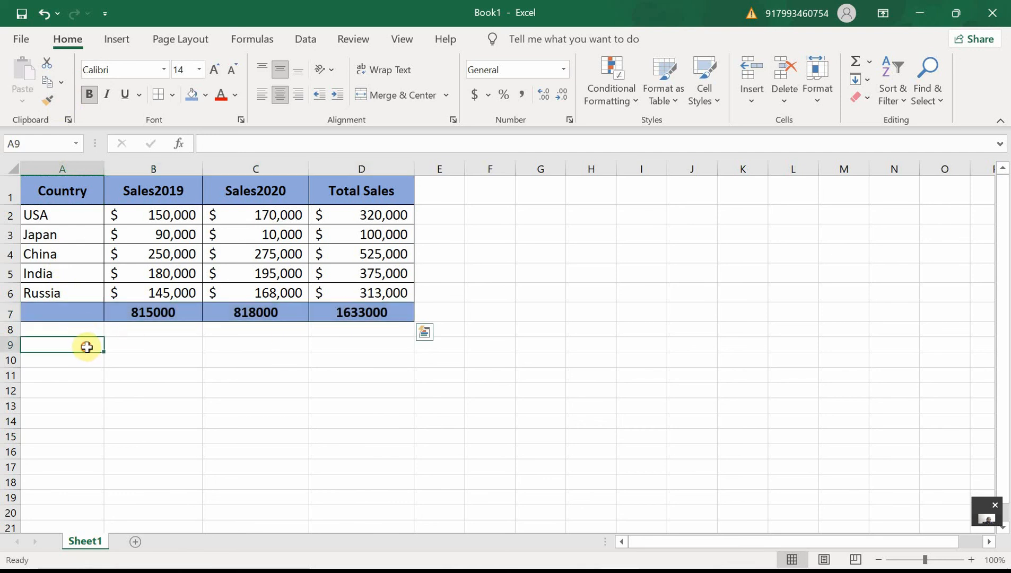
- Enter the label "** TOTAL **" in A7 for the totals row
{"action": "left_click", "coordinate": [70, 313]}
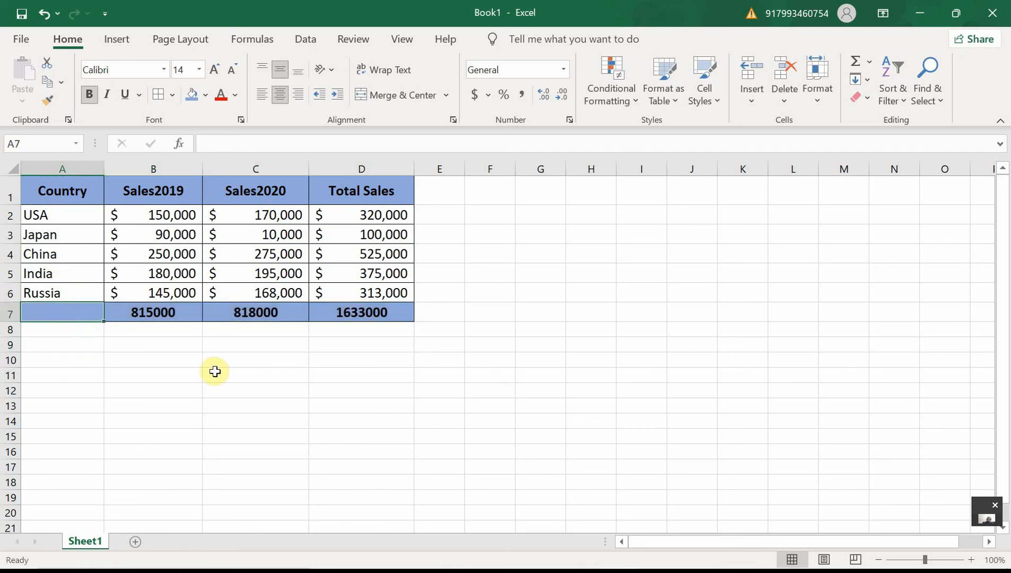
{"action": "type", "text": "*"}
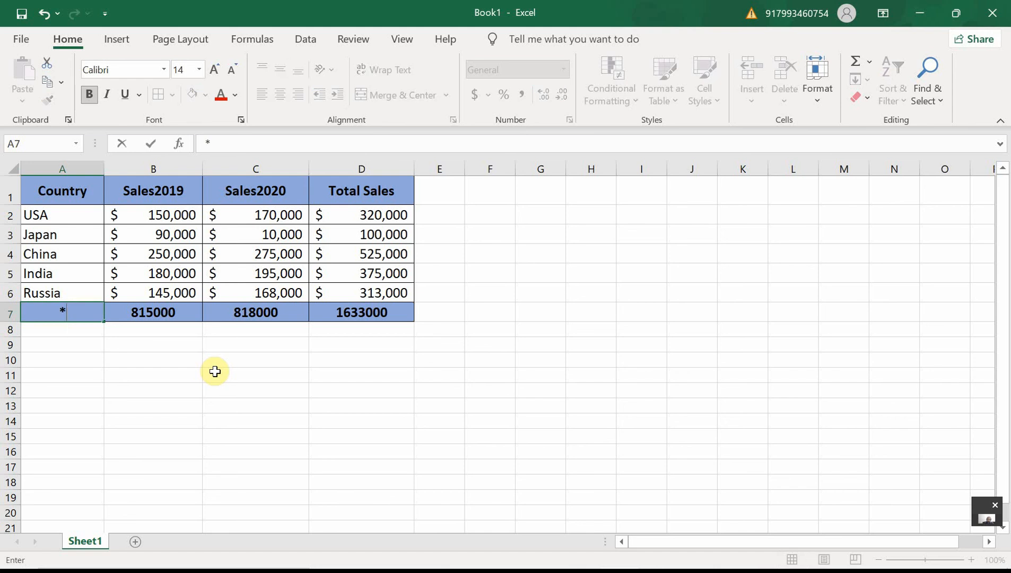
{"action": "type", "text": "* TOTAL"}
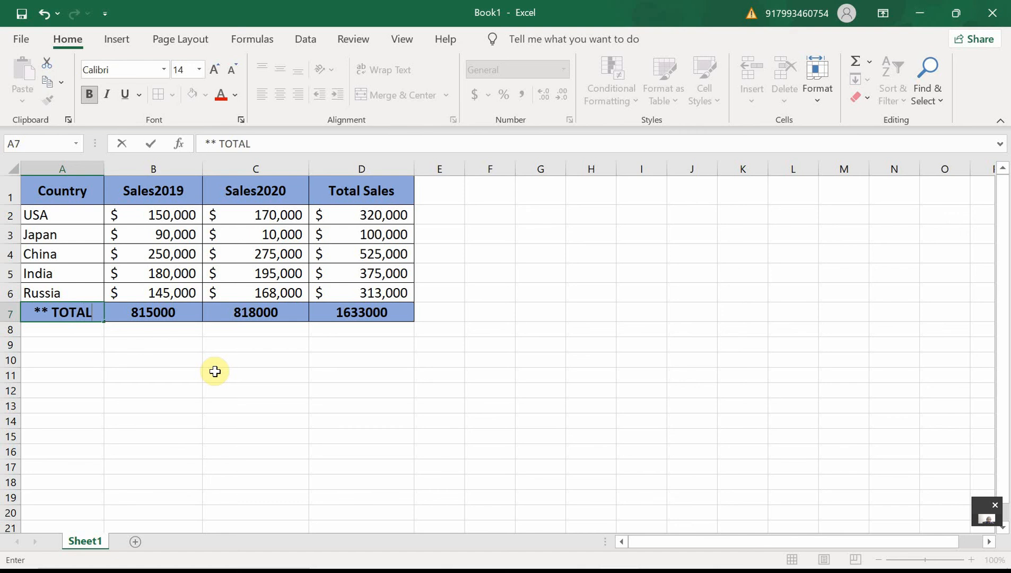
{"action": "type", "text": " **"}
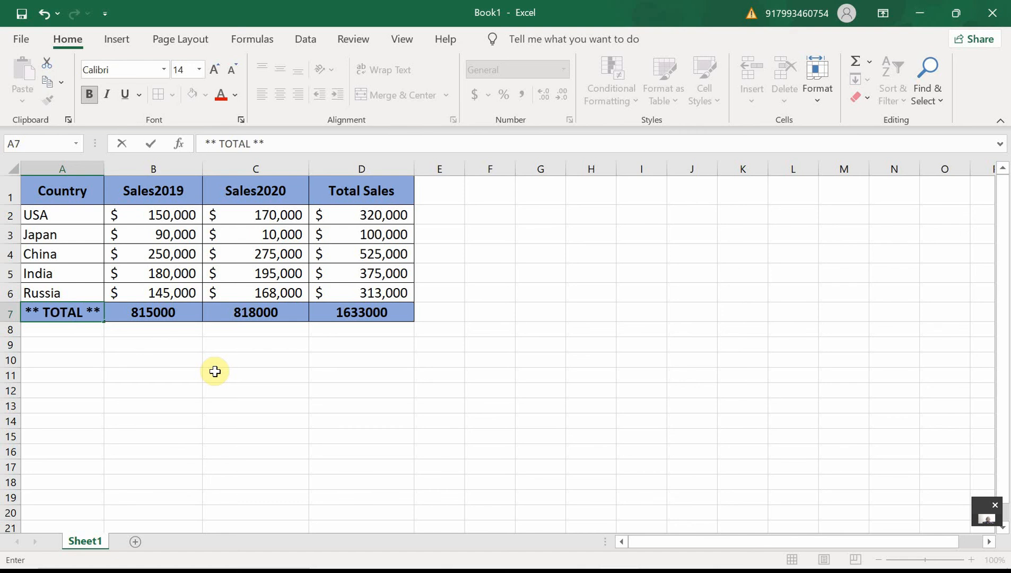
{"action": "key", "text": "Return"}
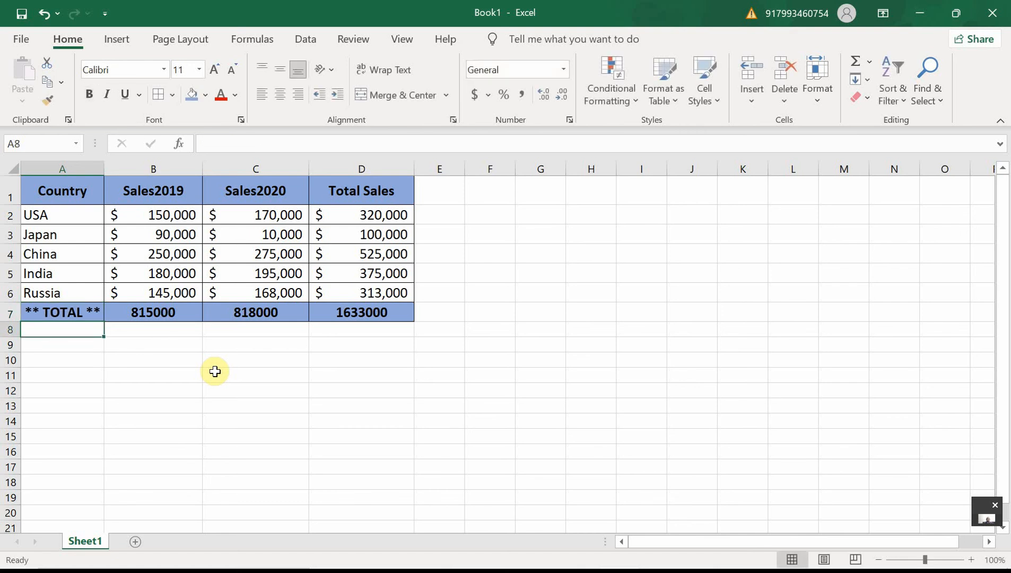
- Format the totals in B7:D7 as dollar accounting values with thousands separators and no decimal places
{"action": "left_click", "coordinate": [181, 314]}
{"action": "left_click_drag", "start_coordinate": [187, 313], "coordinate": [339, 314]}
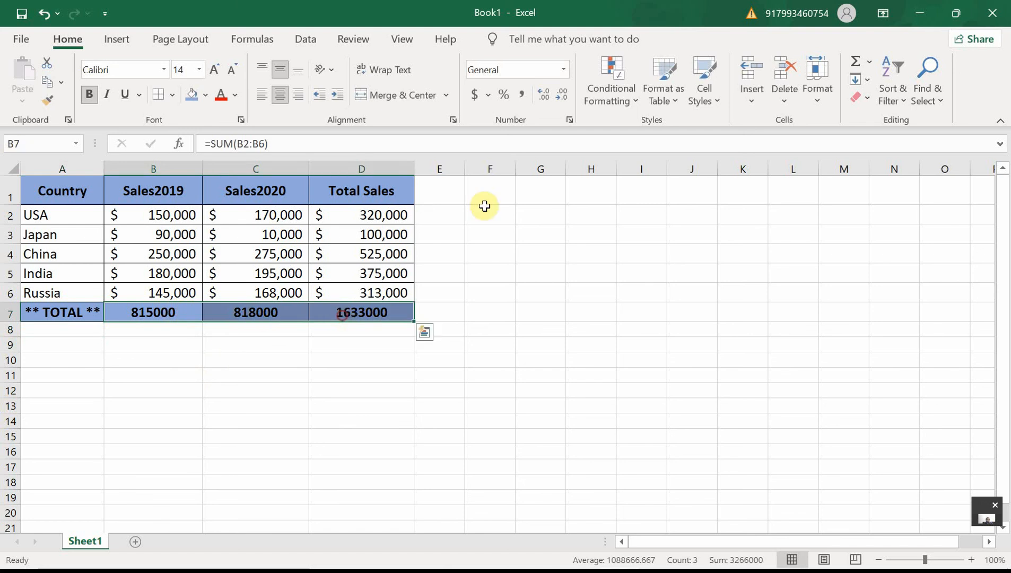
{"action": "left_click", "coordinate": [524, 97]}
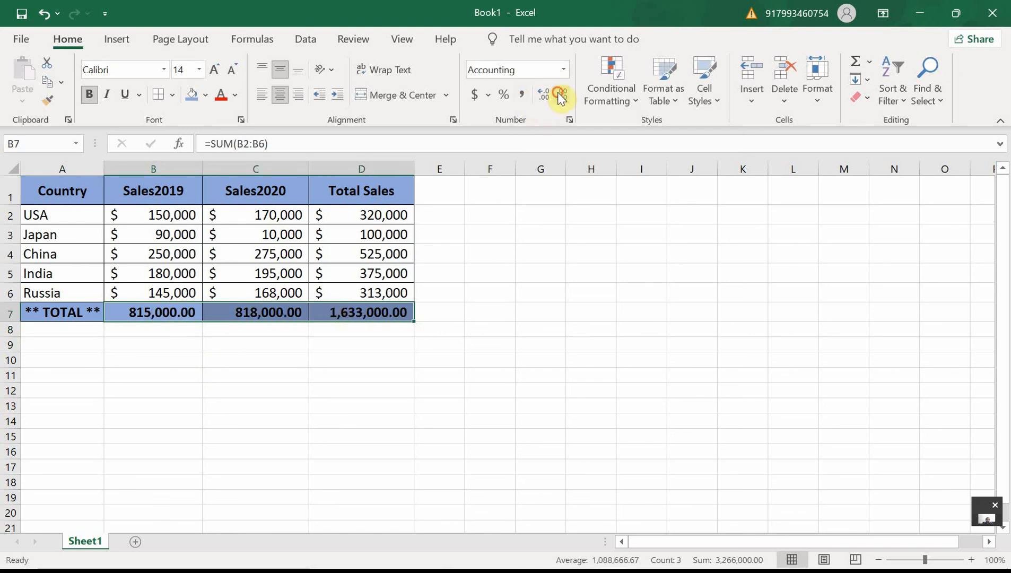
{"action": "left_click", "coordinate": [560, 94]}
{"action": "left_click", "coordinate": [559, 93]}
{"action": "left_click", "coordinate": [477, 100]}
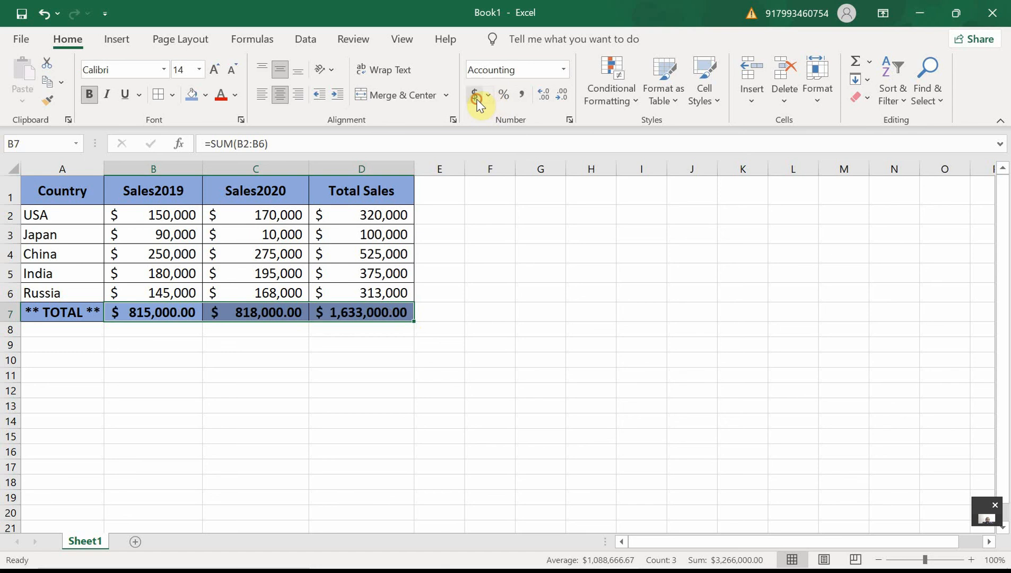
{"action": "left_click", "coordinate": [564, 90]}
{"action": "left_click", "coordinate": [564, 91]}
{"action": "left_click", "coordinate": [294, 420]}
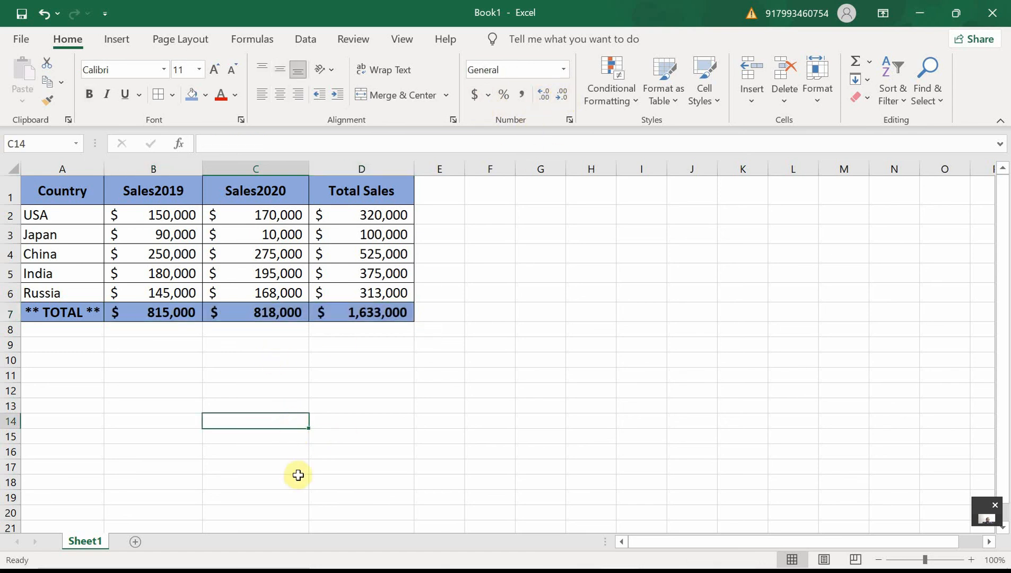
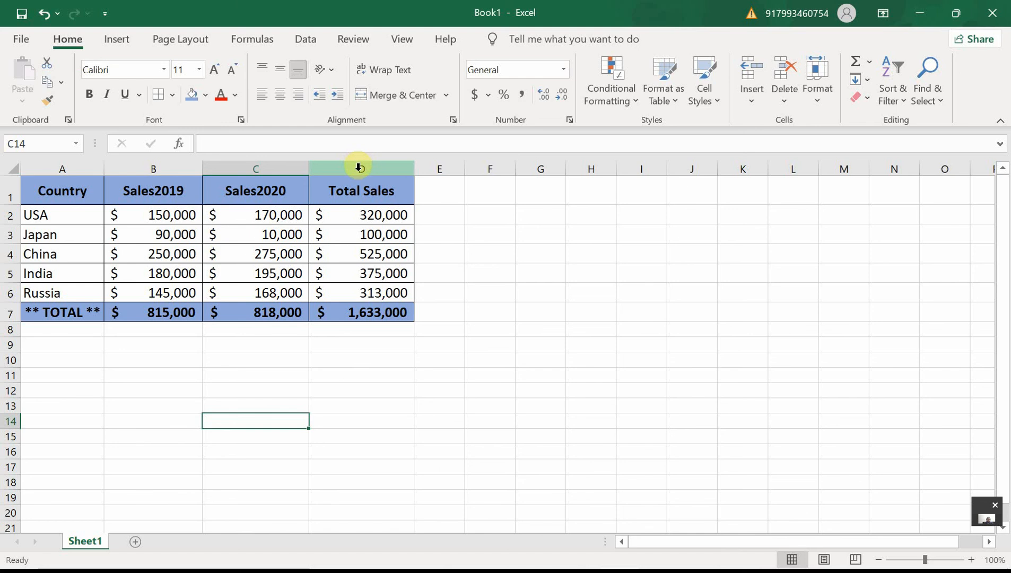
{"action": "left_click", "coordinate": [359, 167]}
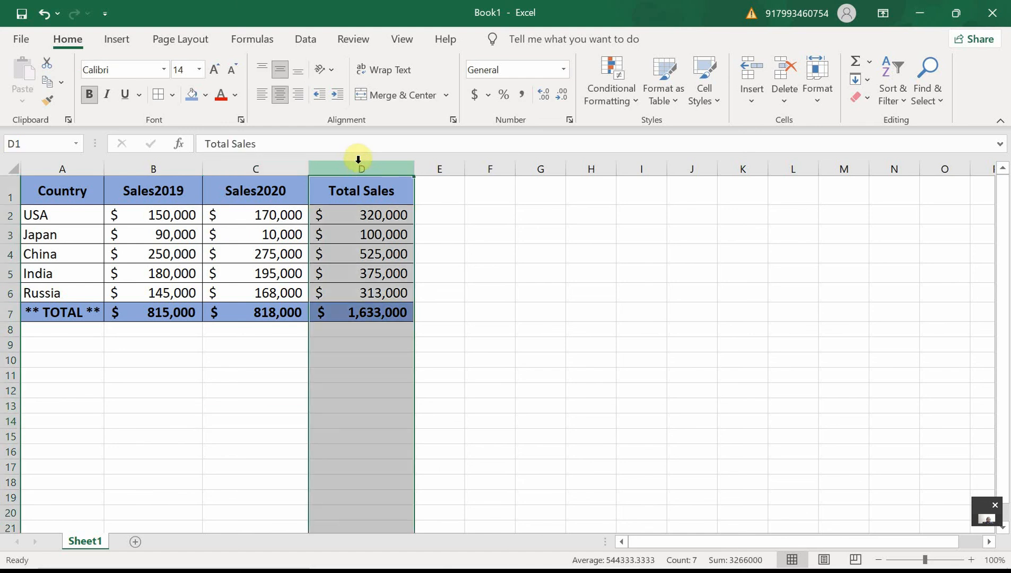
{"action": "left_click", "coordinate": [325, 376]}
{"action": "left_click_drag", "start_coordinate": [350, 177], "coordinate": [364, 316]}
{"action": "mouse_move", "coordinate": [365, 319]}
{"action": "left_mouse_down"}
{"action": "mouse_move", "coordinate": [435, 321]}
{"action": "mouse_move", "coordinate": [383, 321]}
{"action": "left_mouse_up"}
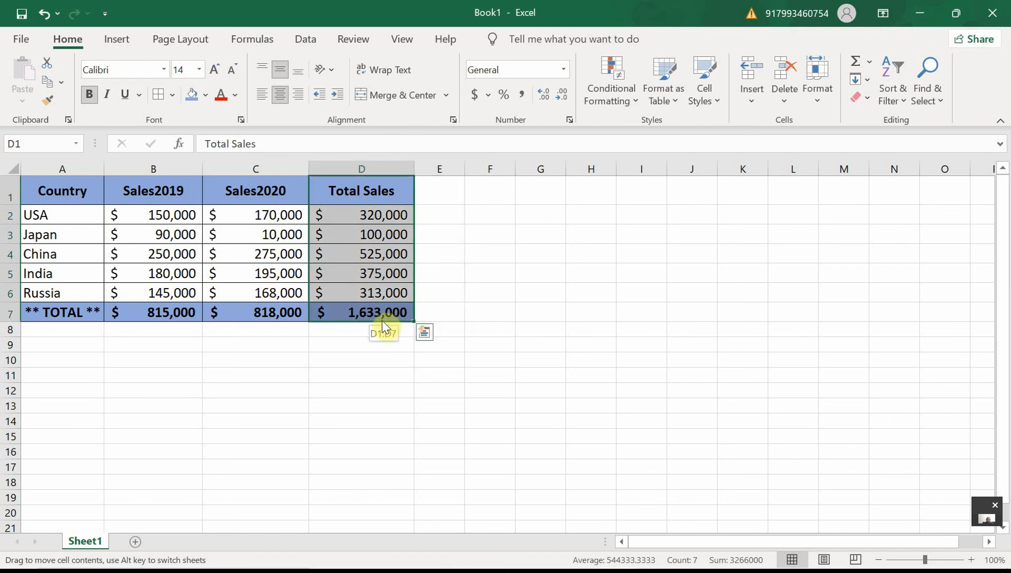
{"action": "left_click", "coordinate": [370, 355]}
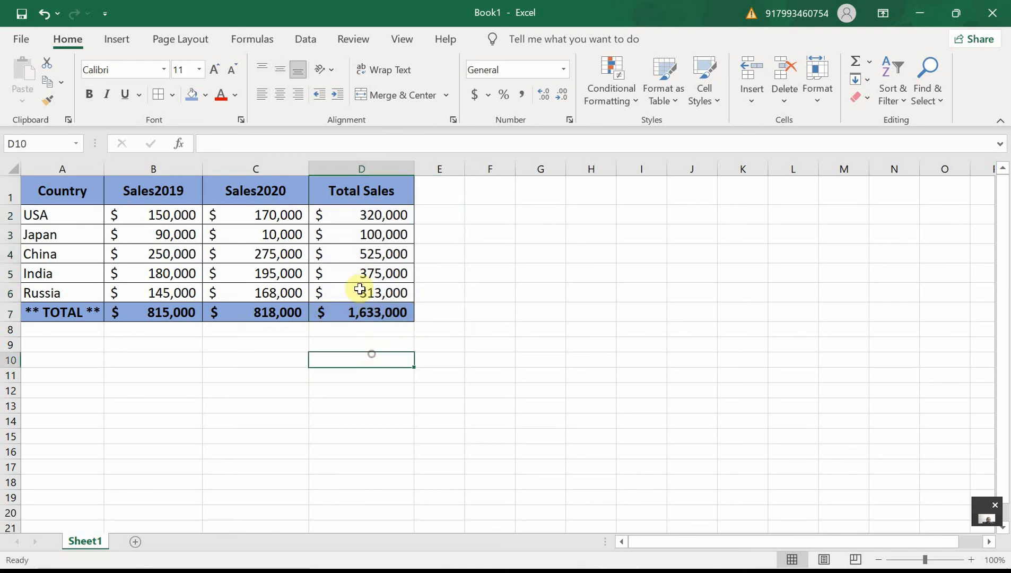
- Insert a new column at D, between the Sales2020 and Total Sales columns
{"action": "right_click", "coordinate": [337, 165]}
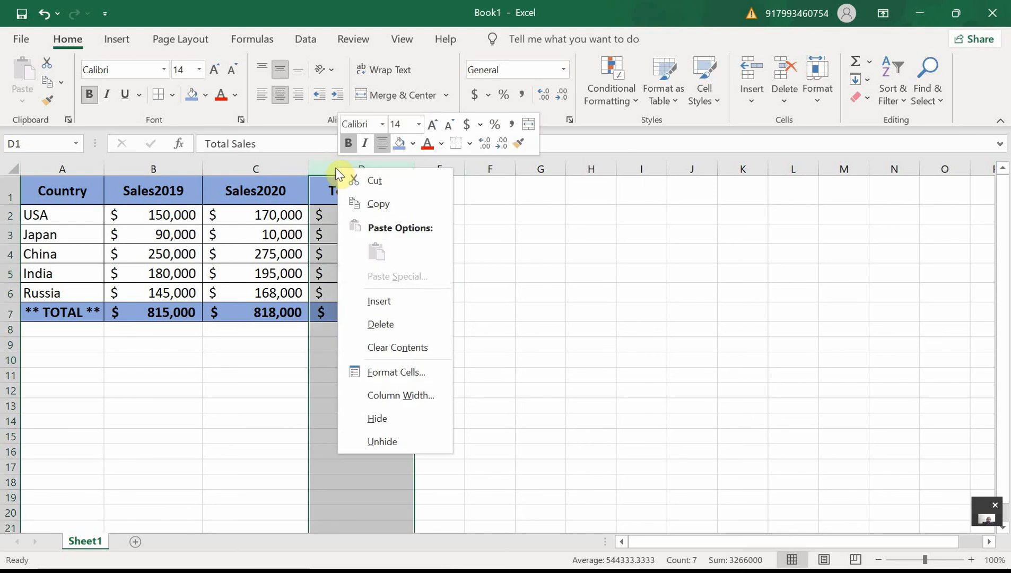
{"action": "left_click", "coordinate": [335, 168]}
{"action": "left_click", "coordinate": [367, 373]}
{"action": "right_click", "coordinate": [346, 188]}
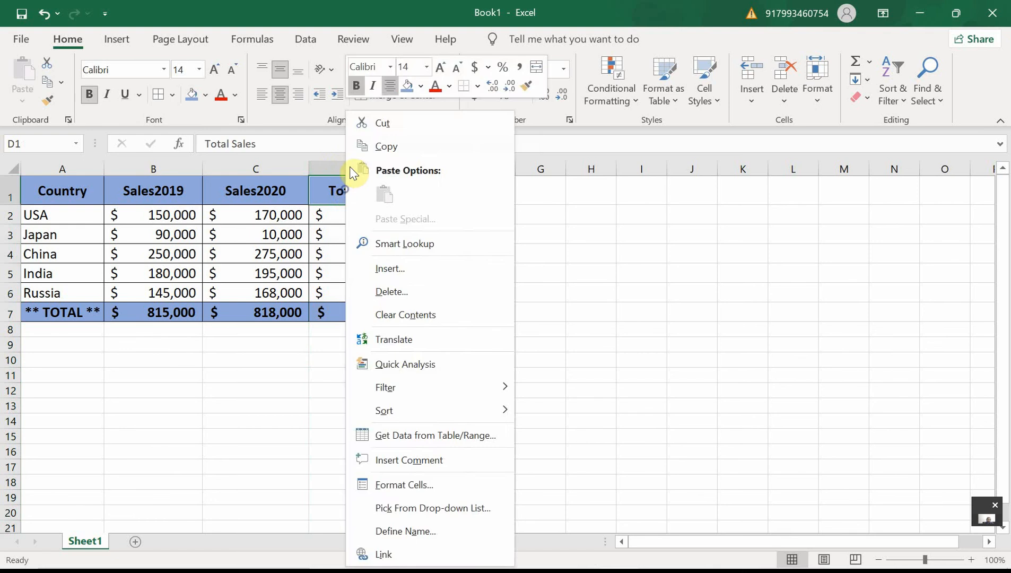
{"action": "left_click", "coordinate": [335, 168]}
{"action": "left_click", "coordinate": [336, 168]}
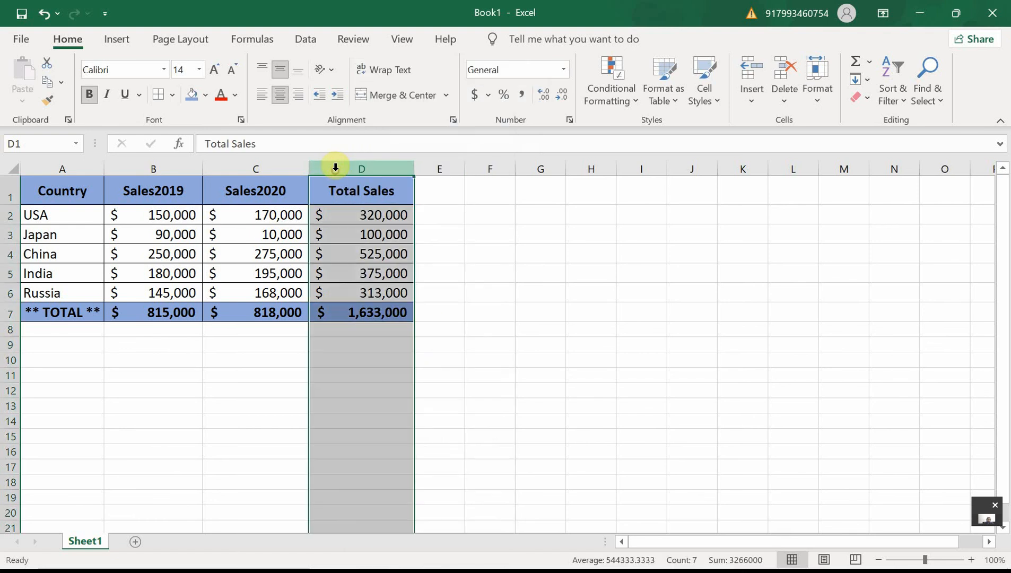
{"action": "right_click", "coordinate": [343, 165]}
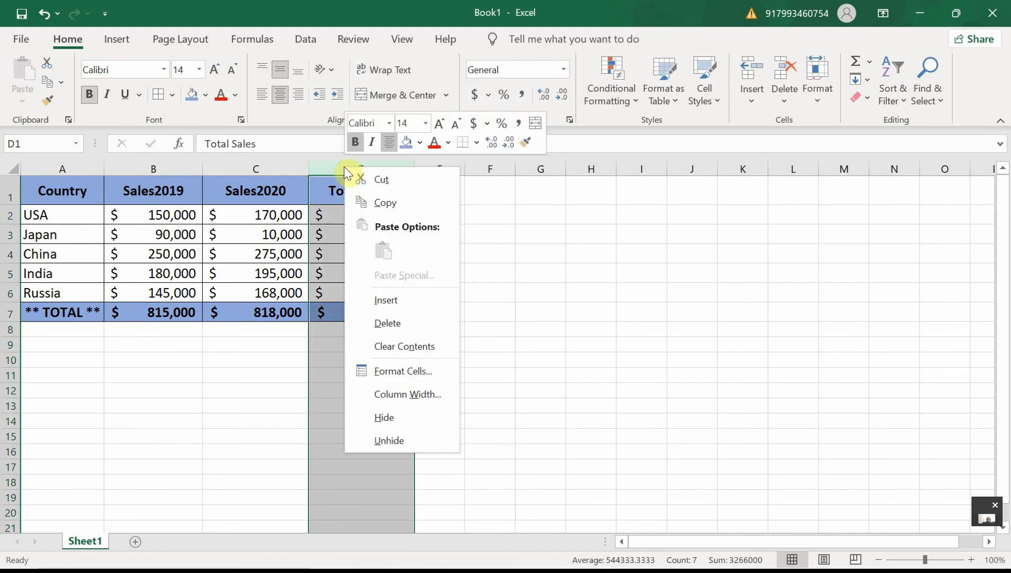
{"action": "left_click", "coordinate": [406, 310]}
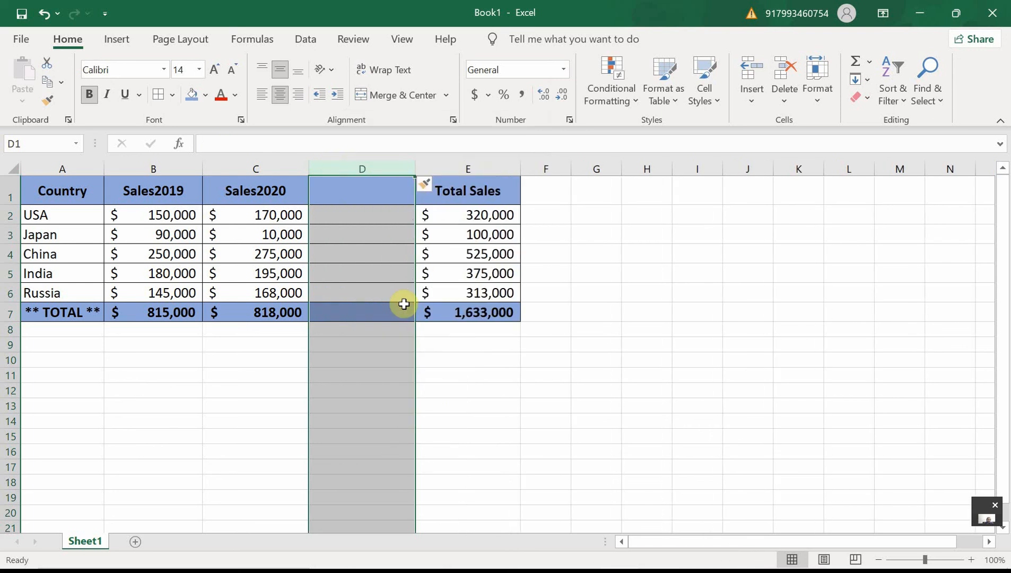
- Enter the header "Sales2021" in D1 for the newly inserted column
{"action": "left_click", "coordinate": [353, 191]}
{"action": "type", "text": "S"}
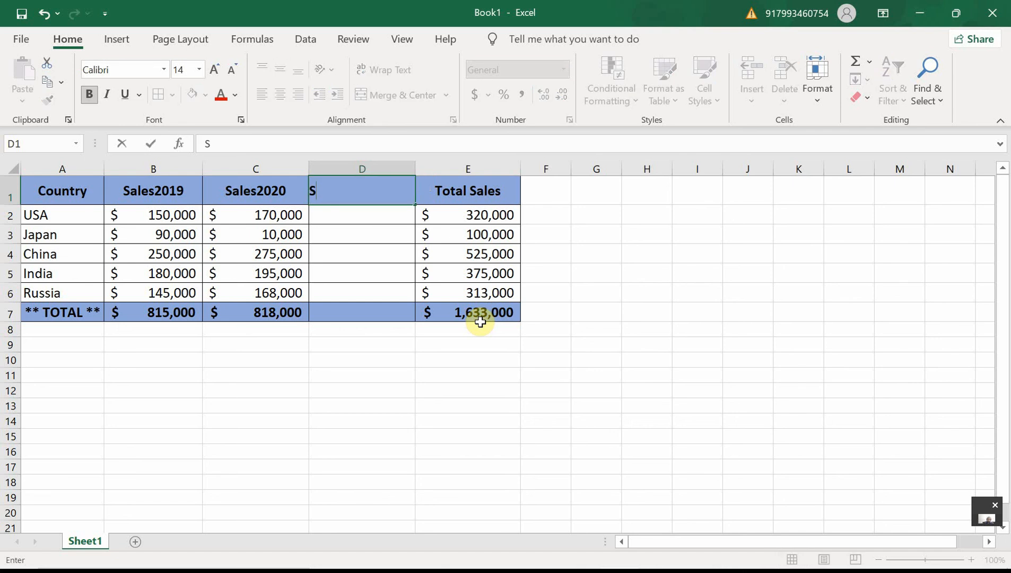
{"action": "type", "text": "ales20121"}
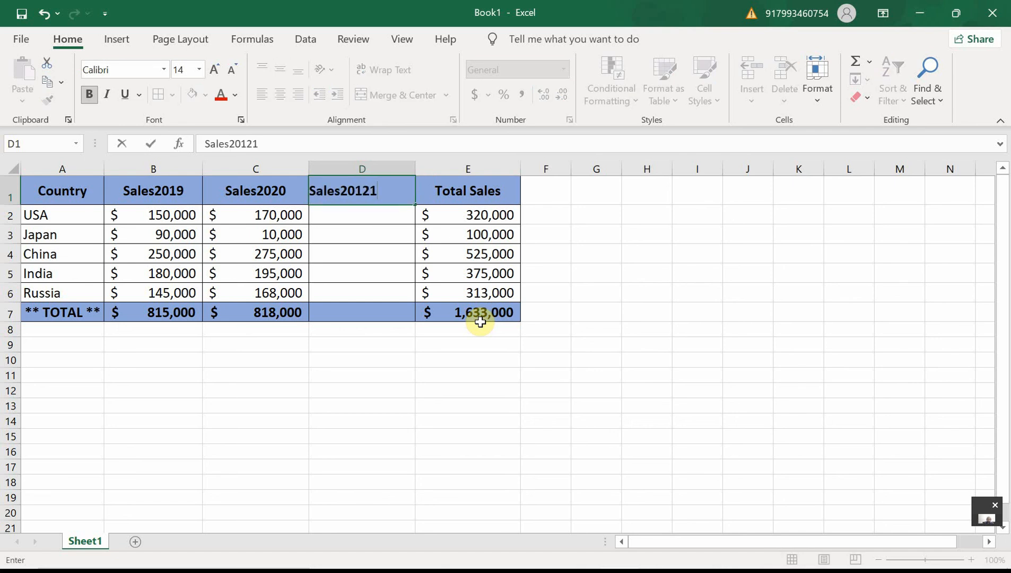
{"action": "key", "text": "Delete"}
{"action": "key", "text": "BackSpace"}
{"action": "key", "text": "BackSpace"}
{"action": "type", "text": "21"}
{"action": "key", "text": "Return"}
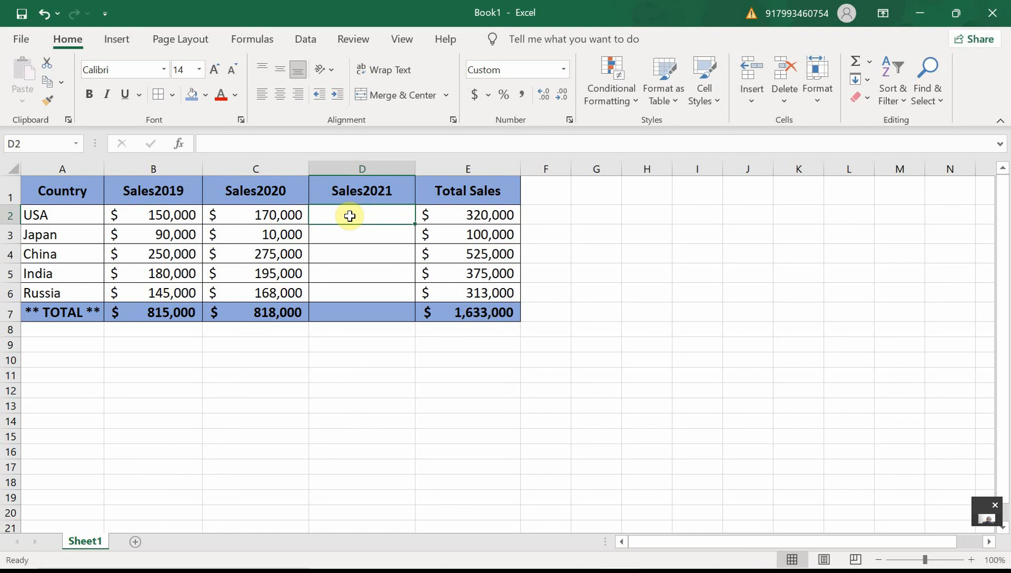
- Enter the 2021 sales figures 190000, 145000, 176000, 222000 and 234000 in D2:D6 for USA, Japan, China, India and Russia
{"action": "type", "text": "190"}
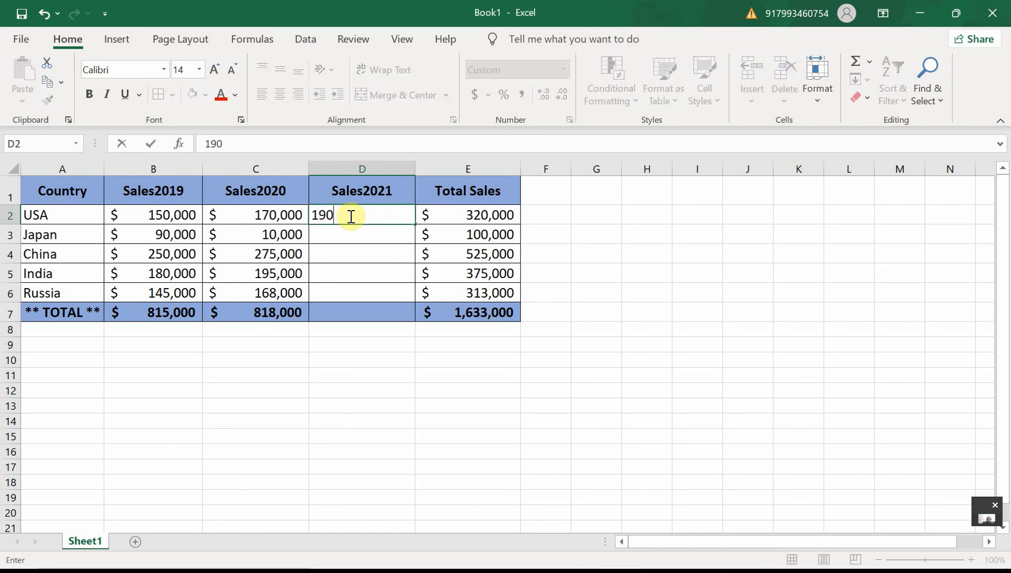
{"action": "type", "text": ",00000"}
{"action": "key", "text": "Return"}
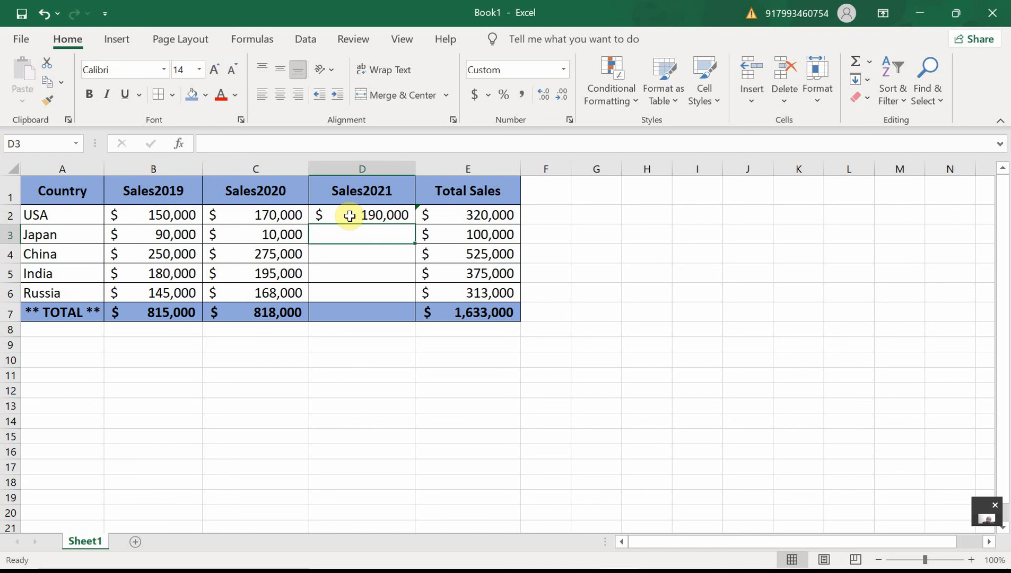
{"action": "type", "text": "1"}
{"action": "type", "text": "45,000"}
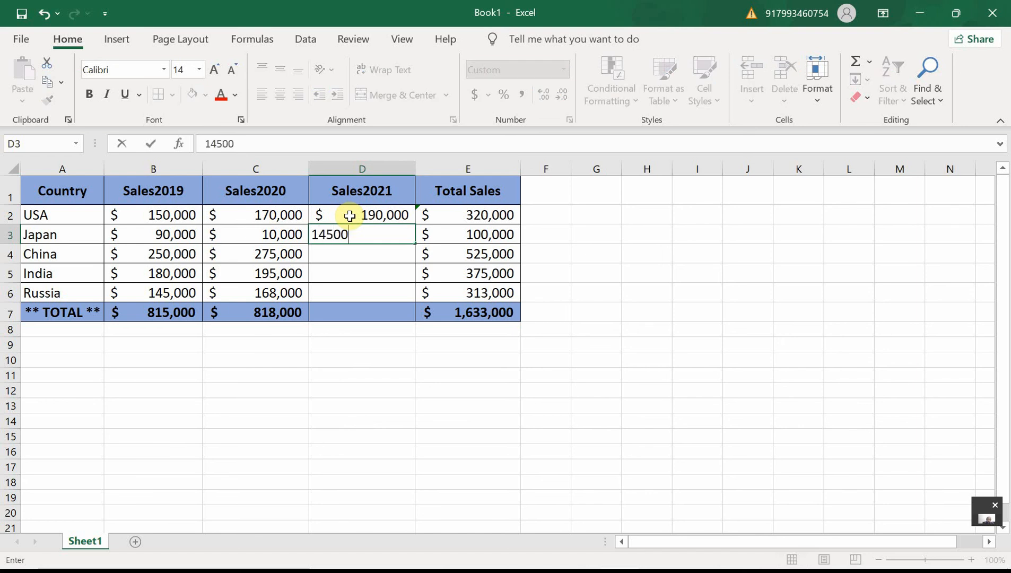
{"action": "key", "text": "Return"}
{"action": "type", "text": "1"}
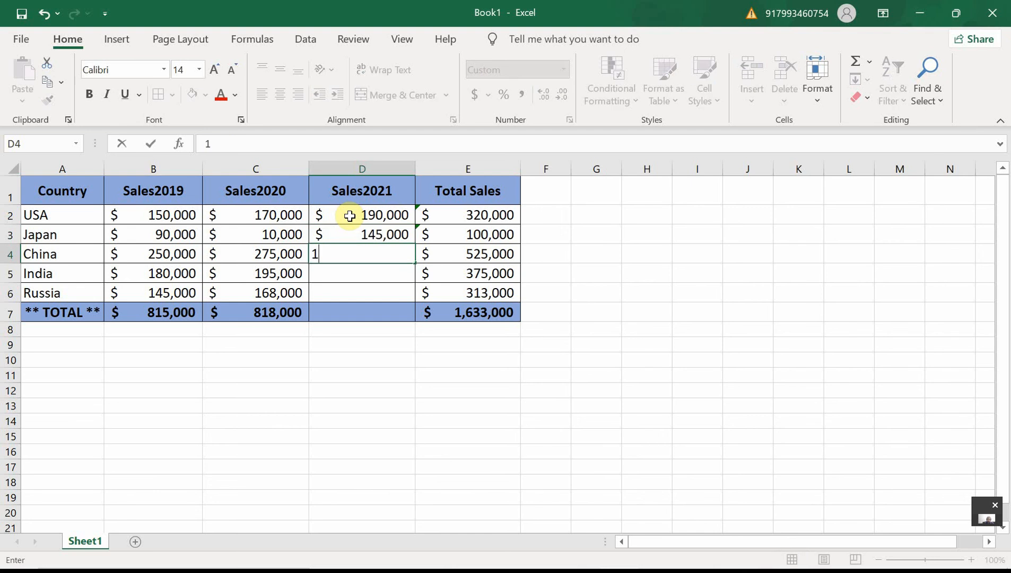
{"action": "type", "text": "76000"}
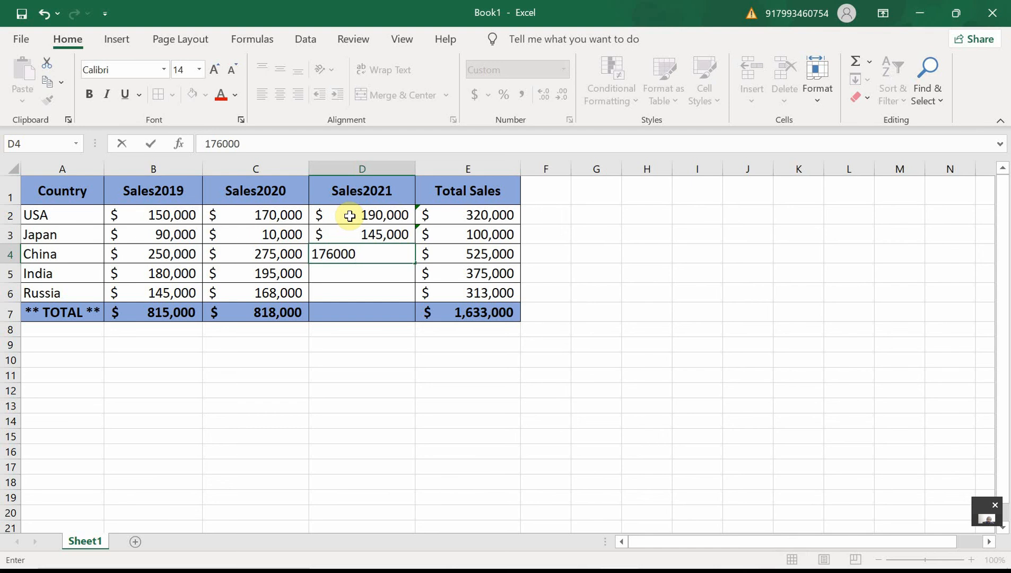
{"action": "key", "text": "Return"}
{"action": "type", "text": "222,0"}
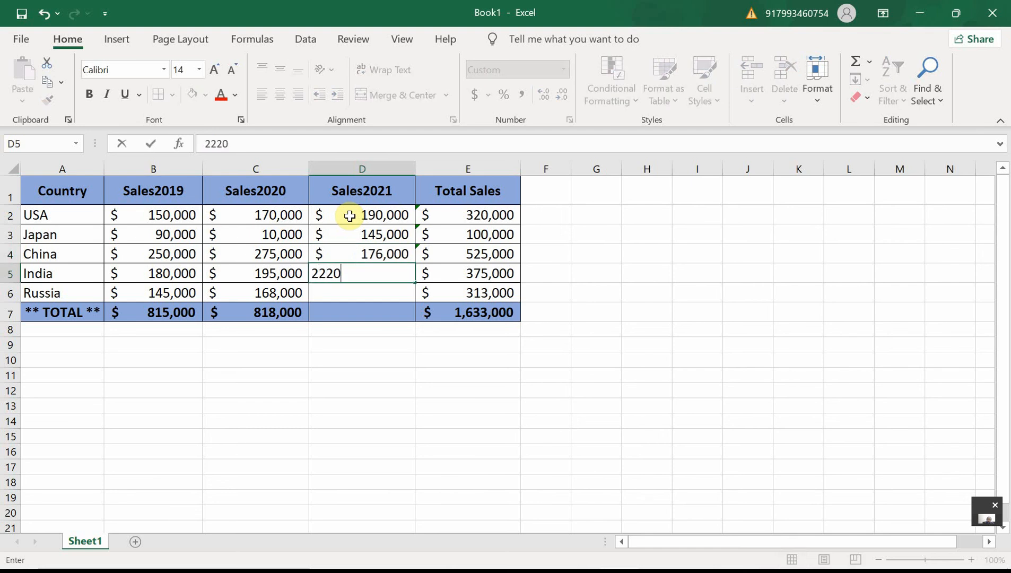
{"action": "type", "text": "00"}
{"action": "key", "text": "Return"}
{"action": "type", "text": "2"}
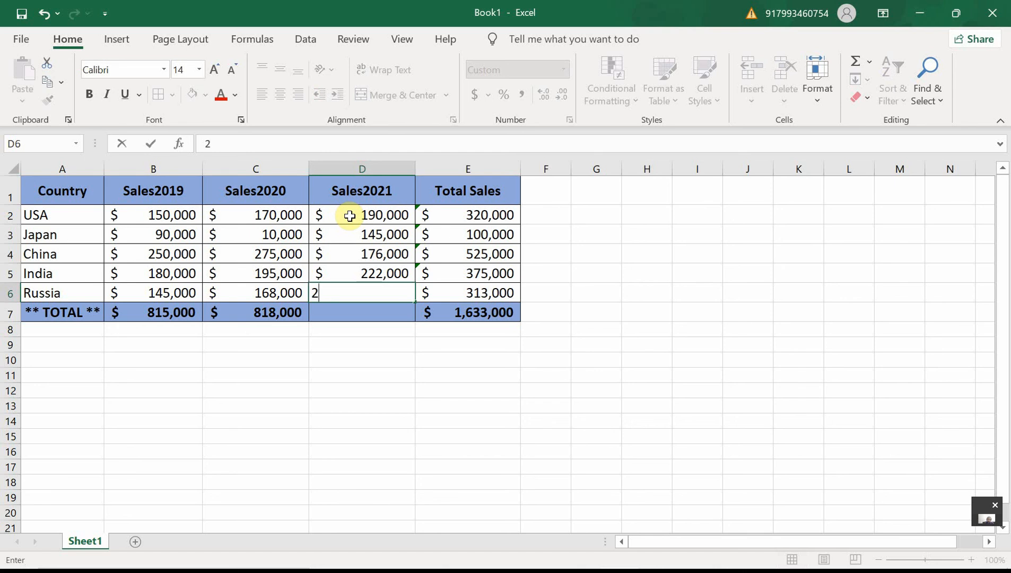
{"action": "type", "text": "34000"}
{"action": "key", "text": "Return"}
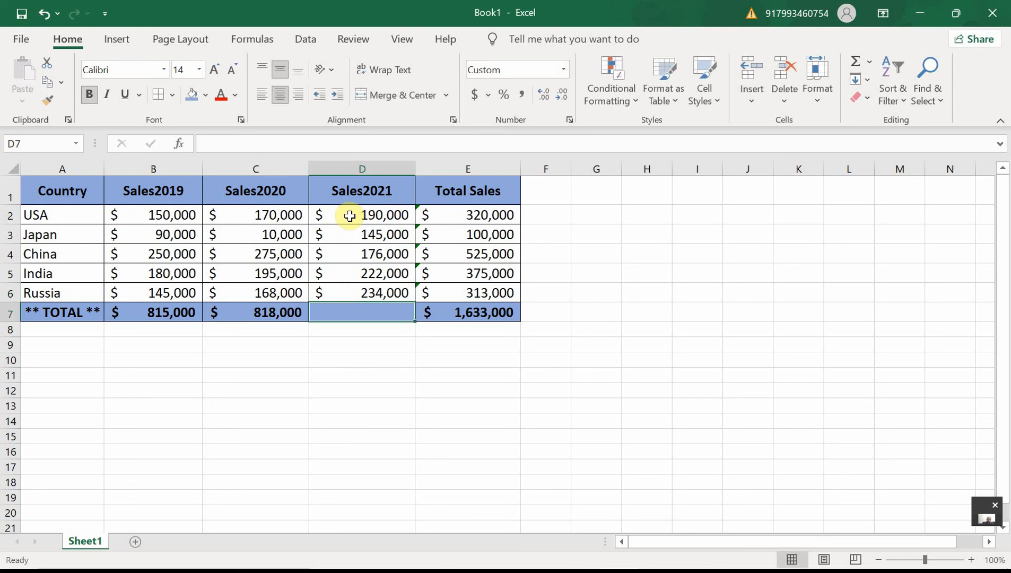
- Copy the column total formula from C7 across to D7 to total the Sales2021 column
{"action": "left_click", "coordinate": [361, 293]}
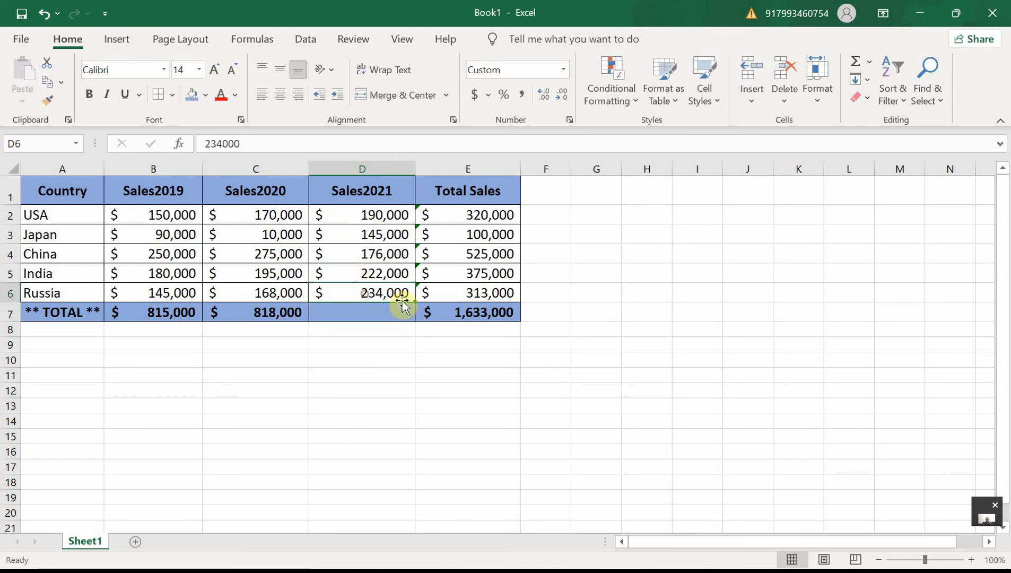
{"action": "left_click", "coordinate": [273, 312]}
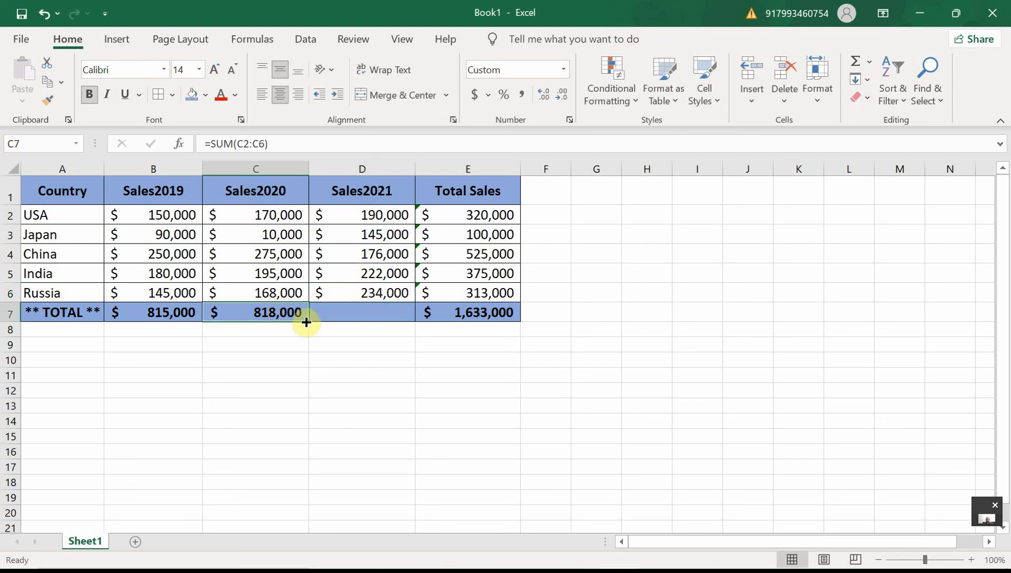
{"action": "left_click_drag", "start_coordinate": [307, 322], "coordinate": [383, 313]}
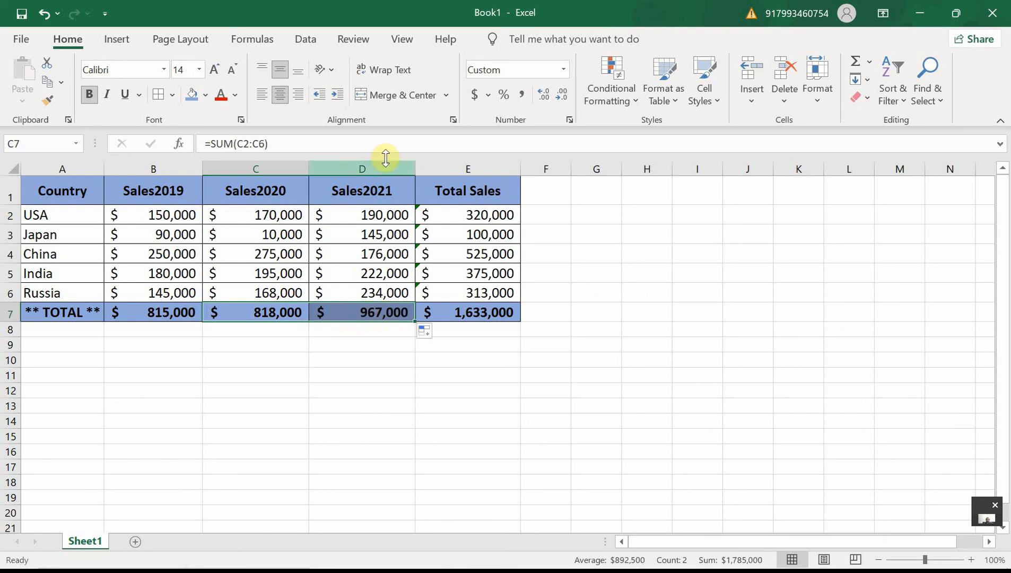
{"action": "left_click", "coordinate": [383, 313]}
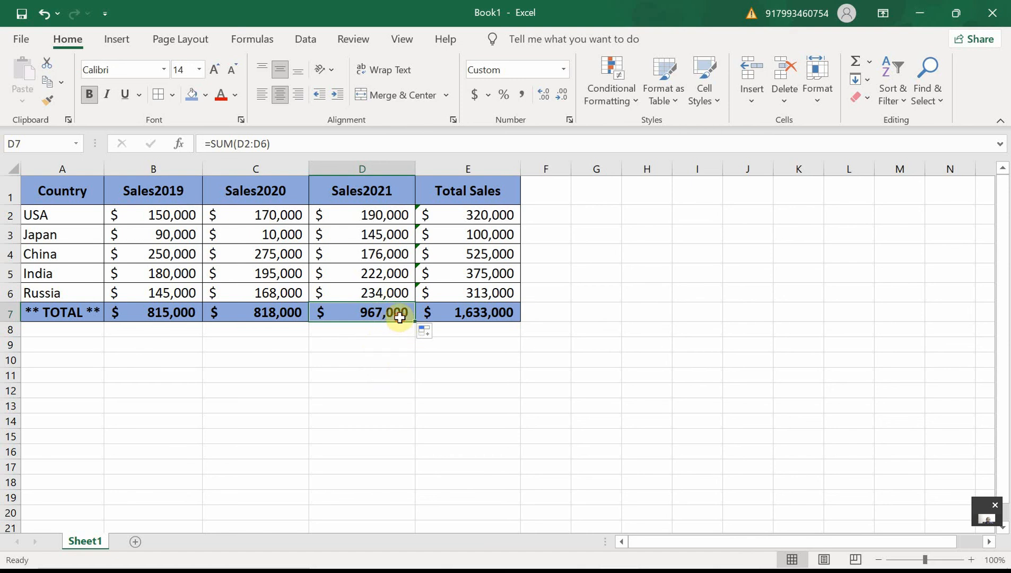
- Examine the error-checking options for the USA total formula in E2 and the sales cells it adds
{"action": "left_click", "coordinate": [485, 218]}
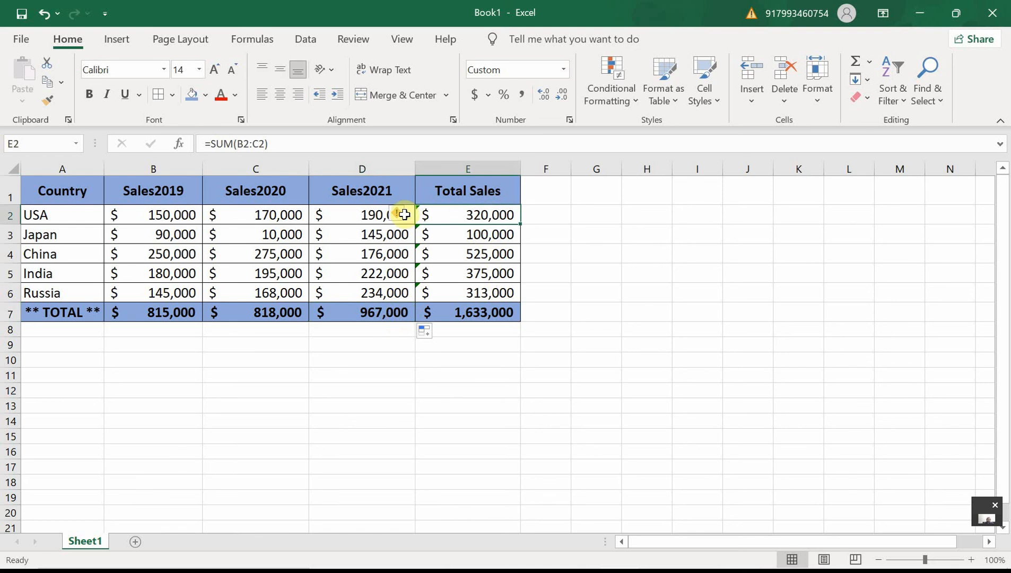
{"action": "mouse_move", "coordinate": [396, 222]}
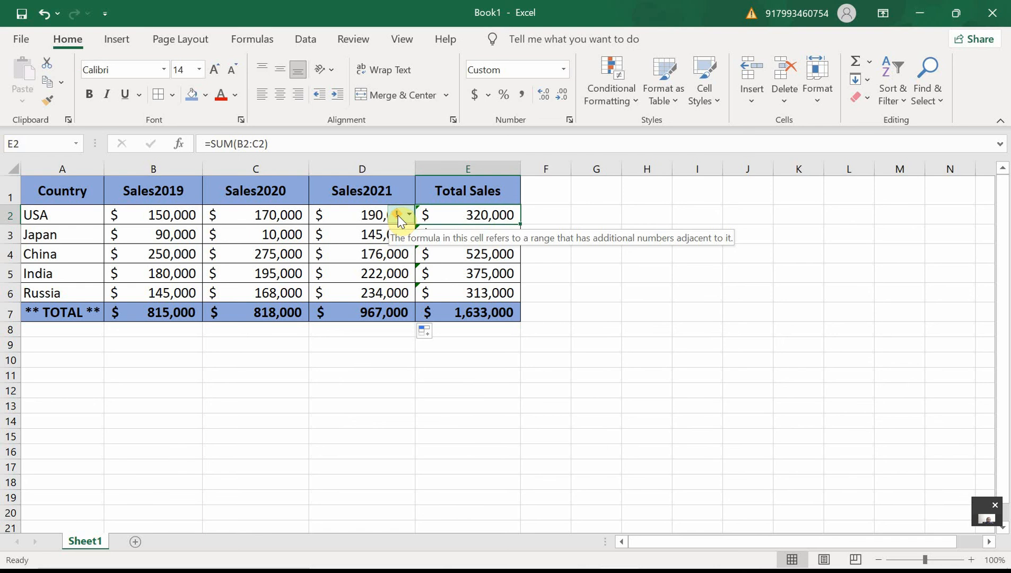
{"action": "left_click", "coordinate": [399, 218]}
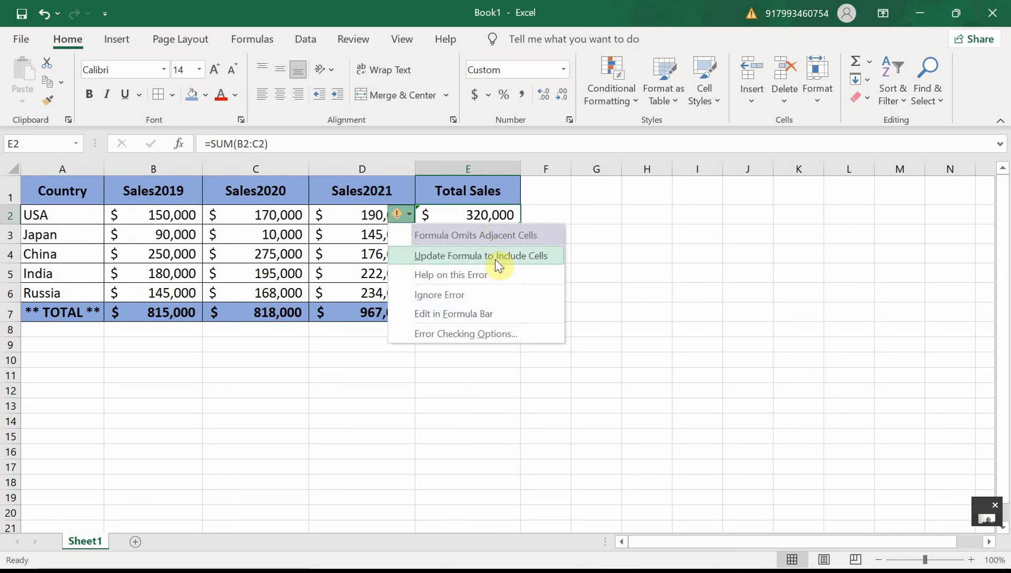
{"action": "left_click", "coordinate": [361, 420]}
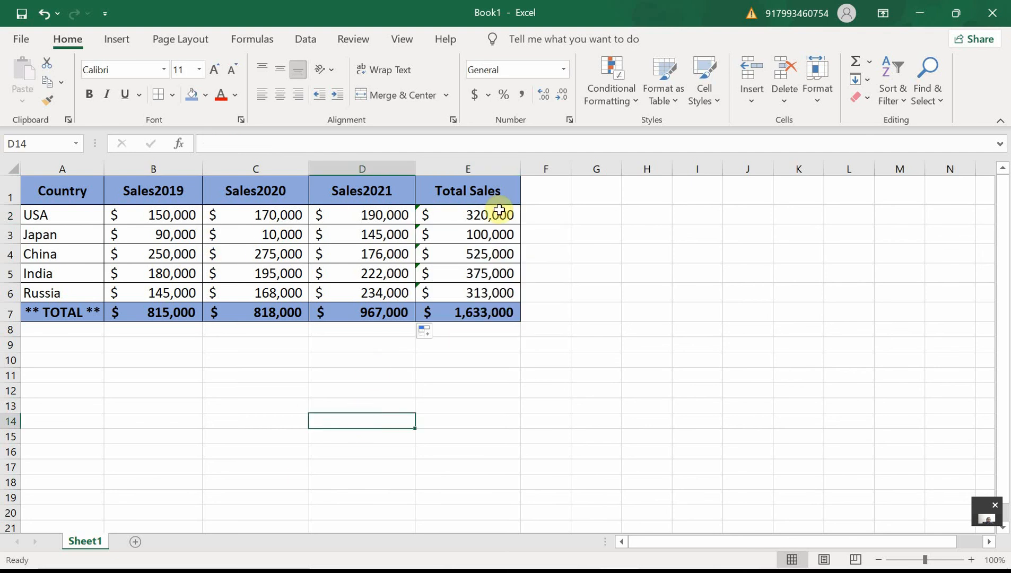
{"action": "left_click", "coordinate": [169, 216]}
{"action": "left_click", "coordinate": [249, 215]}
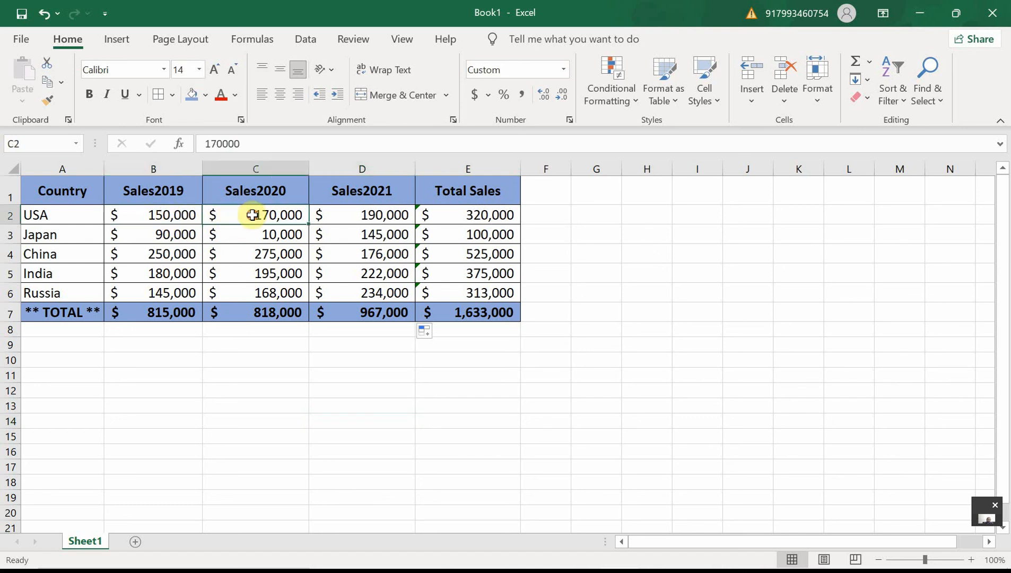
- Extend the SUM range in E2 to B2:D2 so the USA total includes Sales2021
{"action": "left_click", "coordinate": [493, 216]}
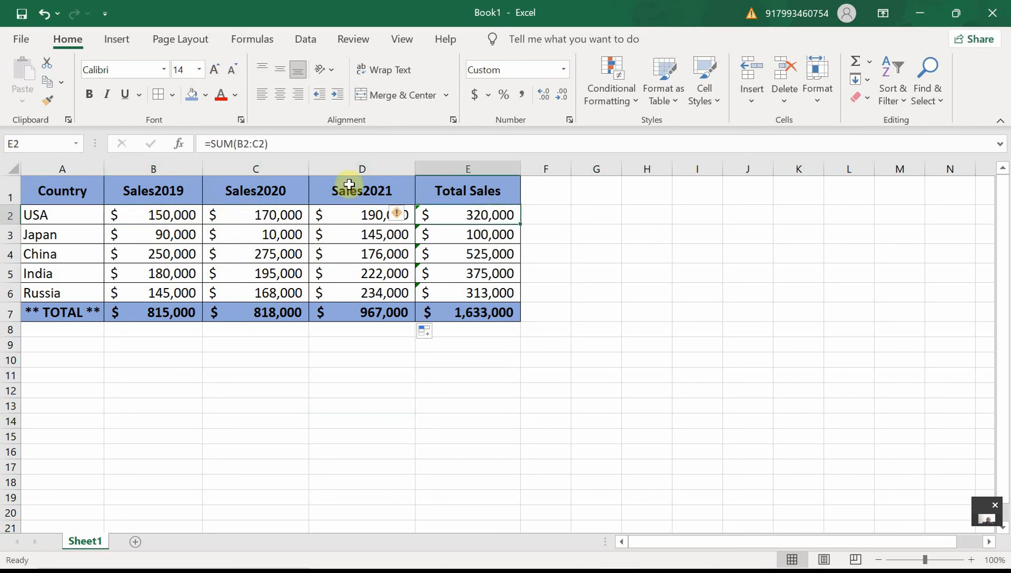
{"action": "left_click", "coordinate": [288, 143]}
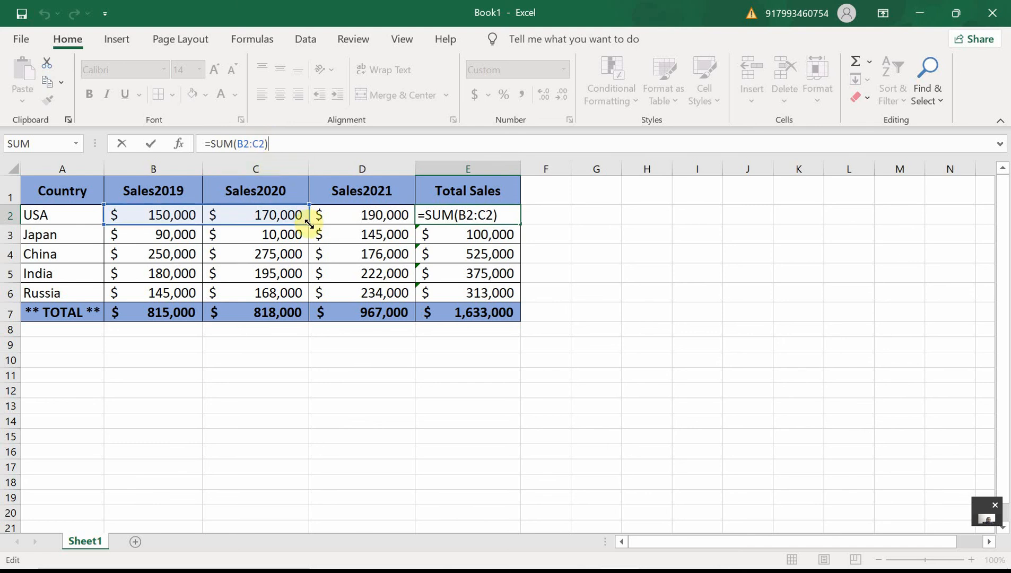
{"action": "left_click_drag", "start_coordinate": [308, 223], "coordinate": [399, 222]}
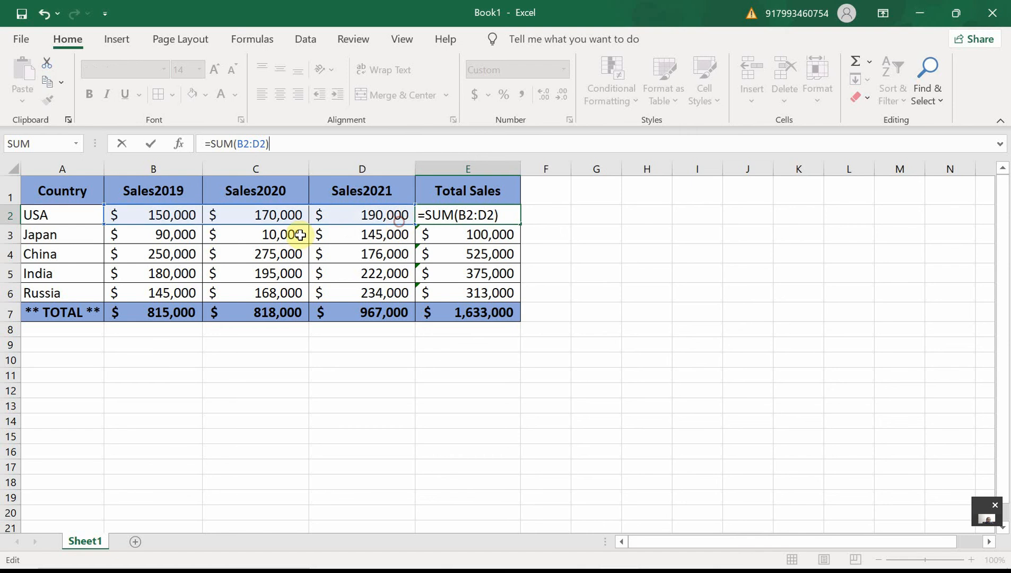
{"action": "left_click", "coordinate": [254, 143]}
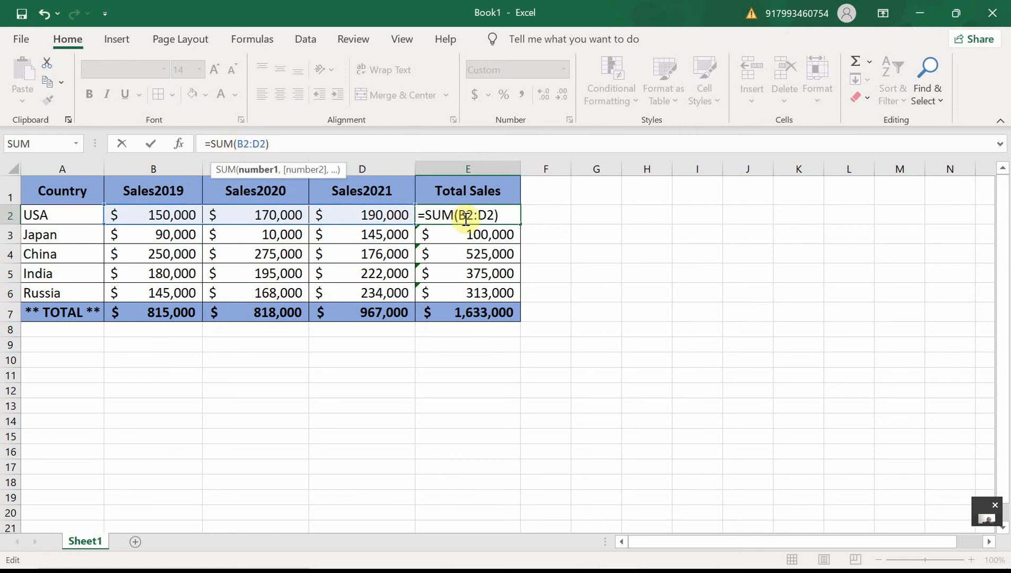
{"action": "key", "text": "Return"}
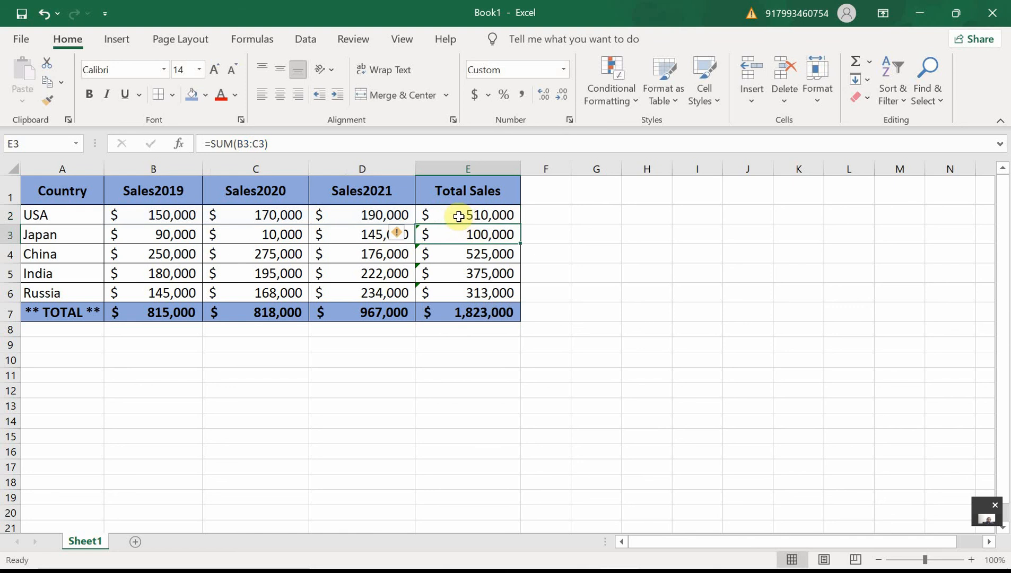
- Fill the updated Total Sales formula from E2 down through E6 and check the formulas in E7 and E2
{"action": "left_click", "coordinate": [459, 217]}
{"action": "left_click_drag", "start_coordinate": [522, 220], "coordinate": [536, 296]}
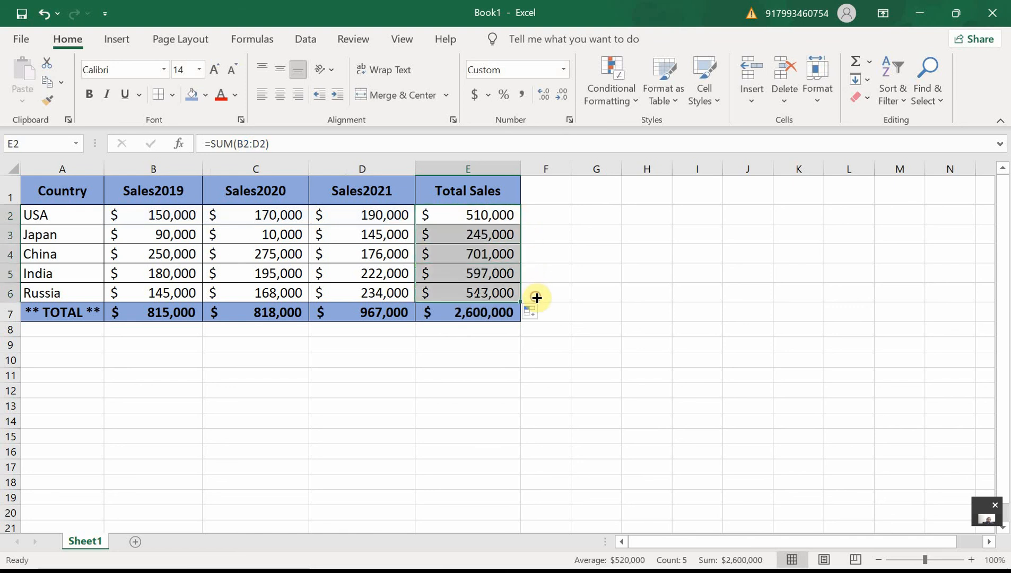
{"action": "left_click", "coordinate": [483, 374]}
{"action": "left_click", "coordinate": [474, 312]}
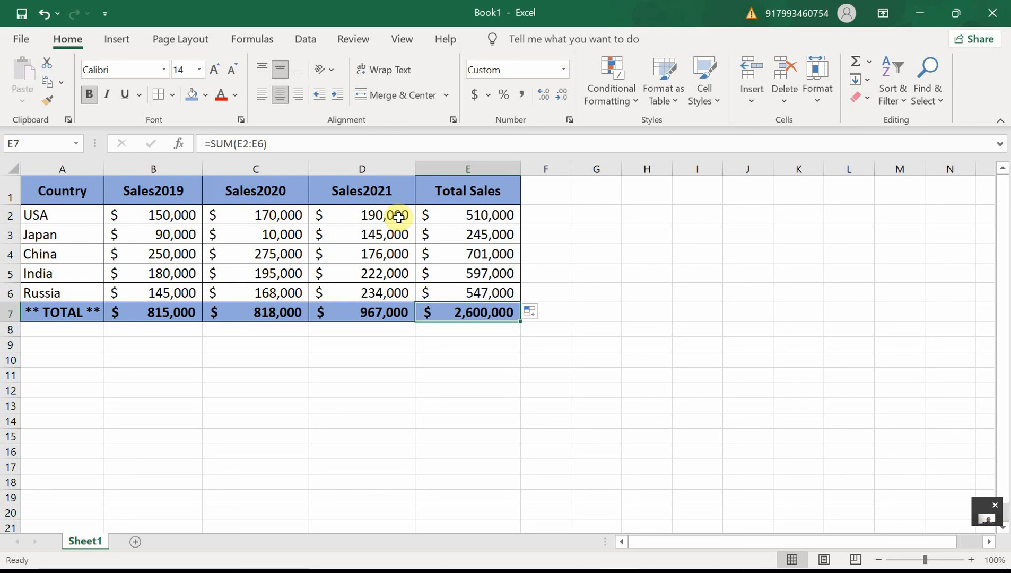
{"action": "left_click", "coordinate": [464, 214]}
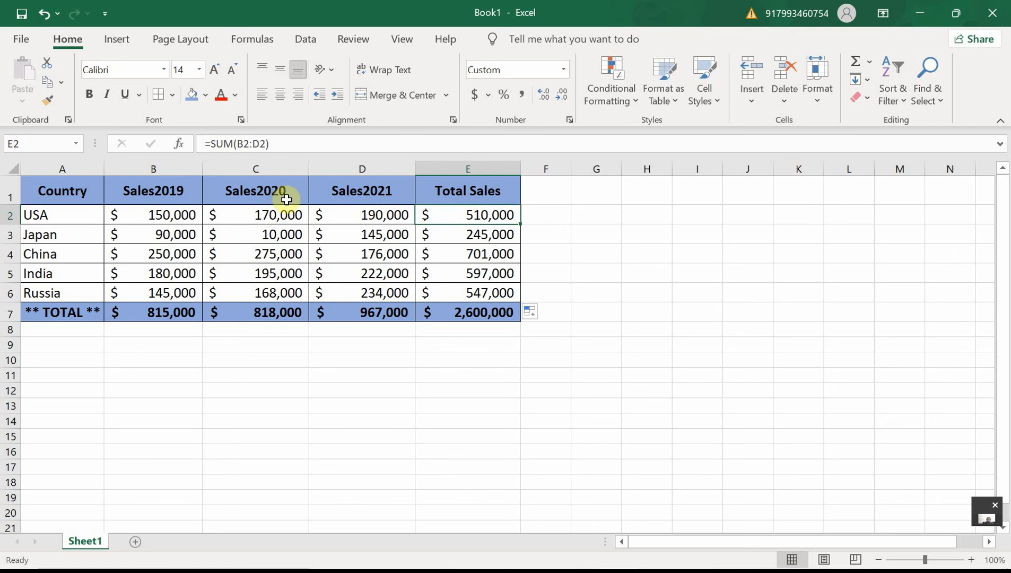
- Set the font color of the country names in A2:A6 to the orange theme color
{"action": "left_click_drag", "start_coordinate": [40, 210], "coordinate": [53, 291]}
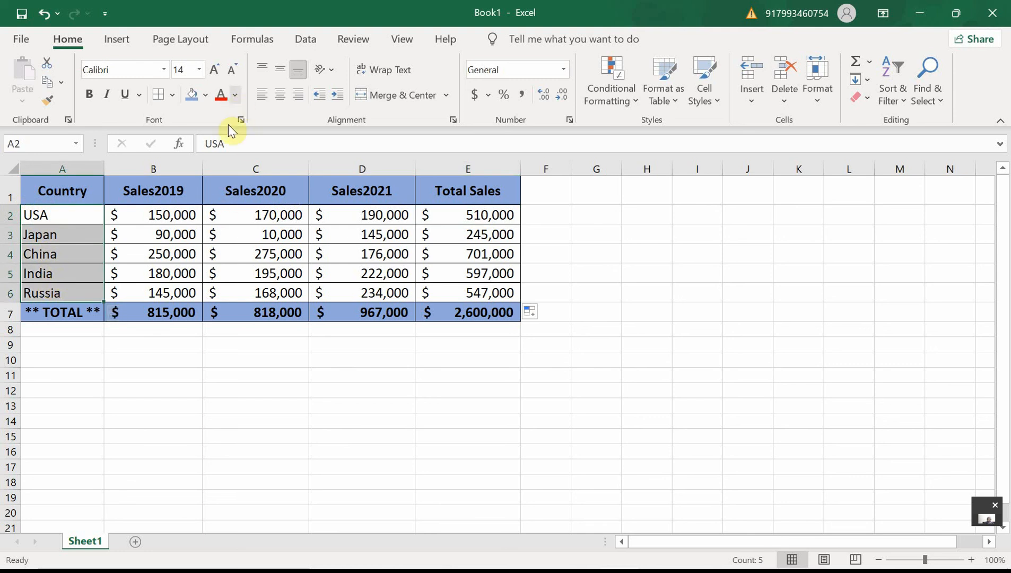
{"action": "left_click", "coordinate": [236, 98]}
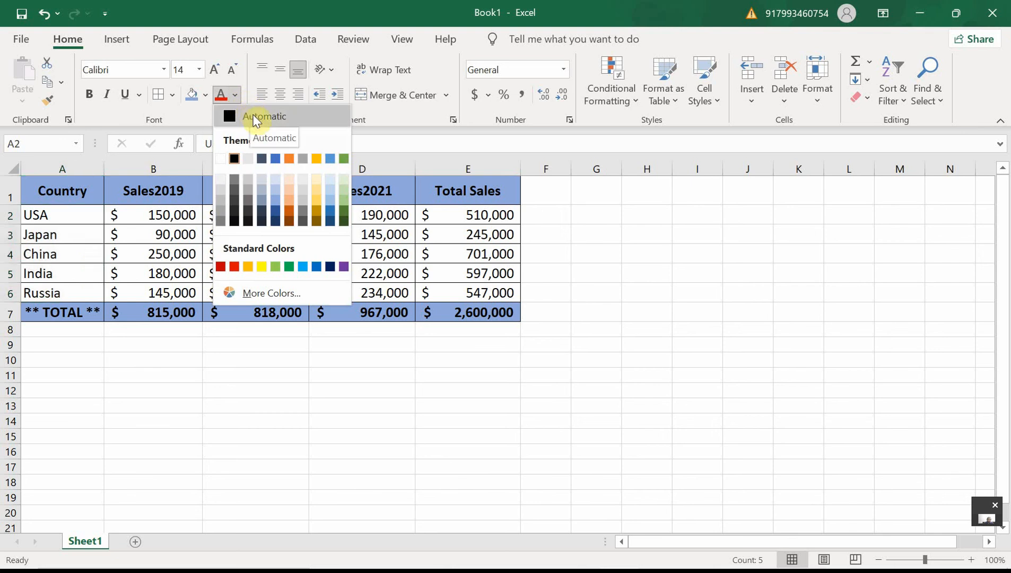
{"action": "left_click", "coordinate": [292, 157]}
- Set the font color of the Sales2019 values in B2:B6 to the standard dark red
{"action": "left_click_drag", "start_coordinate": [183, 213], "coordinate": [189, 293]}
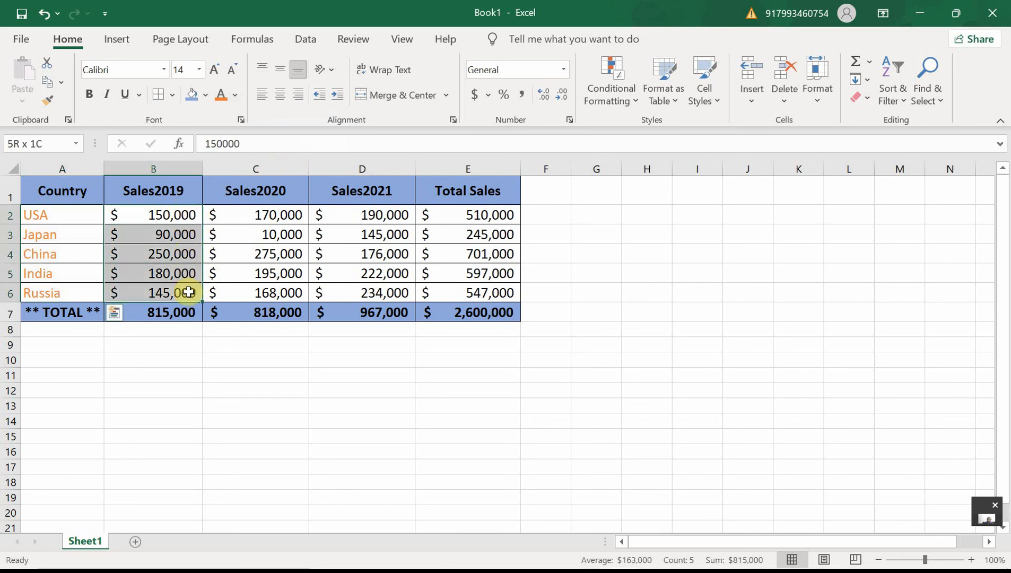
{"action": "left_click", "coordinate": [239, 94]}
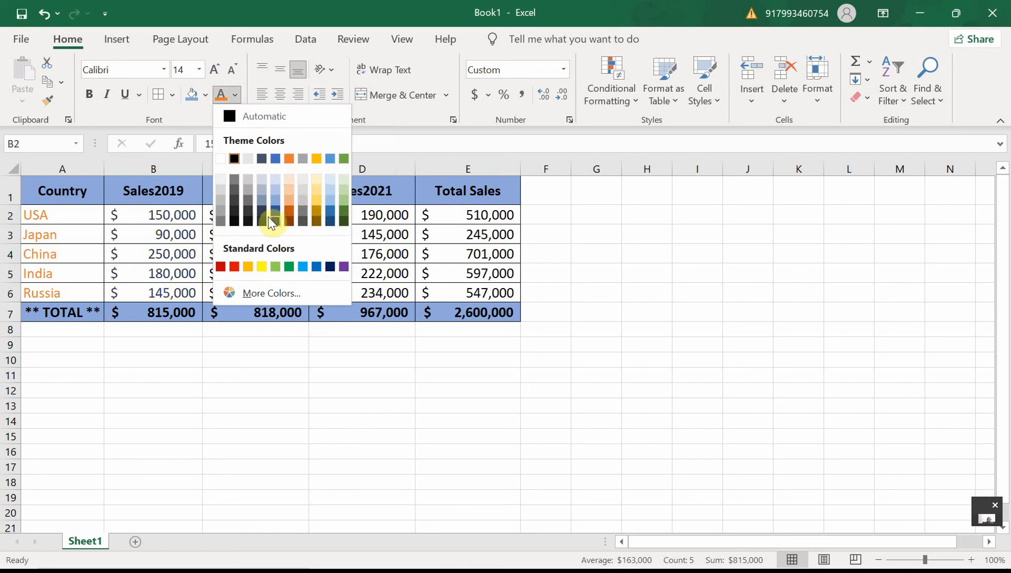
{"action": "left_click", "coordinate": [220, 267]}
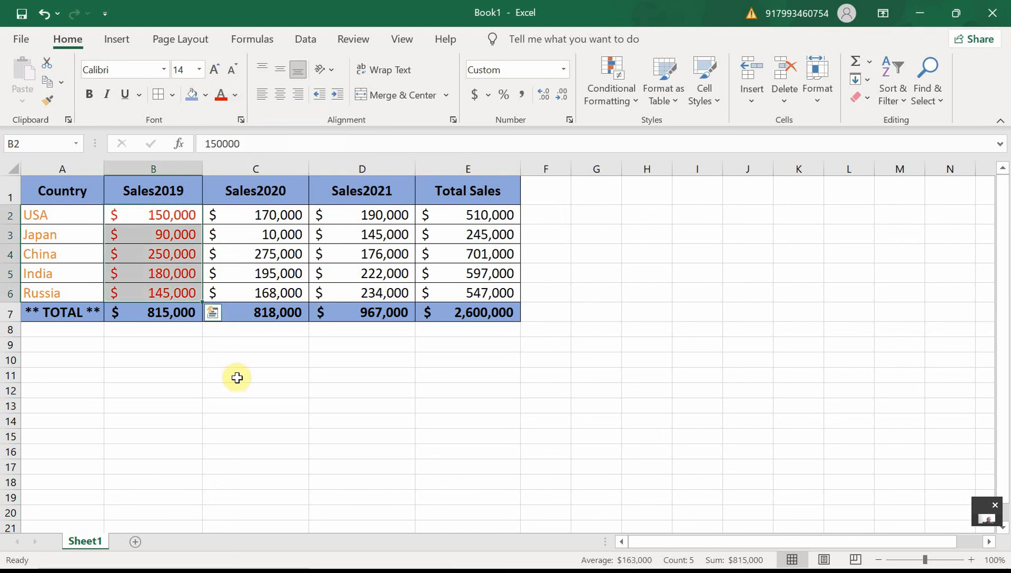
{"action": "left_click", "coordinate": [246, 377]}
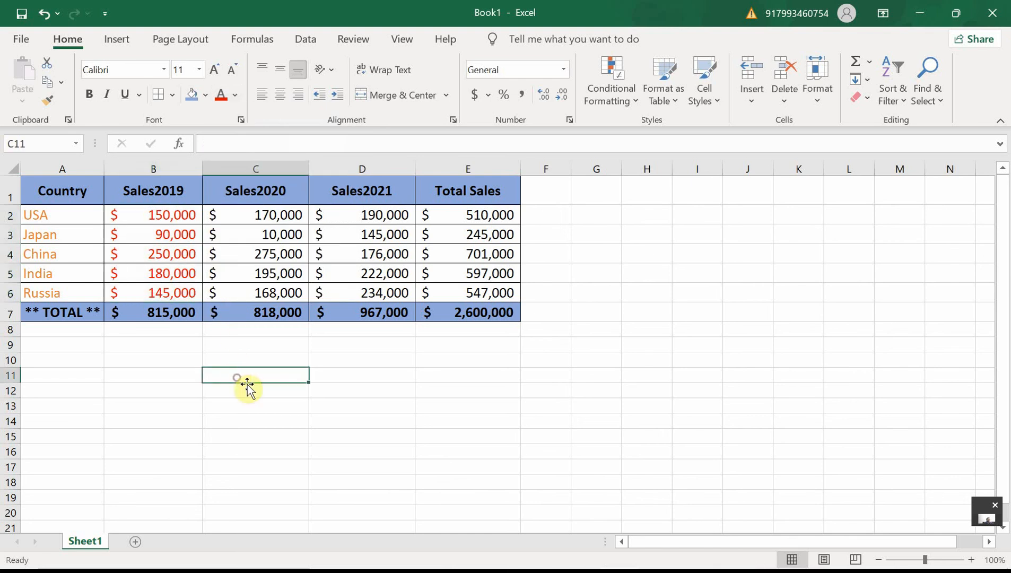
- Start saving the workbook with the completed country sales table
{"action": "left_click", "coordinate": [23, 16]}
{"action": "left_click", "coordinate": [649, 385]}
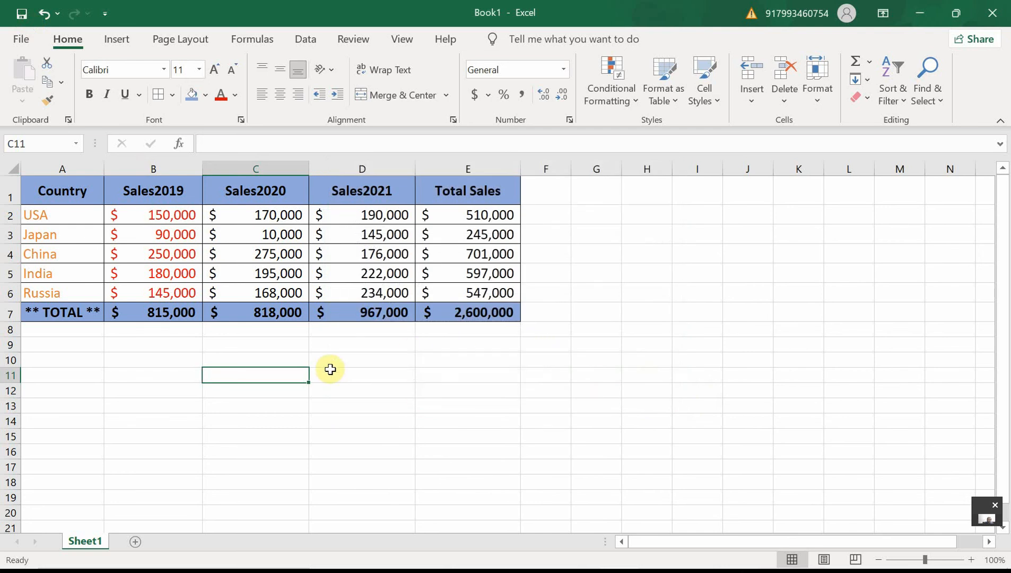
{"action": "left_click", "coordinate": [421, 391]}
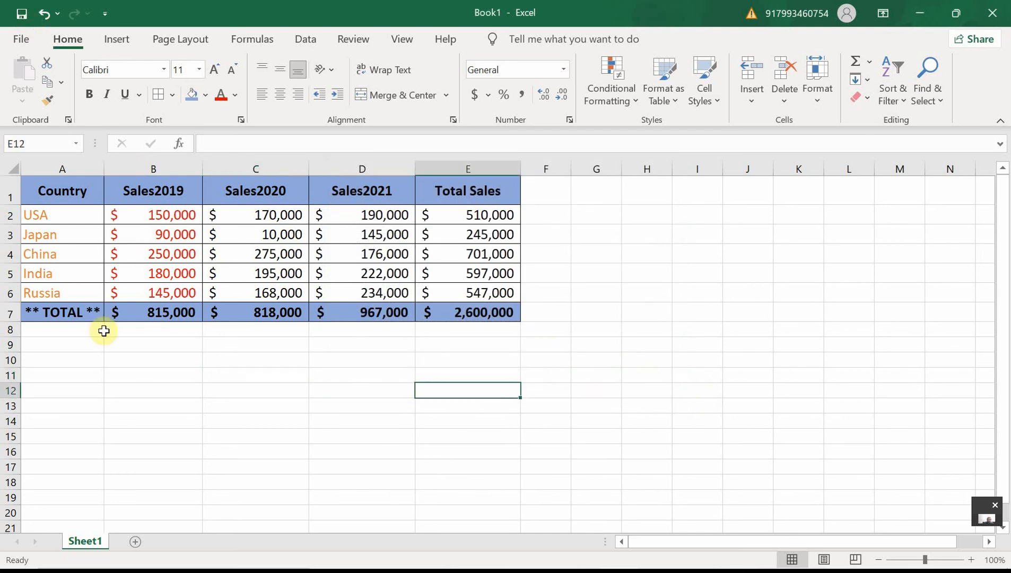
{"action": "left_click", "coordinate": [141, 373]}
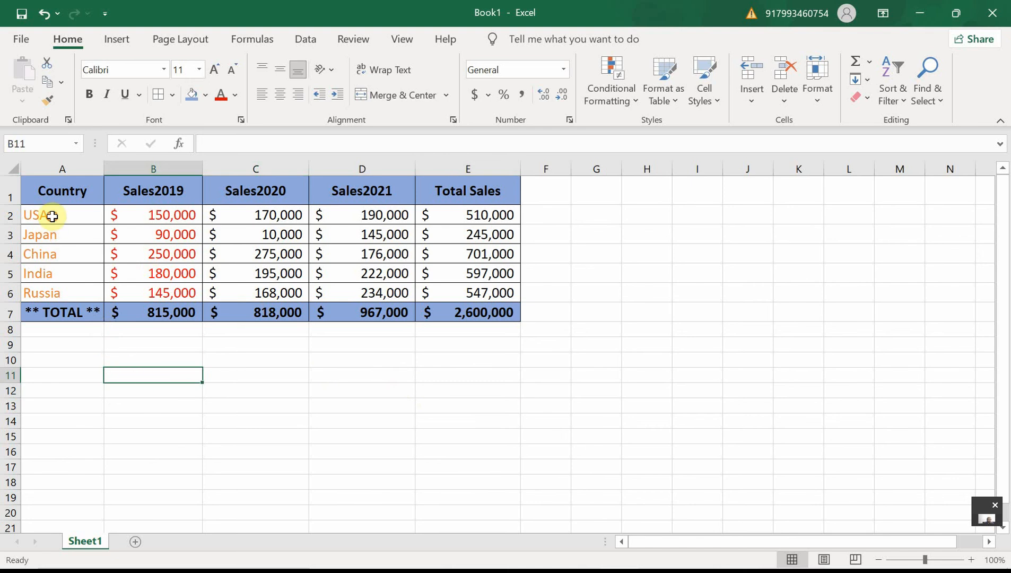
{"action": "left_click_drag", "start_coordinate": [51, 216], "coordinate": [91, 291]}
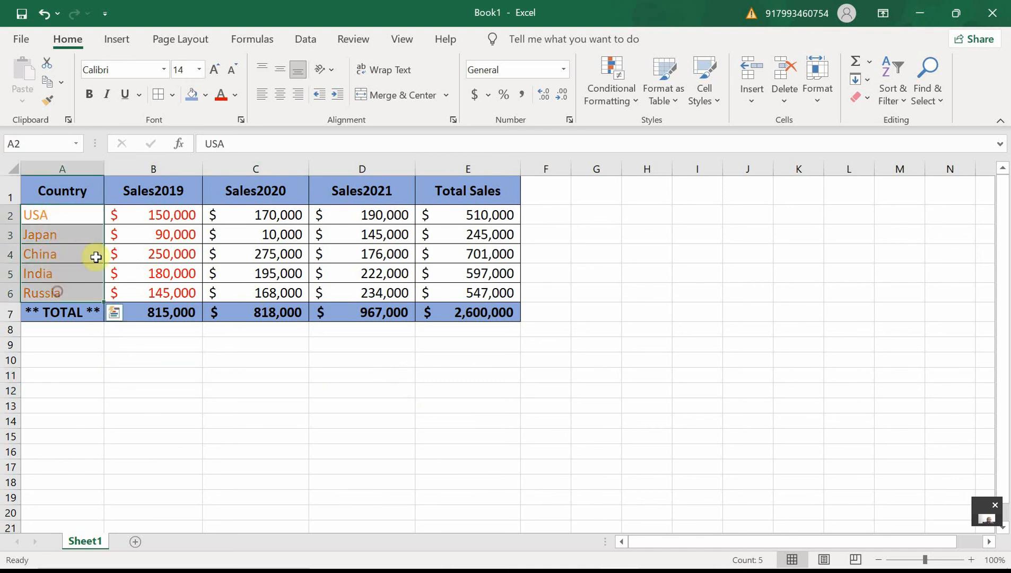
{"action": "left_click_drag", "start_coordinate": [74, 191], "coordinate": [465, 189]}
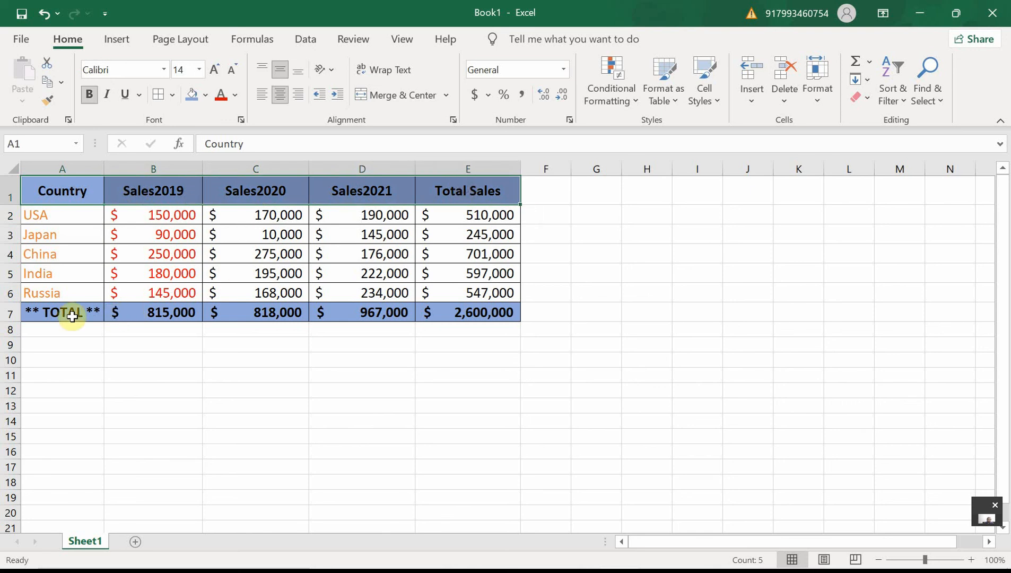
{"action": "left_click_drag", "start_coordinate": [72, 313], "coordinate": [127, 318]}
{"action": "left_click", "coordinate": [129, 400]}
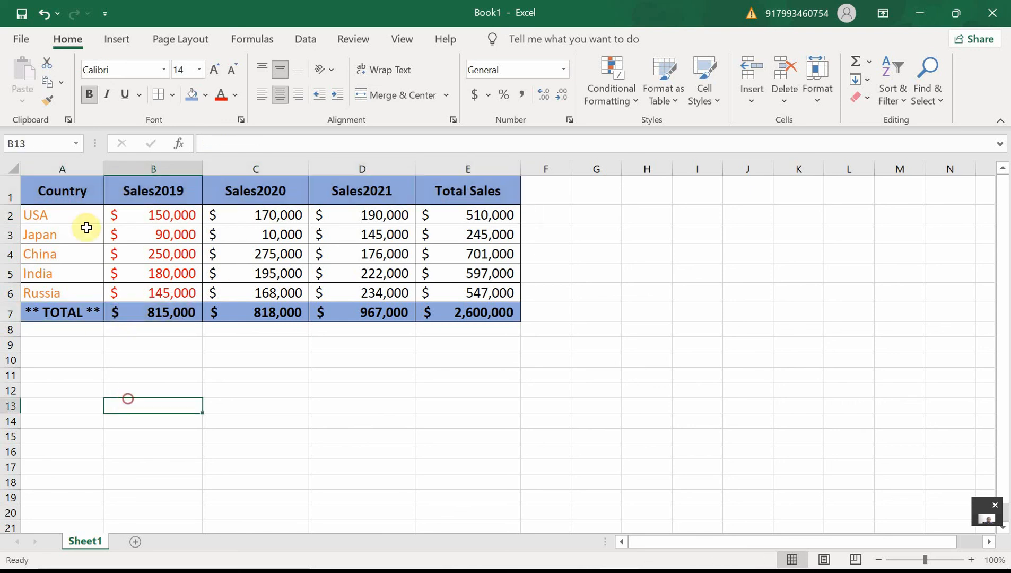
{"action": "left_click", "coordinate": [67, 183]}
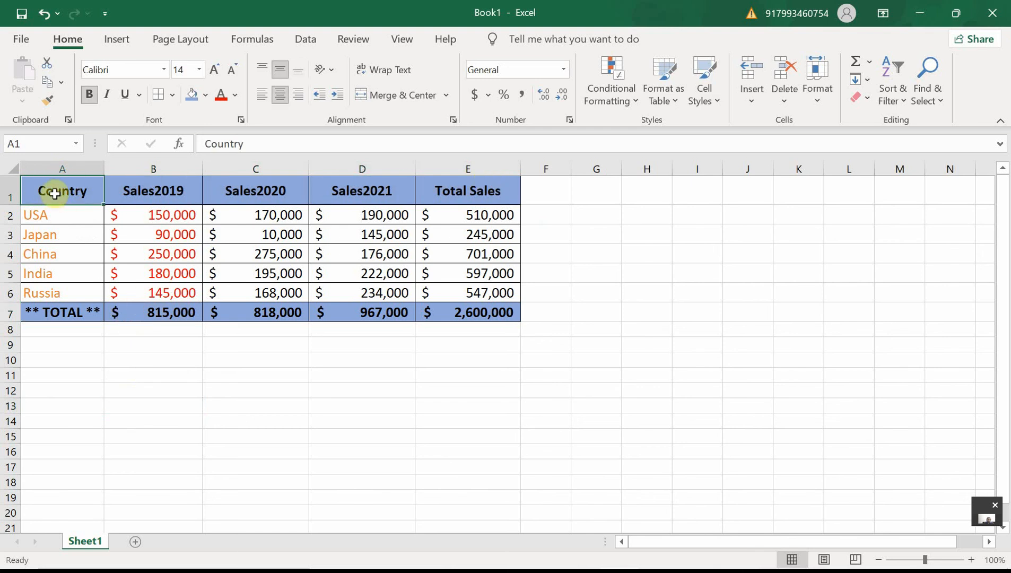
- Make the TOTAL row slightly taller and set the text of header row A1:E1 and total row A7:E7 to Agency FB, size 16
{"action": "left_click_drag", "start_coordinate": [14, 321], "coordinate": [13, 326]}
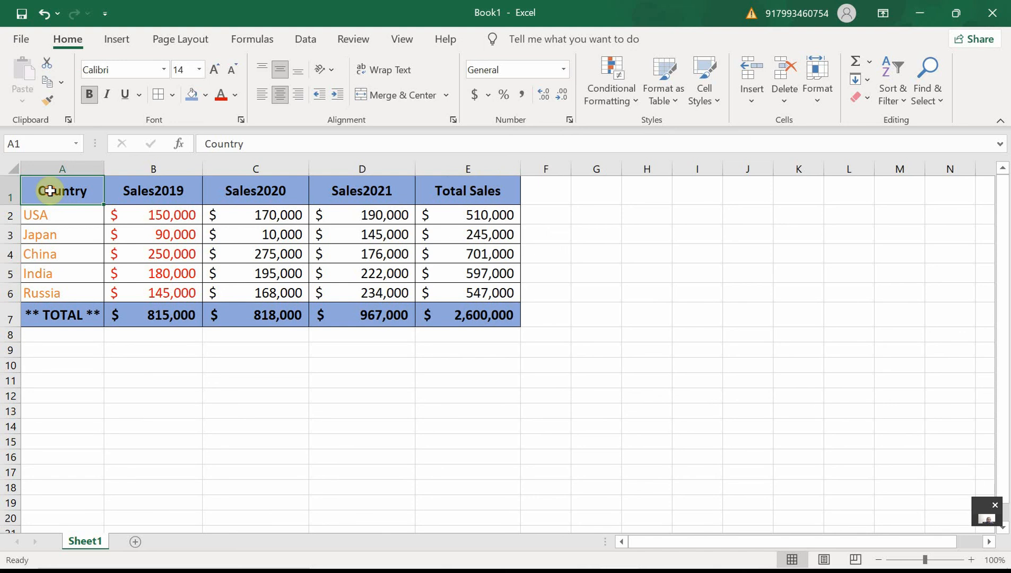
{"action": "left_click_drag", "start_coordinate": [50, 191], "coordinate": [459, 190]}
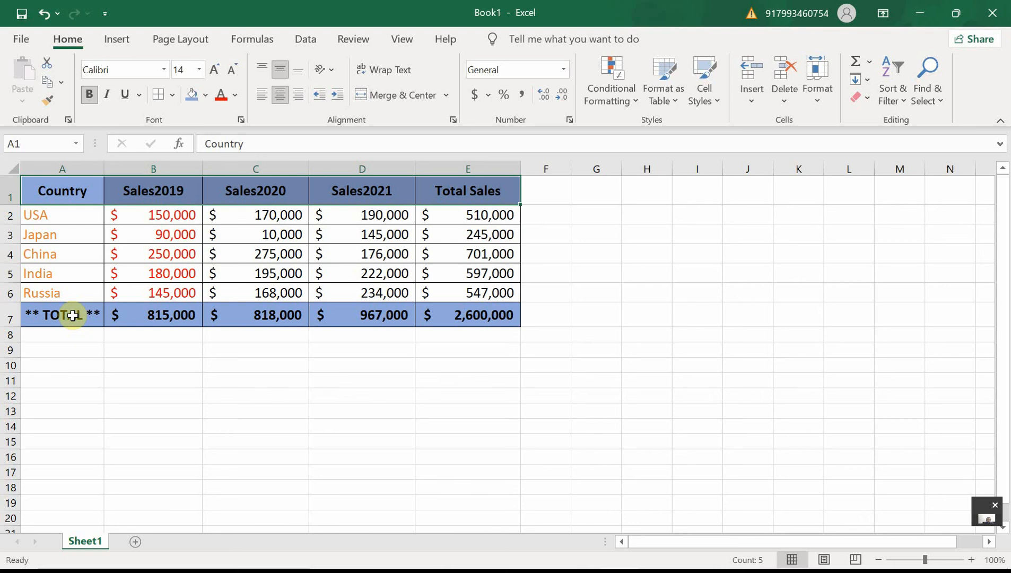
{"action": "left_click_drag", "start_coordinate": [72, 315], "coordinate": [464, 312]}
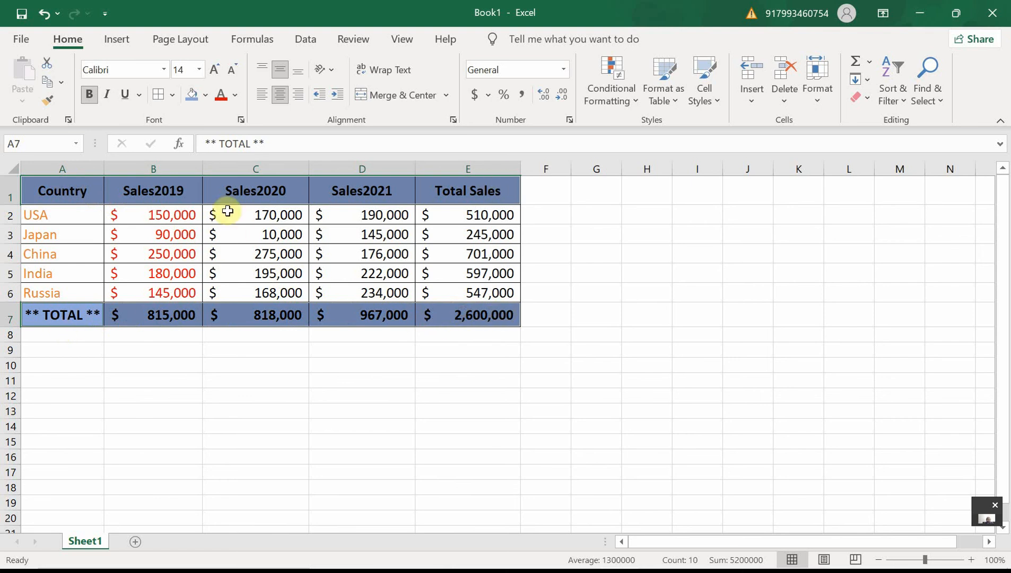
{"action": "left_click", "coordinate": [174, 101]}
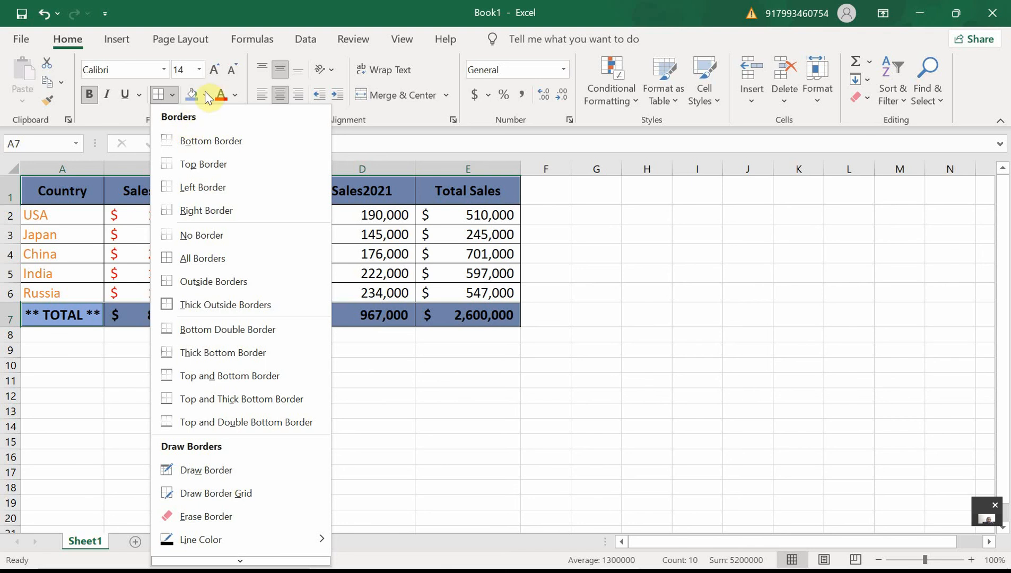
{"action": "left_click", "coordinate": [164, 69]}
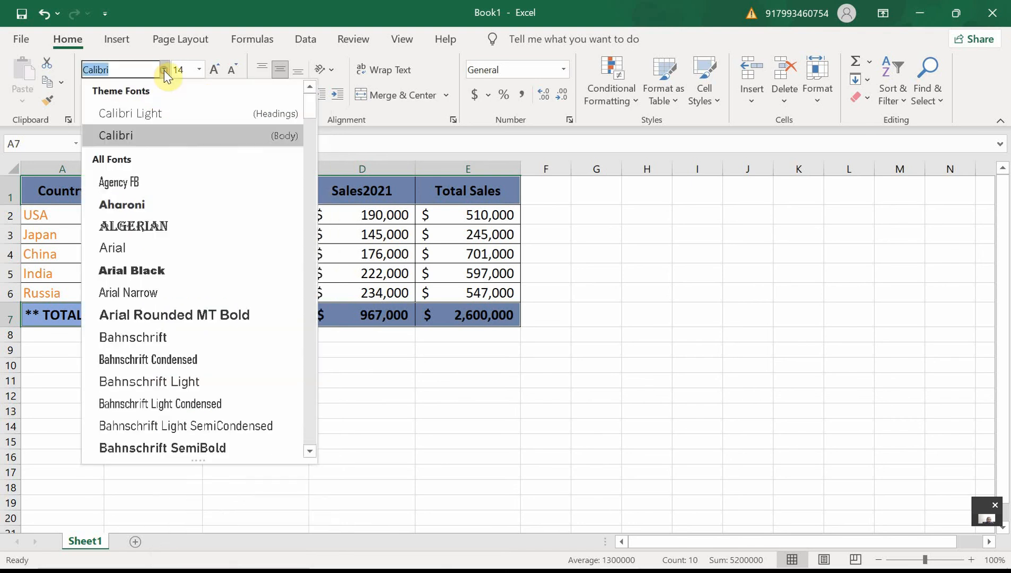
{"action": "left_click", "coordinate": [171, 249]}
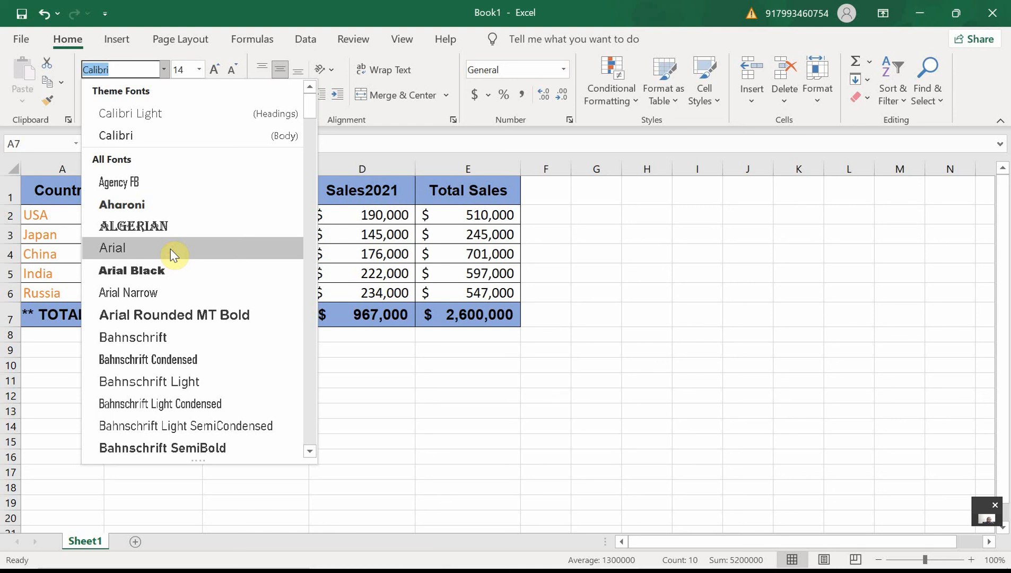
{"action": "left_click", "coordinate": [182, 194]}
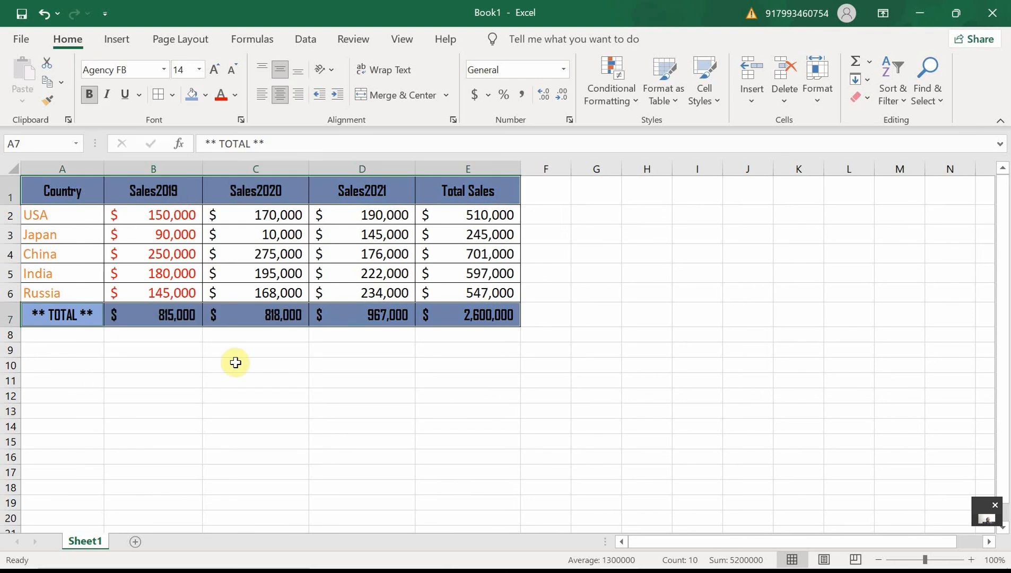
{"action": "left_click", "coordinate": [214, 71]}
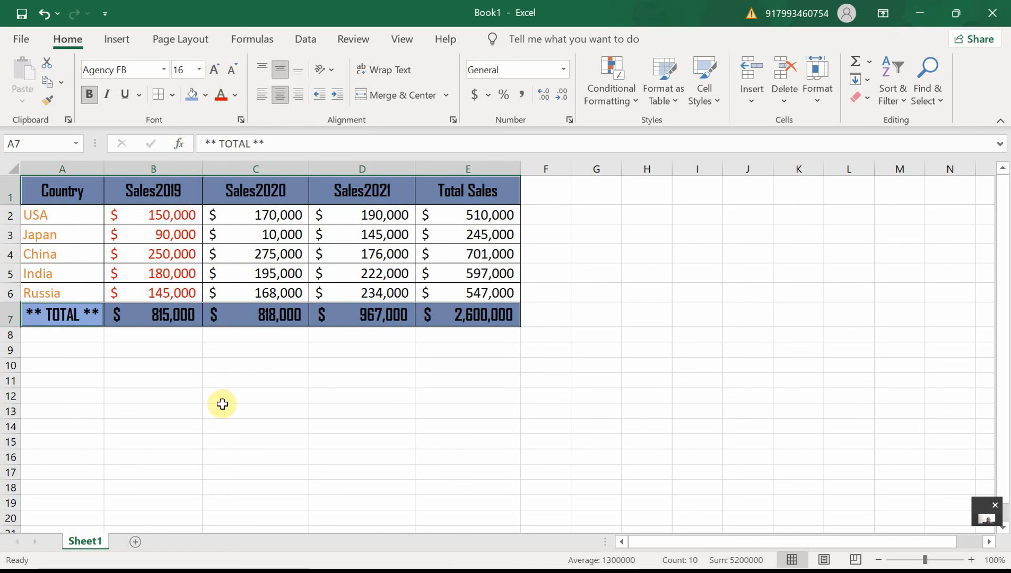
{"action": "left_click", "coordinate": [222, 423]}
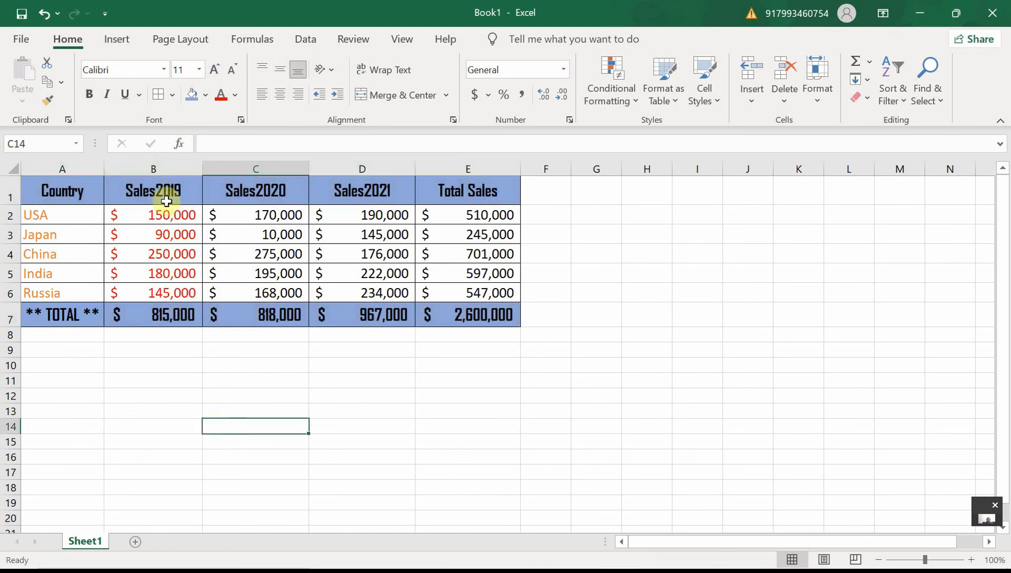
- Review the Sales2020 and Sales2021 headers and the SUM formulas in E2, E7, B7 and C7
{"action": "left_click", "coordinate": [267, 200]}
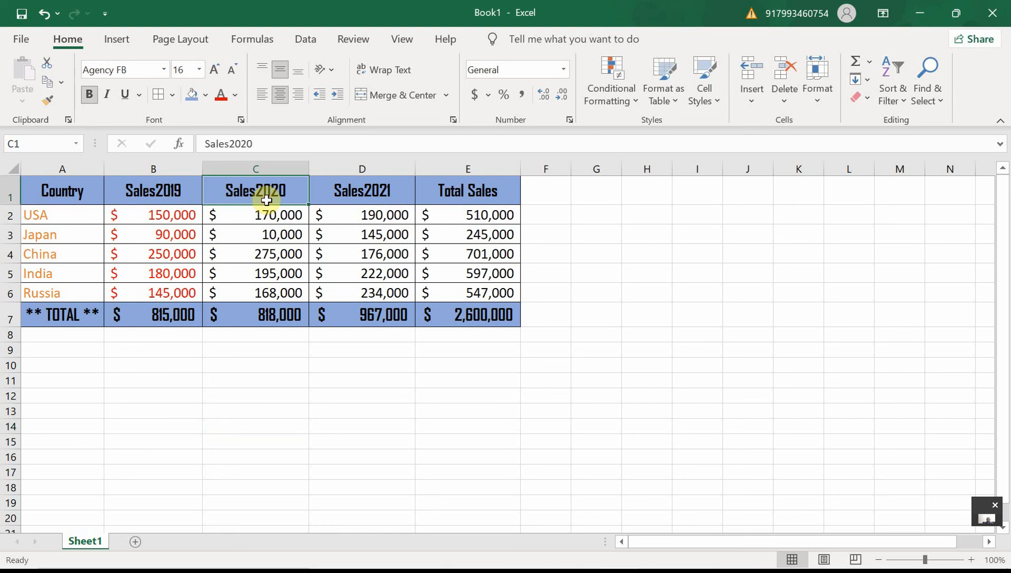
{"action": "left_click", "coordinate": [388, 194]}
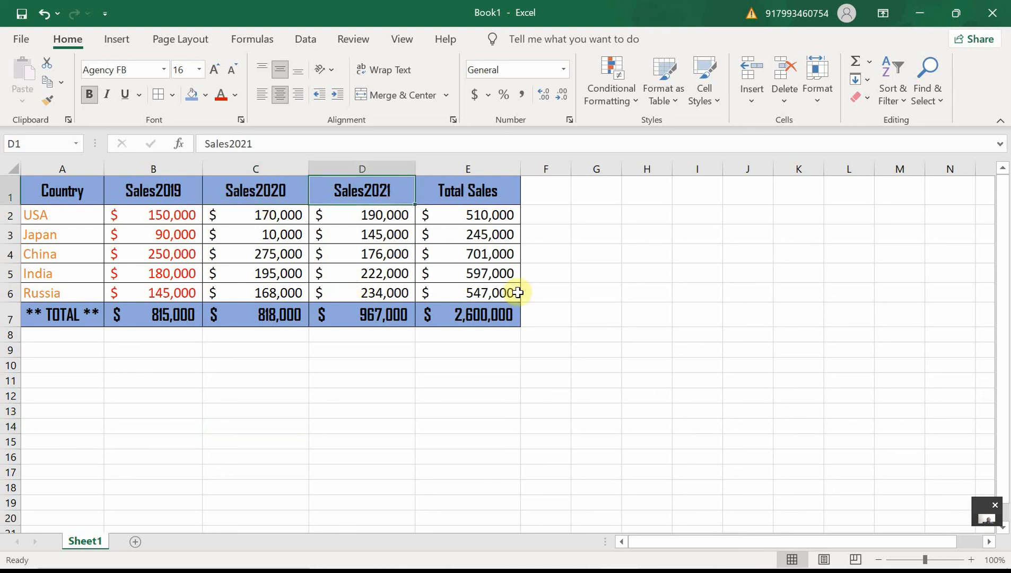
{"action": "left_click", "coordinate": [501, 216]}
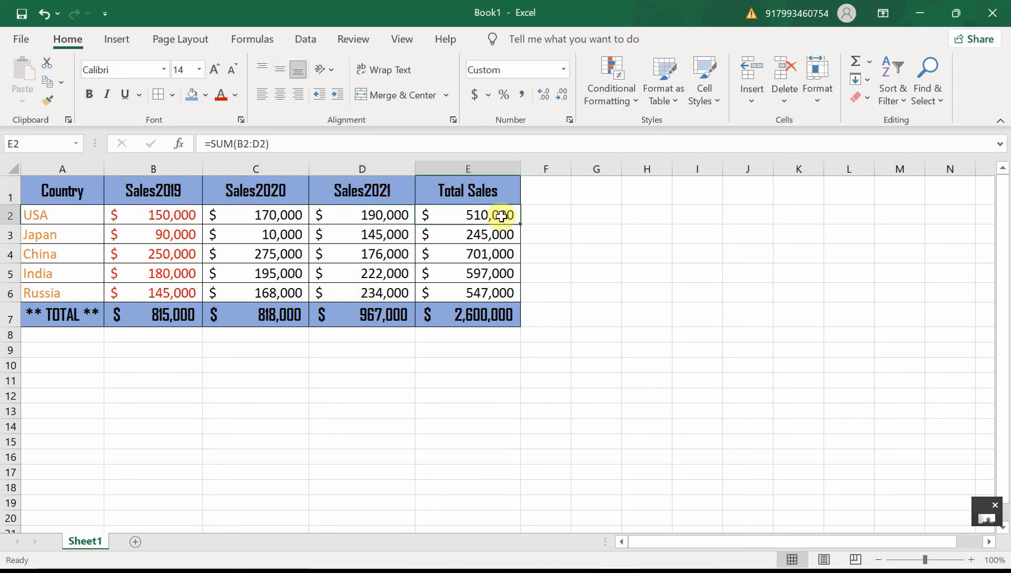
{"action": "left_click", "coordinate": [506, 316]}
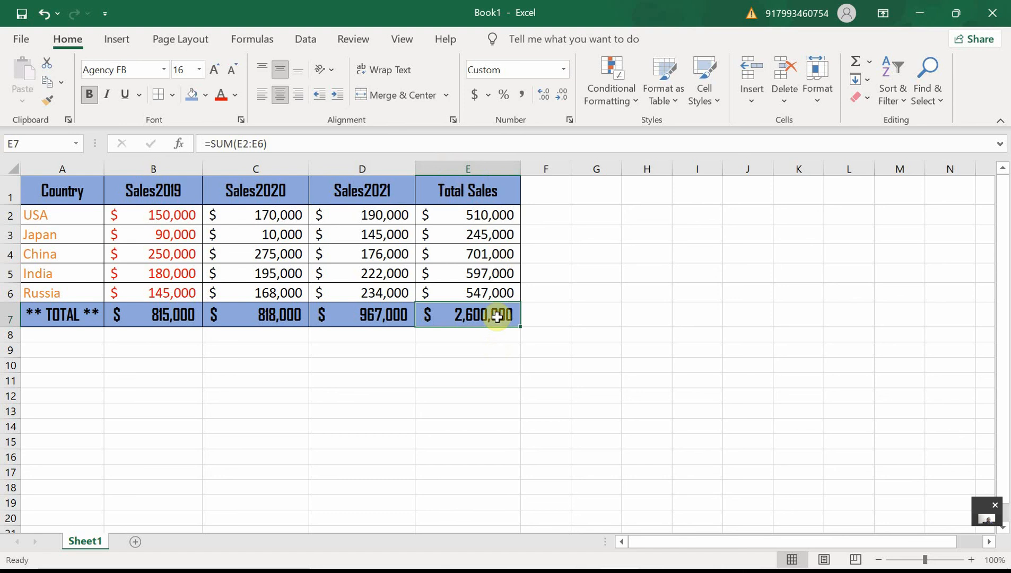
{"action": "left_click", "coordinate": [147, 317]}
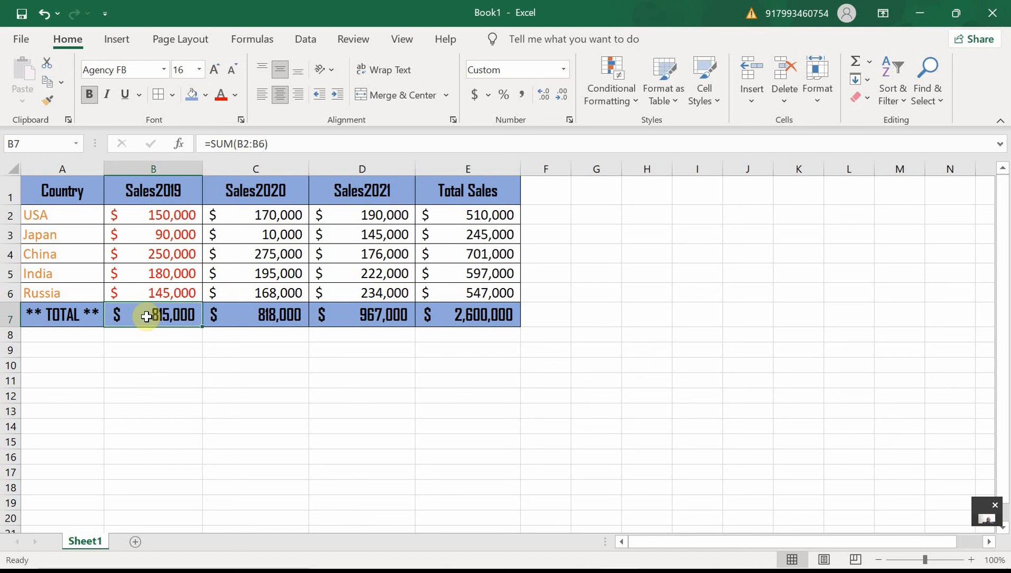
{"action": "left_click", "coordinate": [280, 317]}
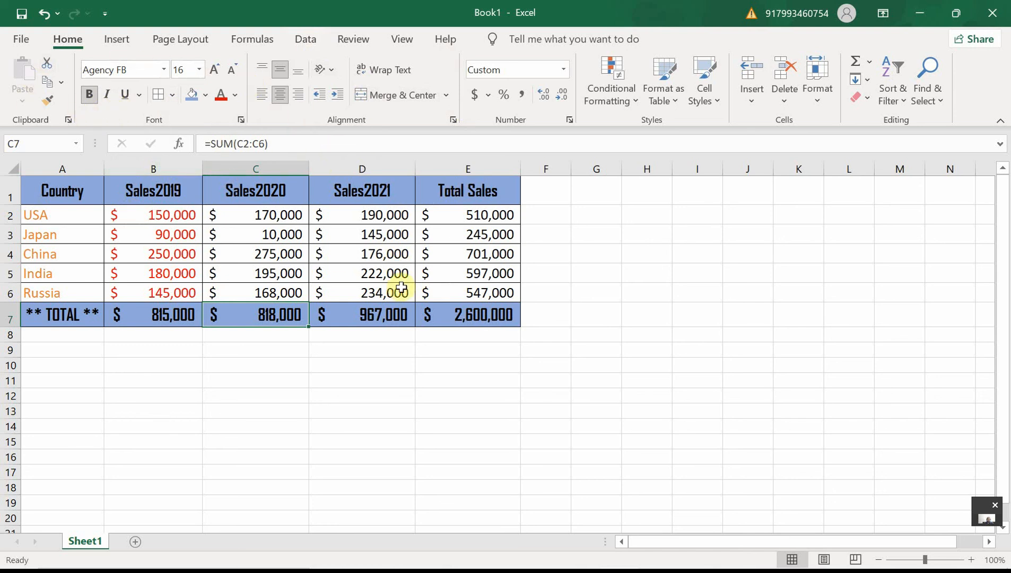
{"action": "left_click", "coordinate": [275, 384]}
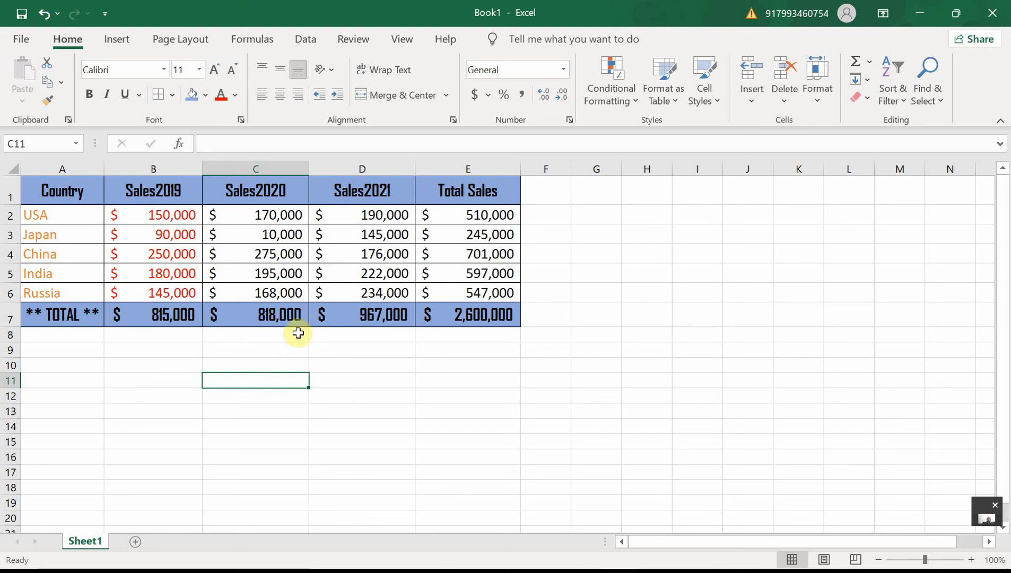
{"action": "left_click", "coordinate": [368, 394]}
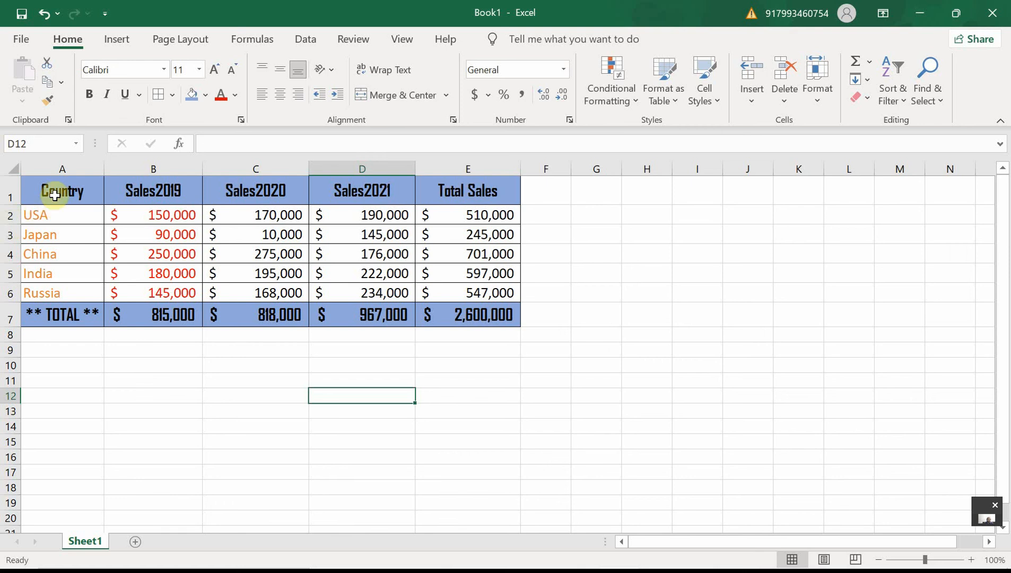
- Set the row height of the country rows 2 through 6 to 25
{"action": "left_click_drag", "start_coordinate": [63, 214], "coordinate": [69, 289]}
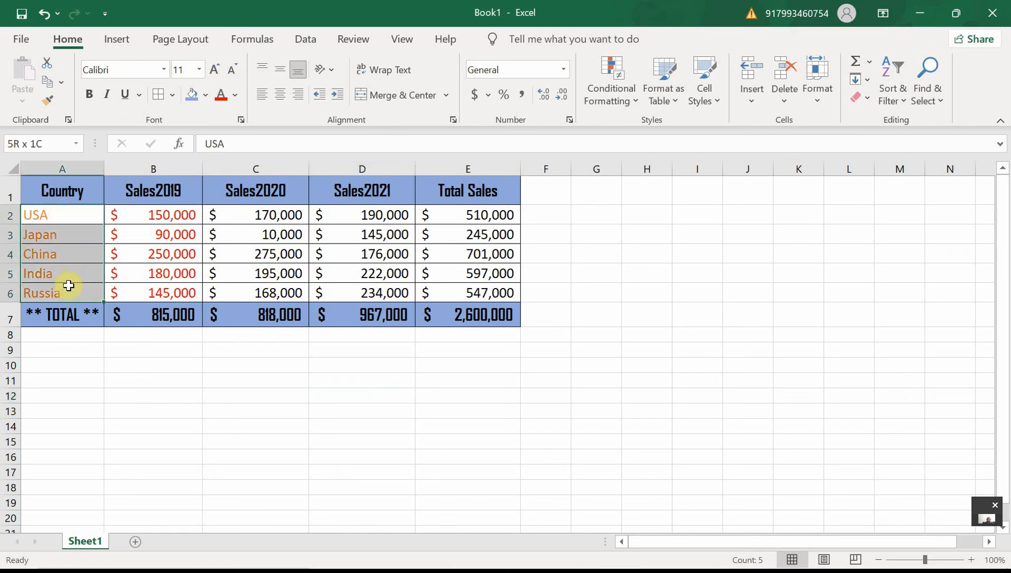
{"action": "left_click", "coordinate": [817, 100]}
{"action": "left_click", "coordinate": [862, 149]}
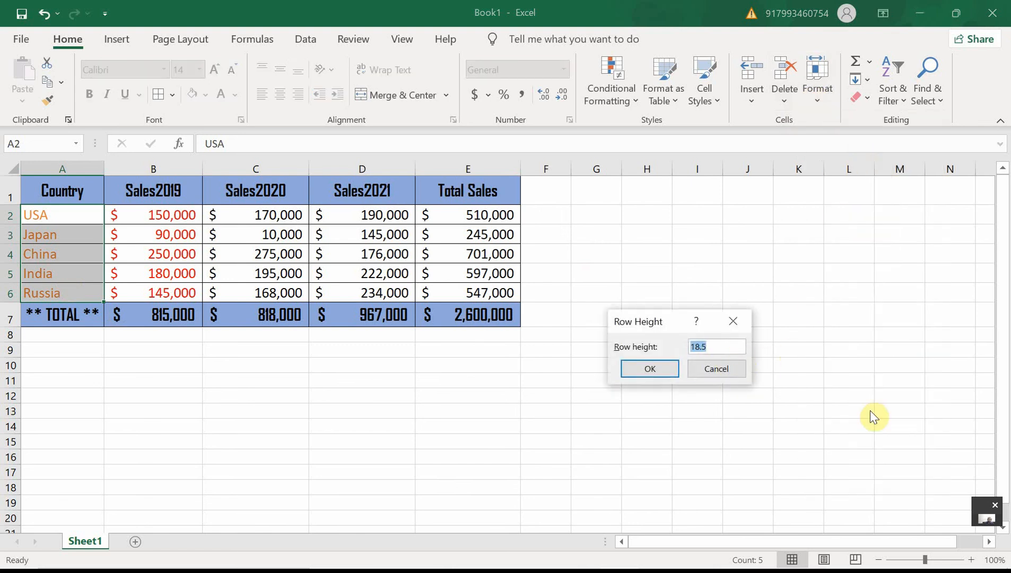
{"action": "type", "text": "25"}
{"action": "key", "text": "Return"}
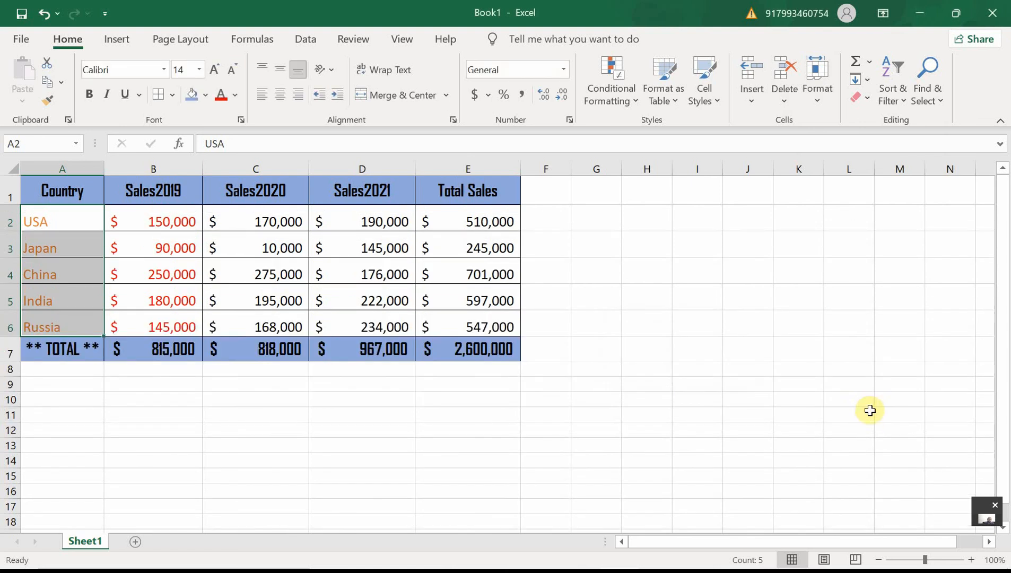
{"action": "left_click", "coordinate": [527, 461]}
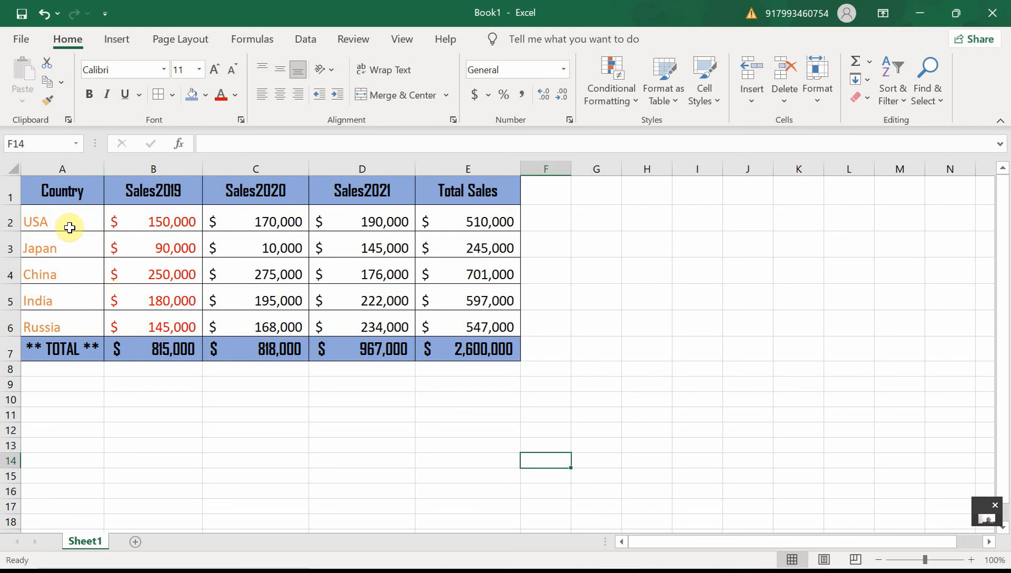
- Vertically middle-align the country names and sales values in A2:E6
{"action": "left_click_drag", "start_coordinate": [70, 228], "coordinate": [444, 320]}
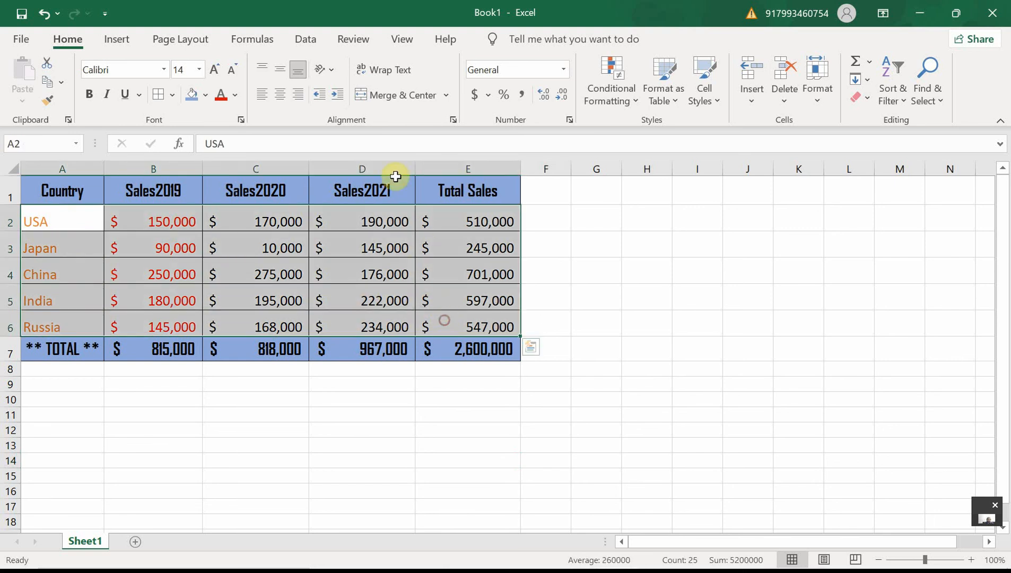
{"action": "left_click", "coordinate": [280, 69]}
{"action": "left_click", "coordinate": [312, 441]}
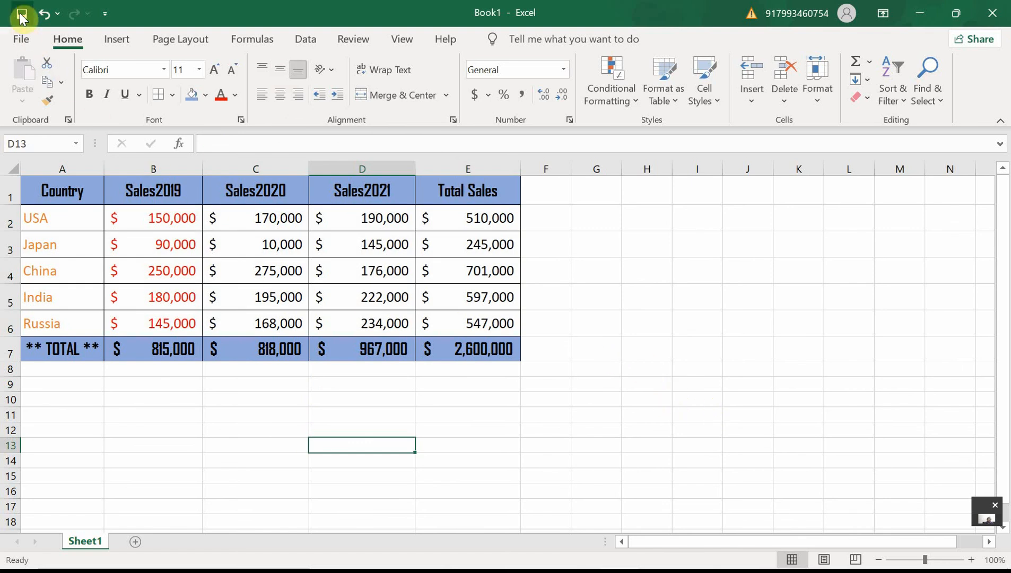
- Start saving the workbook and choose the local Documents folder as its location
{"action": "left_click", "coordinate": [21, 41]}
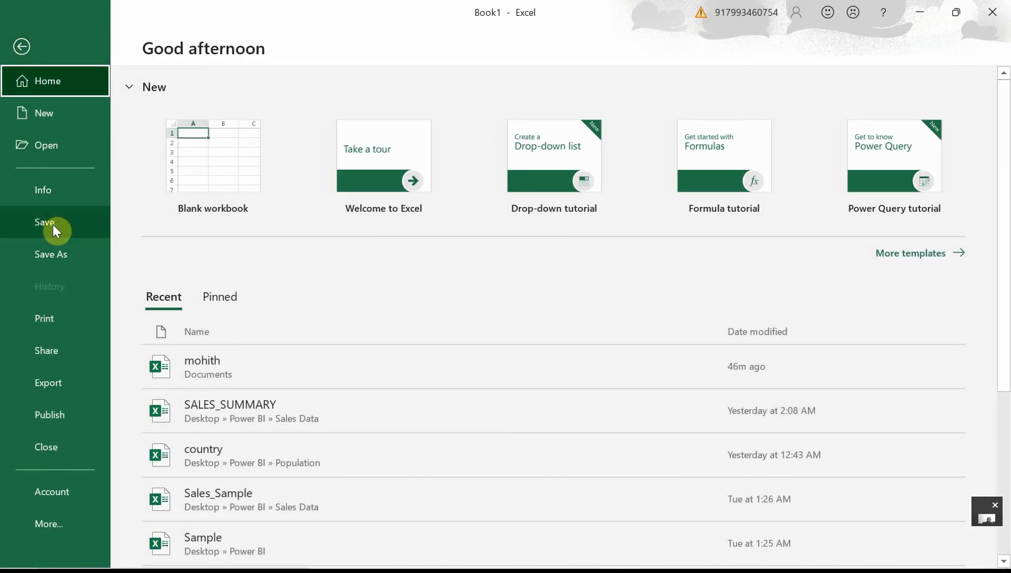
{"action": "key", "text": "Escape"}
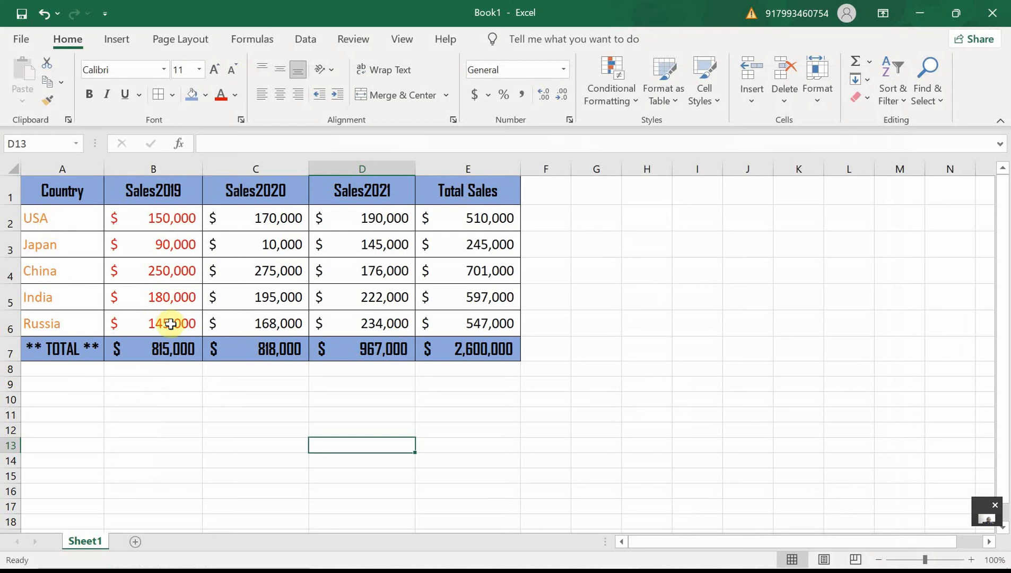
{"action": "key", "text": "ctrl+s"}
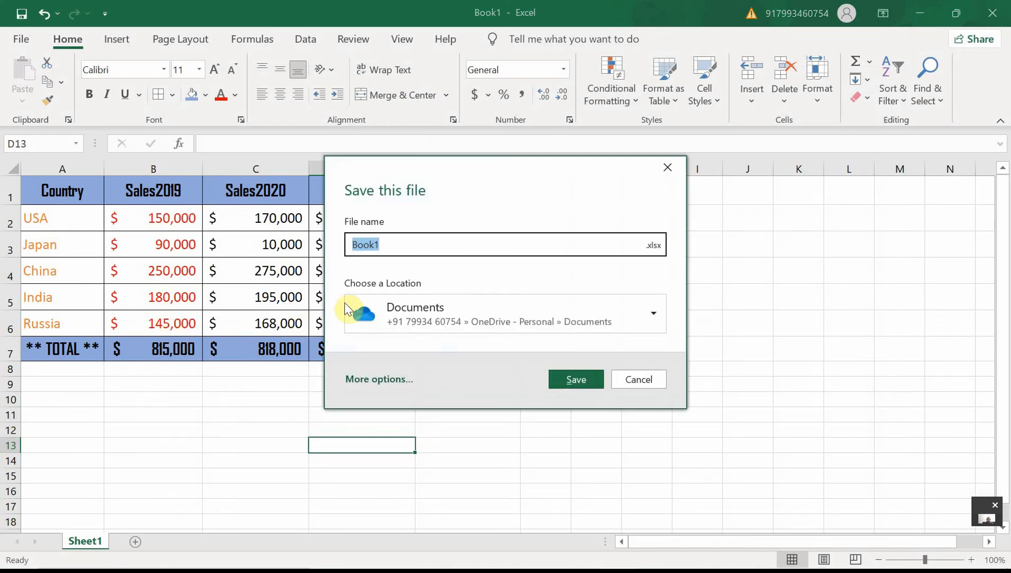
{"action": "left_click", "coordinate": [534, 318]}
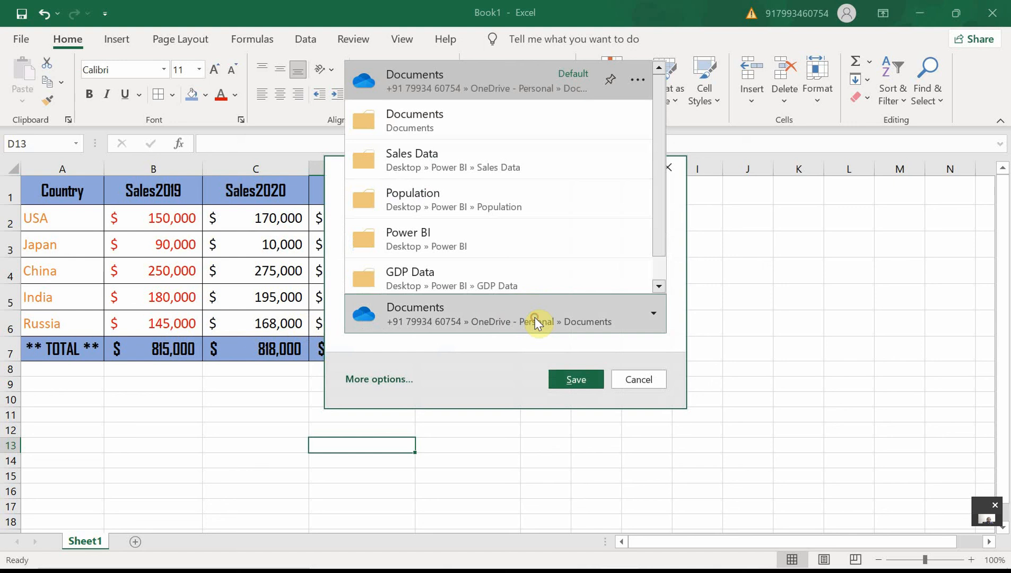
{"action": "left_click", "coordinate": [492, 124]}
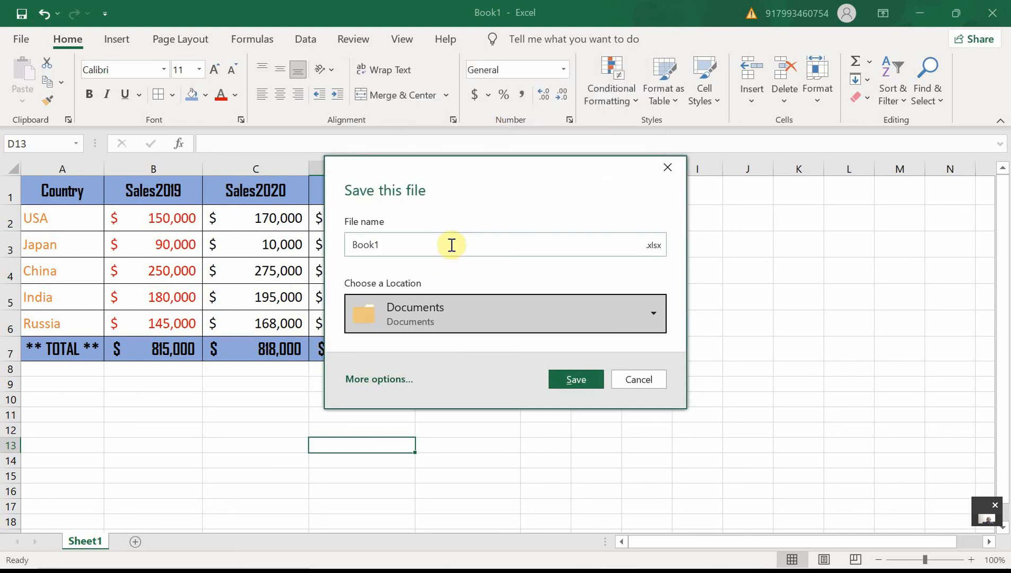
{"action": "left_click", "coordinate": [459, 322]}
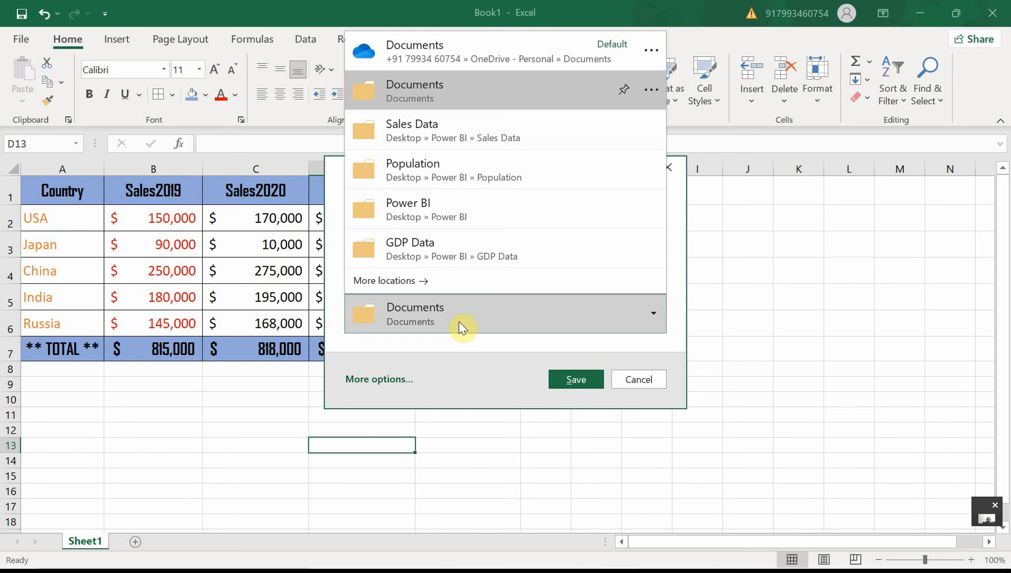
{"action": "left_click", "coordinate": [459, 316]}
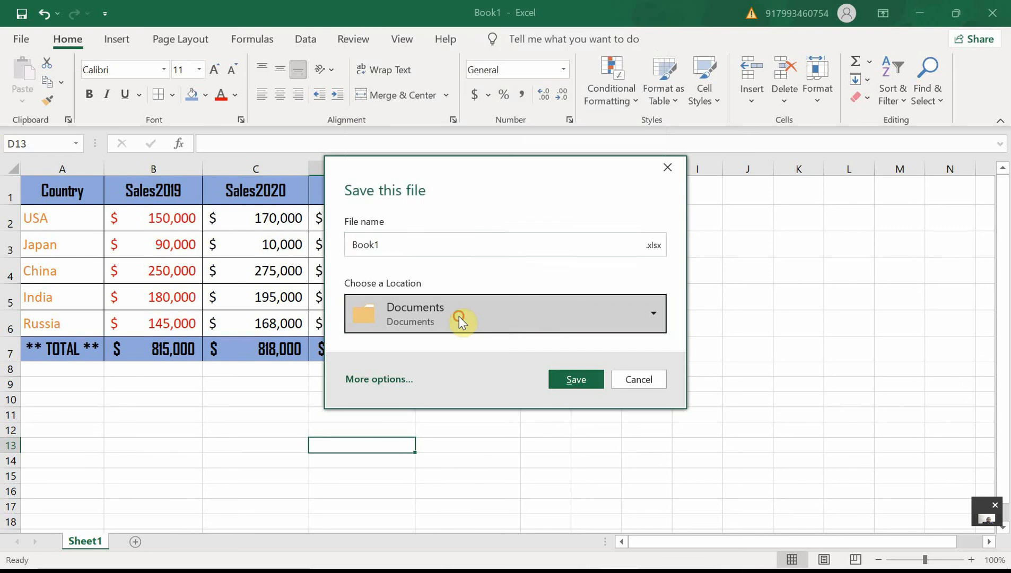
- Name the workbook Excel_Day1 and complete the save
{"action": "left_click", "coordinate": [420, 239]}
{"action": "mouse_move", "coordinate": [878, 566]}
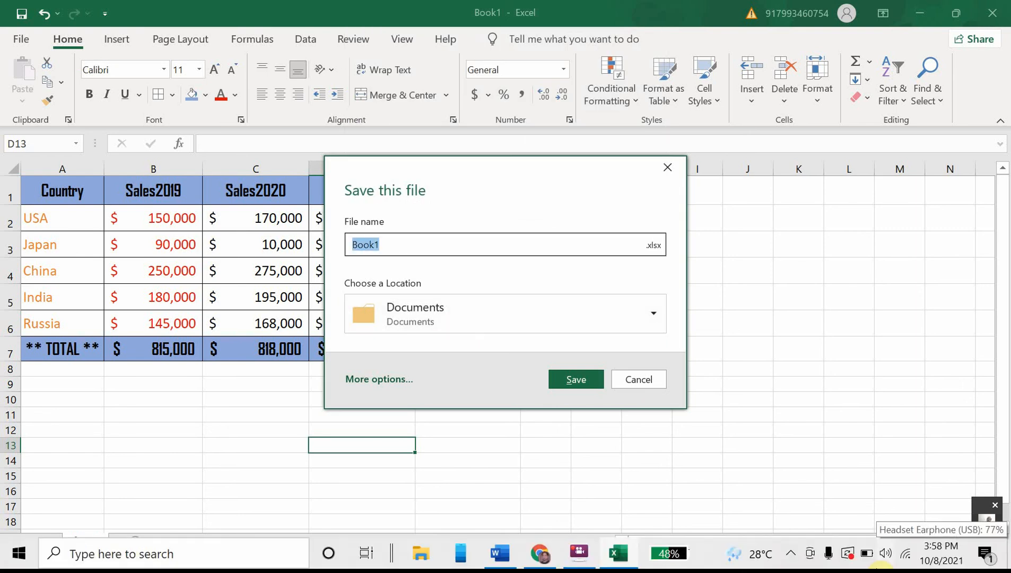
{"action": "type", "text": "Excel_Day2"}
{"action": "key", "text": "BackSpace"}
{"action": "type", "text": "1"}
{"action": "key", "text": "Return"}
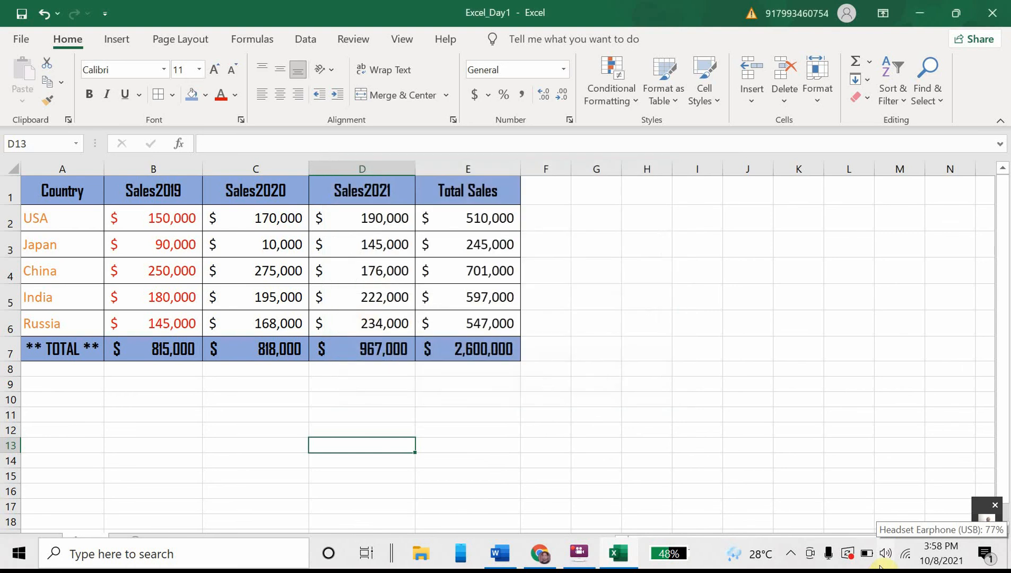